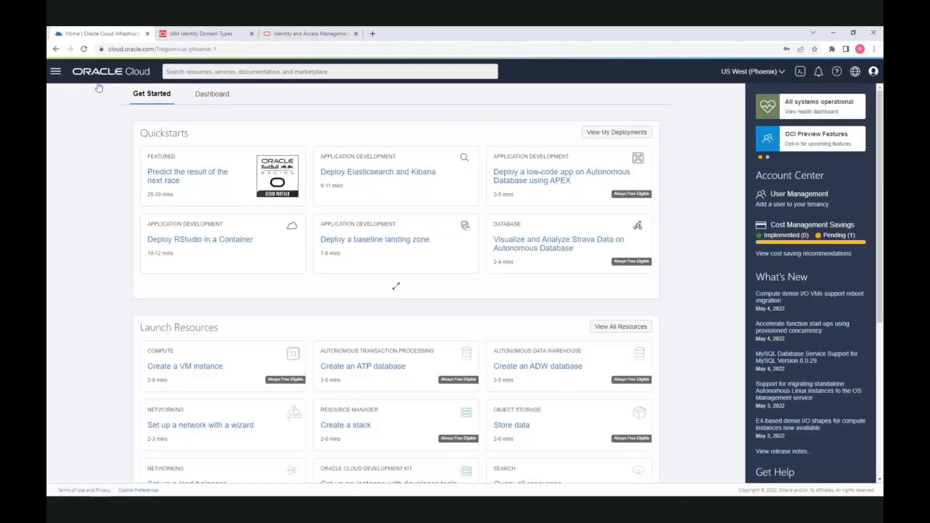
Dismiss the employee account notice and show the Identity & Security services from the navigation menu
click(56, 92)
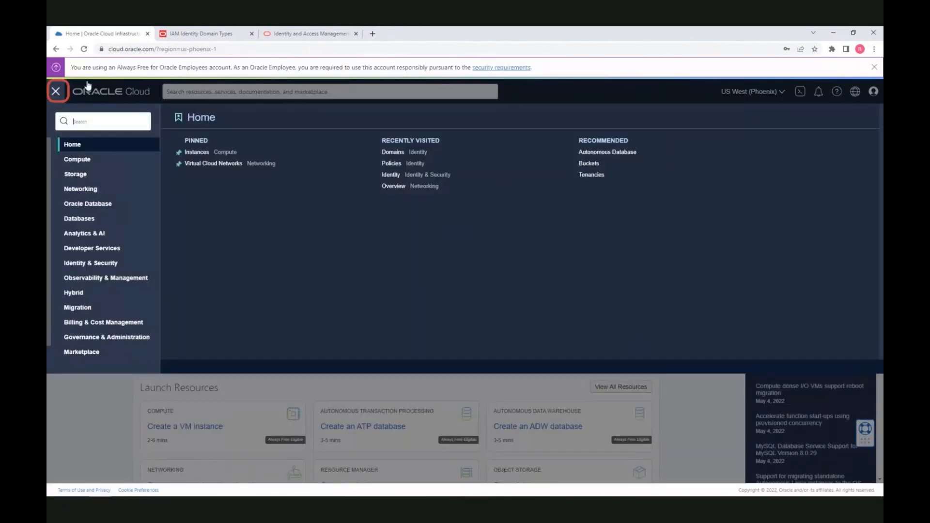
click(875, 68)
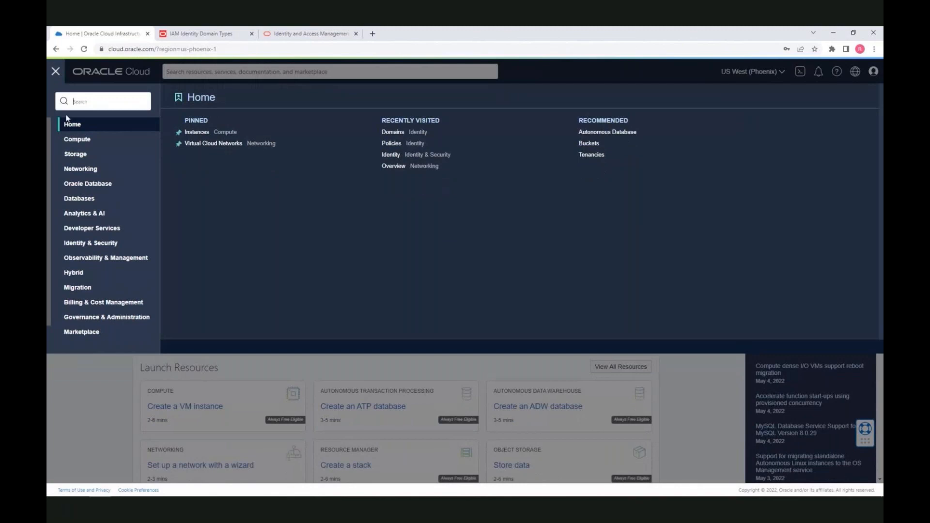
click(85, 242)
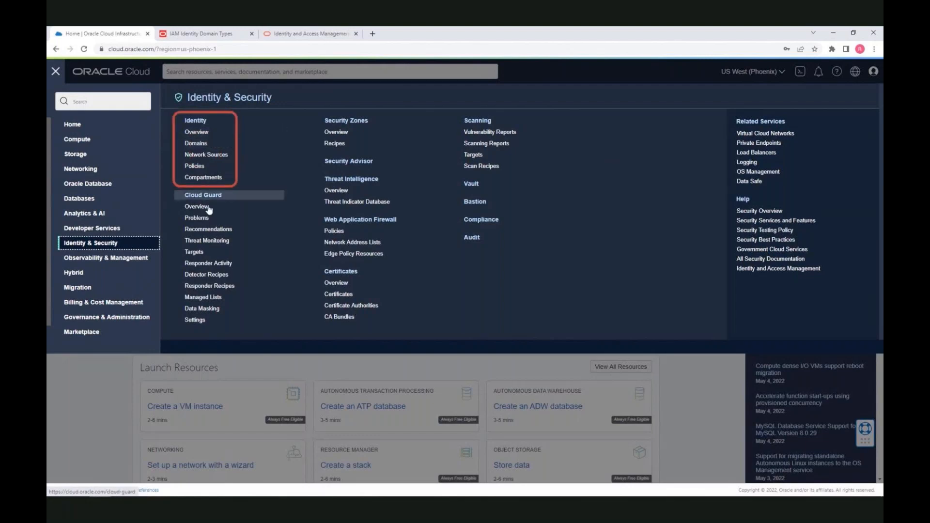
Open the Domains list under Identity and highlight the 'Current domain' note
click(208, 147)
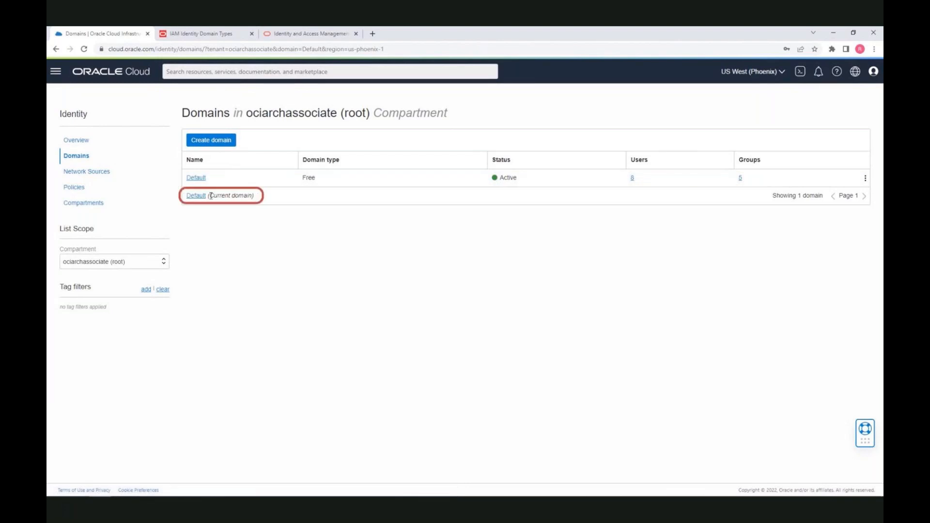
drag(210, 195, 251, 197)
Open the Default domain and view its Security settings with the Terms of use
click(196, 177)
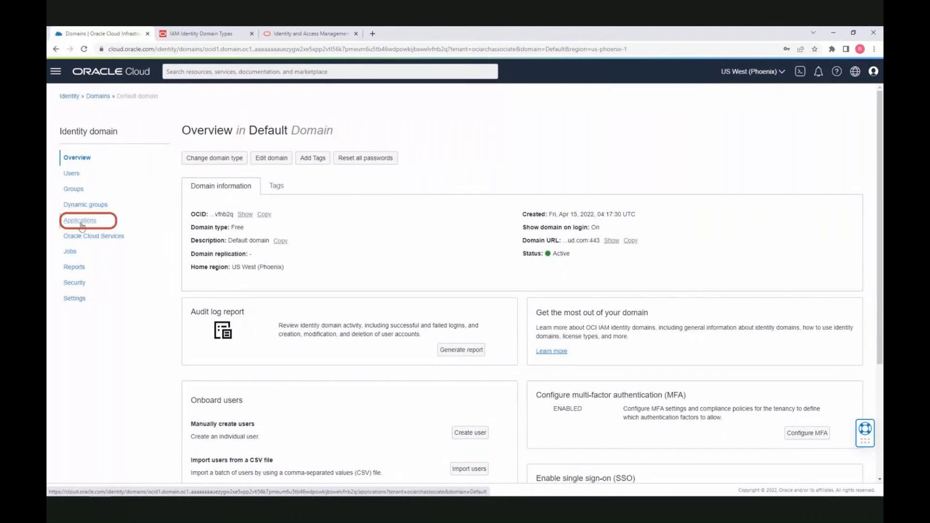
click(82, 288)
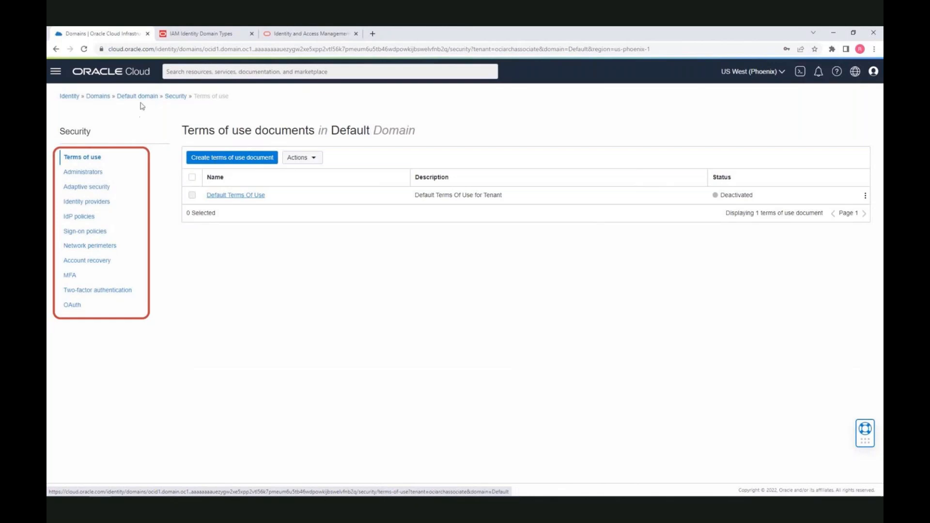
Go back through the breadcrumbs to the Default domain's Overview and scroll through it
click(170, 97)
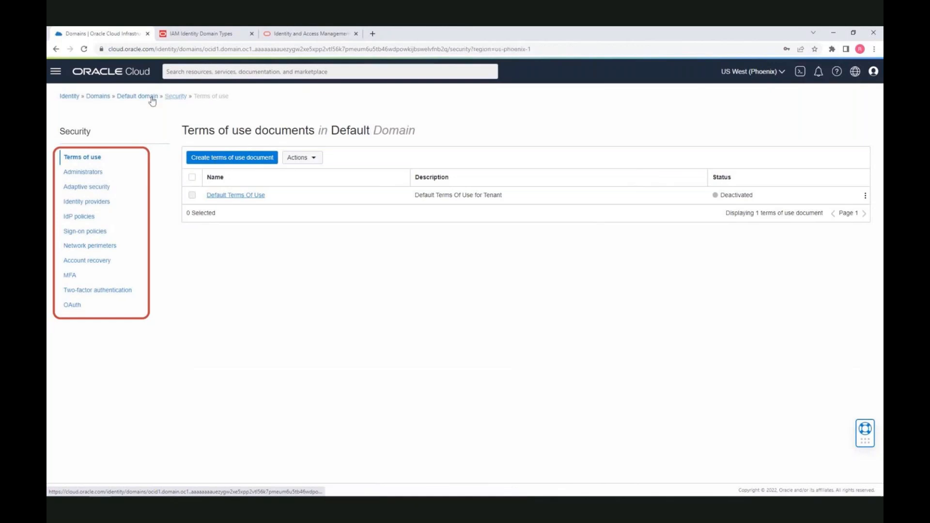
click(148, 99)
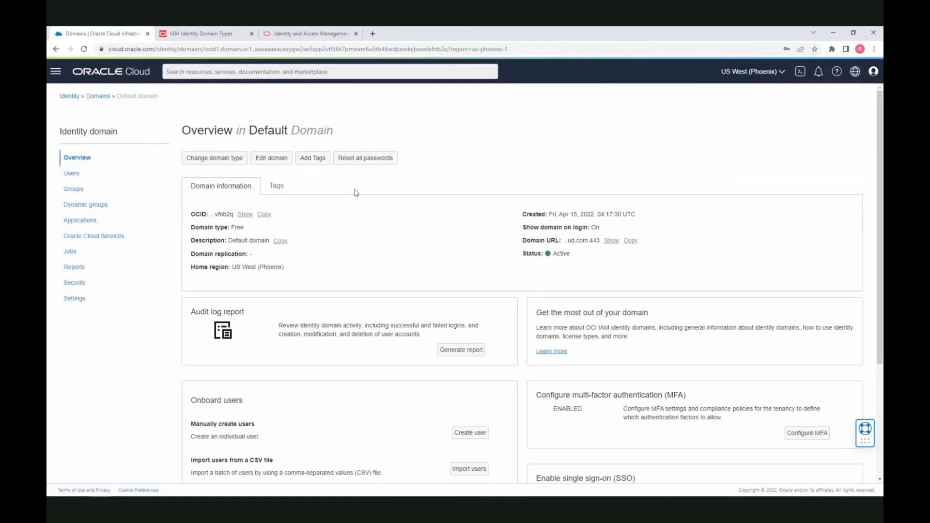
scroll(356, 194, down, 2)
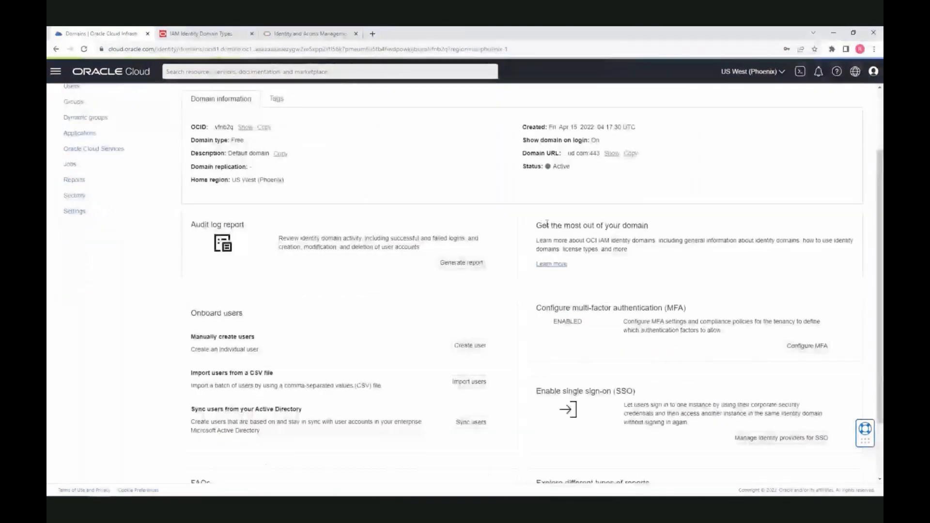
scroll(465, 225, down, 3)
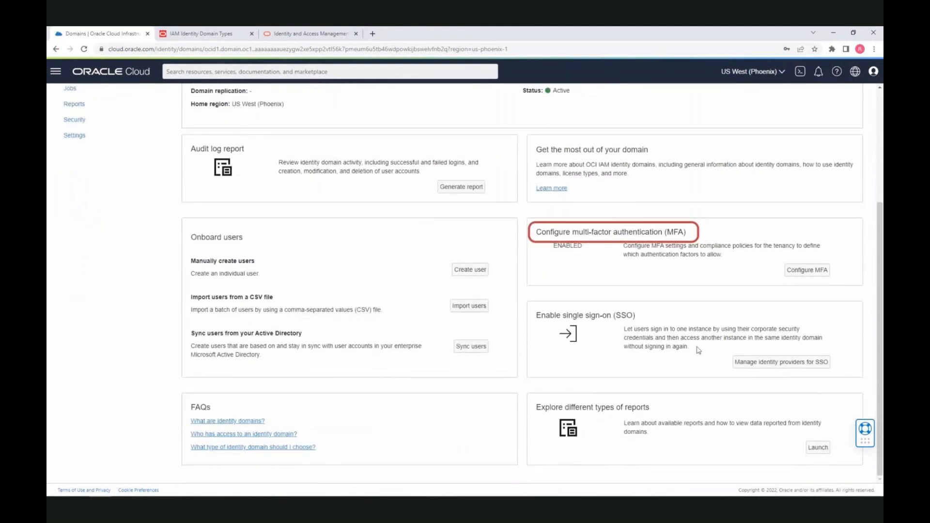
scroll(681, 347, up, 4)
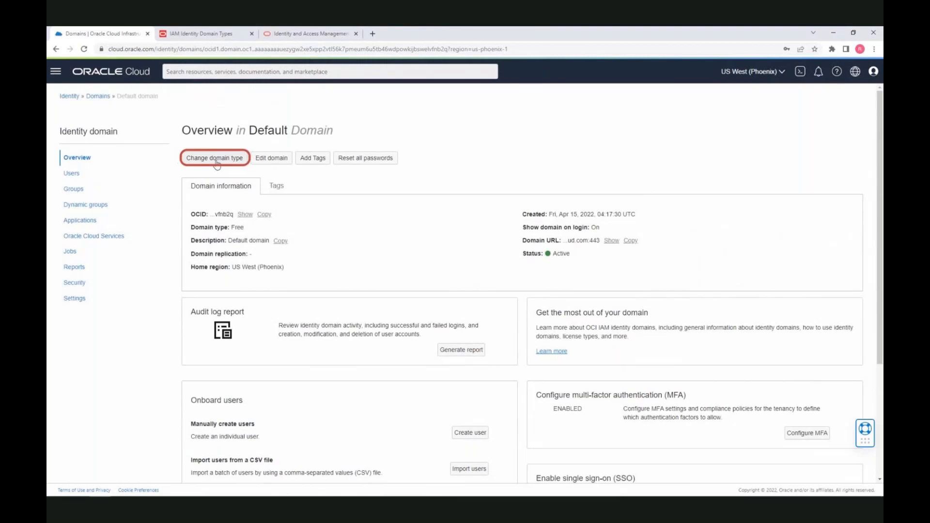
click(215, 158)
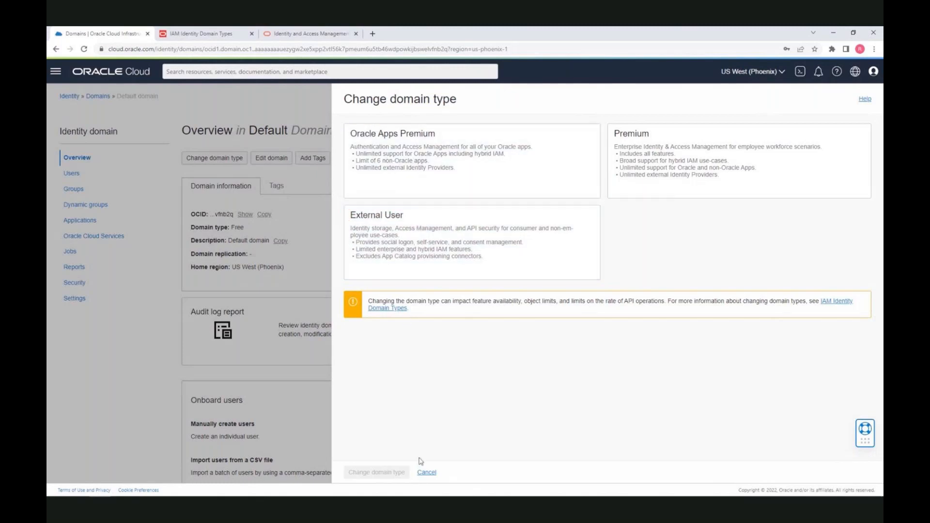
click(427, 473)
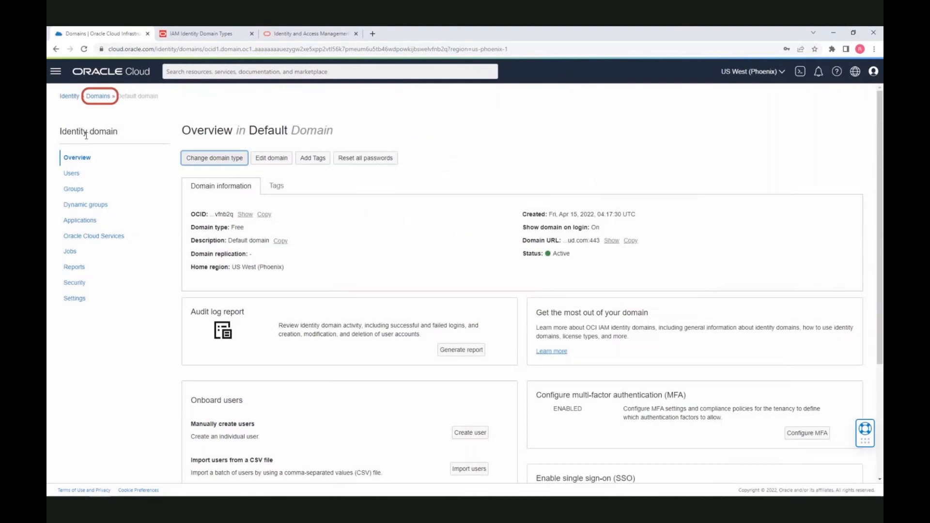
Return to the root compartment's Domains list via the Domains breadcrumb
click(98, 96)
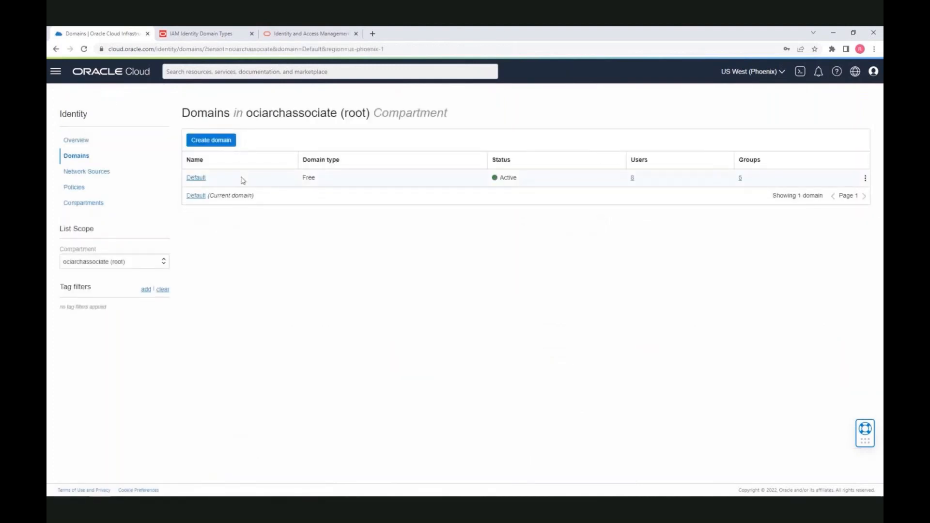
Start a new Free identity domain named 'sandbox' with description 'sandbox domain'
click(216, 143)
text(sandbox)
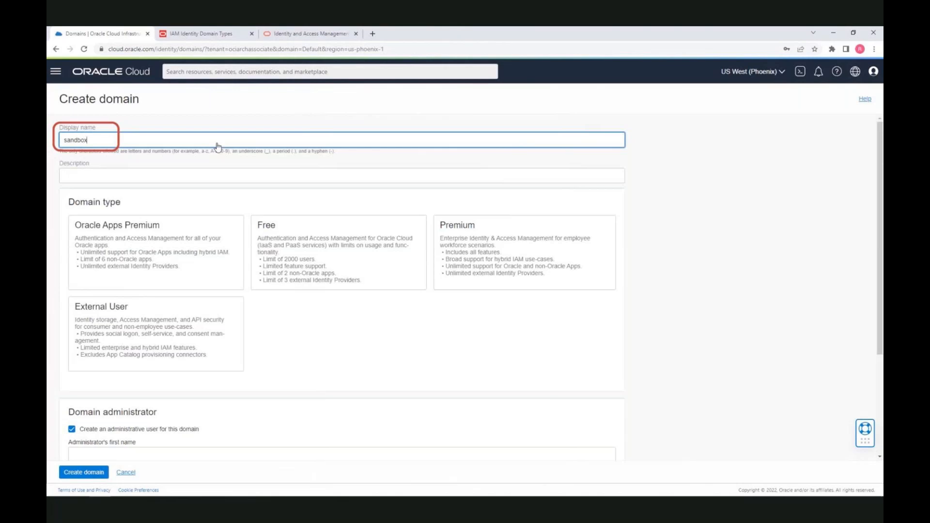
click(198, 179)
text(sandbox domain)
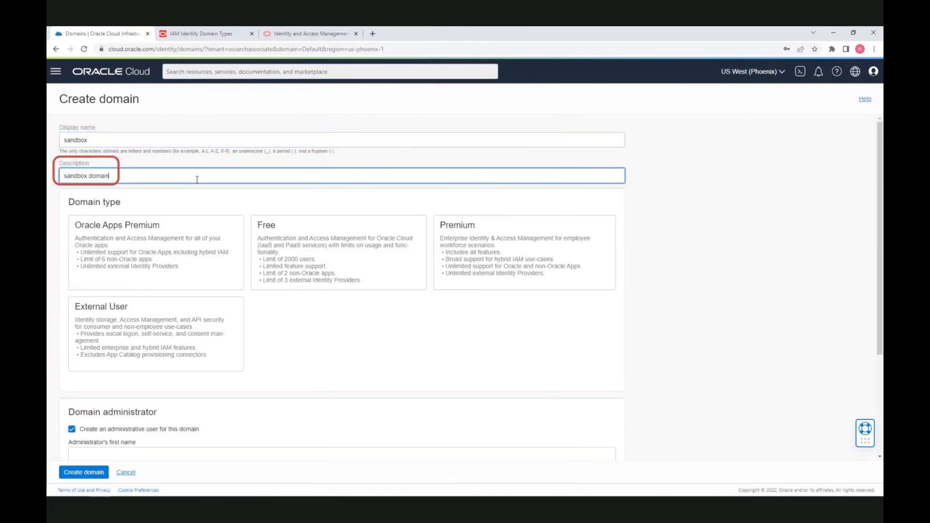
click(284, 255)
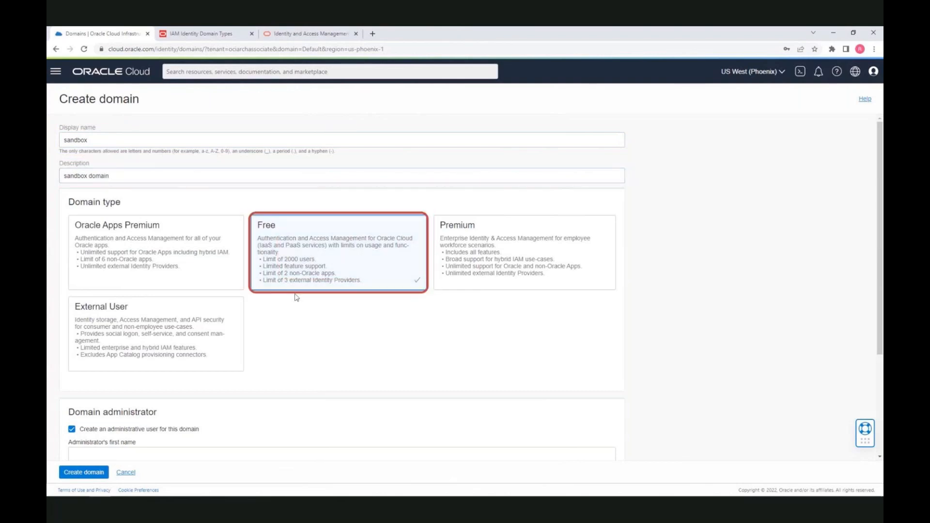
scroll(297, 315, down, 3)
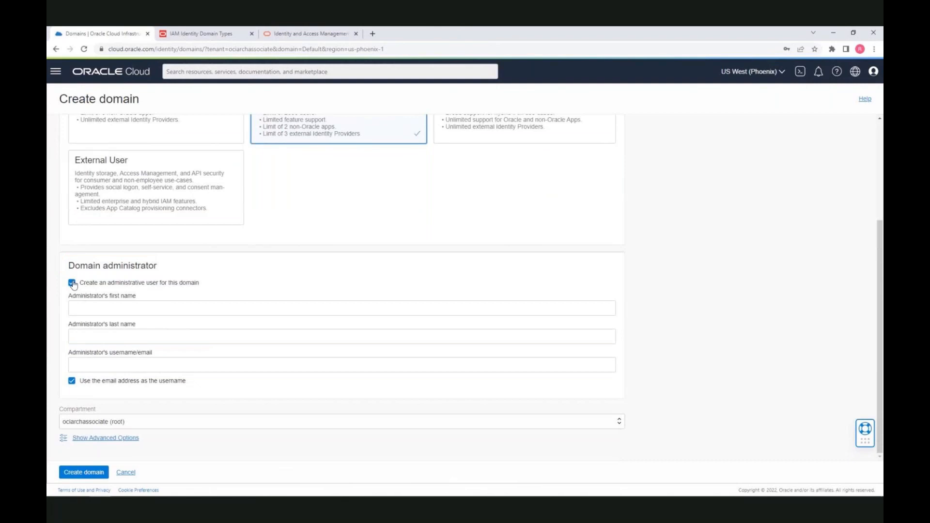
Enter the administrator's first name, last name and email, then create the domain
click(92, 307)
text(Rohit)
key(Tab)
text(Rahi)
key(Tab)
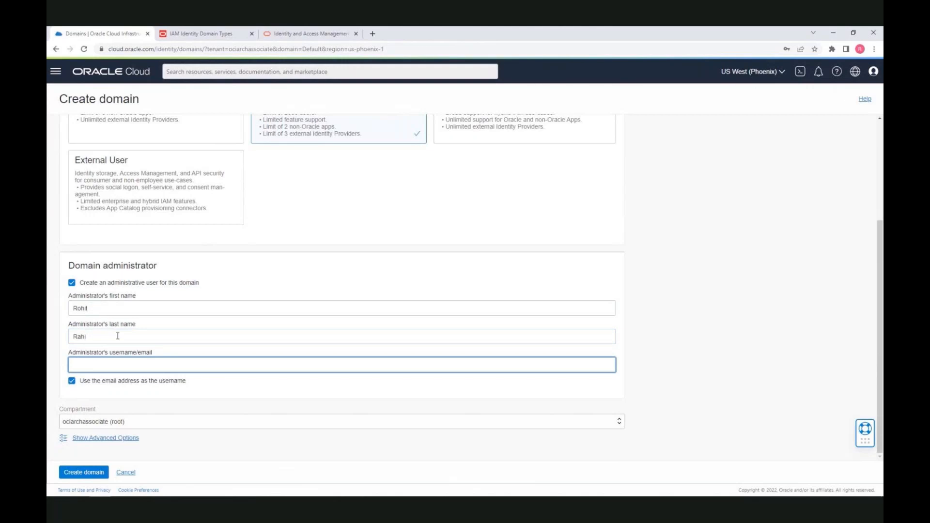
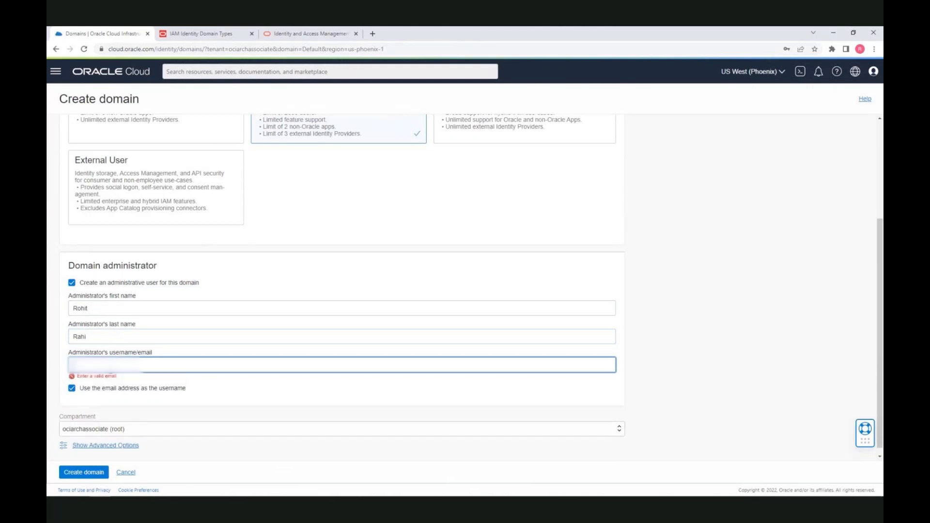
click(87, 473)
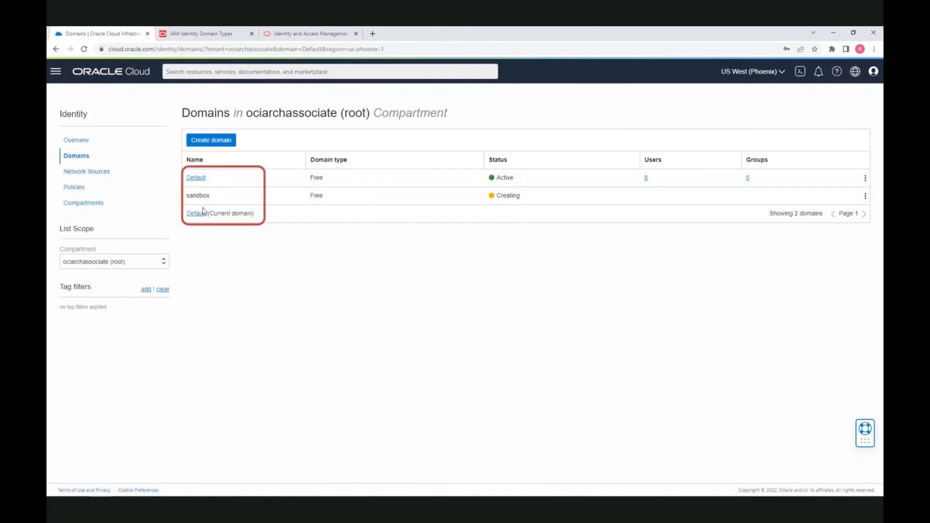
Browse the Default domain's Users and Groups, then open the root compartment's Policies list
click(200, 182)
click(73, 173)
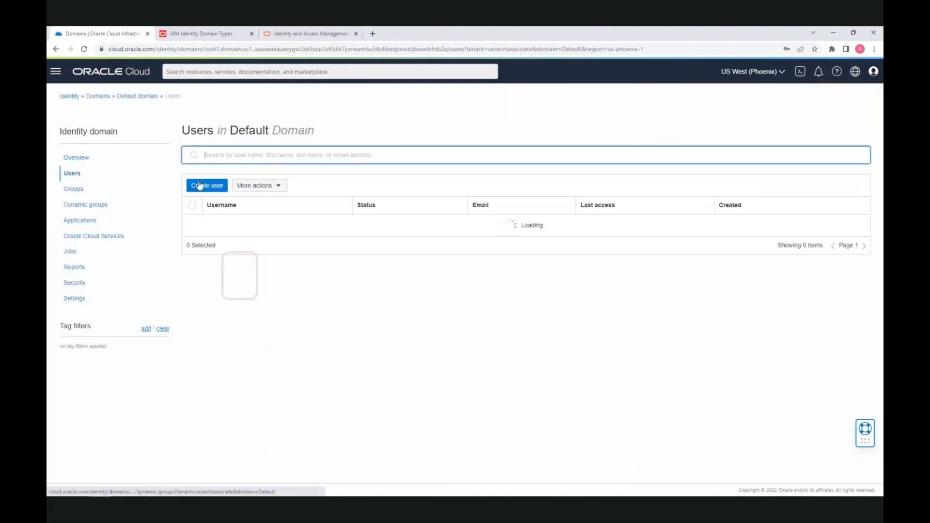
click(74, 188)
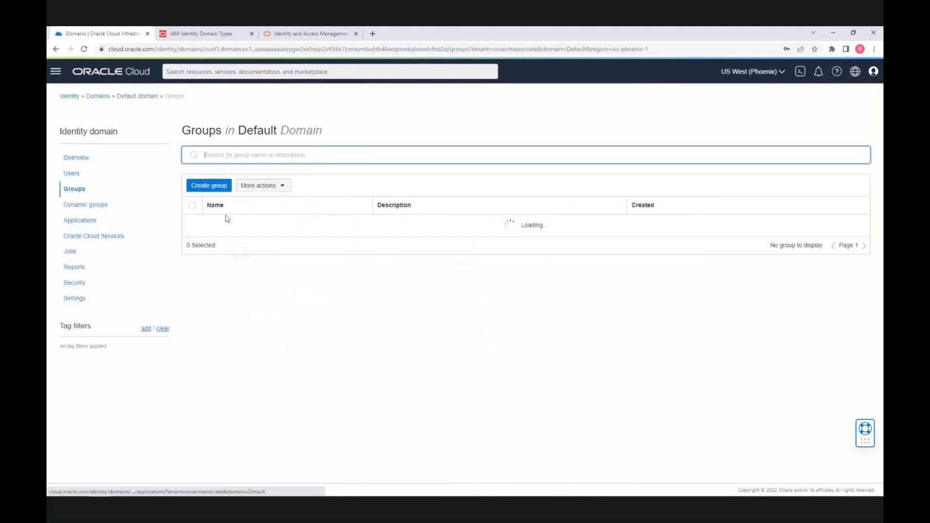
click(77, 173)
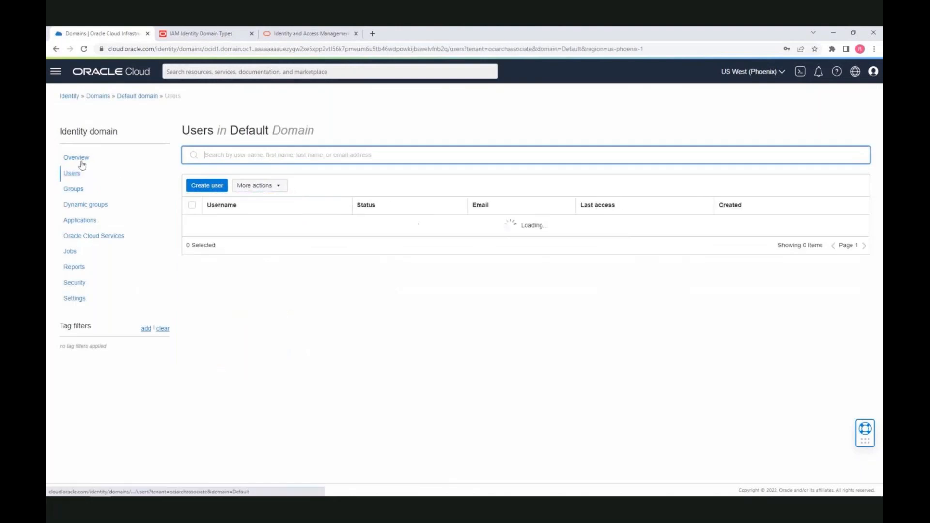
click(99, 96)
click(81, 189)
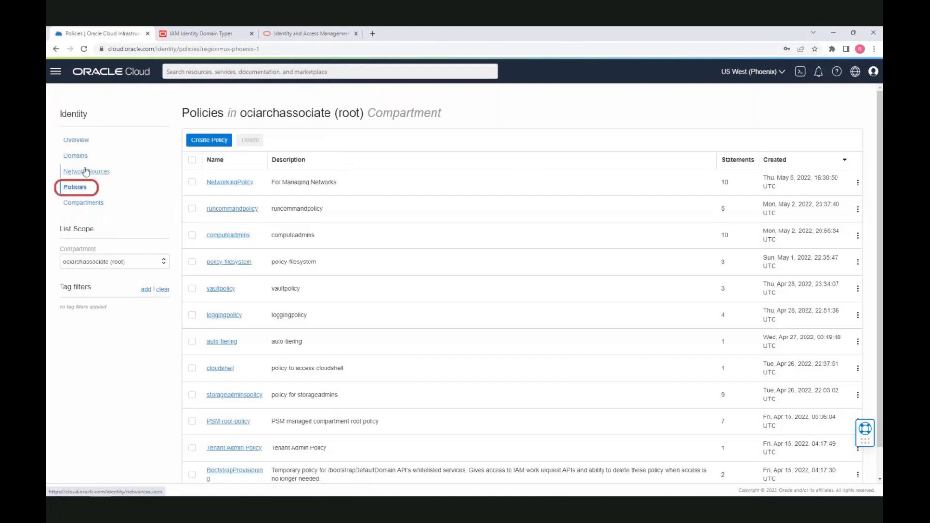
Return to the Domains list to see sandbox Active with 1 user and 2 groups
click(84, 157)
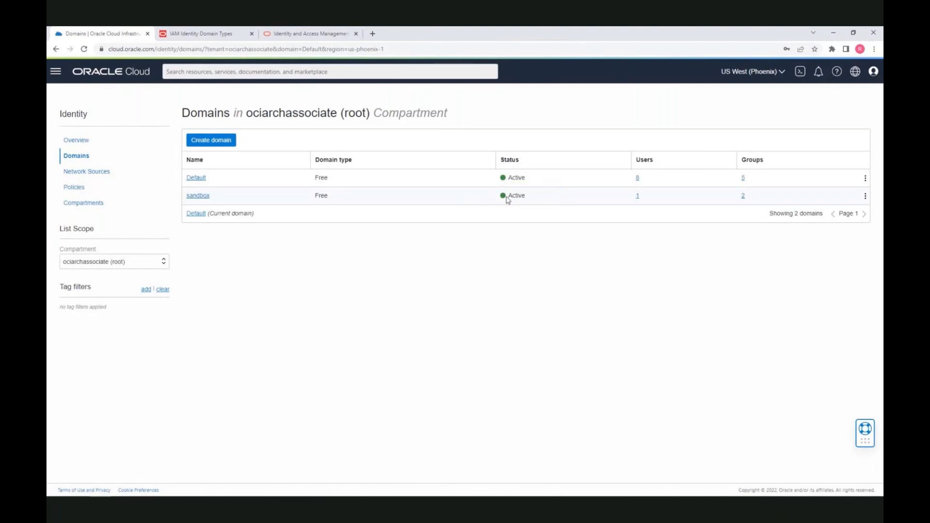
Switch to the IAM Identity Domain Types docs and highlight the Oracle Apps column
click(195, 35)
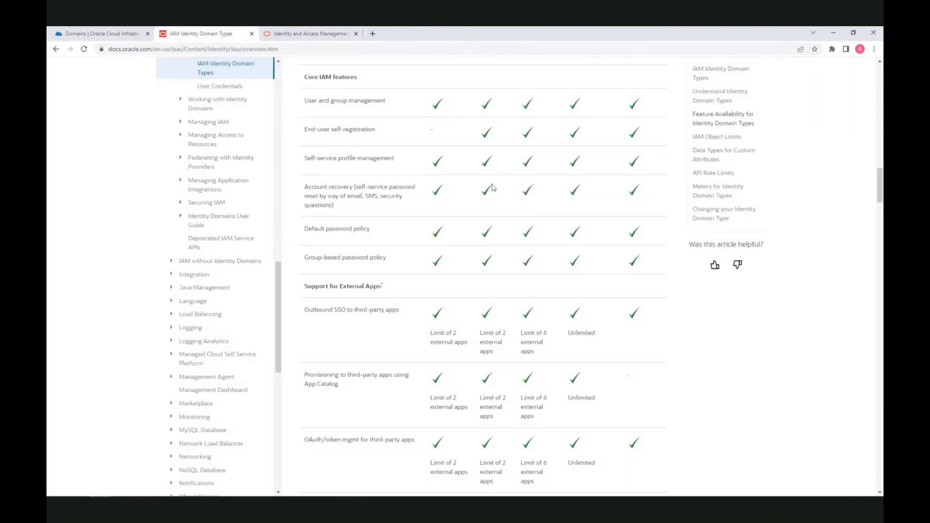
scroll(489, 187, up, 9)
scroll(490, 187, up, 12)
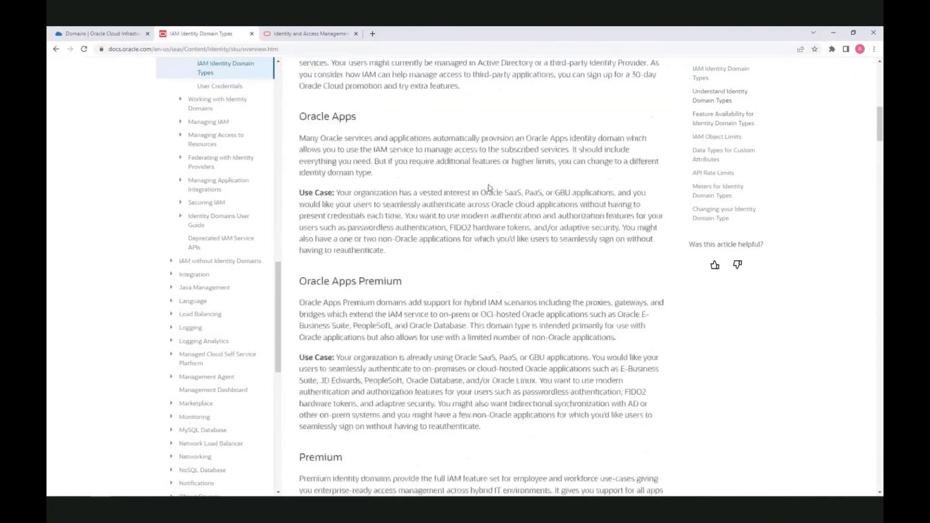
scroll(490, 184, down, 6)
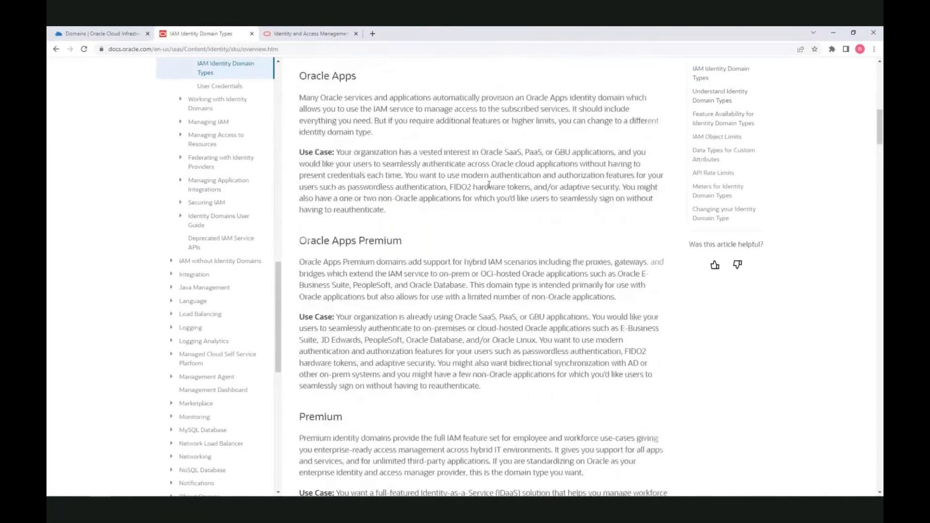
scroll(490, 185, down, 8)
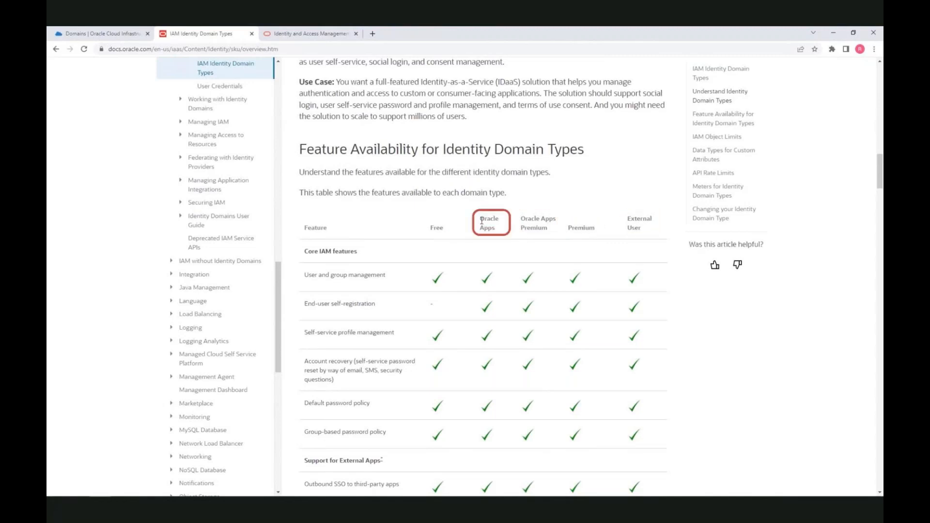
drag(480, 219, 500, 230)
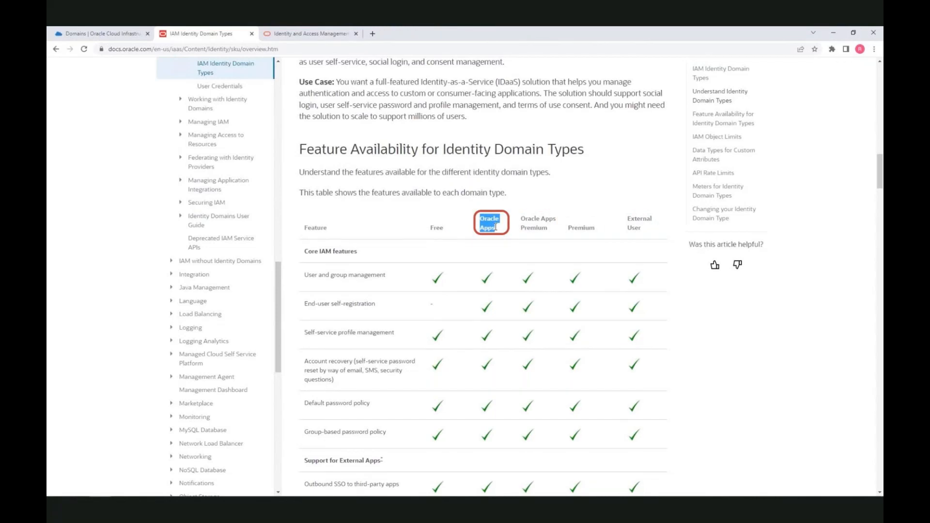
Read down through the object-limit tables to the API Rate Limits table
scroll(488, 285, down, 3)
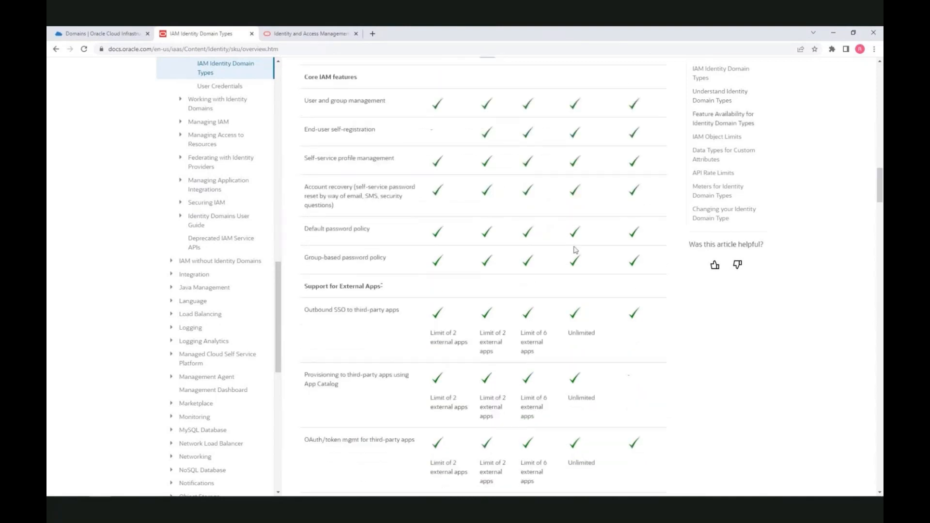
scroll(565, 268, down, 4)
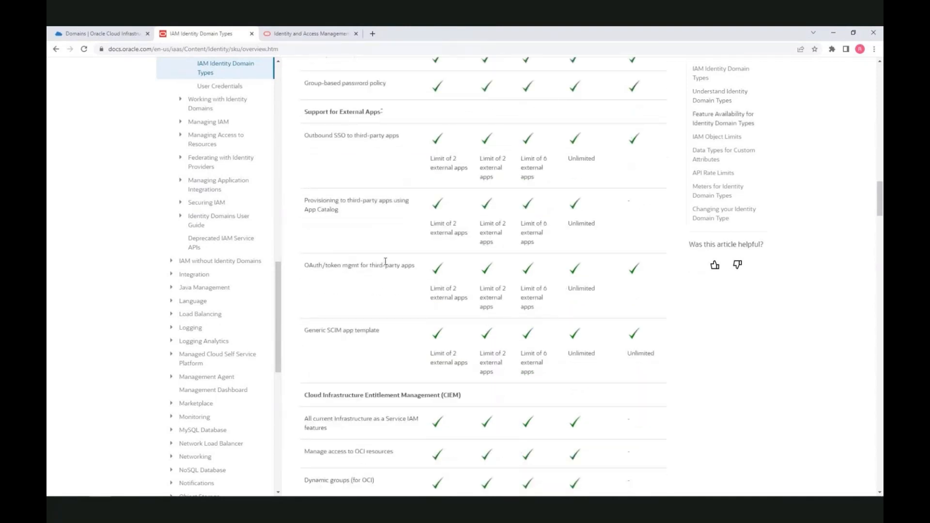
scroll(388, 264, down, 4)
scroll(387, 264, down, 2)
scroll(411, 271, up, 12)
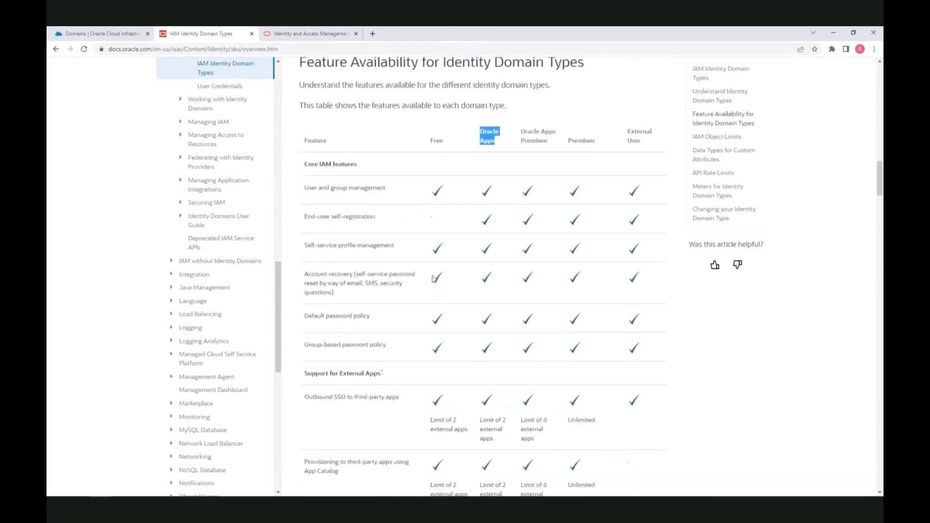
scroll(434, 279, up, 3)
drag(569, 315, 597, 315)
scroll(582, 298, down, 4)
scroll(572, 388, down, 7)
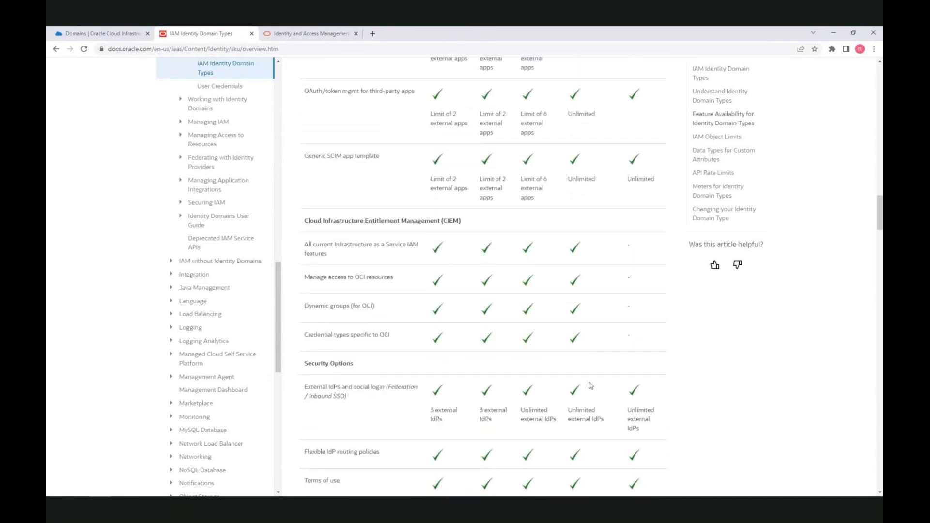
scroll(590, 385, down, 10)
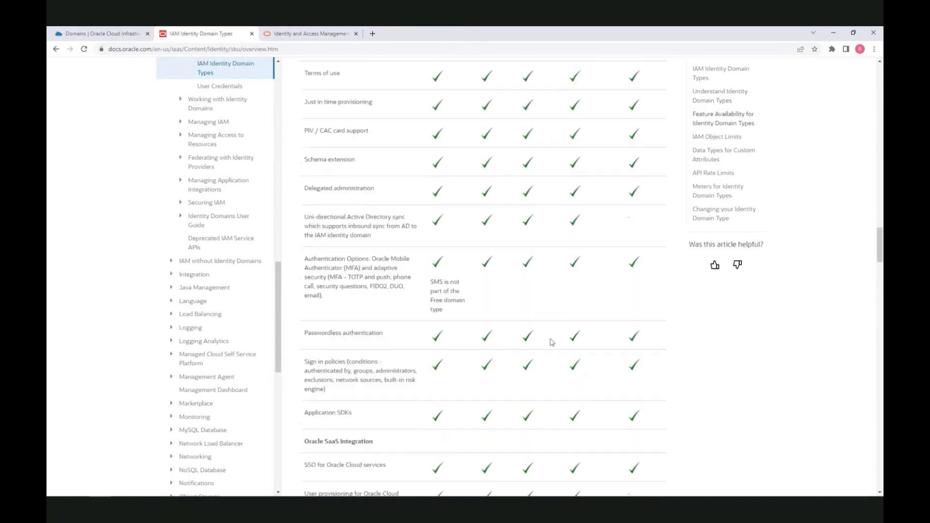
scroll(506, 335, down, 12)
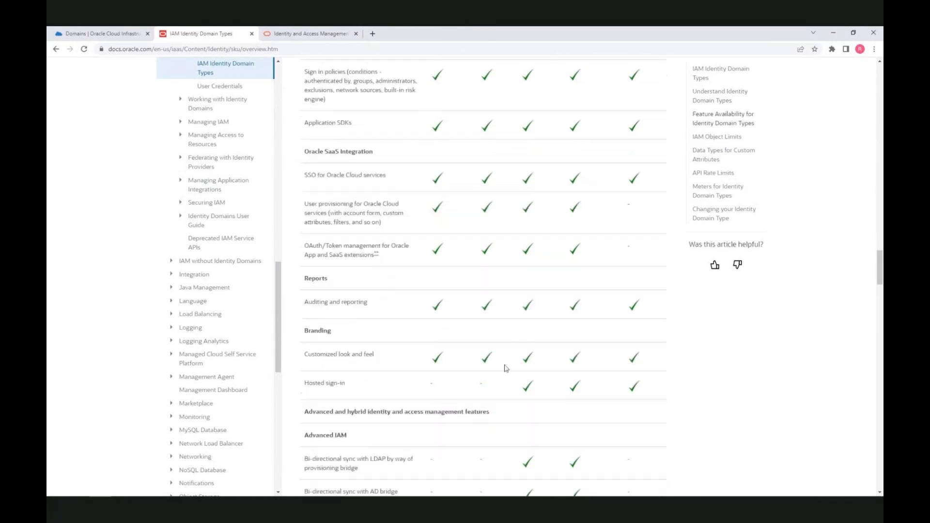
scroll(503, 369, down, 10)
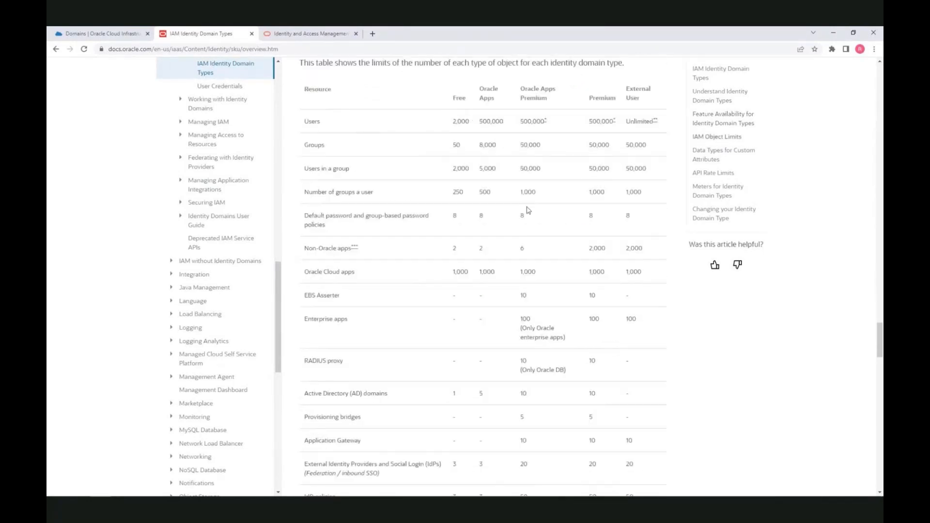
scroll(561, 315, down, 6)
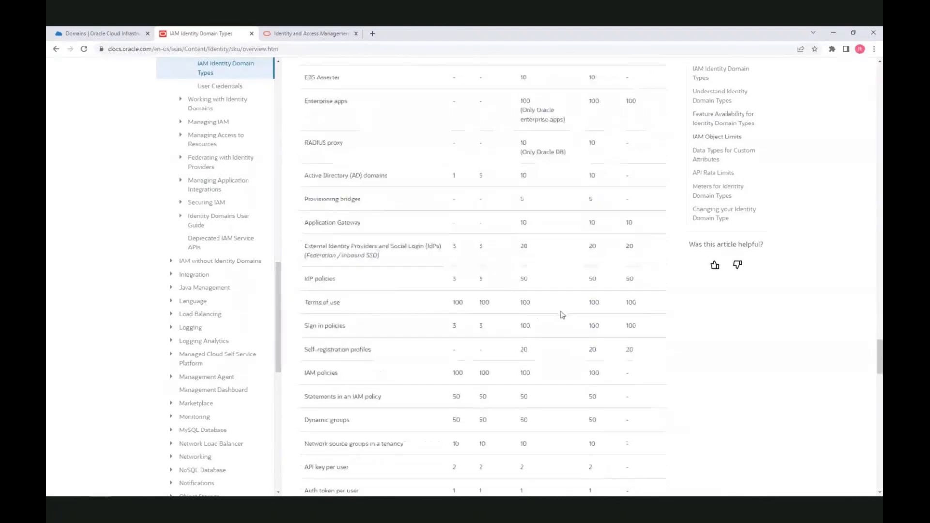
scroll(563, 315, down, 9)
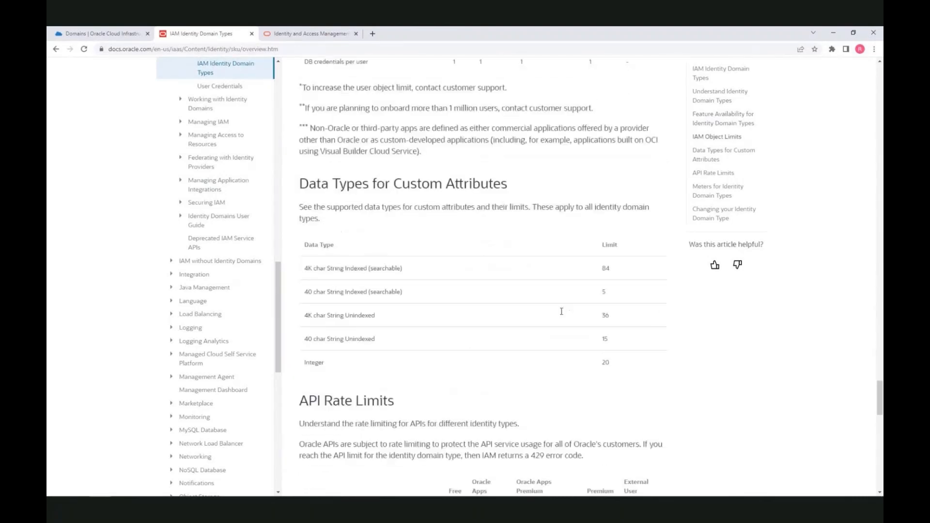
scroll(562, 261, down, 4)
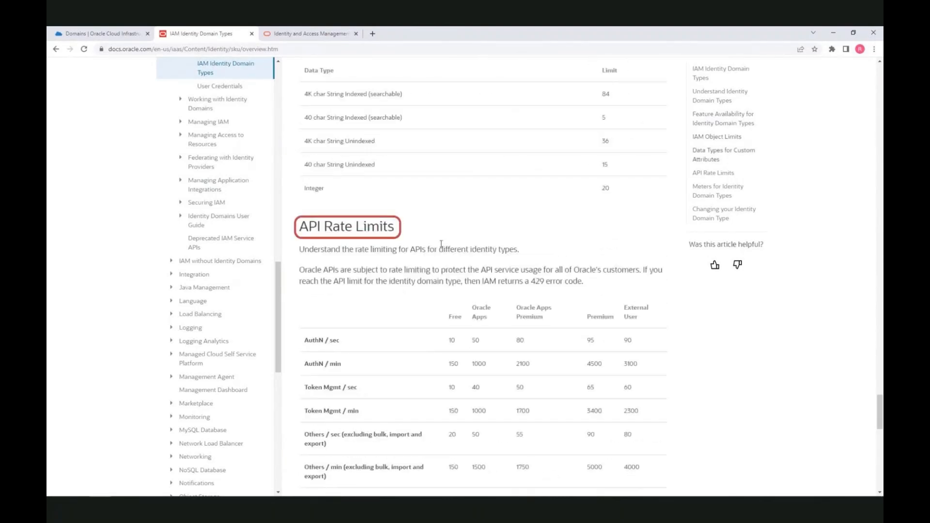
scroll(440, 262, down, 4)
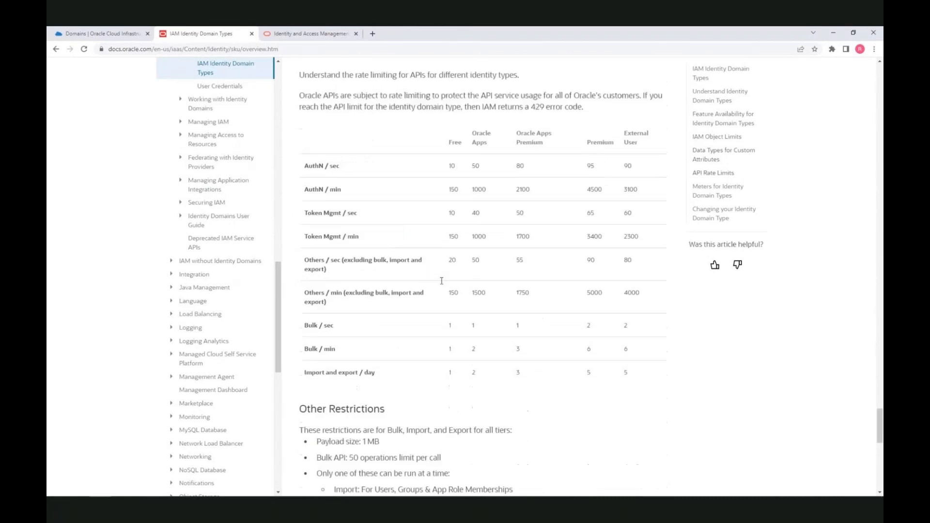
click(297, 37)
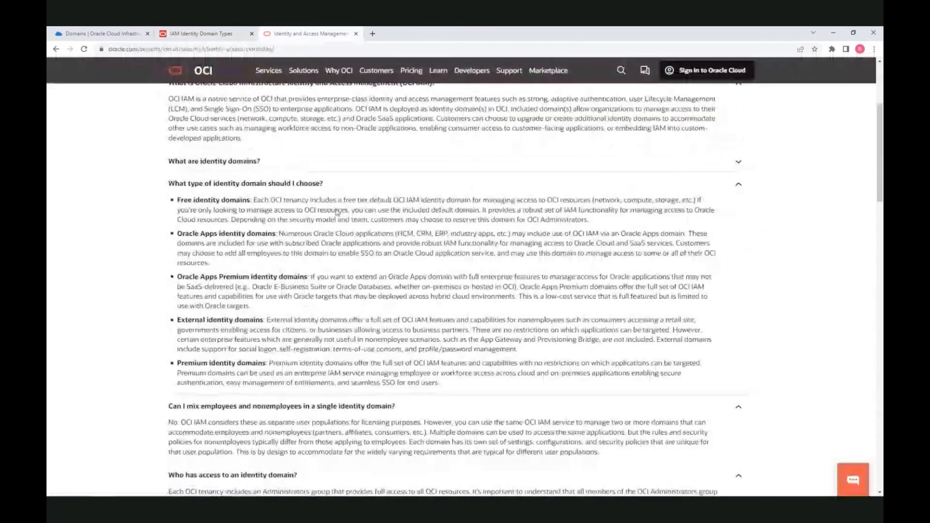
scroll(337, 212, up, 4)
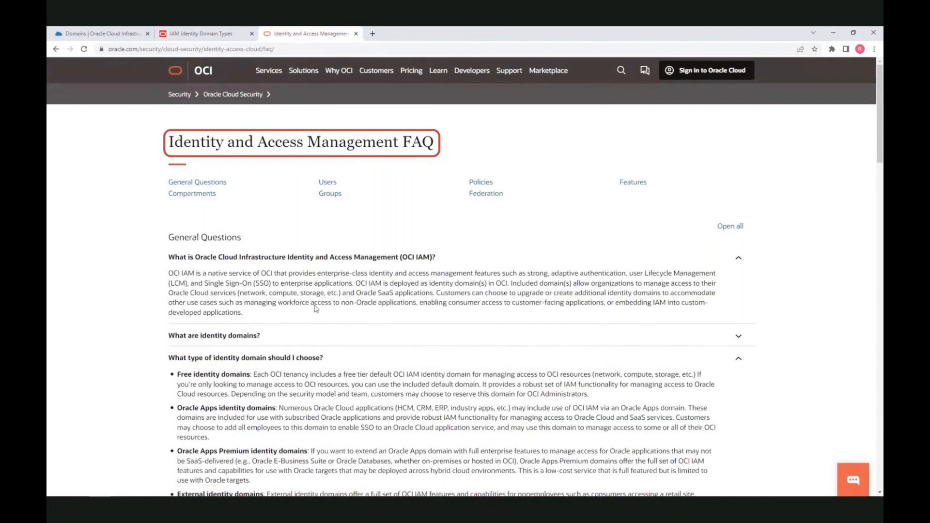
scroll(316, 309, down, 3)
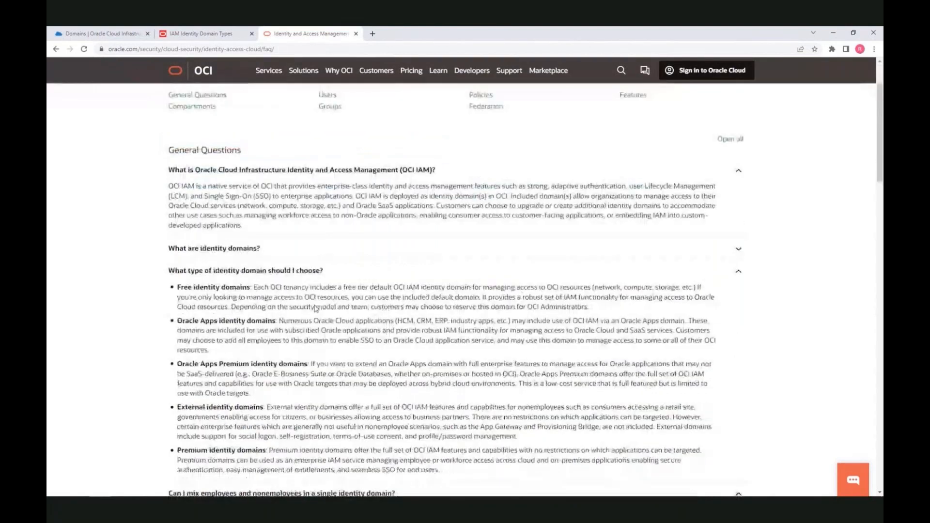
scroll(316, 308, down, 2)
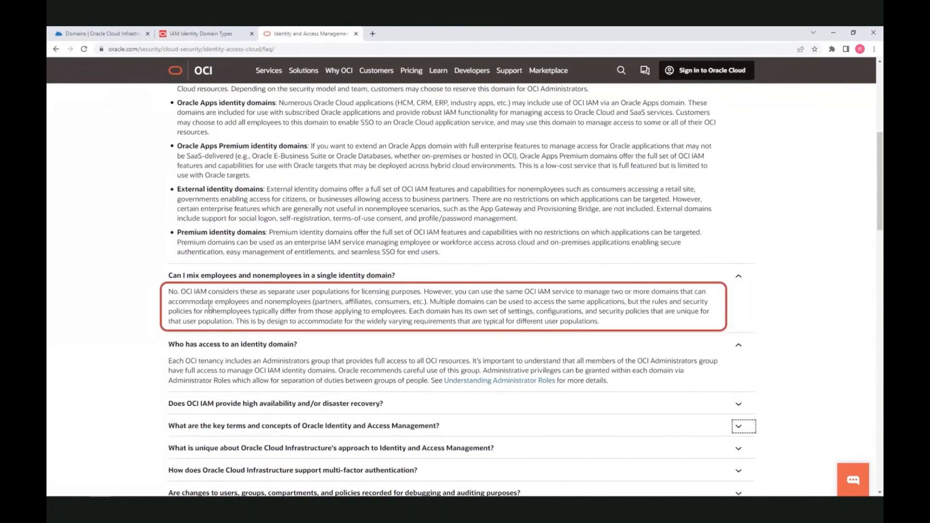
scroll(210, 308, down, 2)
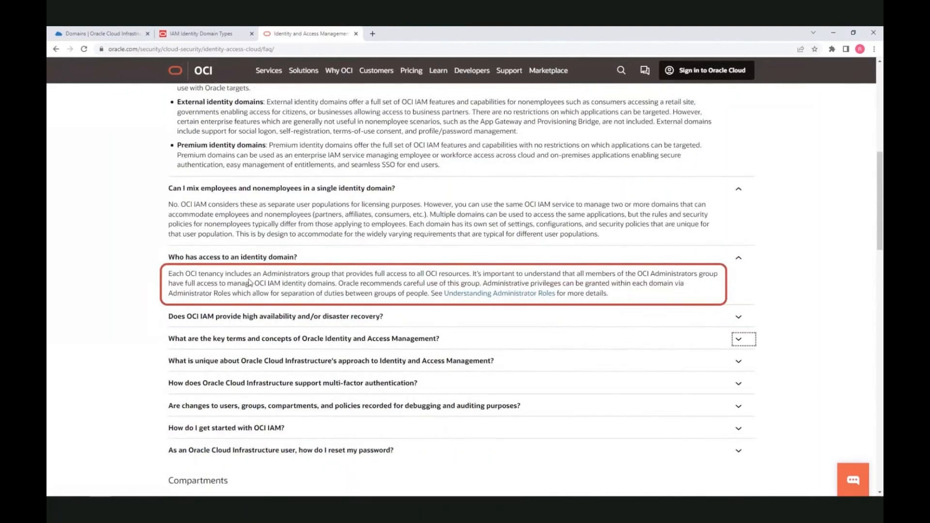
click(271, 334)
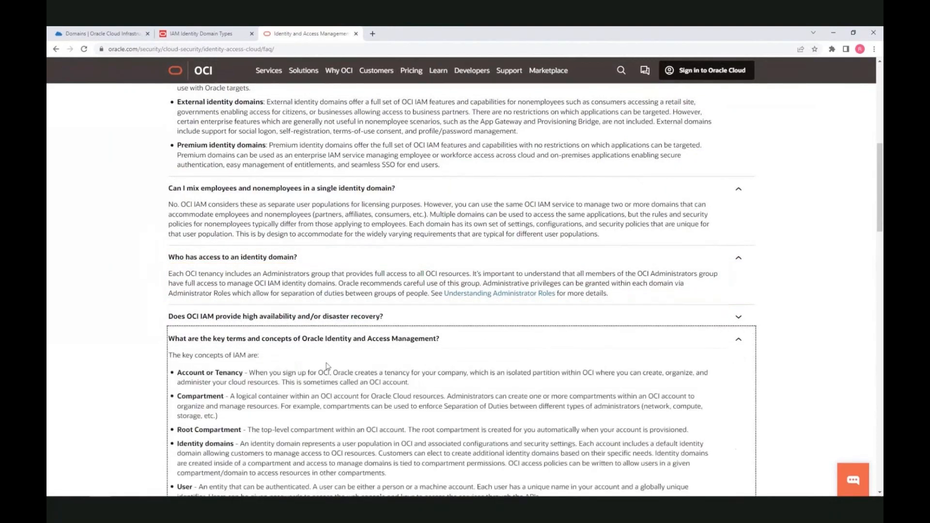
scroll(388, 368, down, 2)
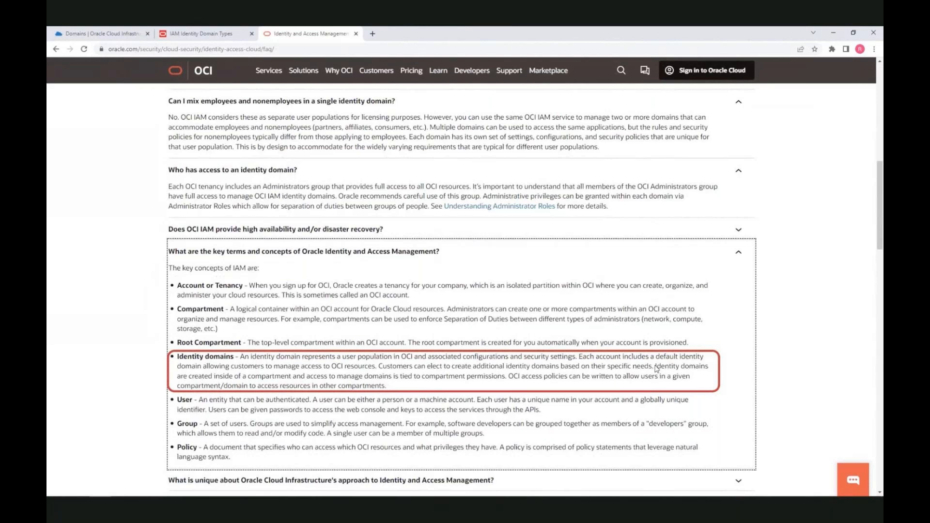
drag(656, 368, 506, 383)
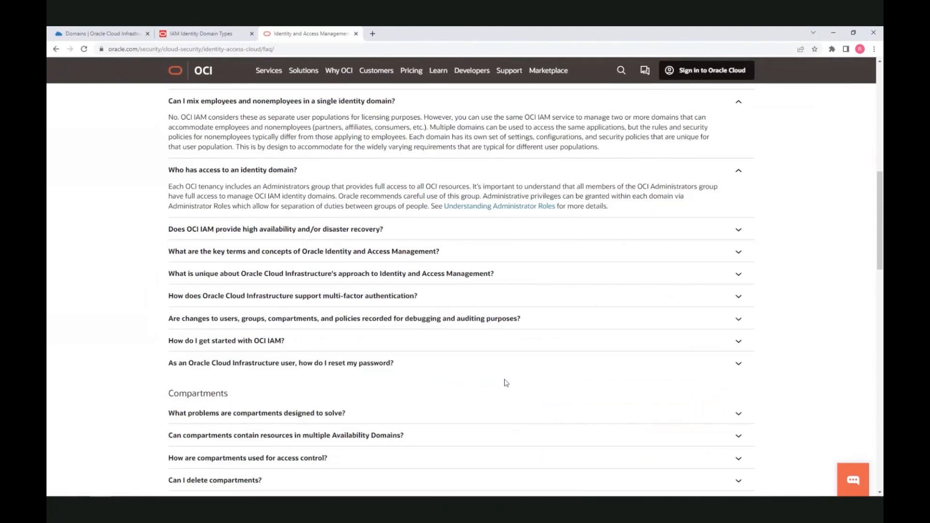
click(221, 35)
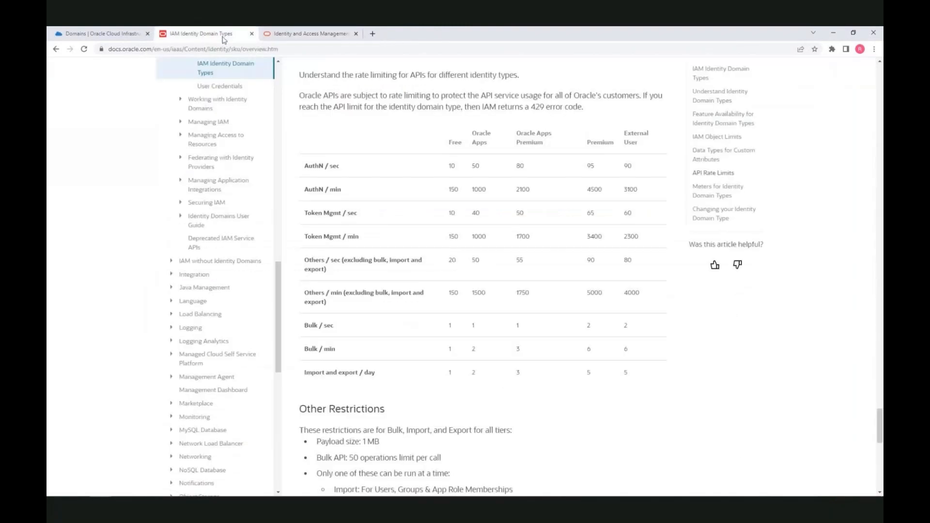
Return to the console's Domains list with root compartment kept, and exit full-screen video
click(125, 35)
click(142, 264)
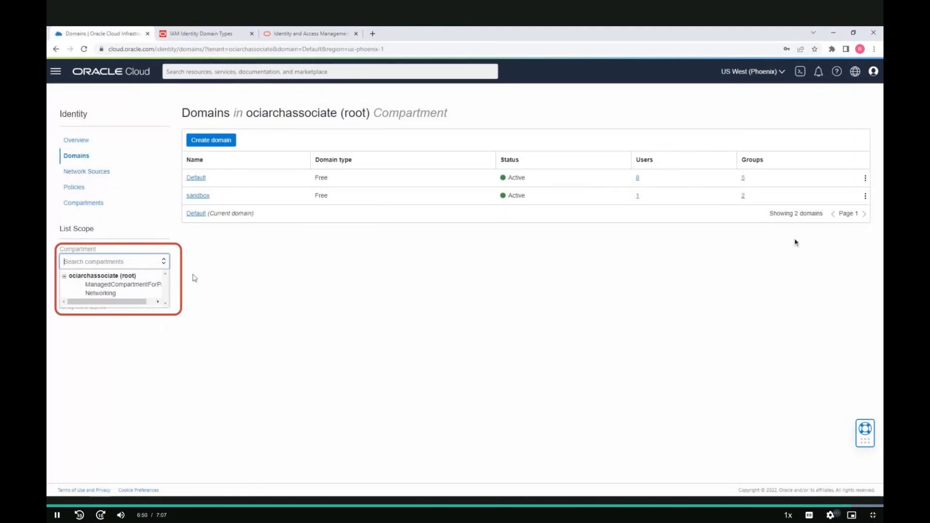
click(194, 278)
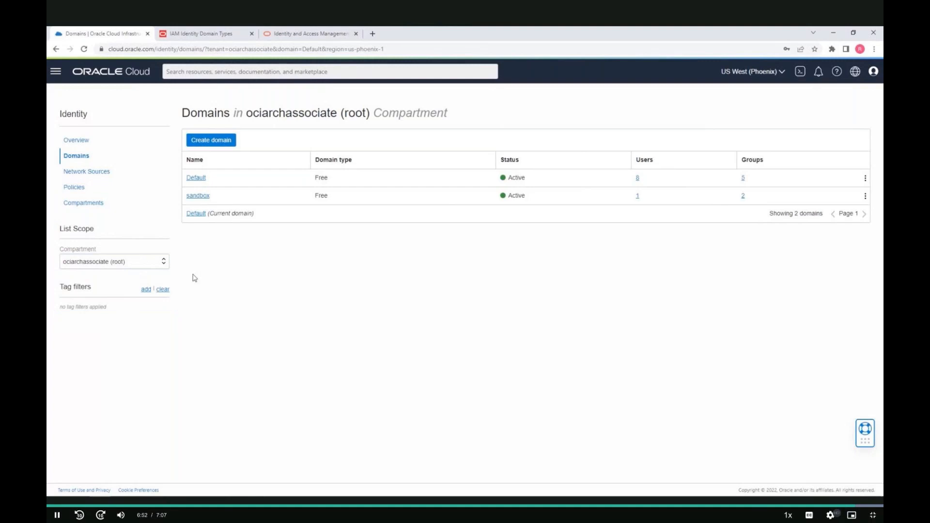
key(Escape)
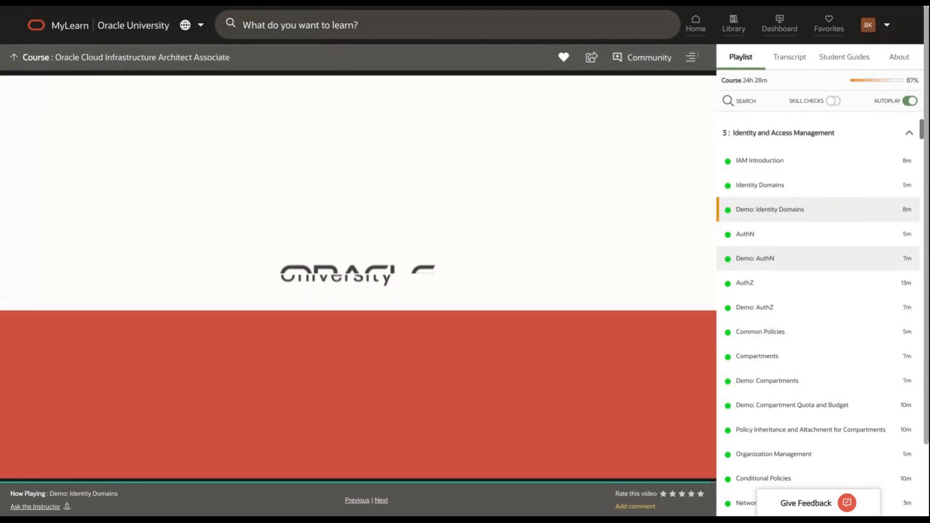
Start the Demo: AuthN video, rewind it to the very beginning, and switch the player to full screen
click(756, 258)
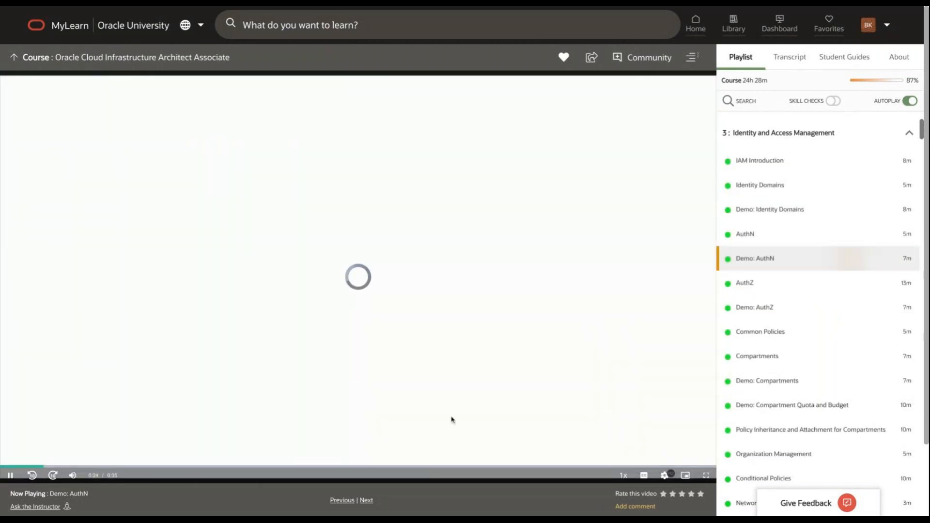
click(10, 465)
click(8, 465)
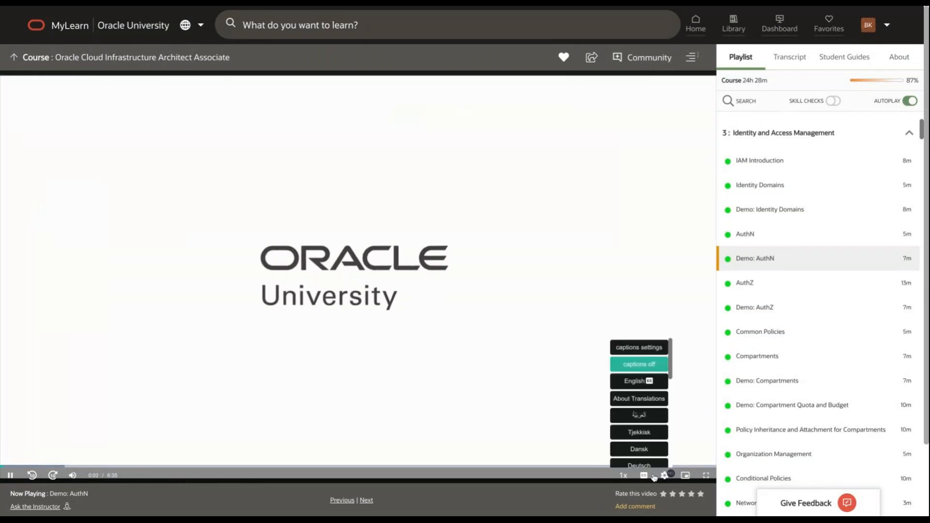
mouse_move(667, 476)
click(669, 388)
click(706, 475)
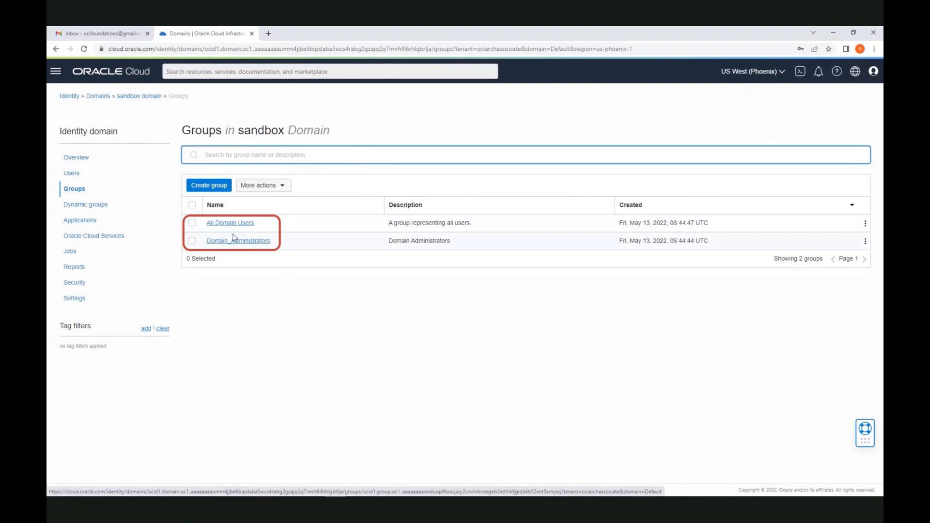
Start a new sandbox-domain user and enter their first name, last name and email address
click(76, 175)
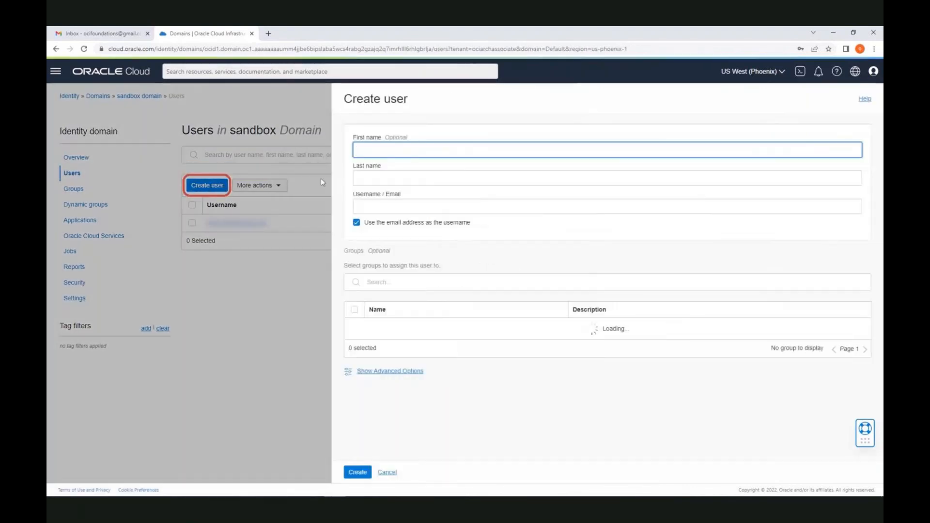
text(John)
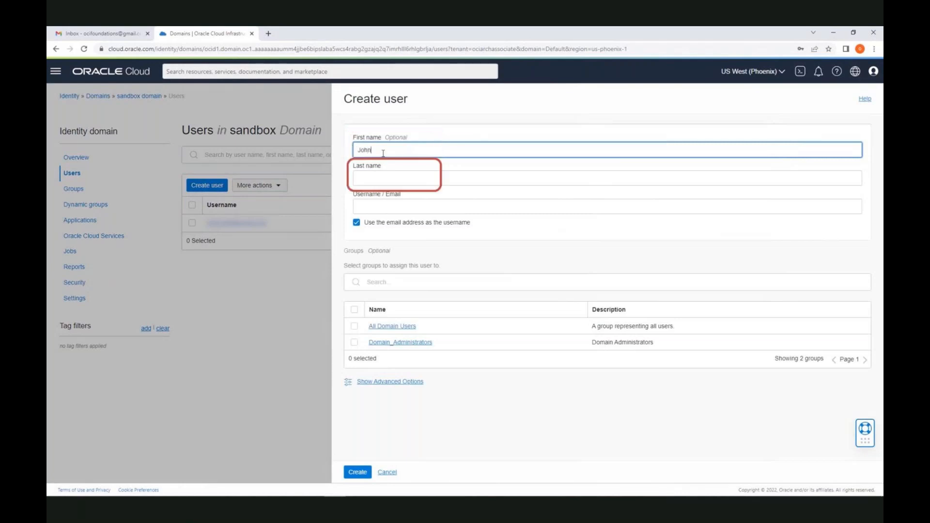
key(Tab)
text(Doe)
key(Tab)
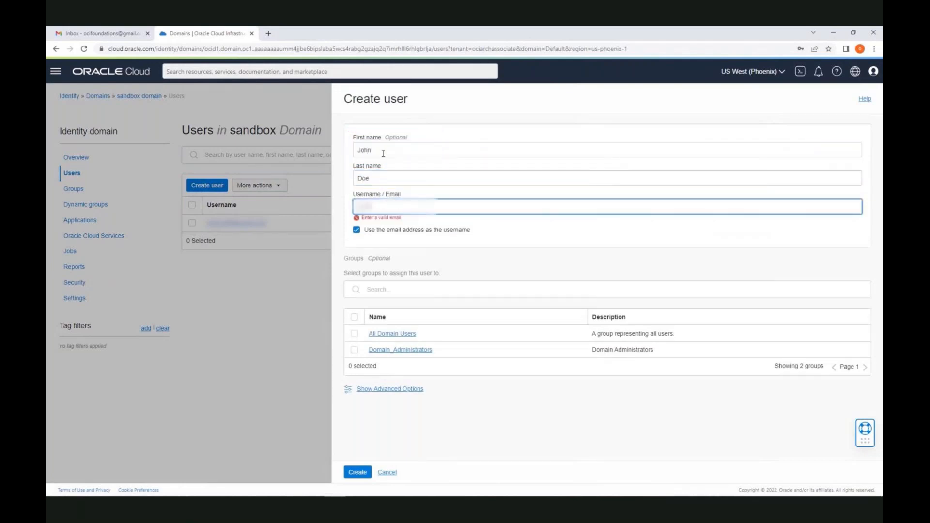
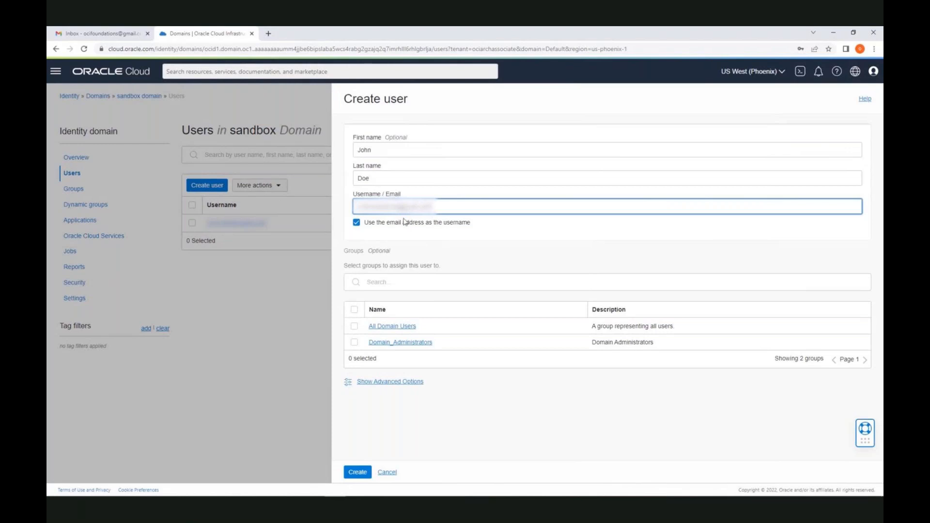
Untick 'Use the email address as the username', put the email in Email, set a separate username, and create the user
click(356, 222)
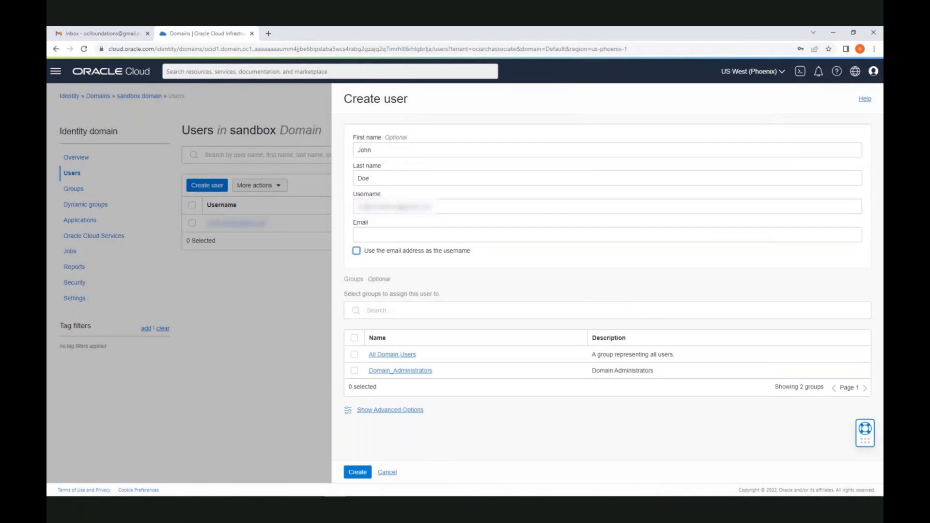
drag(445, 206, 355, 207)
key(BackSpace)
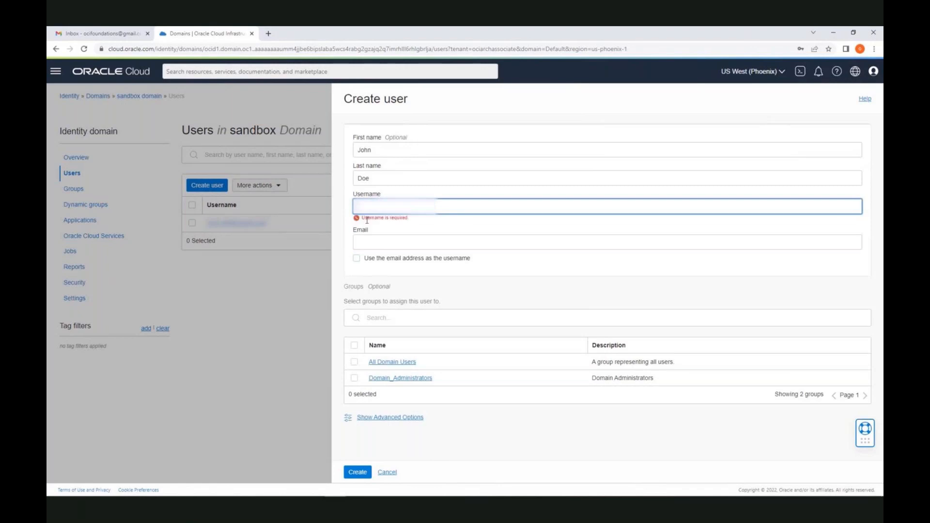
click(377, 241)
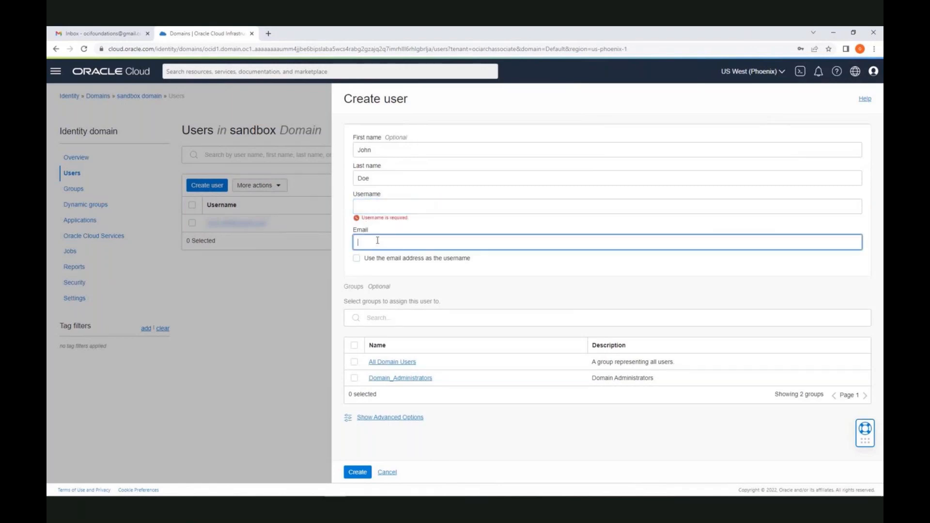
key(ctrl+v)
click(373, 206)
text(john.doe)
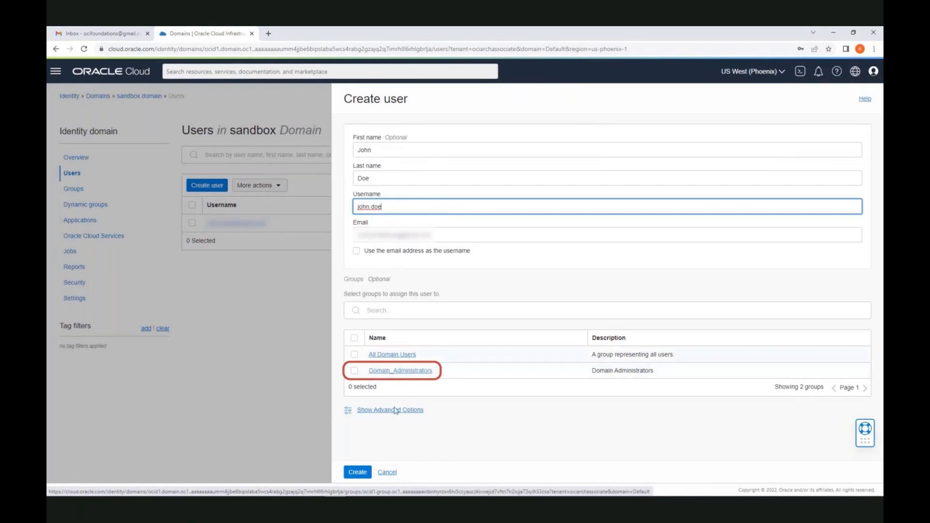
click(358, 472)
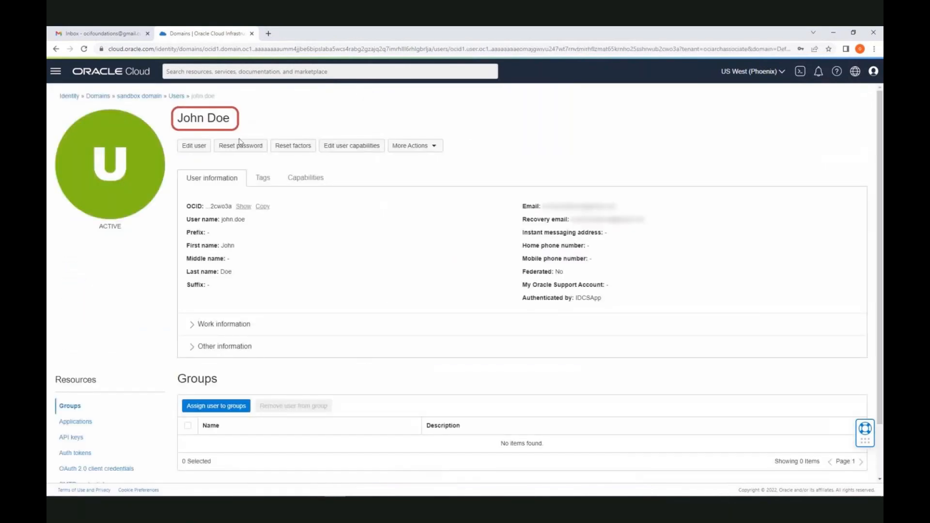
Look over the new user's details page, then return to the sandbox domain overview
scroll(252, 208, down, 2)
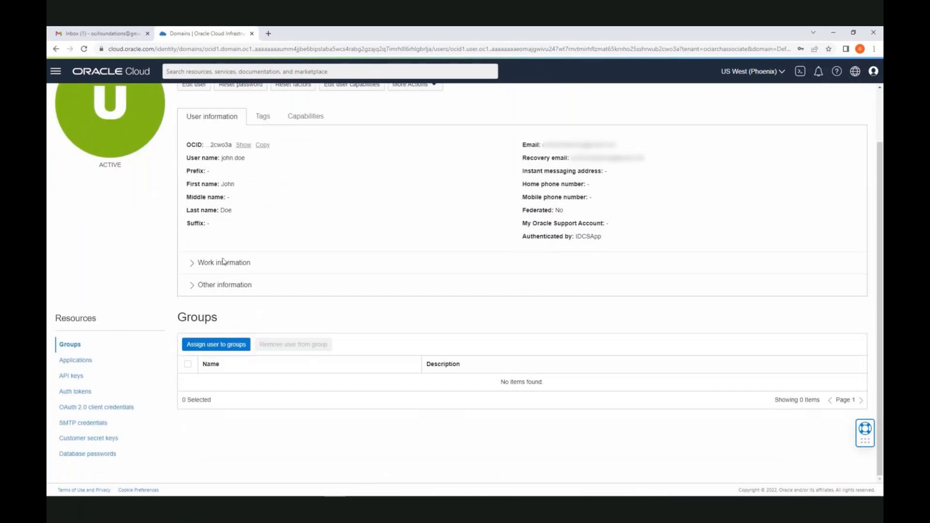
scroll(160, 281, up, 2)
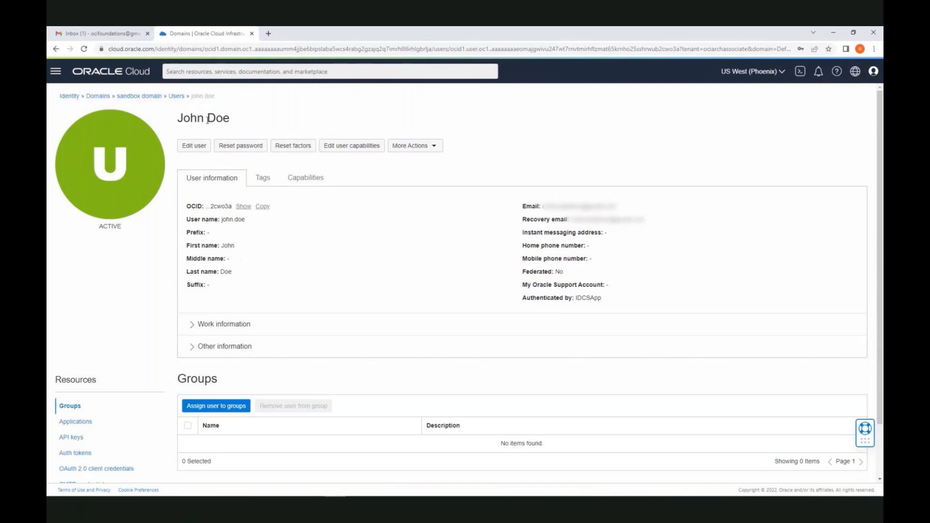
click(153, 98)
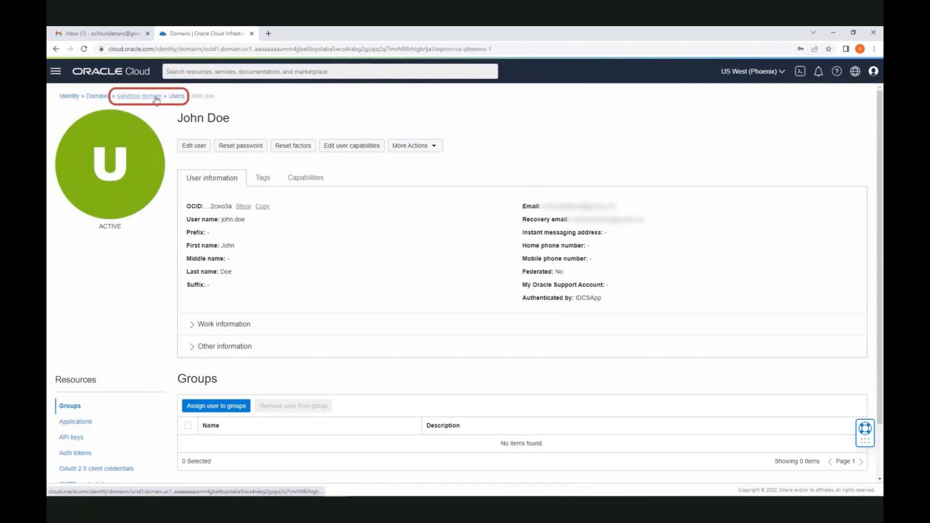
Create the Networkadmin group with description 'group for network admins for the sandbox domain'
click(81, 189)
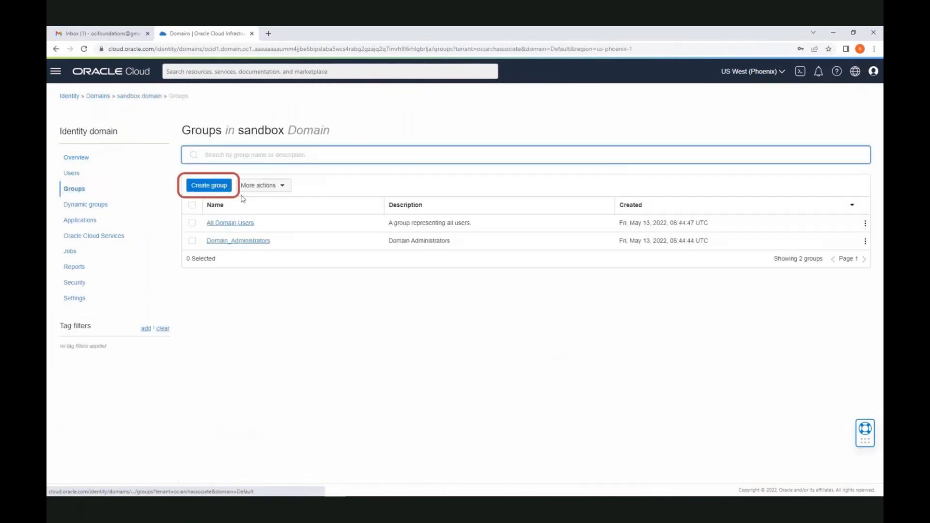
click(209, 185)
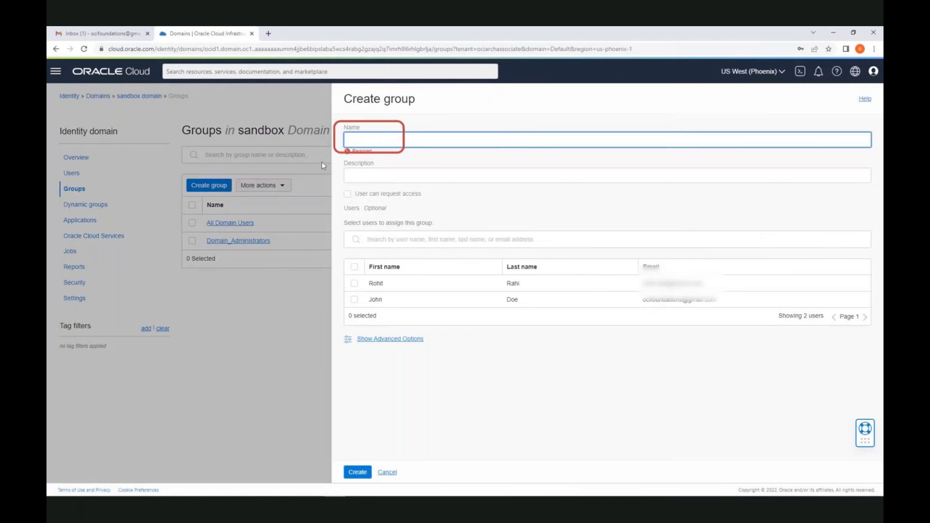
text(Networkadmin)
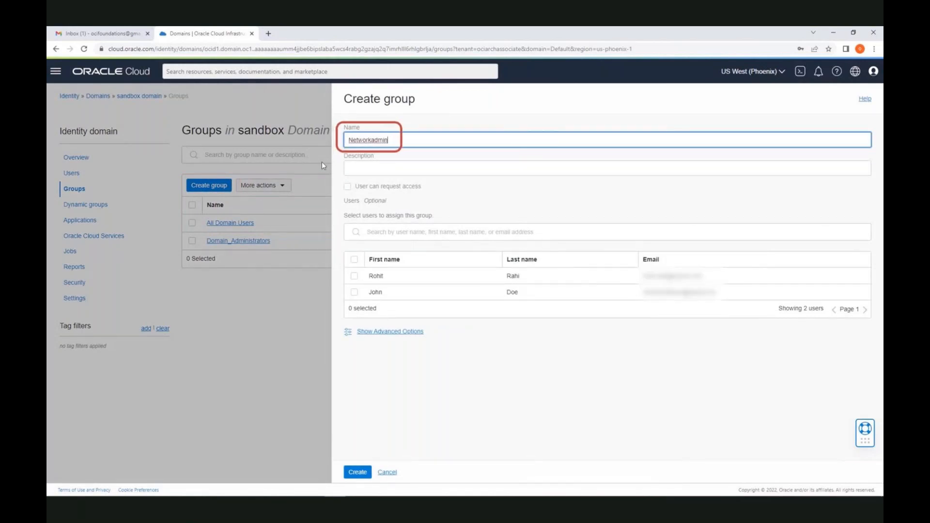
click(355, 169)
text(group fo)
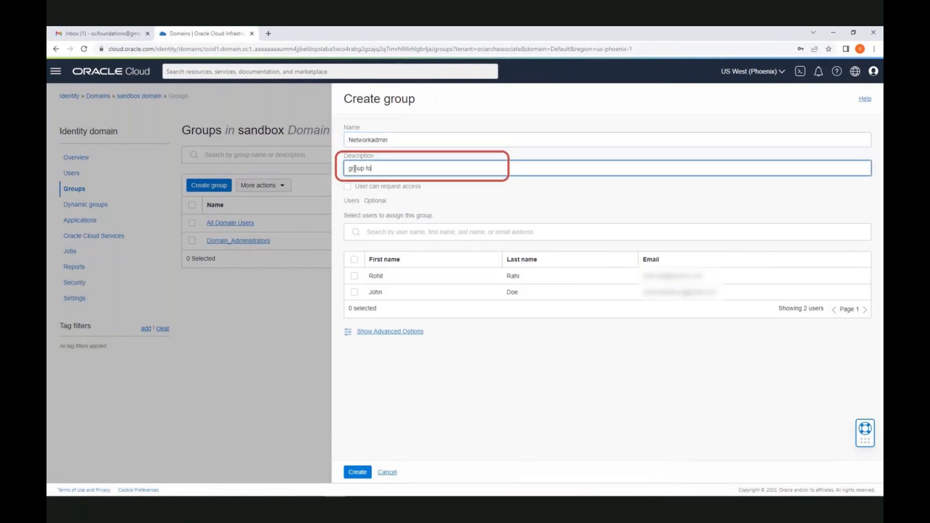
text(r network admins for the sandbox domain)
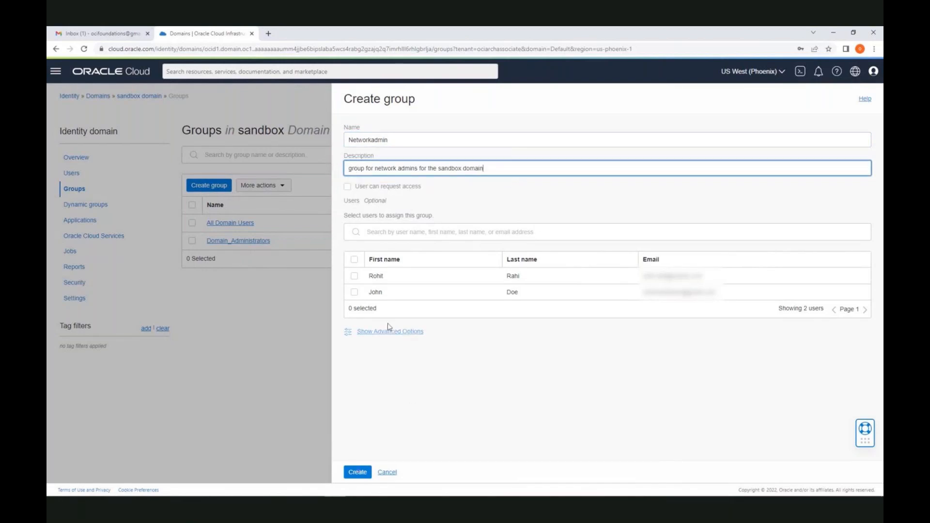
click(358, 472)
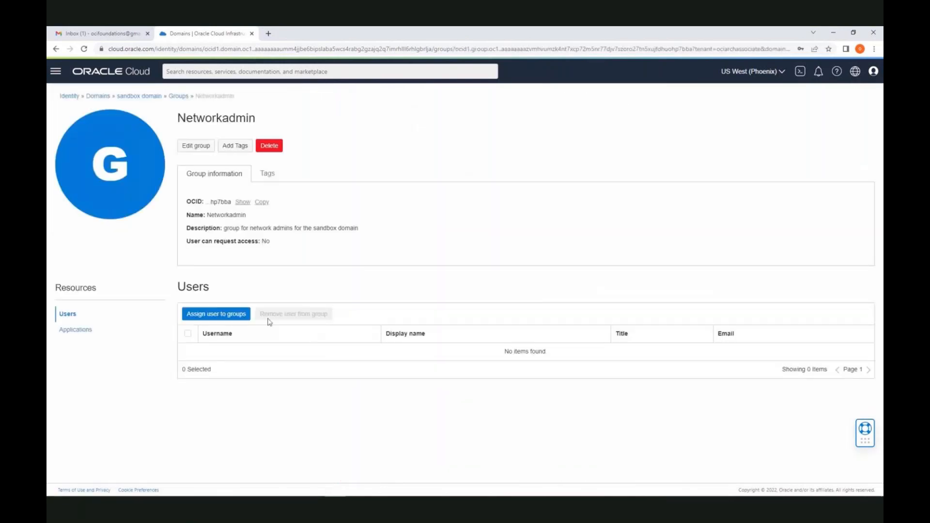
Add the new user to Networkadmin and go back to the sandbox domain overview
click(237, 316)
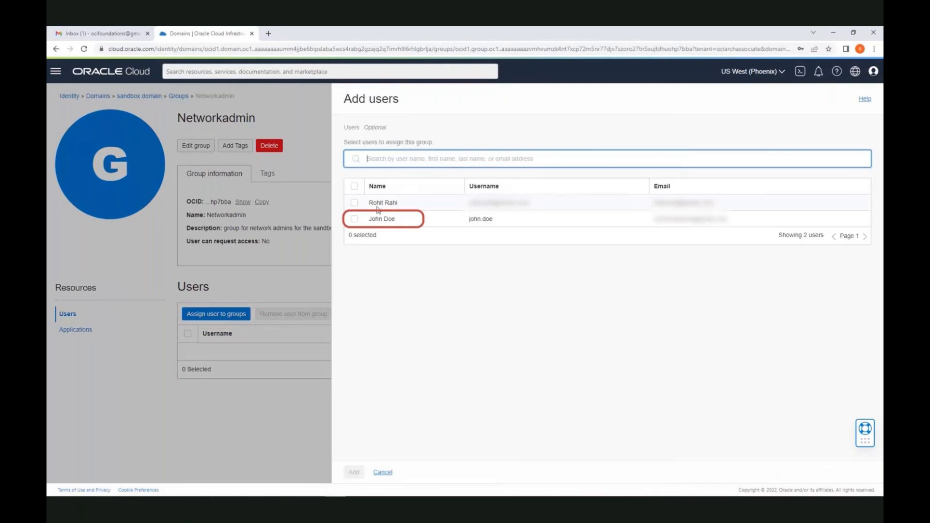
click(355, 218)
click(355, 473)
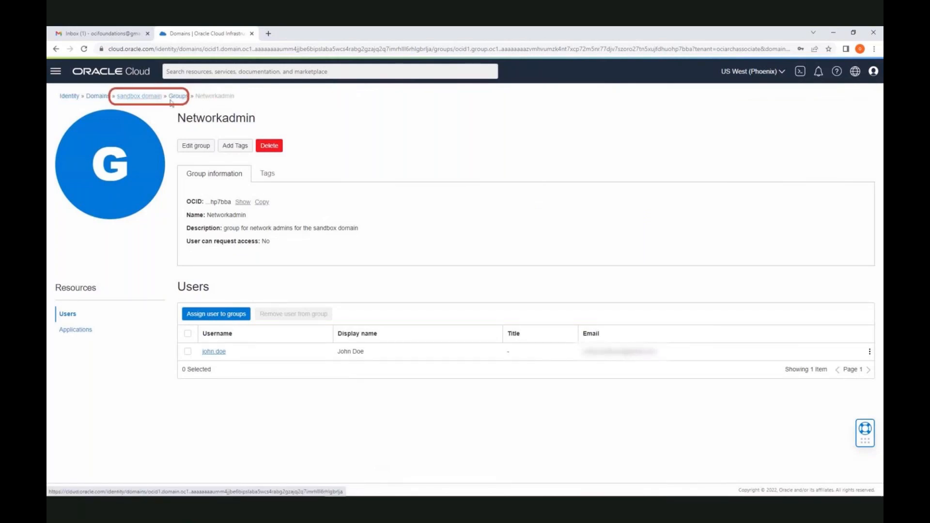
click(133, 98)
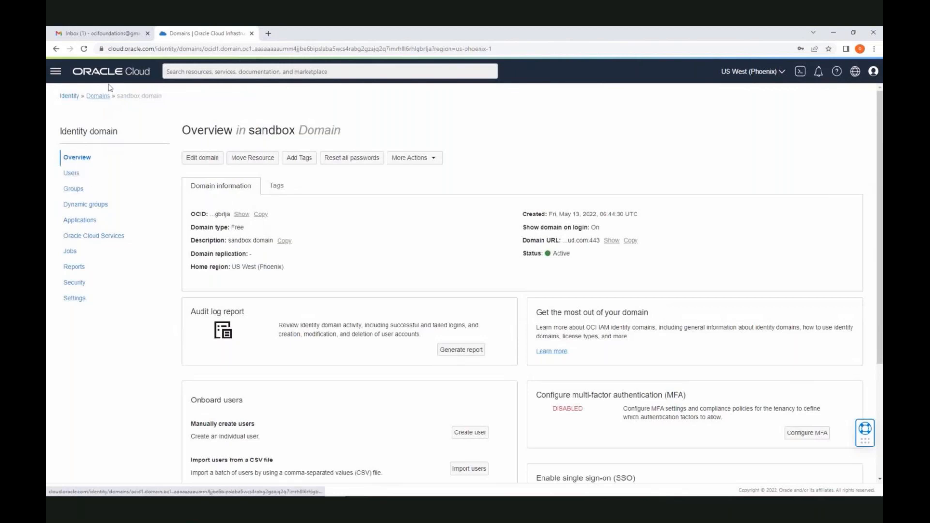
Open the Oracle welcome email in Gmail, then sign the administrator out of the console and close its tab
click(97, 34)
click(323, 215)
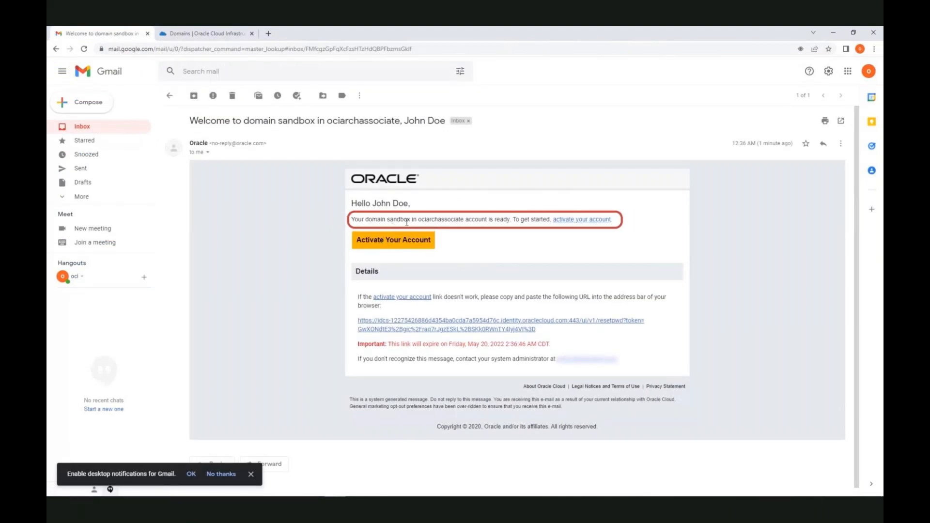
click(237, 35)
click(874, 71)
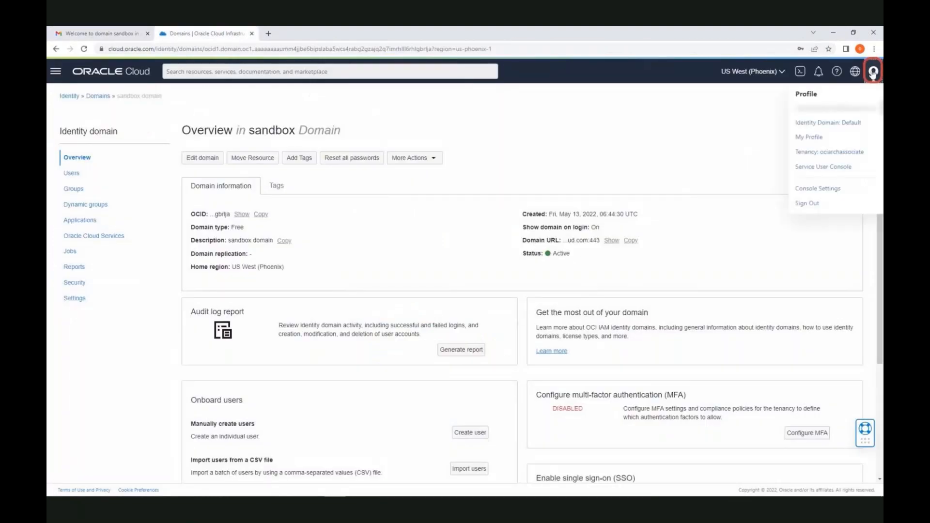
click(837, 203)
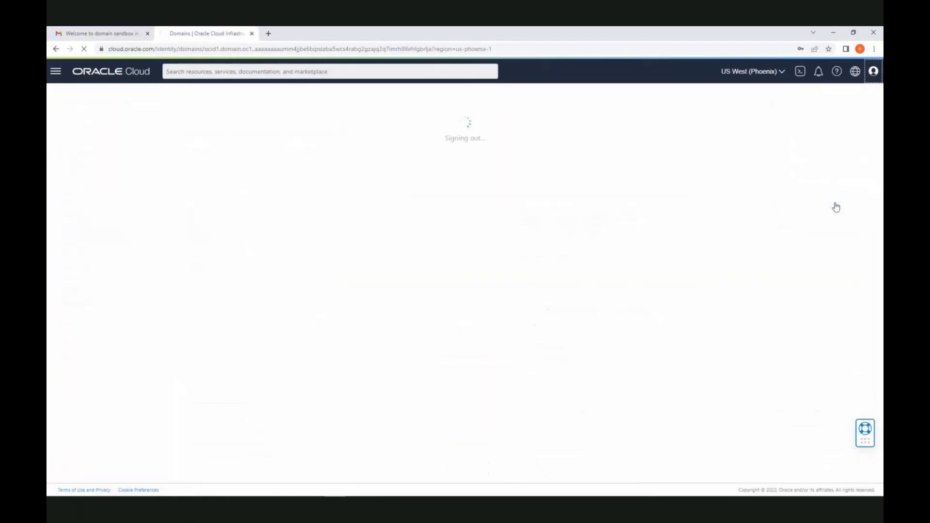
click(405, 182)
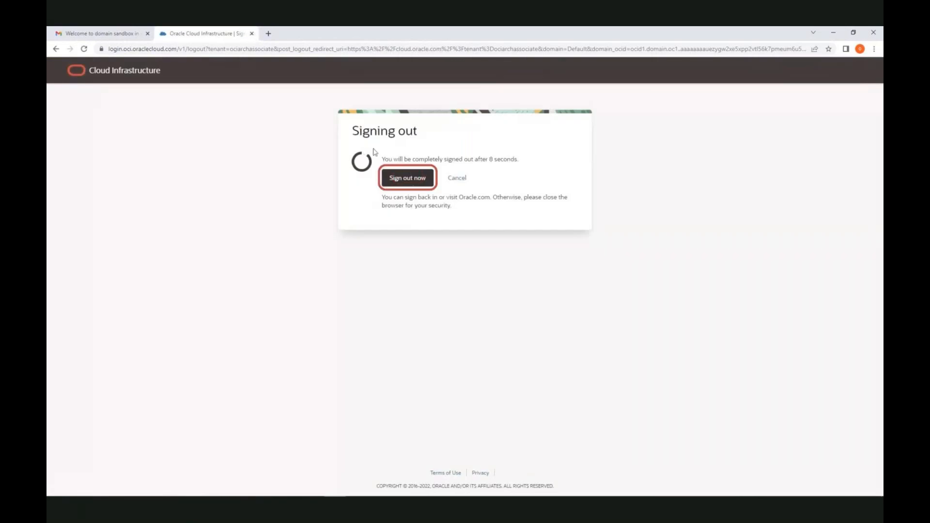
click(252, 34)
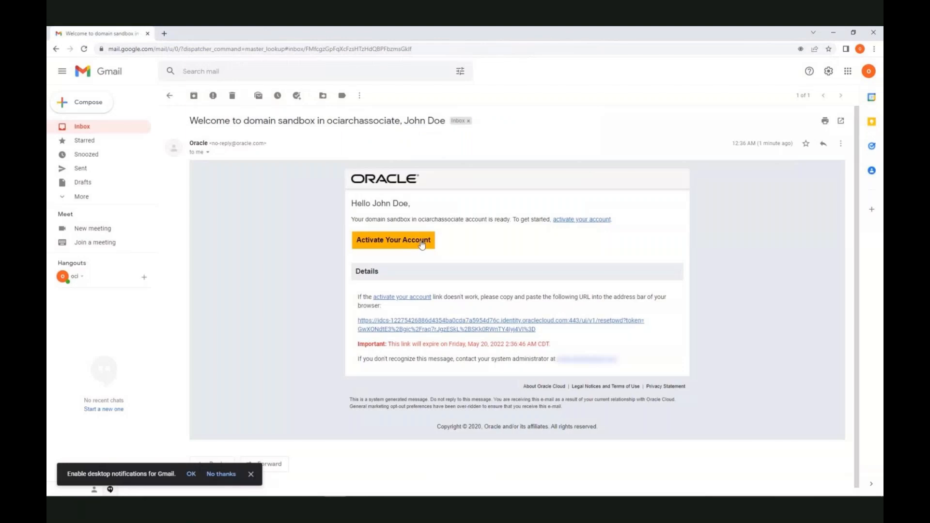
Use the welcome email's Activate Your Account button to open the Oracle Cloud password reset page
click(397, 242)
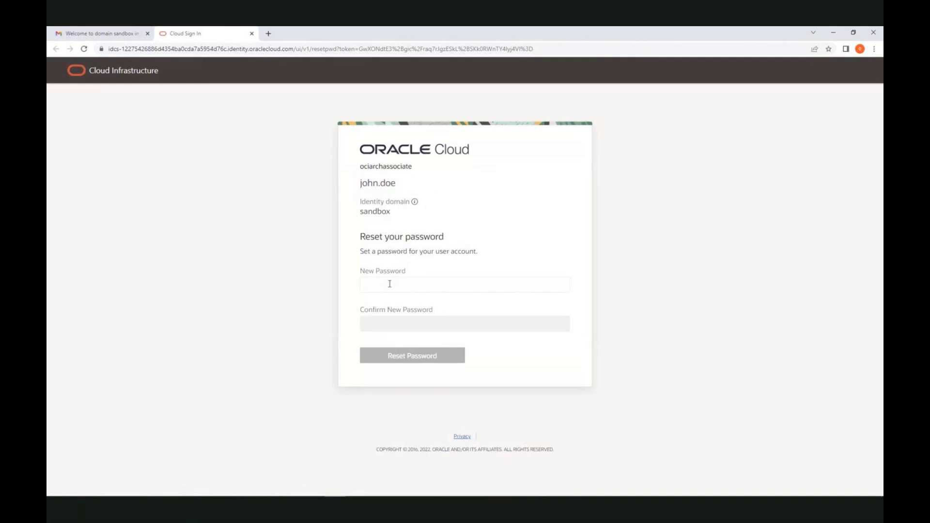
Enter and confirm the new password, submit it, dismiss the save-password prompt, and continue to sign in
text(P)
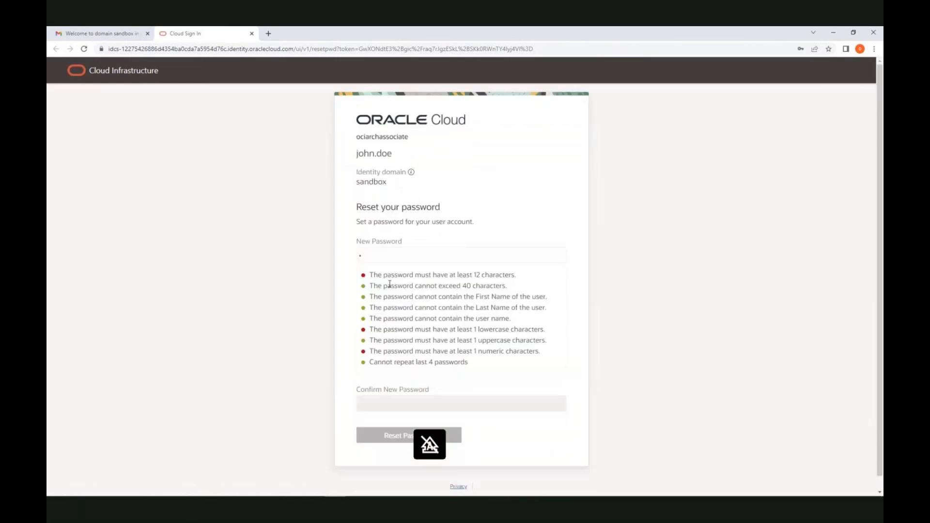
text(•••••••••••)
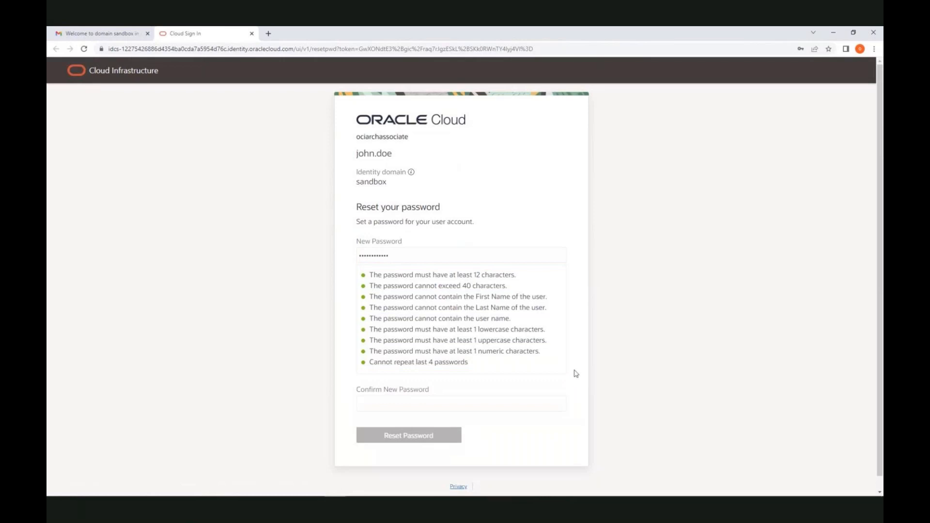
click(455, 404)
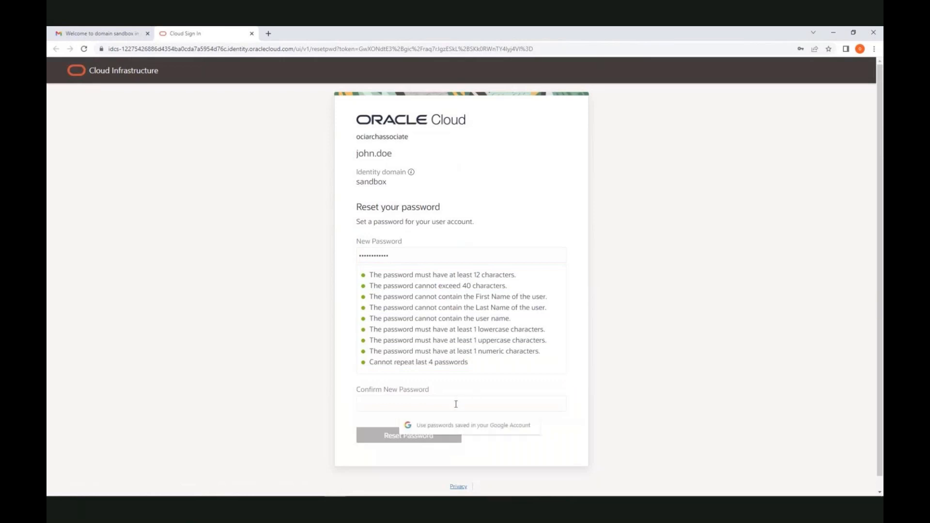
text(************)
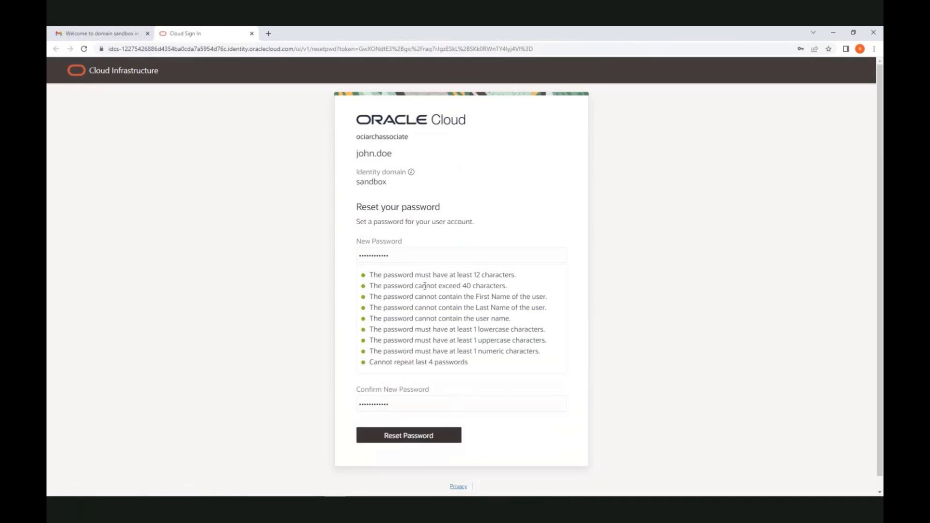
click(410, 438)
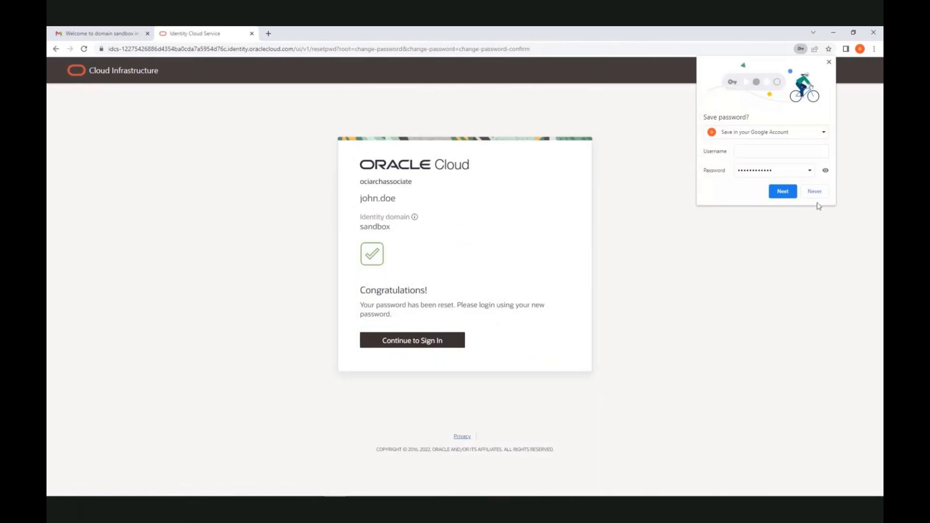
click(829, 62)
click(410, 344)
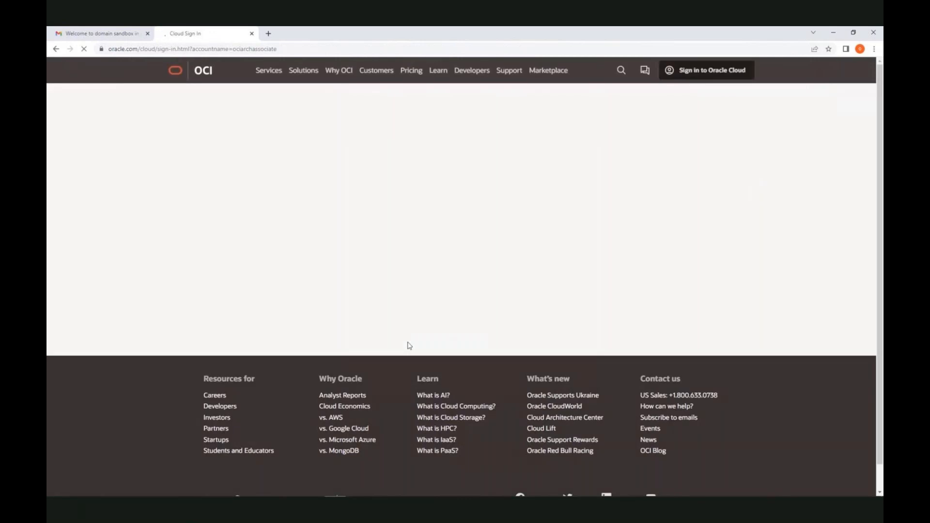
Choose the sandbox identity domain on the tenancy sign-in page
click(196, 210)
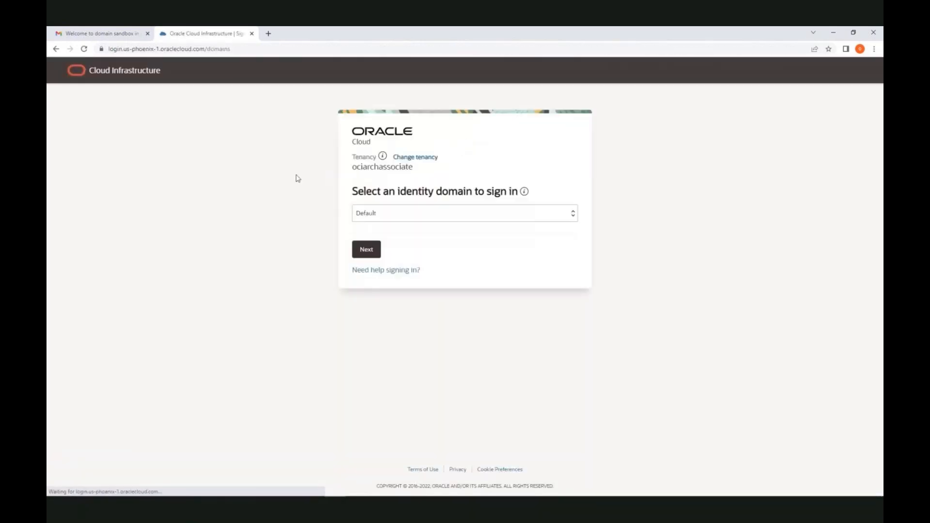
click(417, 216)
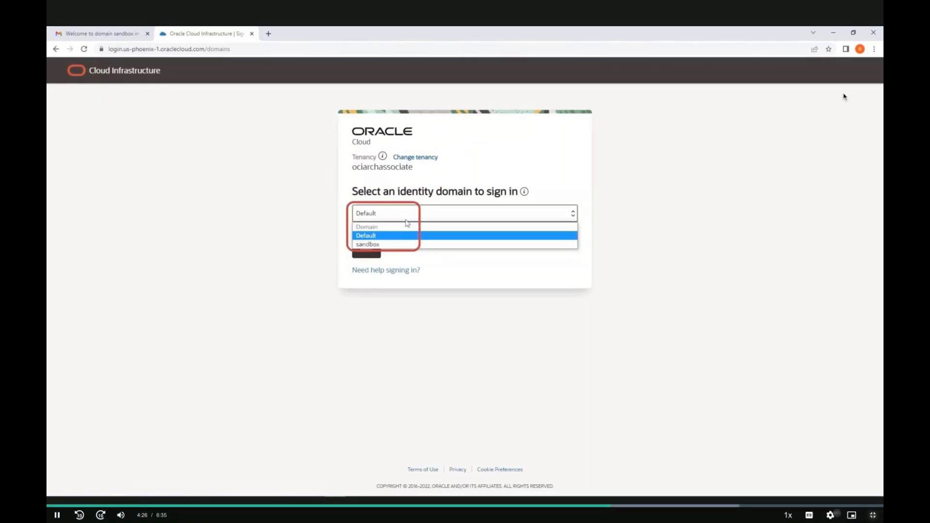
click(403, 243)
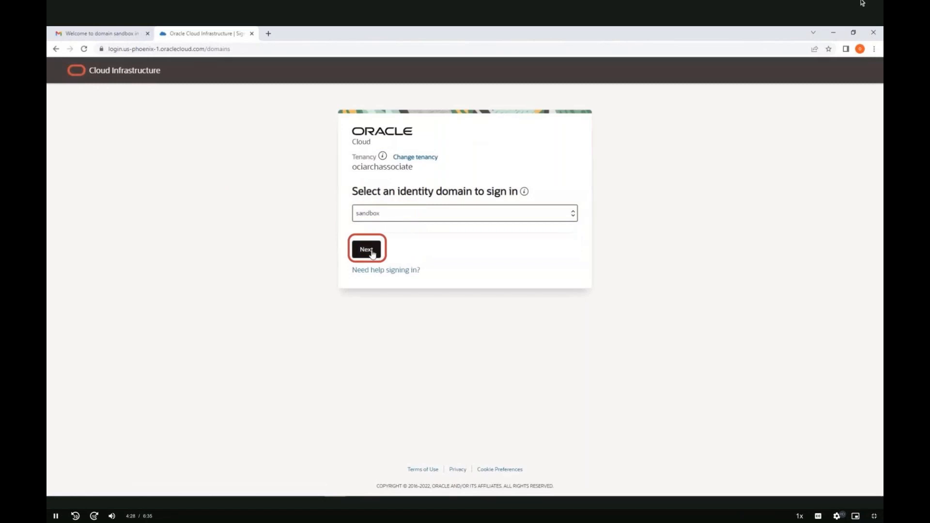
click(370, 253)
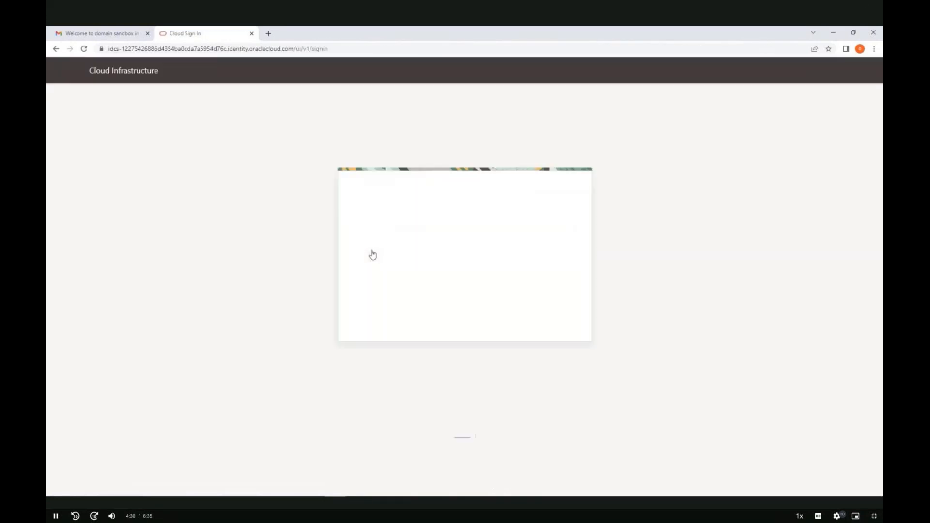
Sign in with the new user's username and the newly reset password
click(372, 250)
text(jo)
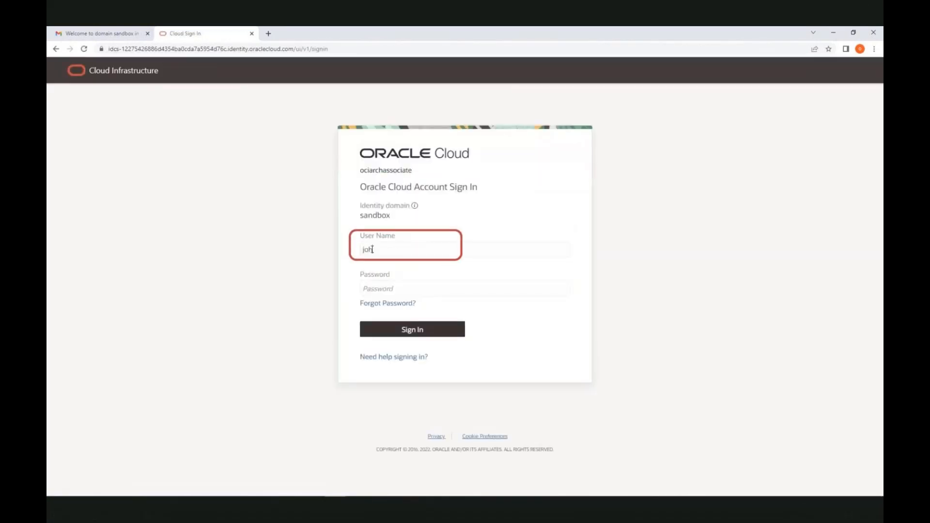
text(hn.doe)
key(Tab)
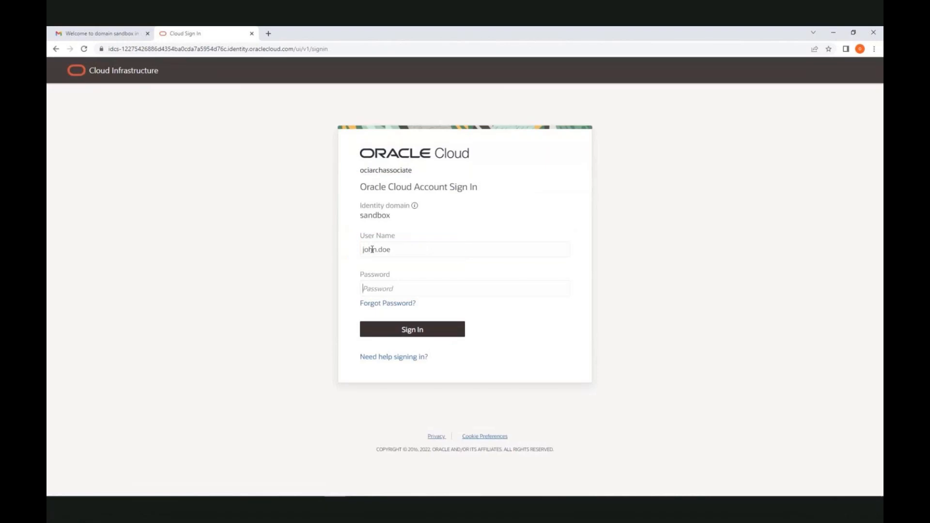
text(*****)
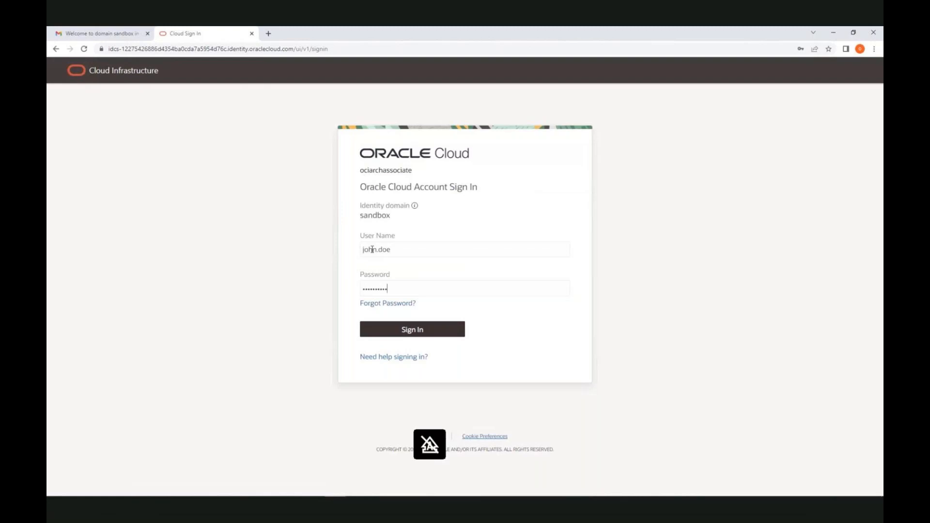
click(412, 334)
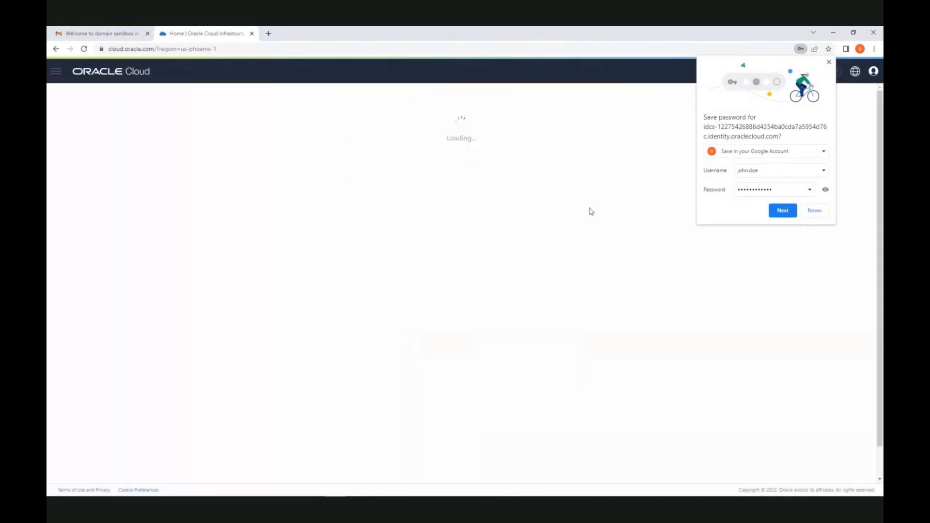
Dismiss the save-password prompt and open the sandbox domain from the root compartment's Identity Domains list
click(829, 62)
click(56, 71)
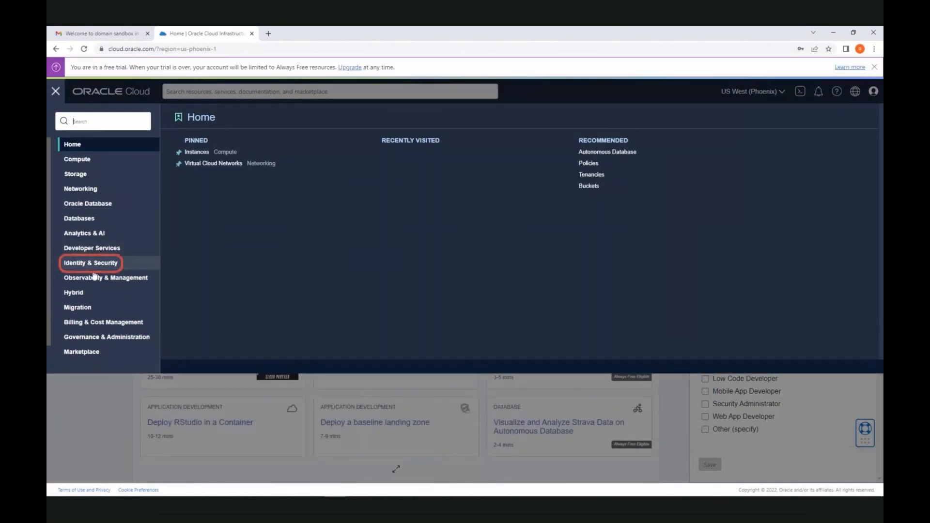
click(102, 264)
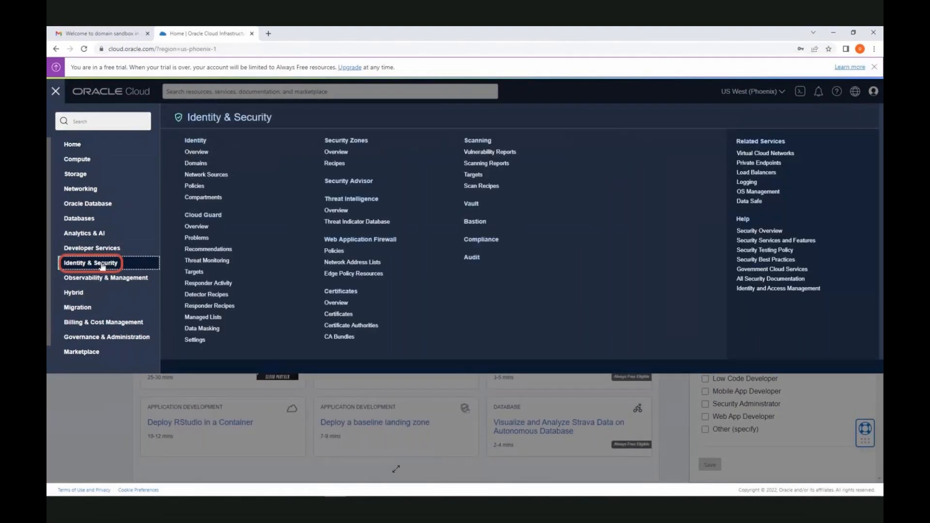
click(195, 165)
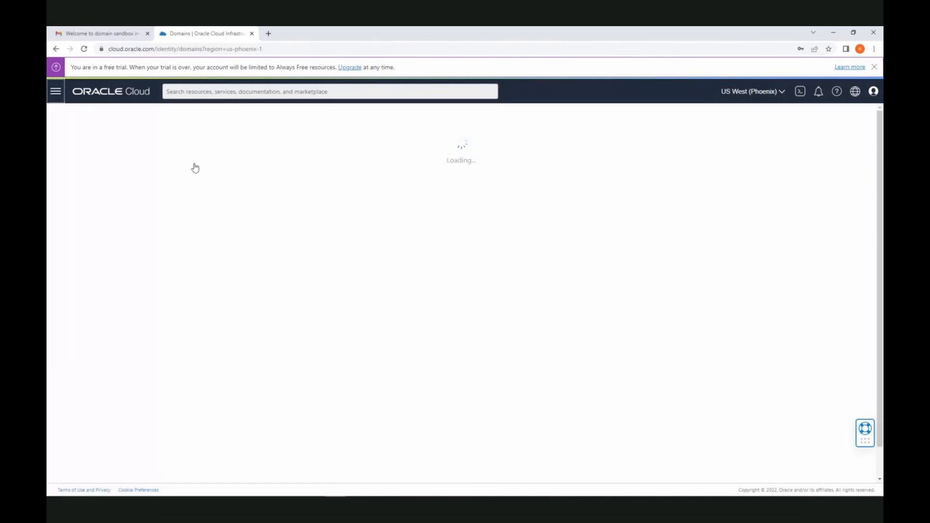
click(130, 281)
click(135, 296)
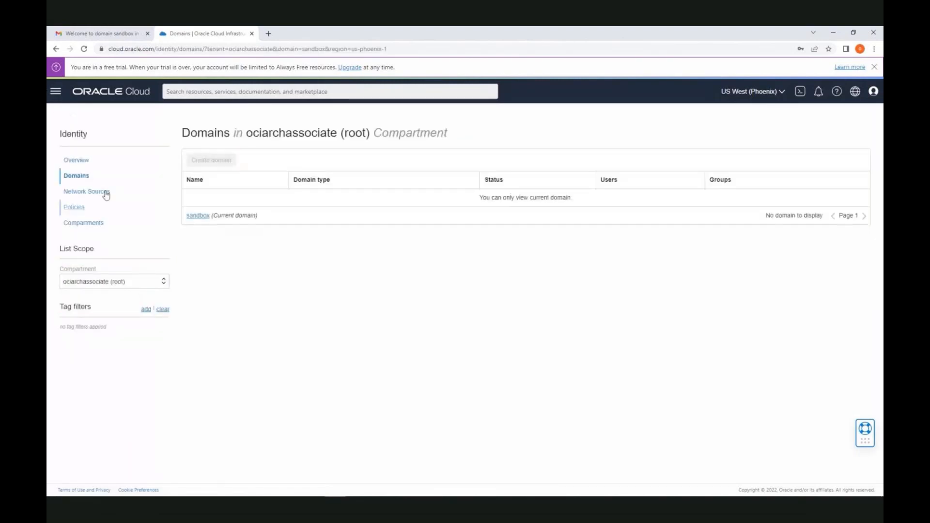
click(200, 216)
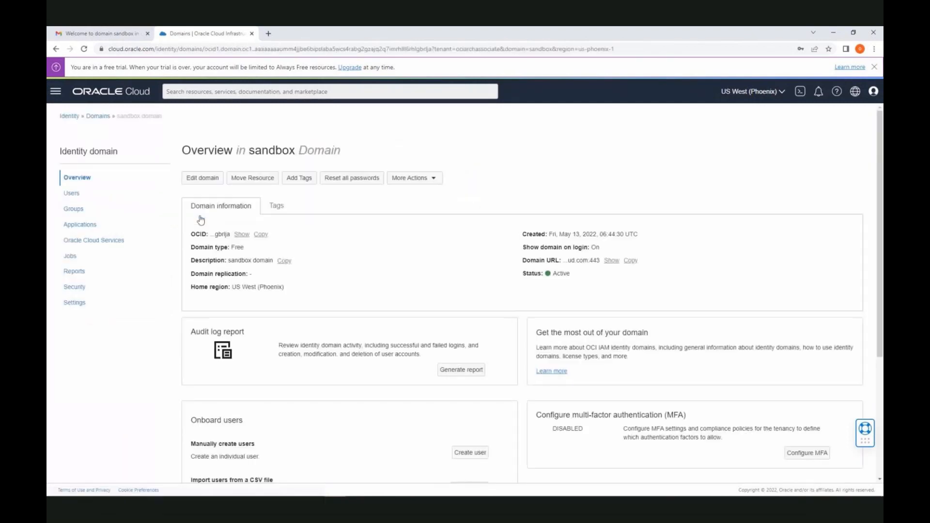
Try the sandbox domain's Users and Groups pages, ending on the user's own profile
click(74, 195)
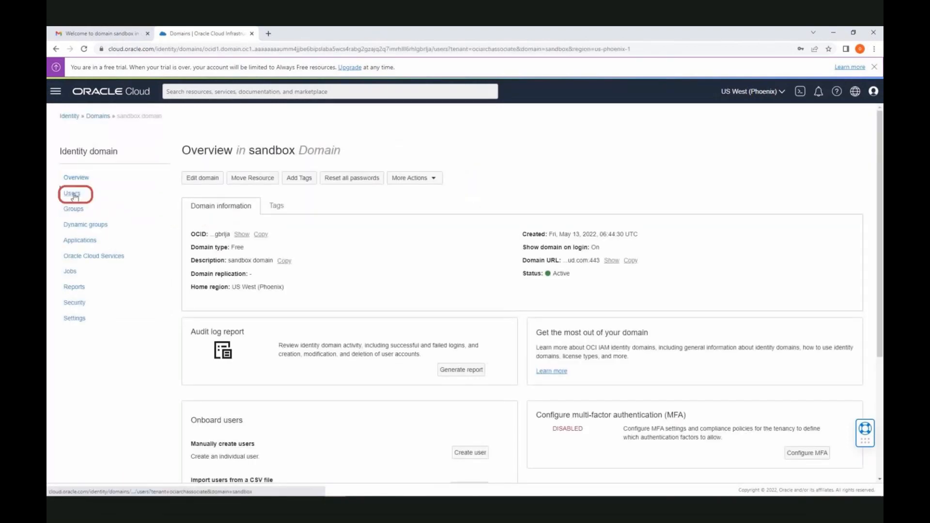
click(73, 211)
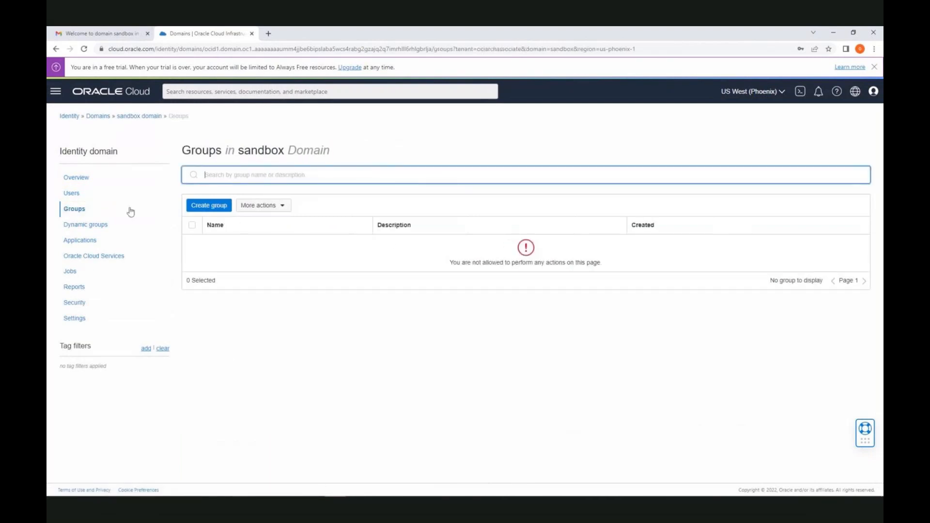
click(74, 196)
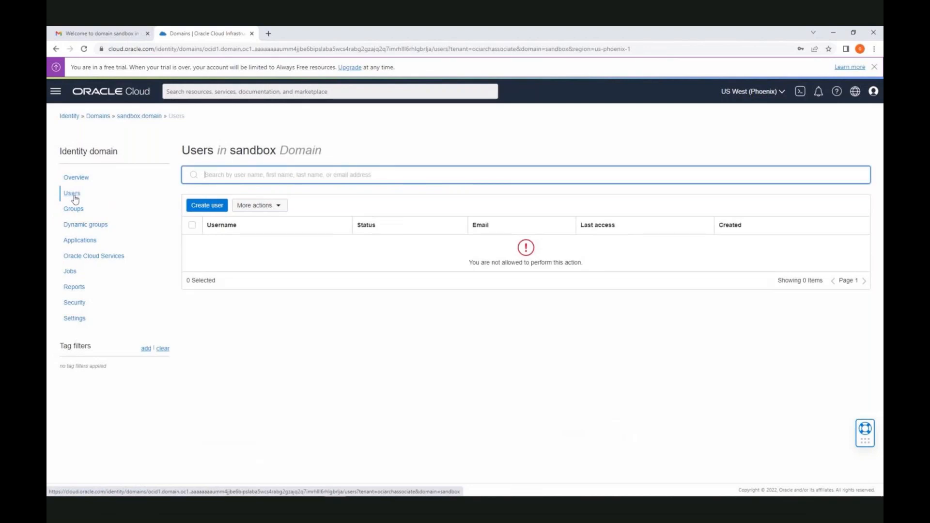
click(74, 197)
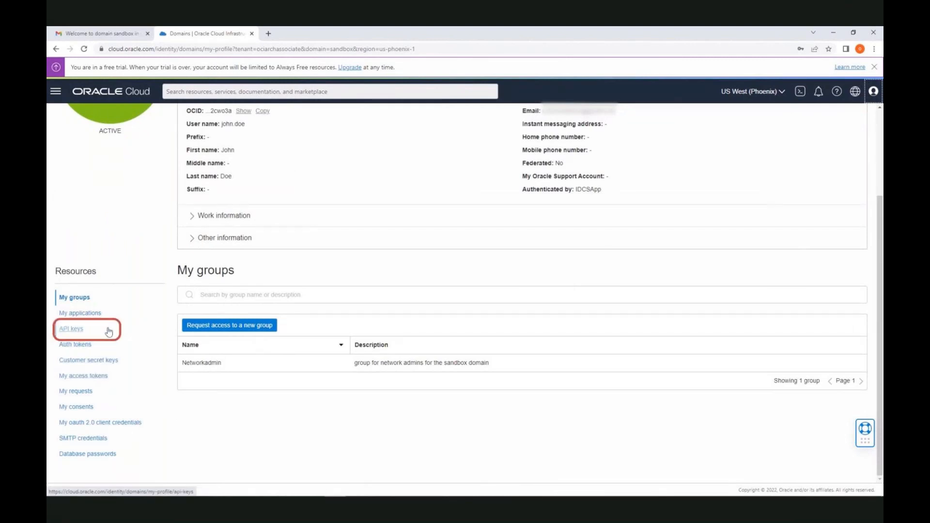
Check the user's Auth tokens and API keys, then exit full screen back to the course page
click(78, 346)
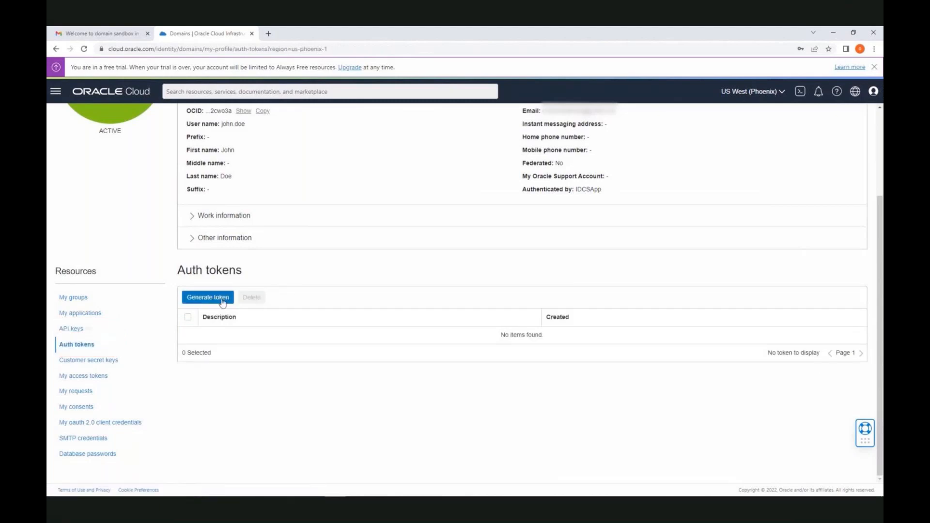
click(72, 328)
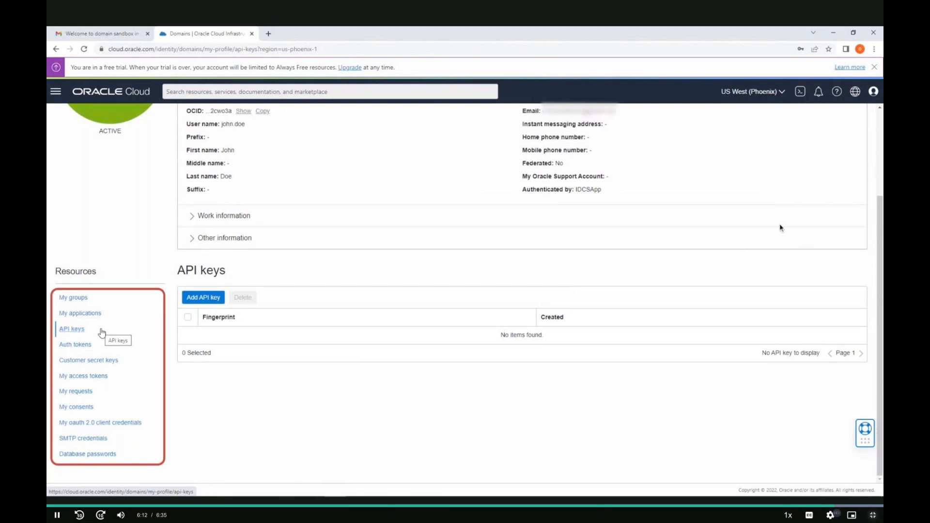
key(Escape)
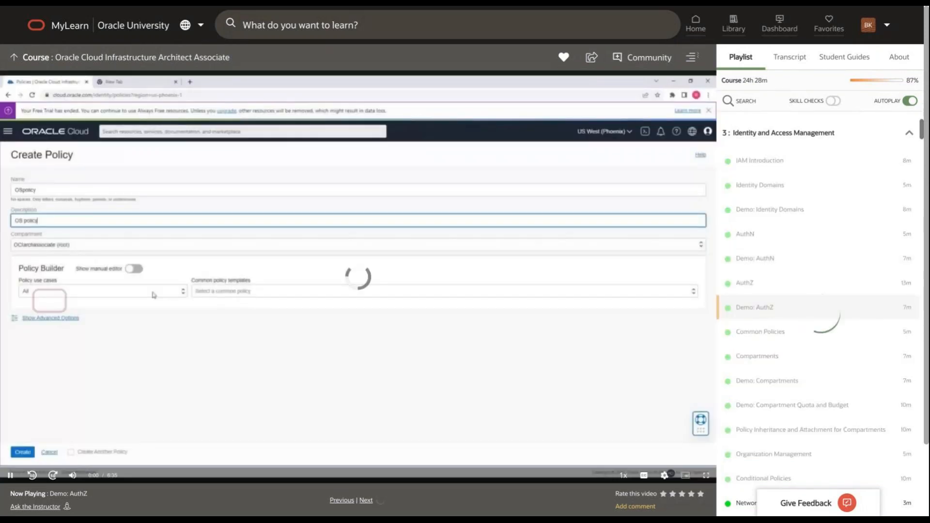
Restart the Demo: AuthZ video from 0:00 and play it full screen
click(3, 466)
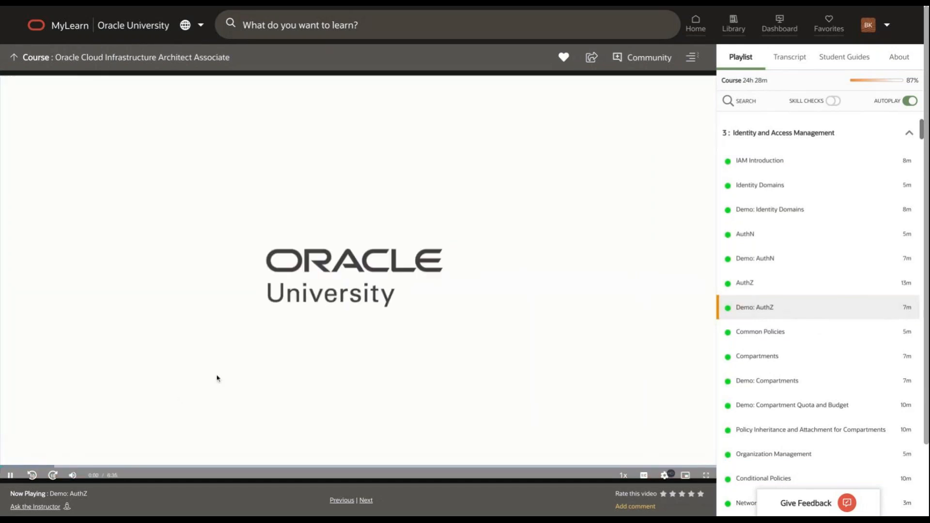
click(706, 476)
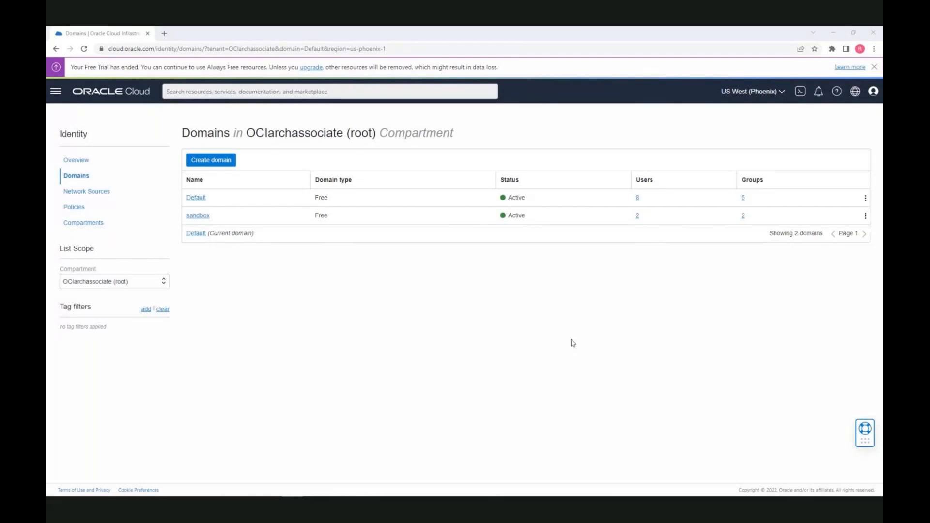
Open the sandbox domain, review its Users and Groups, and start a new group
click(204, 216)
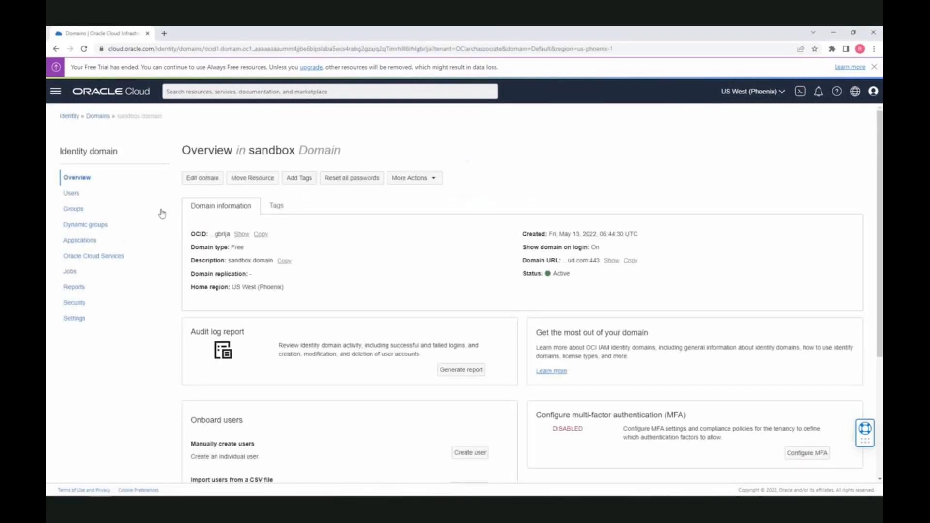
click(72, 193)
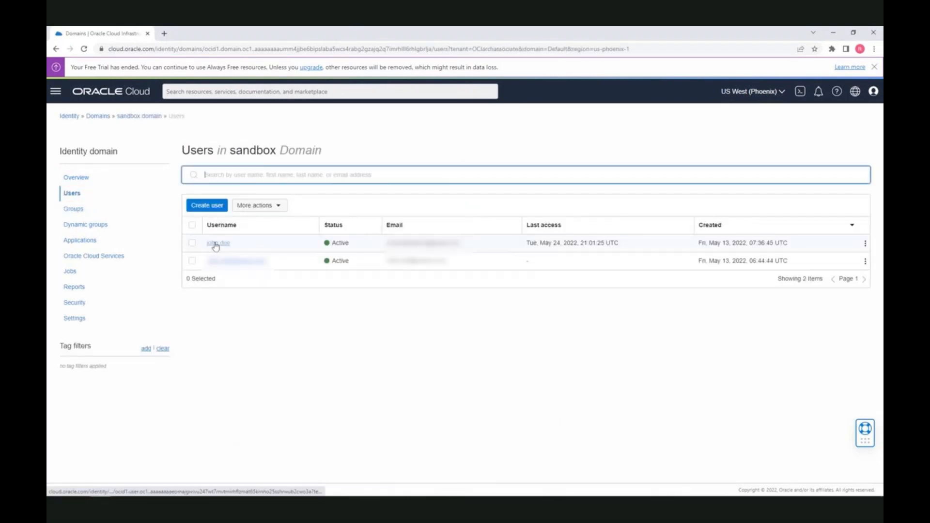
click(80, 211)
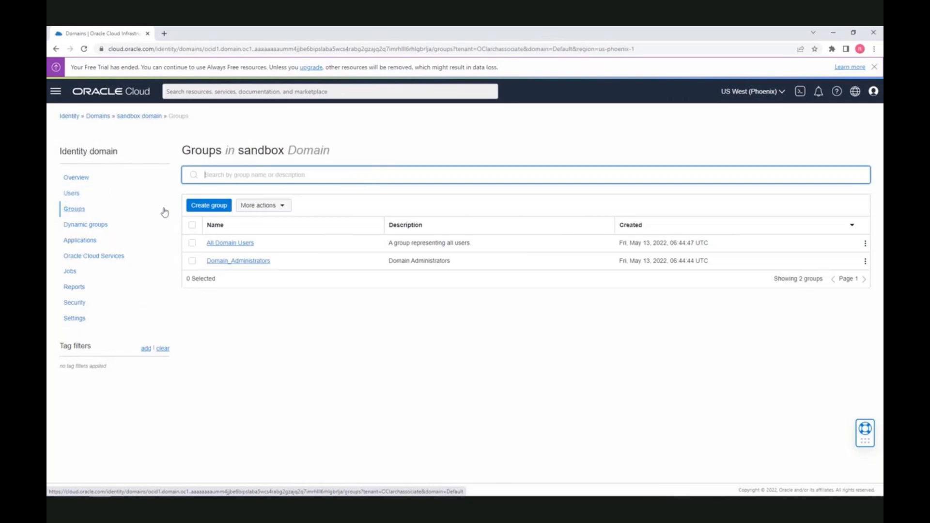
click(217, 210)
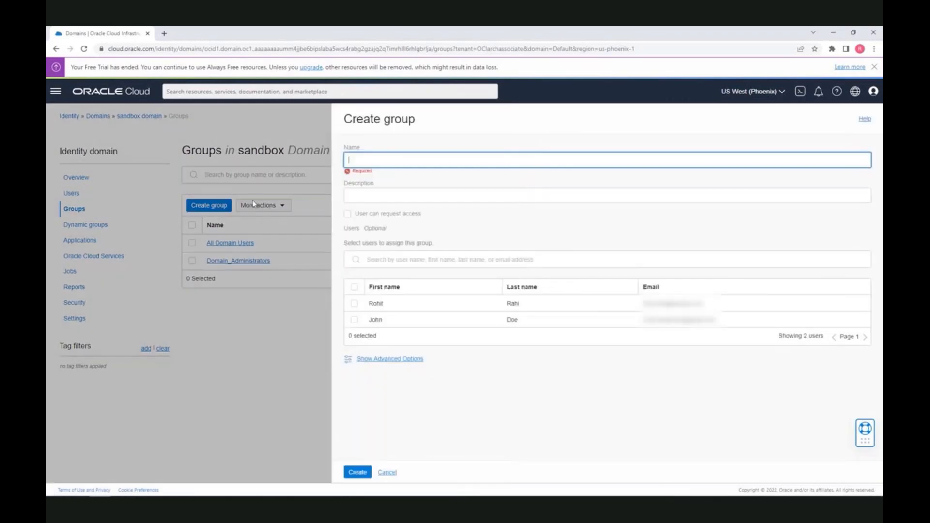
Create group OSadmin, described as 'OS admin group', with one user as member
text(d)
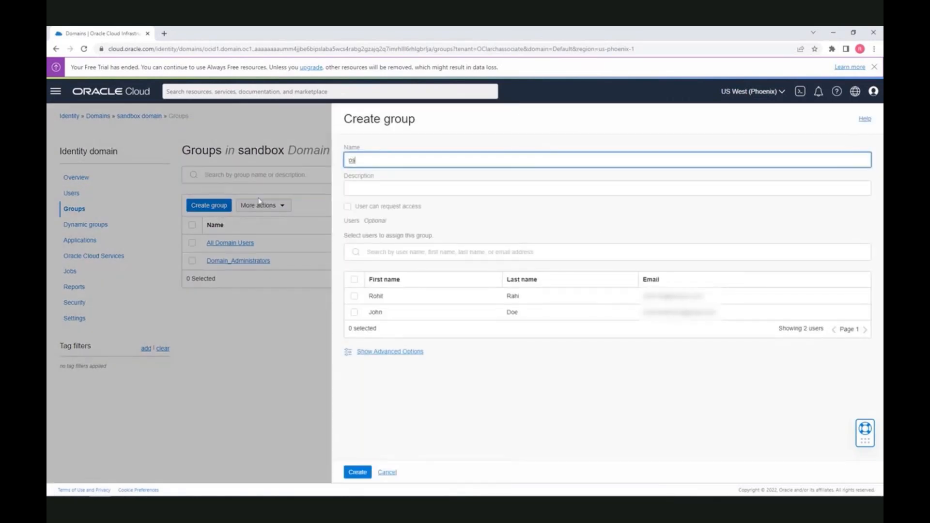
key(BackSpace)
text(d)
key(BackSpace)
text(OSA)
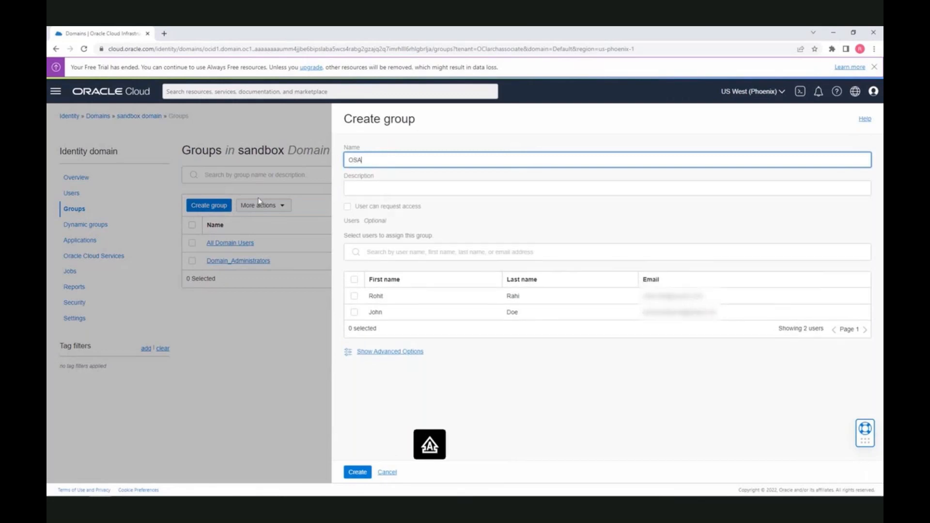
key(BackSpace)
text(admin)
key(Tab)
text(OS admin group)
click(355, 313)
click(359, 473)
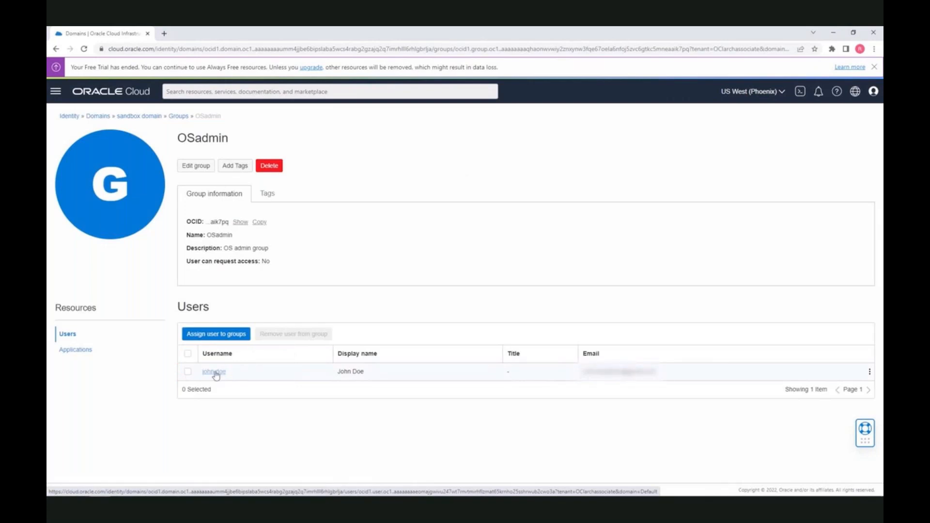
Open a new Chrome Incognito window
click(164, 33)
click(874, 48)
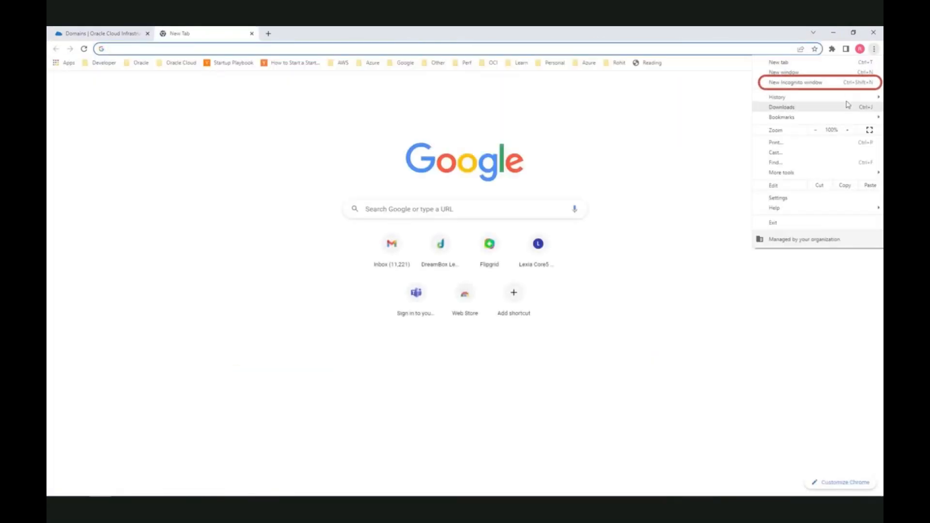
click(824, 81)
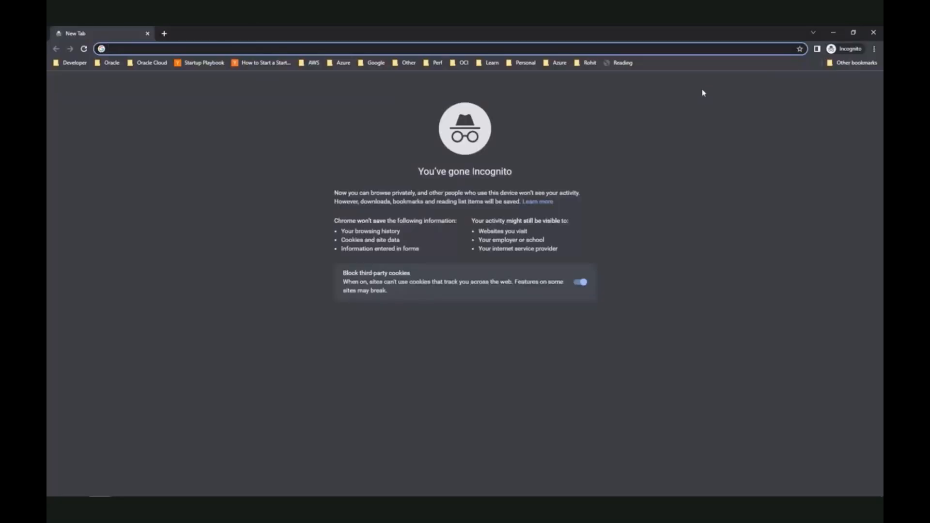
Go to the Oracle Cloud site and enter the cloud account name
text(cloud.oracle.com)
key(Return)
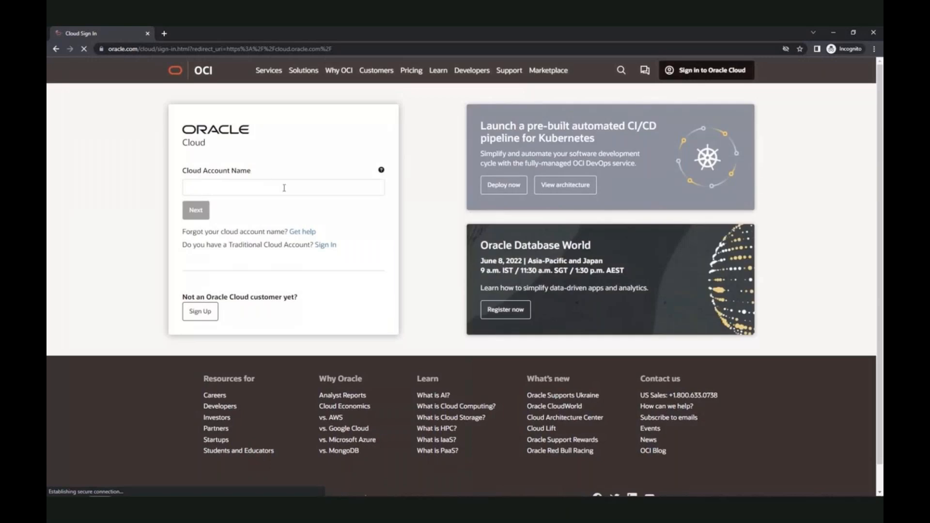
text(OCIarchas)
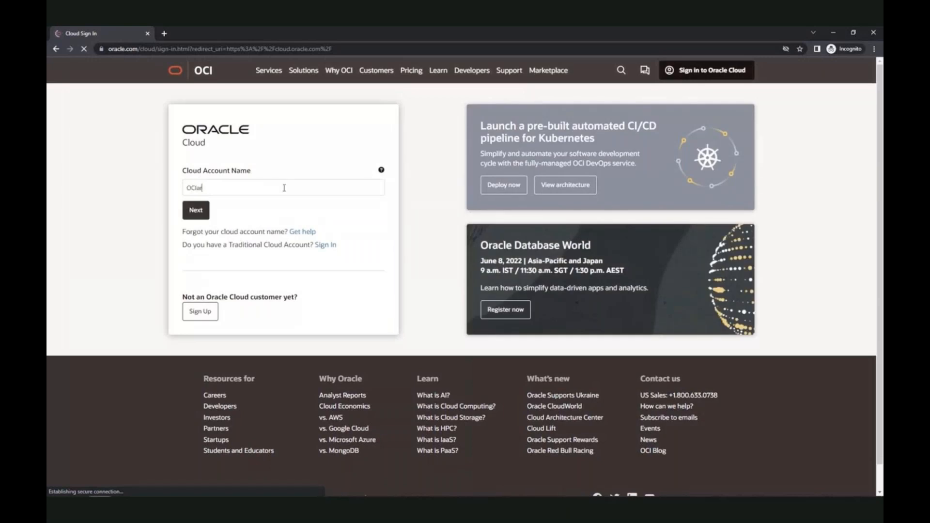
text(sociate)
click(204, 214)
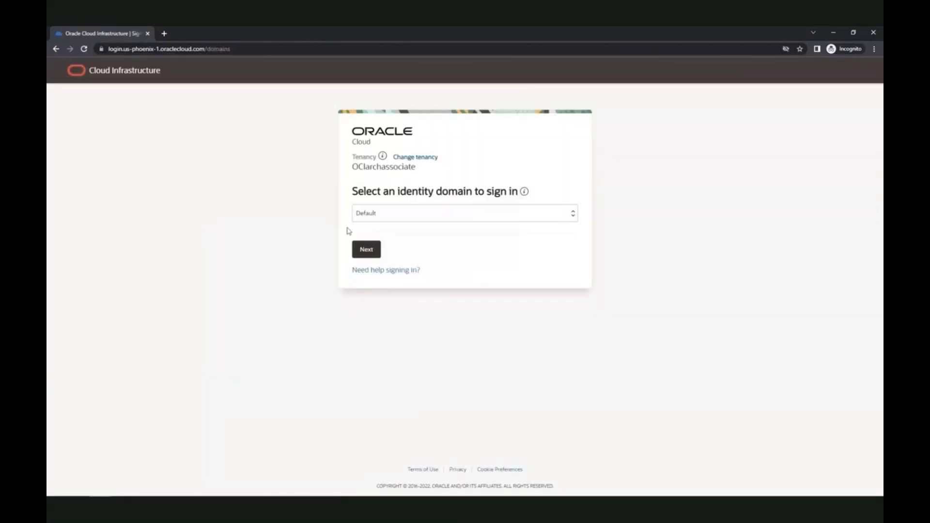
Choose the sandbox identity domain and sign in with the user's username and password
click(371, 217)
click(378, 244)
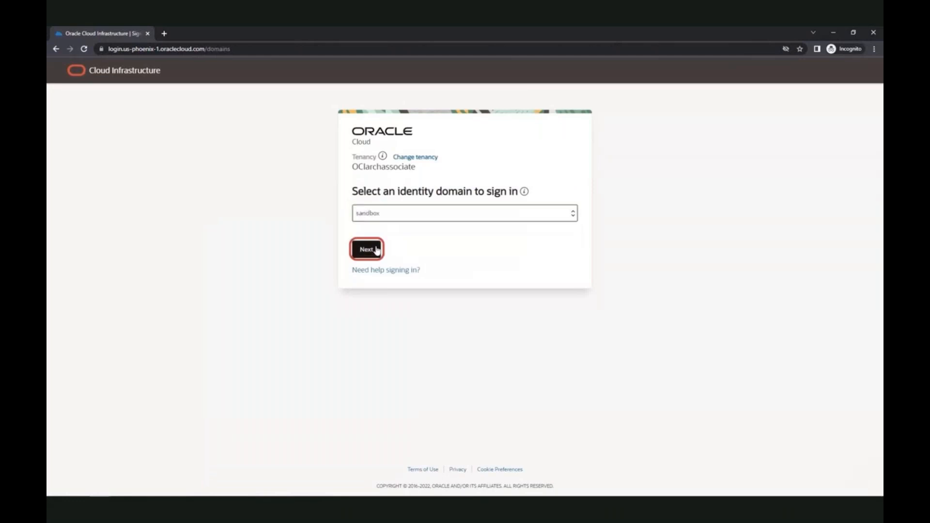
click(372, 250)
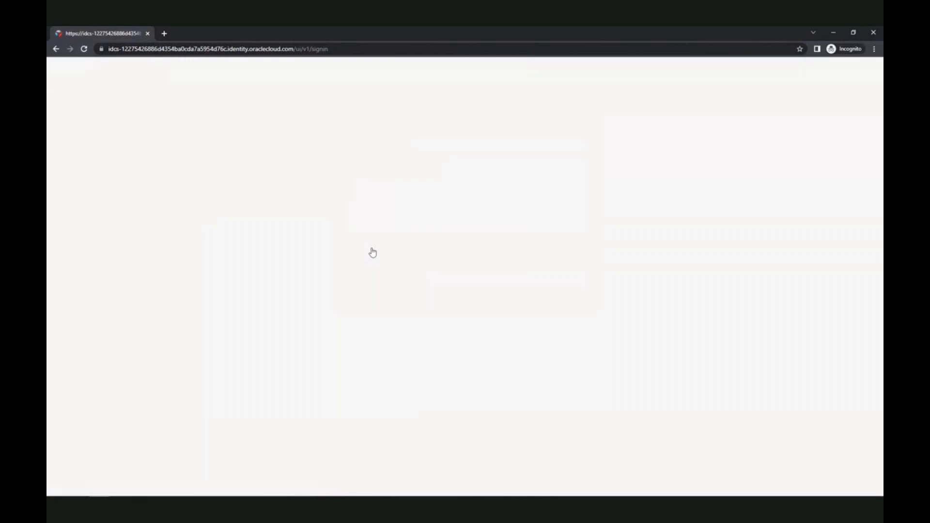
click(374, 252)
text(john.doe)
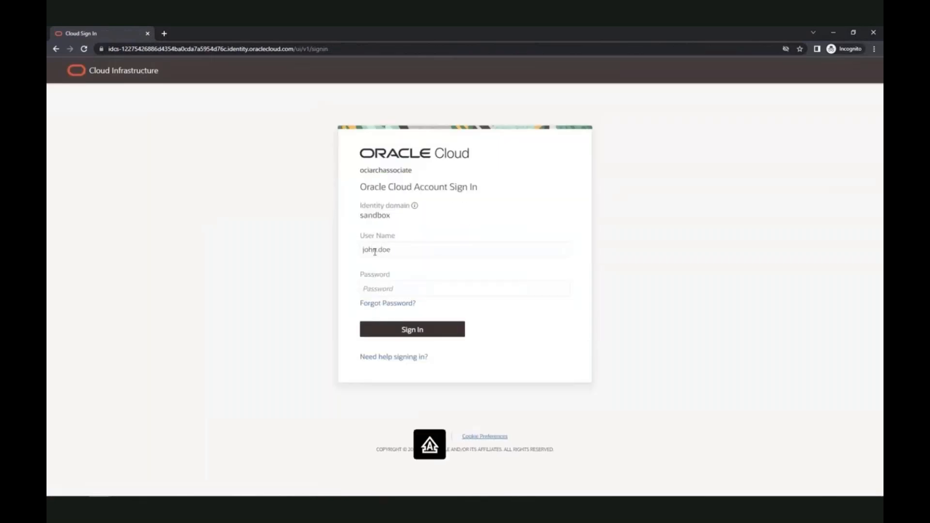
text(************)
click(407, 335)
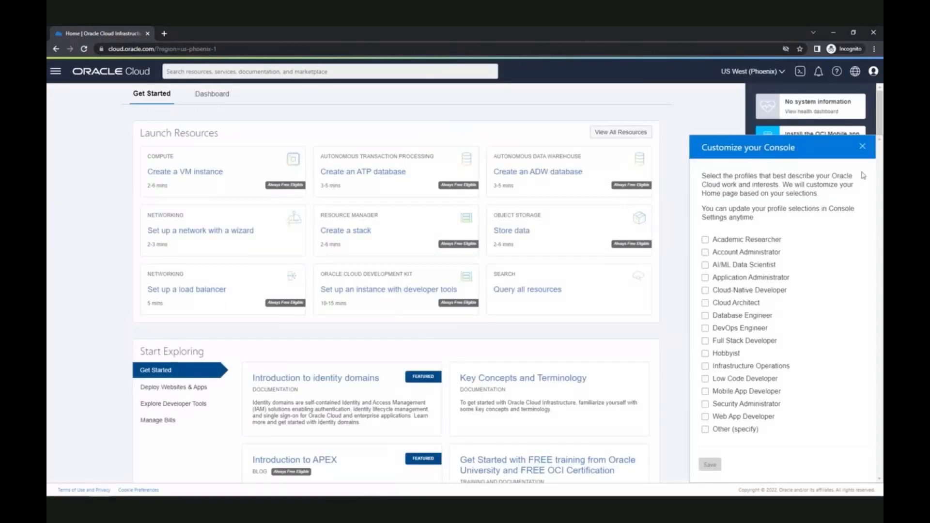
View Storage Buckets in the root compartment, which fails with an authorization error
click(862, 146)
click(873, 91)
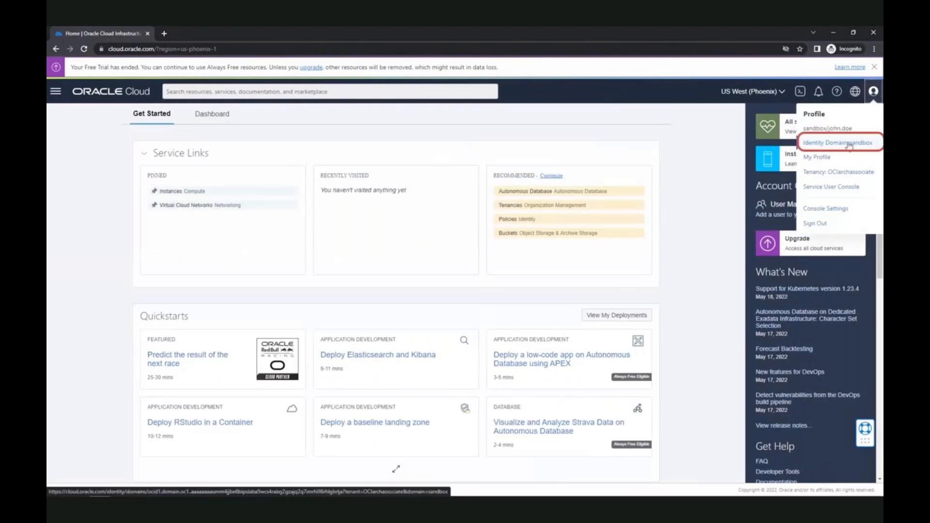
click(55, 91)
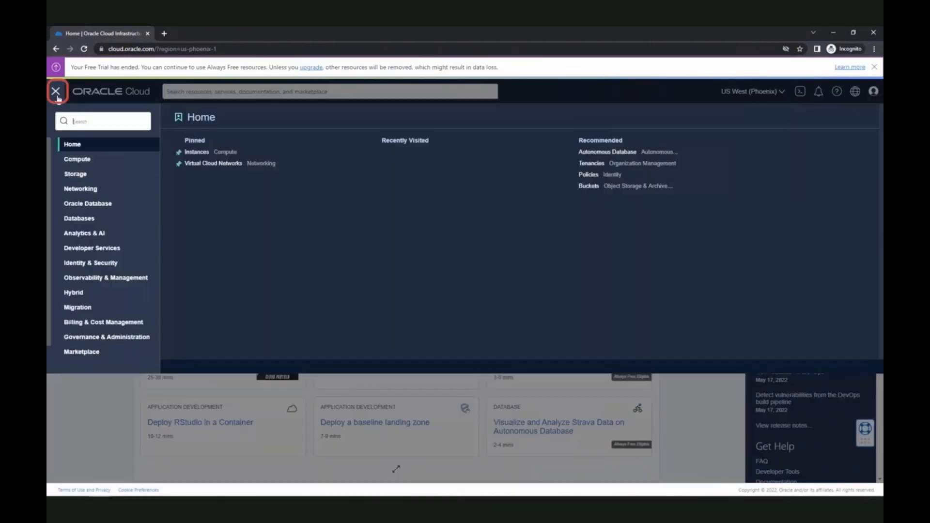
click(85, 176)
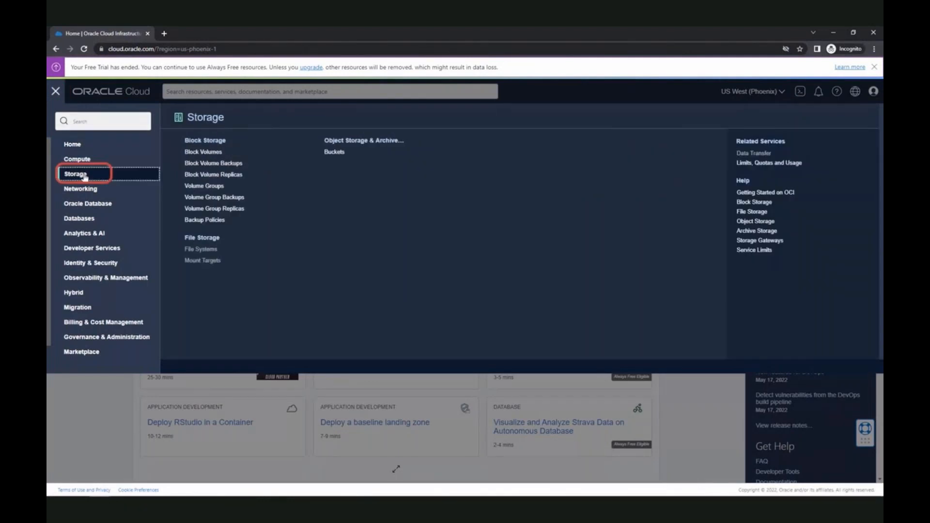
click(338, 152)
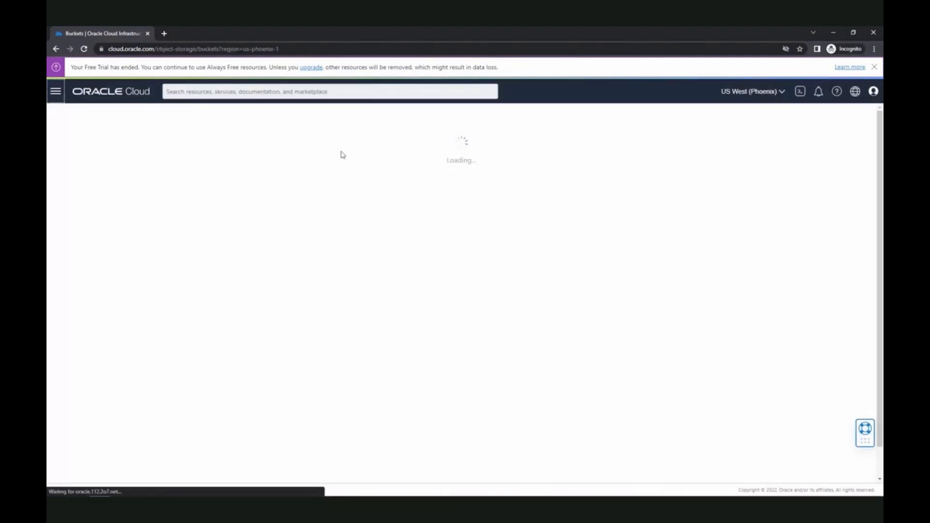
click(161, 234)
click(144, 248)
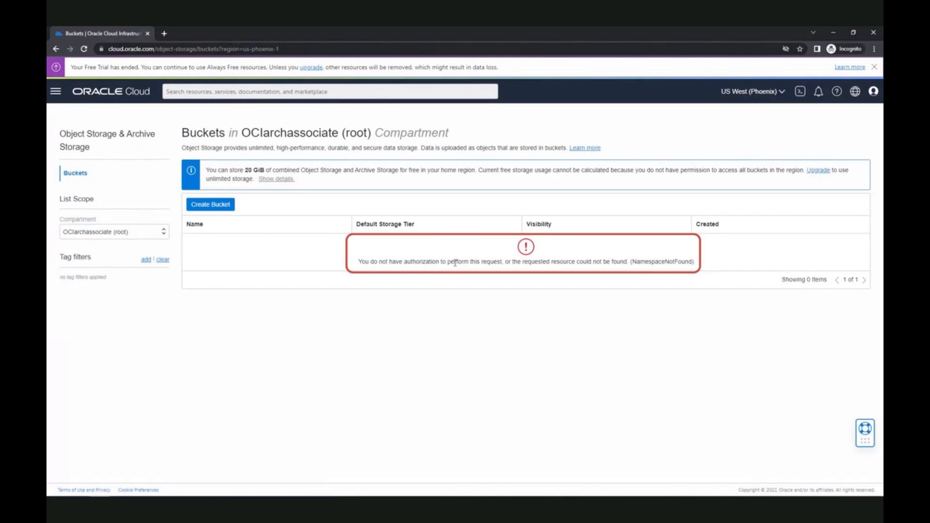
View Virtual Cloud Networks, also denied, then switch back to the admin browser window
click(56, 96)
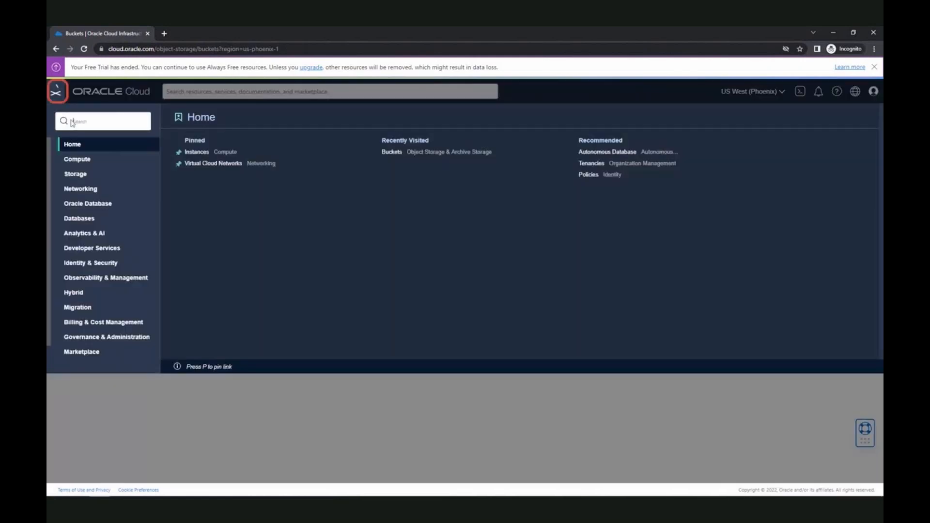
click(89, 191)
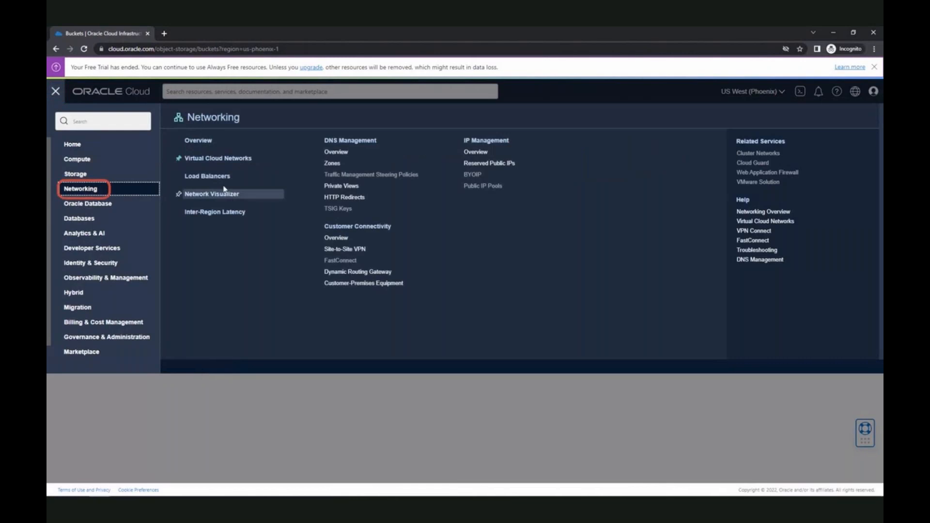
click(227, 159)
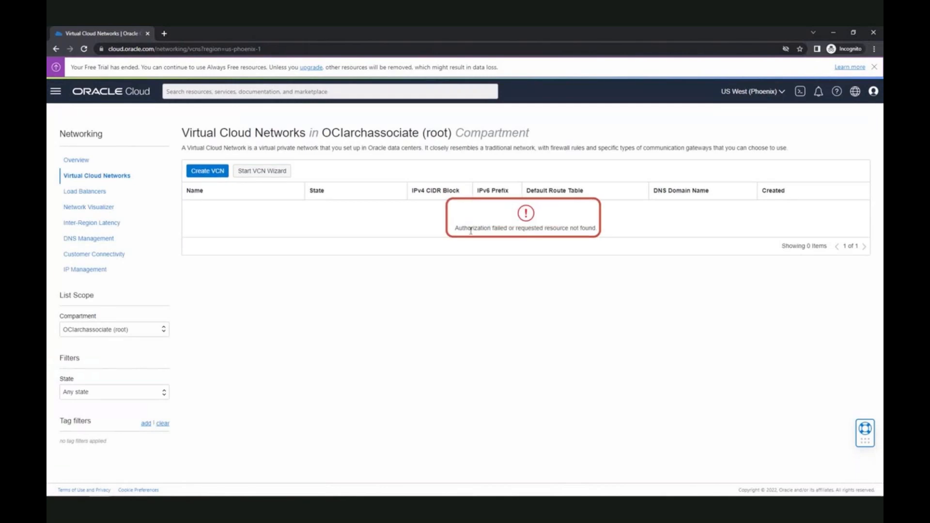
click(56, 91)
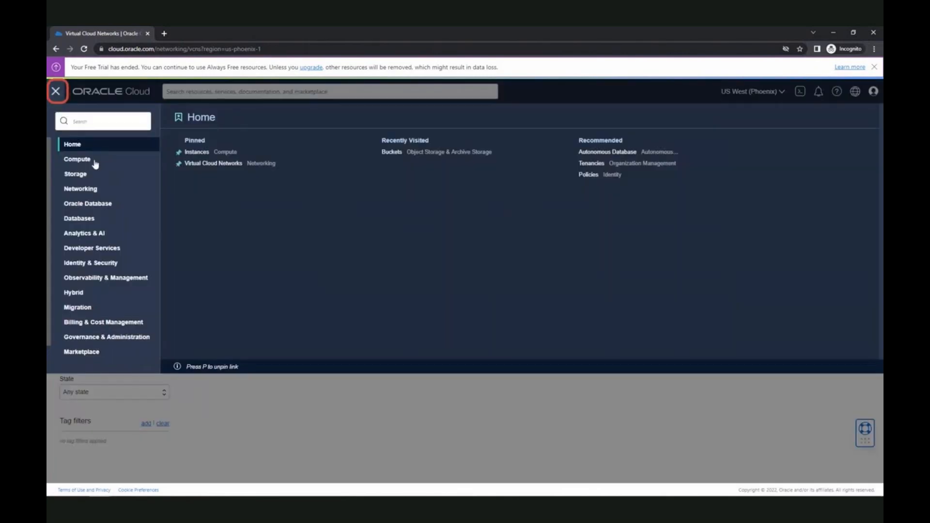
click(268, 382)
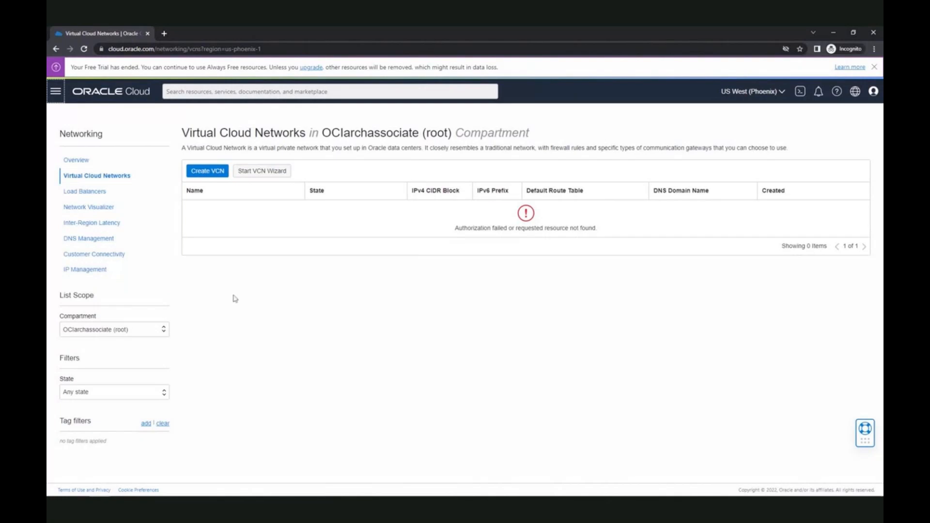
click(100, 488)
click(97, 452)
Create OSpolicy with a pasted statement letting sandbox/OSadmin manage object-family in sandbox-compartment
click(116, 36)
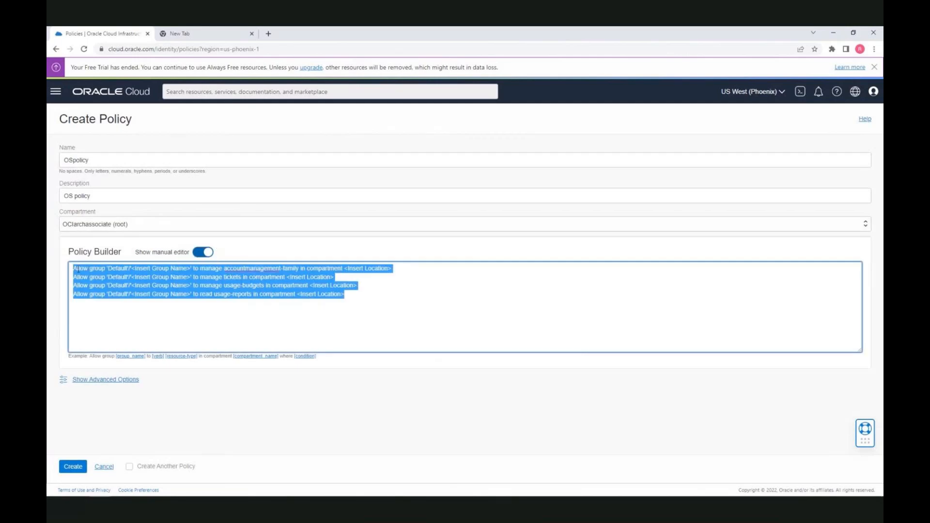
key(BackSpace)
text(Allow group 'sandbox'/'OSadmin' to manage object-family in compartment sandbox-compartment)
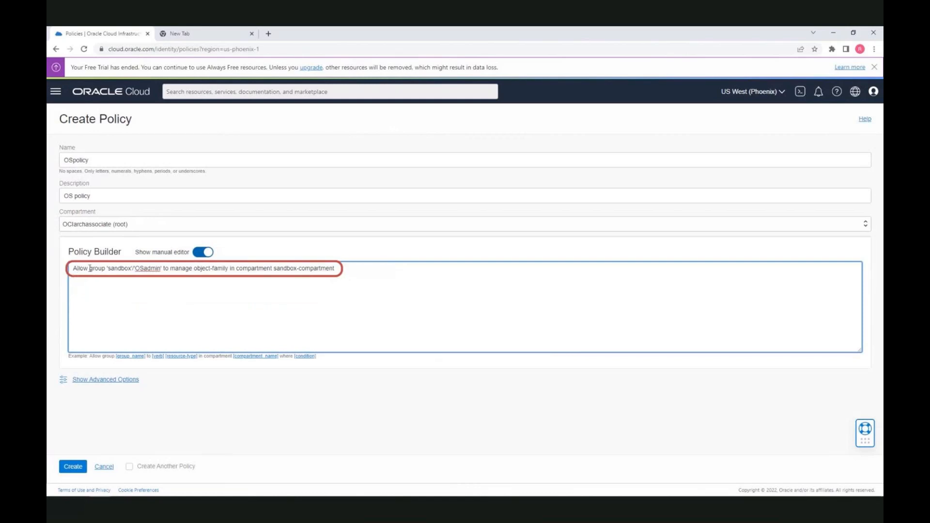
click(347, 269)
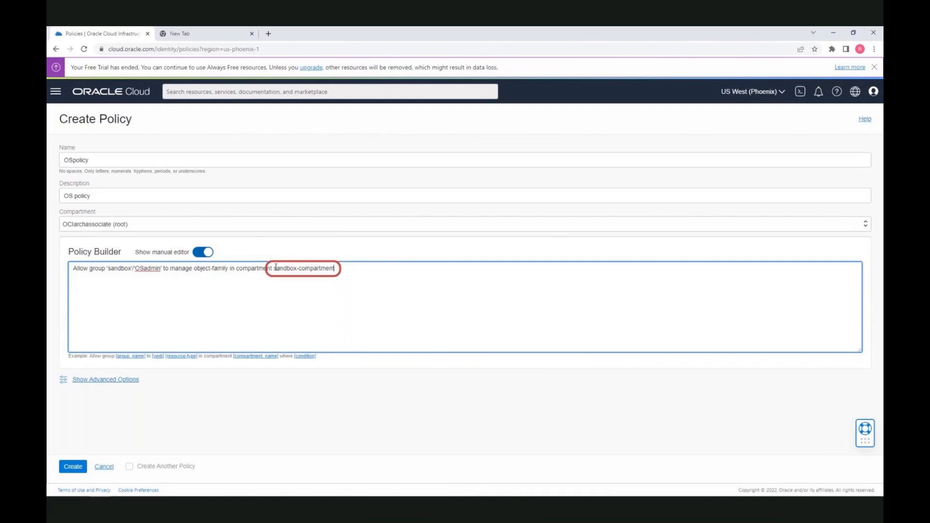
click(76, 467)
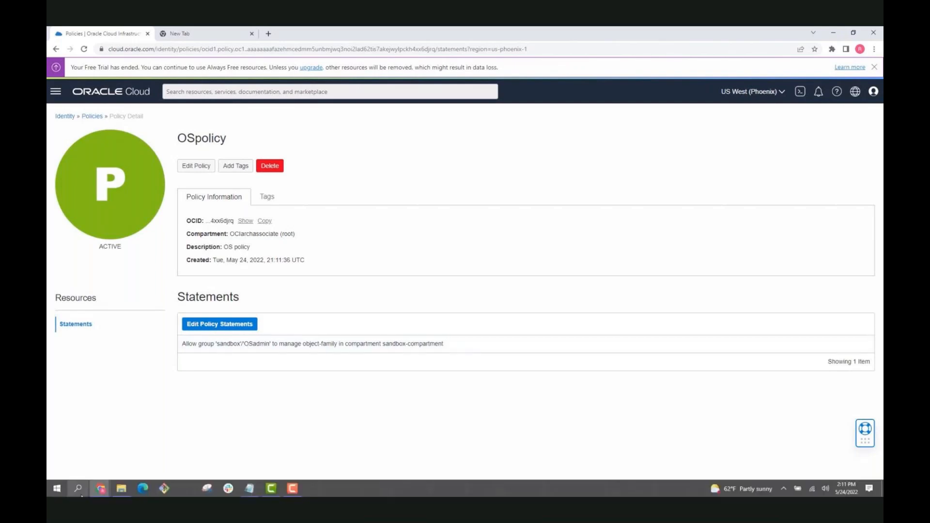
In the incognito session, reload Virtual Cloud Networks and scope it to sandbox-compartment
click(103, 491)
click(184, 460)
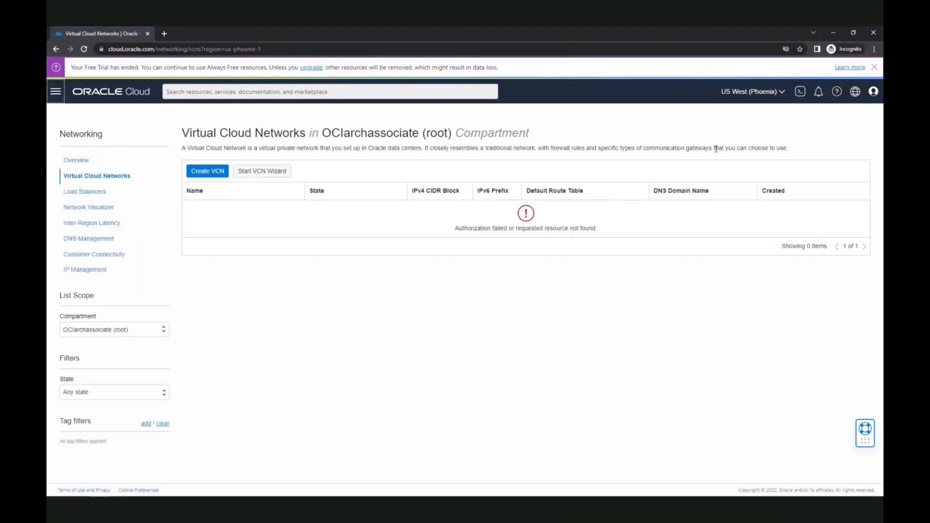
click(85, 49)
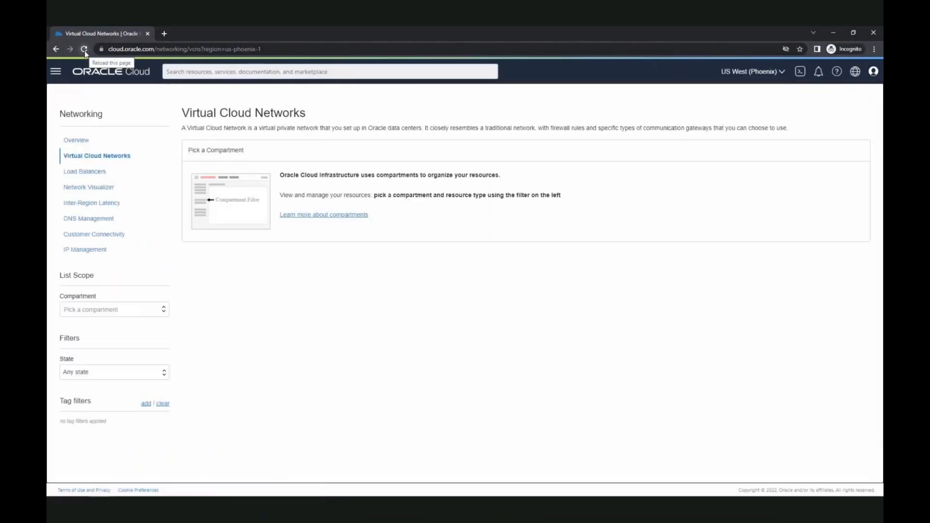
click(148, 315)
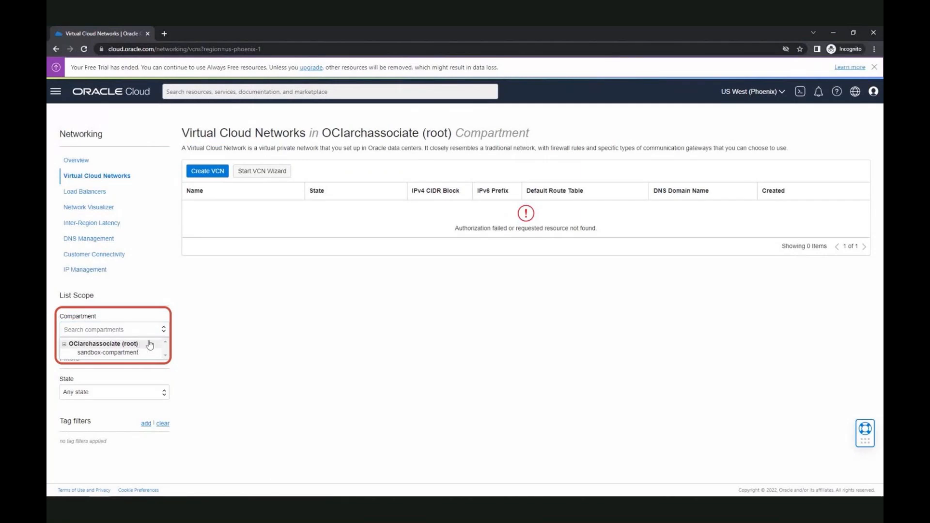
click(222, 346)
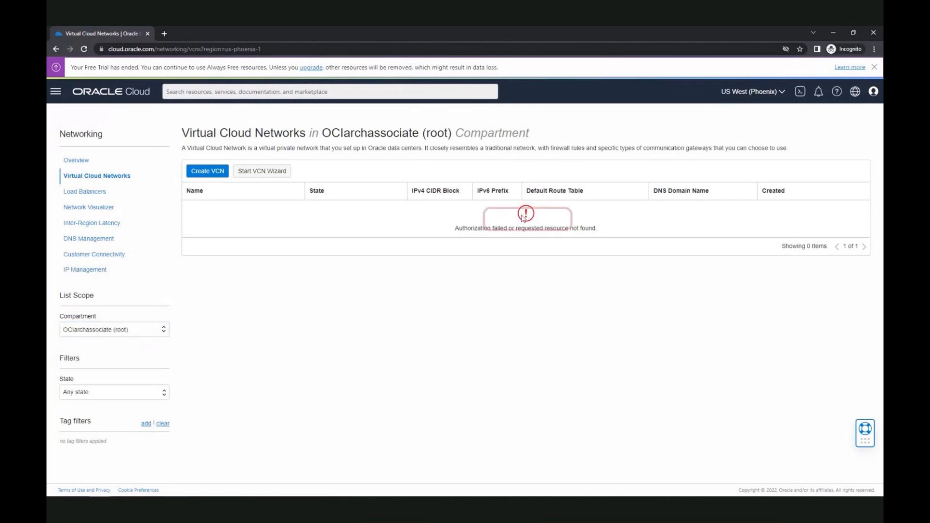
click(158, 330)
click(155, 353)
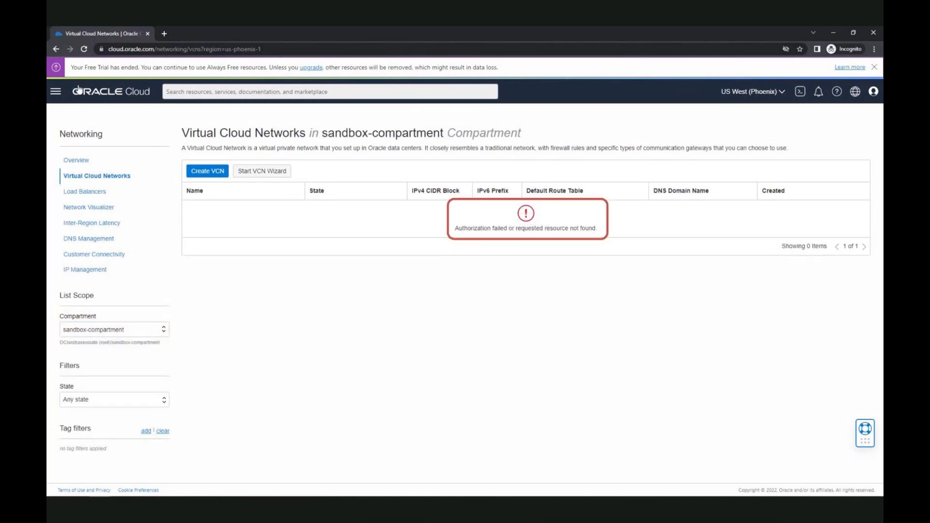
Reload again and reselect sandbox-compartment; the list still reports authorization failed
click(84, 49)
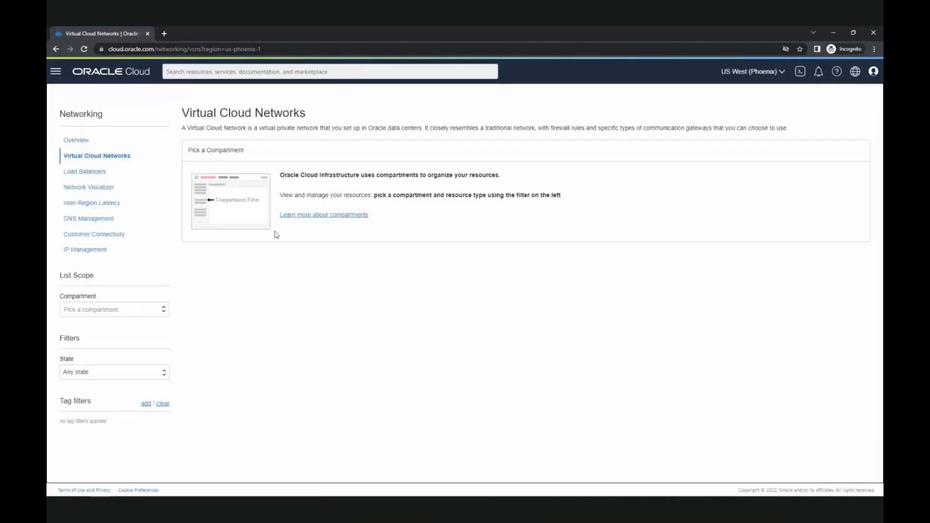
click(160, 311)
click(148, 331)
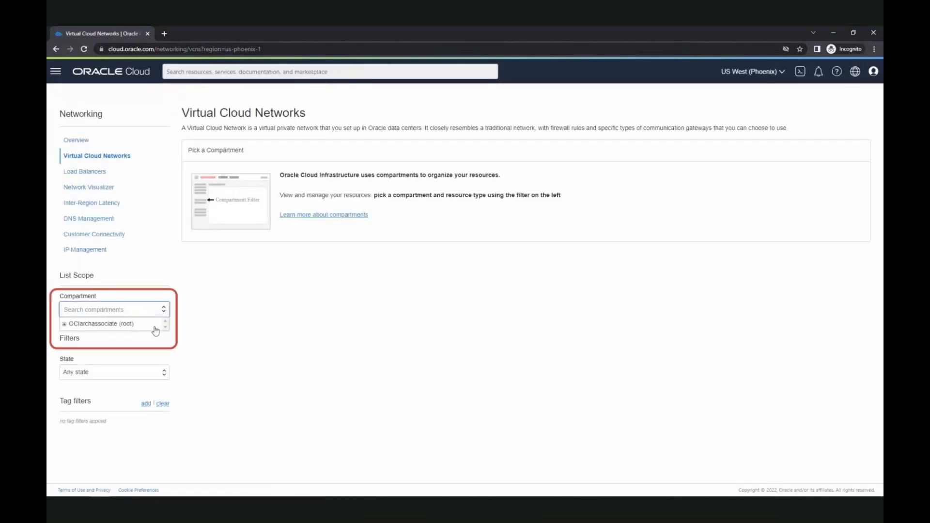
triple_click(145, 353)
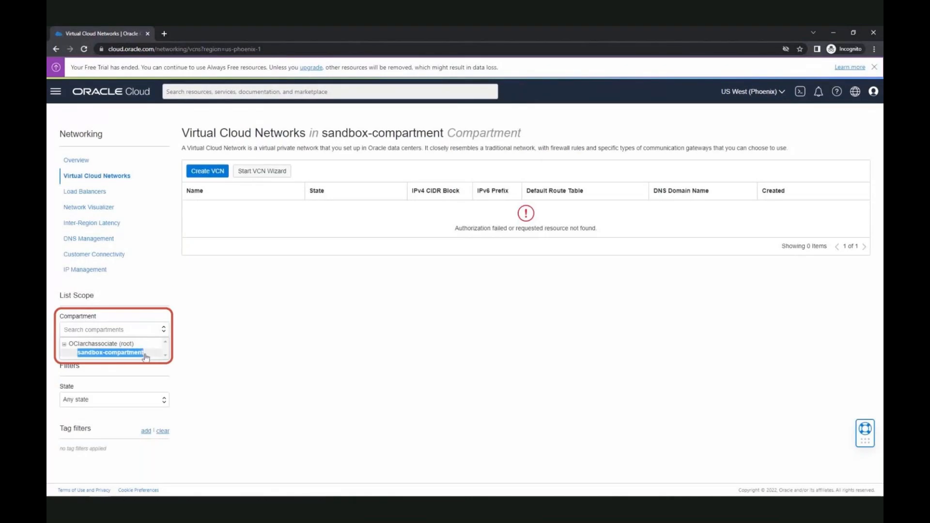
click(145, 354)
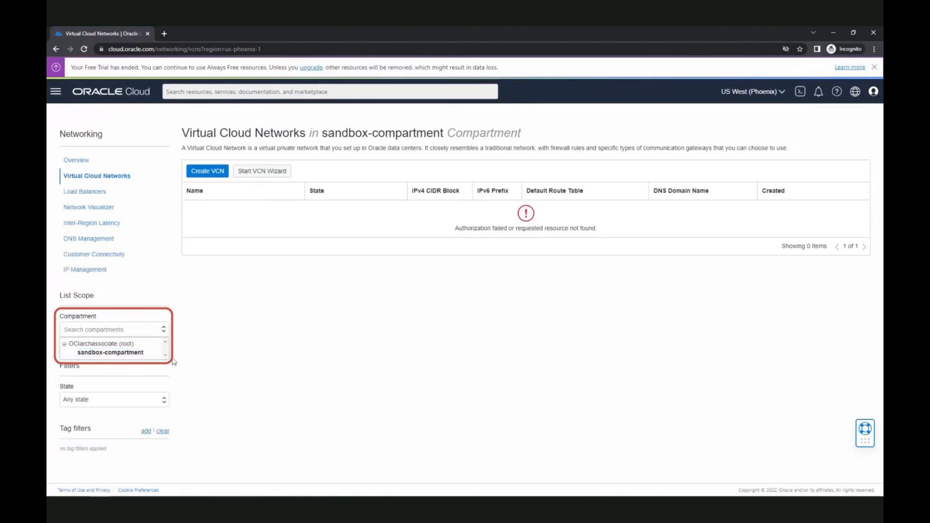
click(147, 355)
Open Object Storage Buckets and scope the list to sandbox-compartment
click(56, 91)
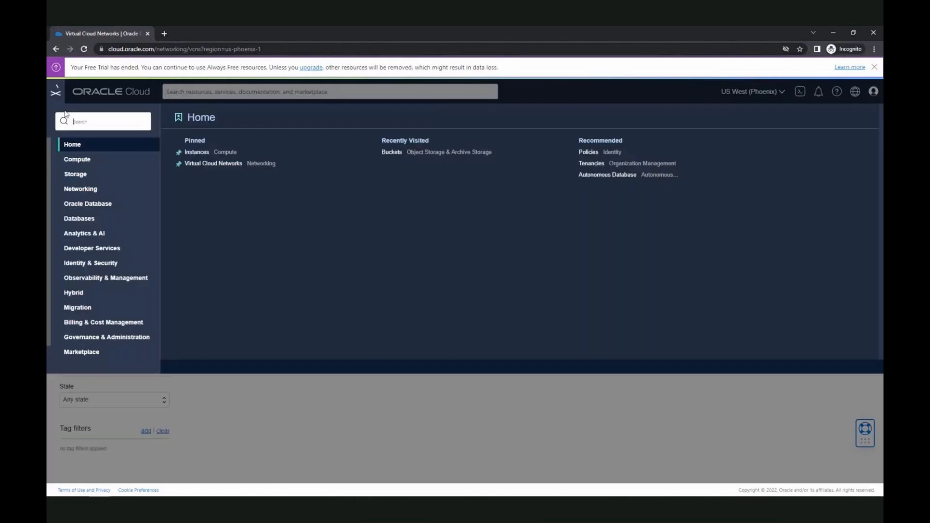
click(75, 175)
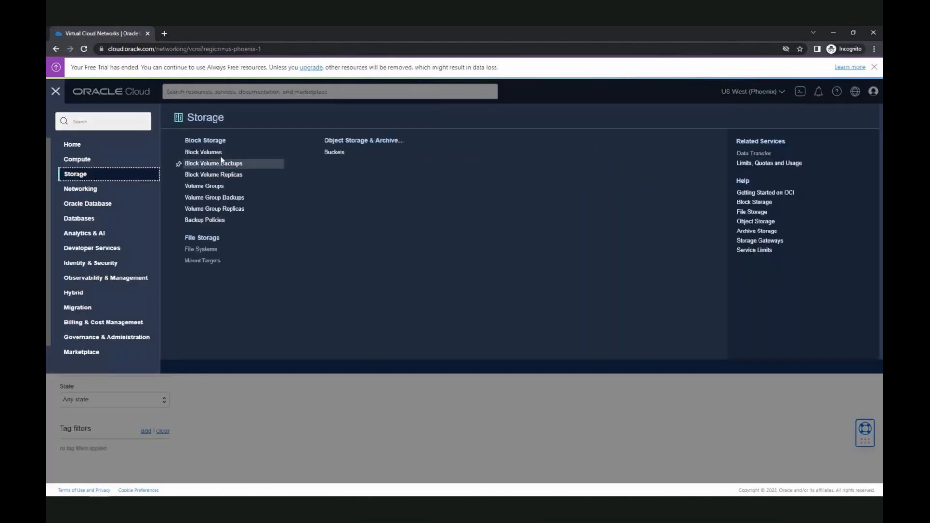
click(334, 152)
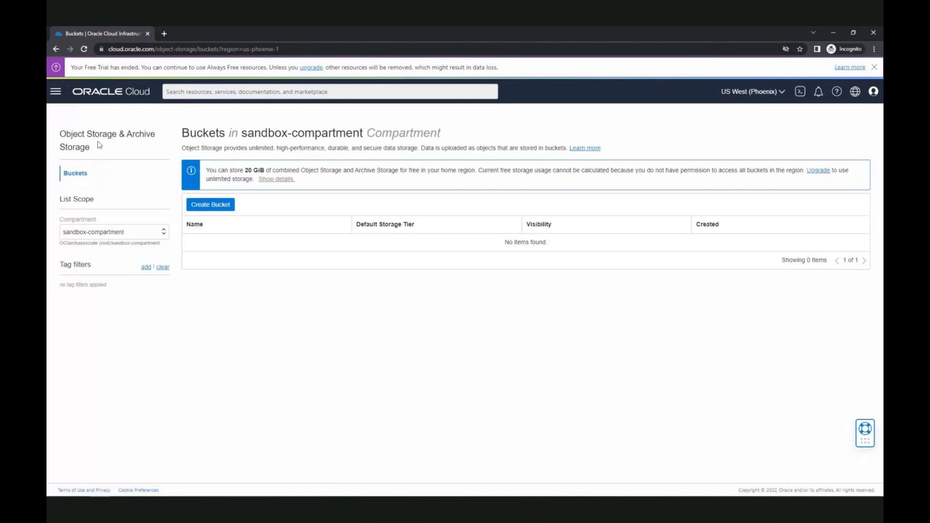
click(151, 240)
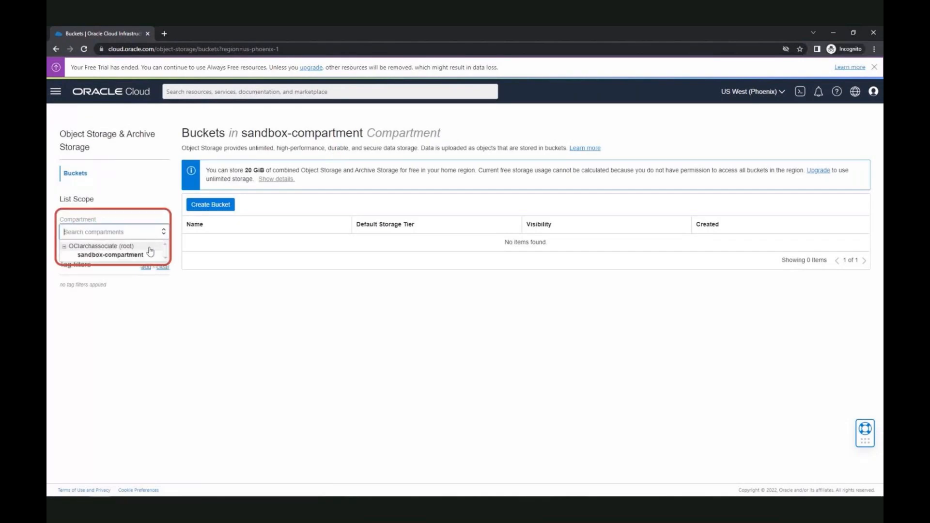
click(149, 248)
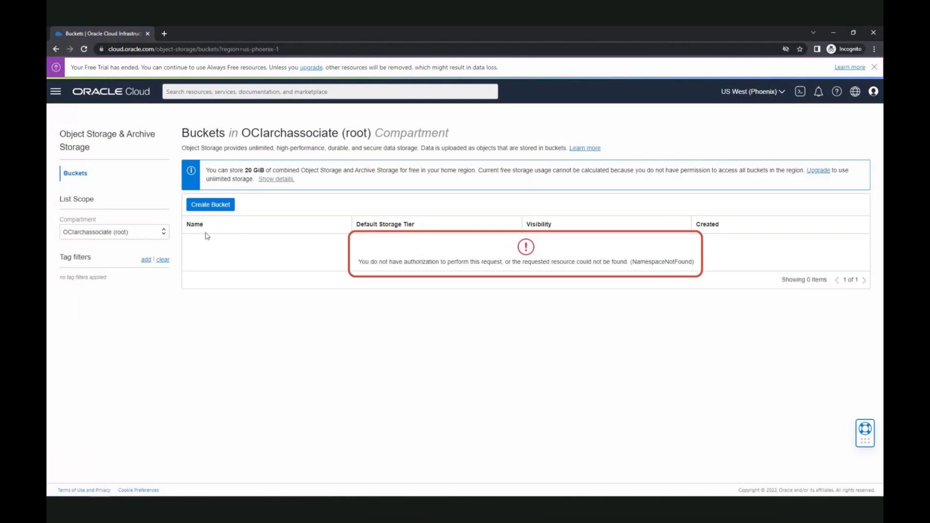
click(158, 233)
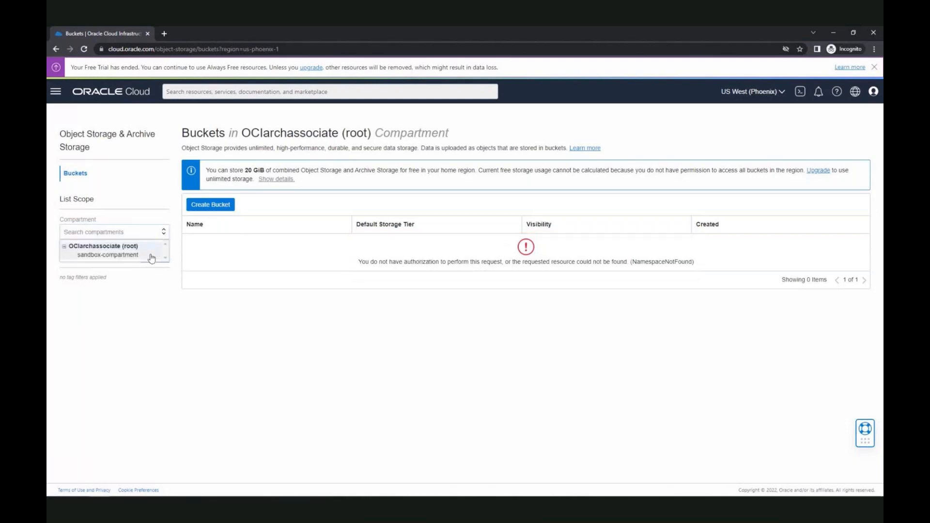
click(151, 256)
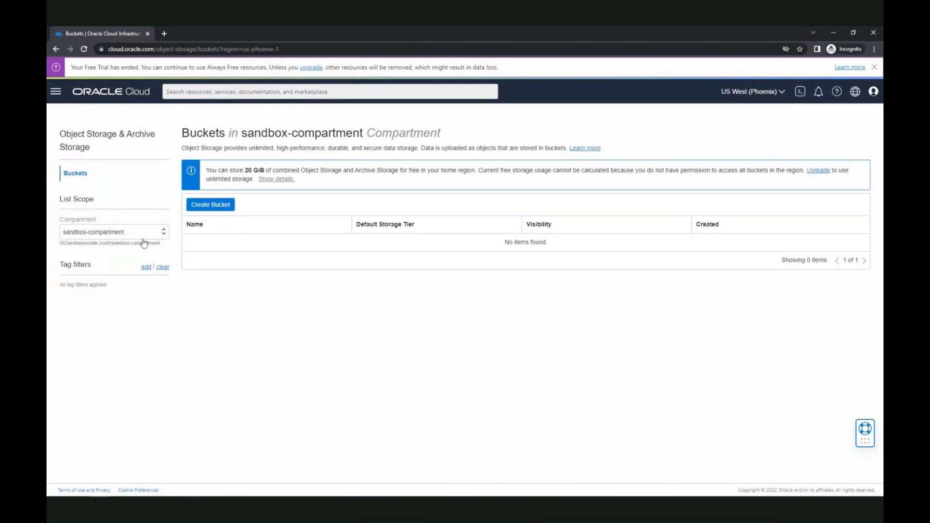
click(221, 207)
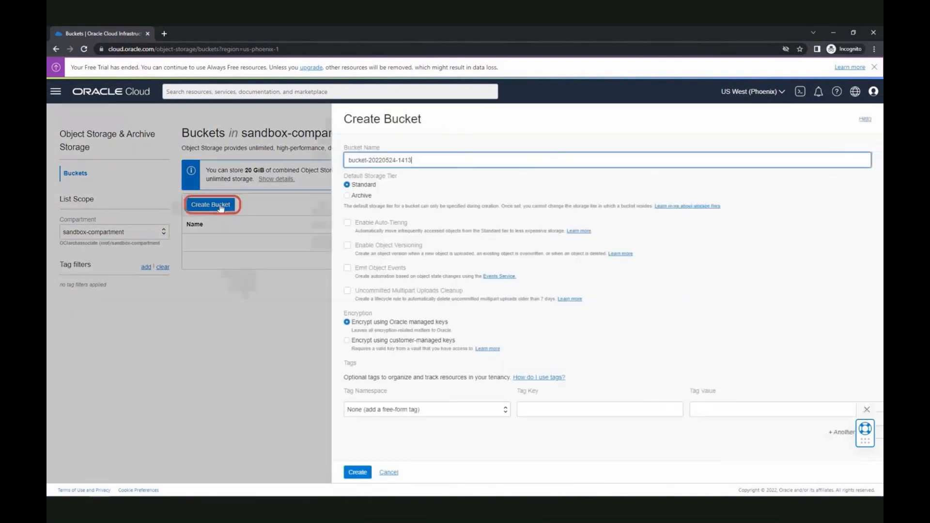
click(356, 470)
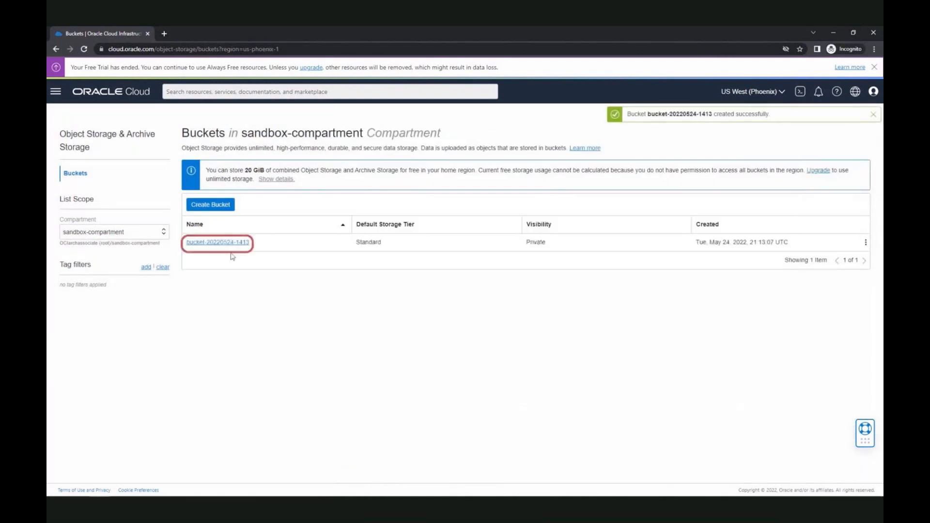
click(228, 243)
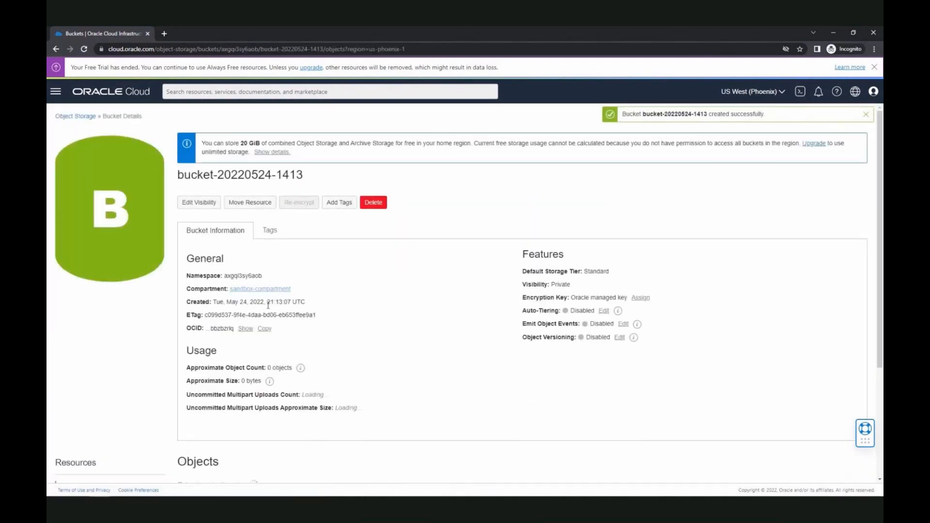
double_click(561, 284)
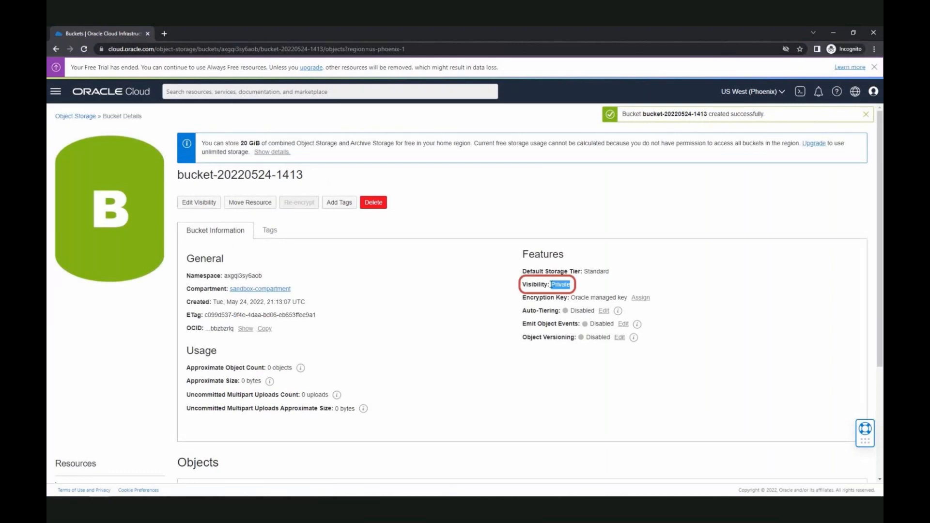
click(76, 118)
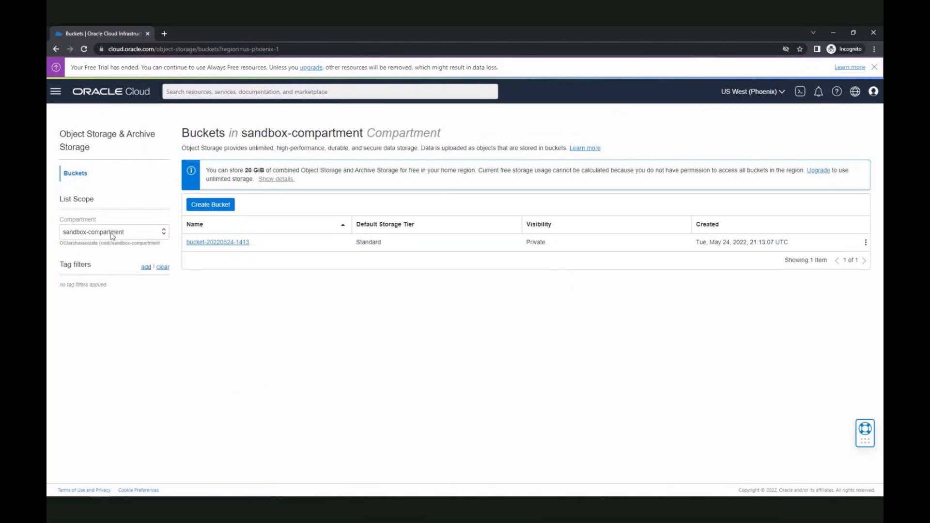
key(Escape)
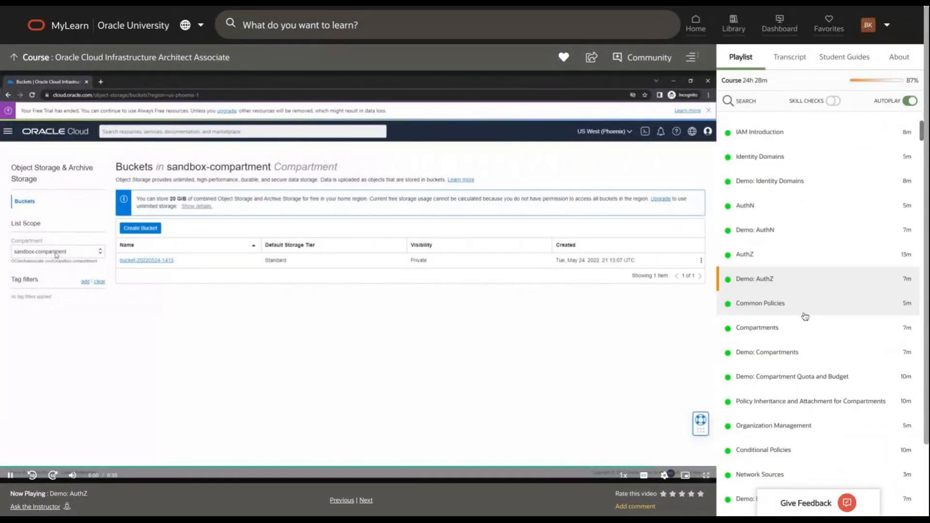
Play the Demo: Compartments lesson from the Playlist at 1080p quality
scroll(804, 315, down, 1)
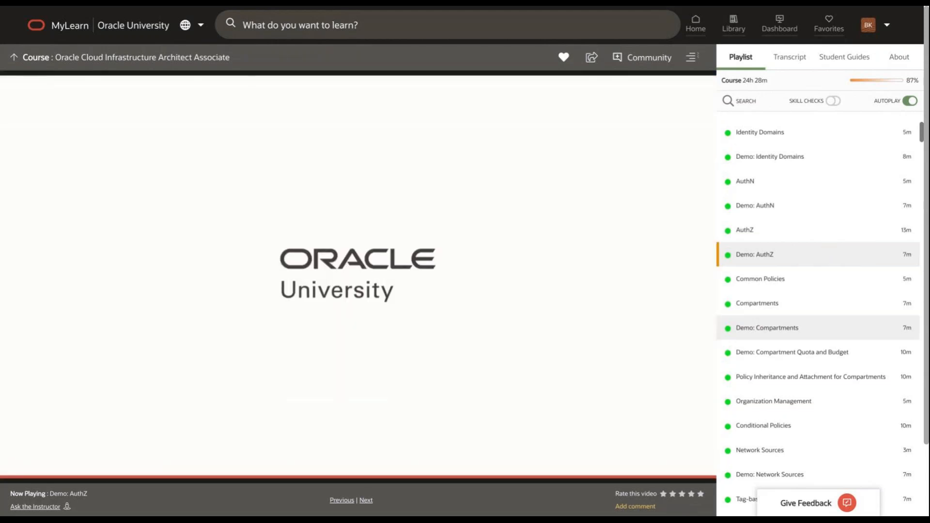
click(767, 328)
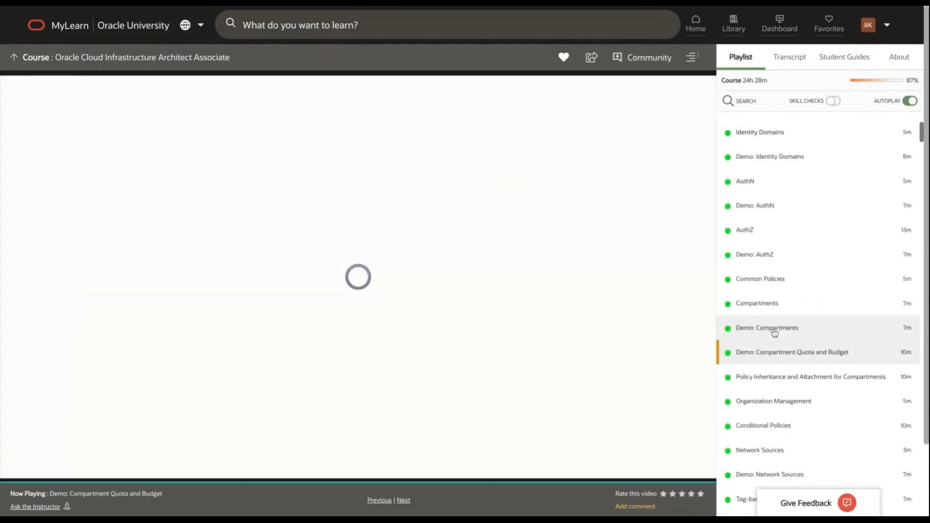
click(770, 328)
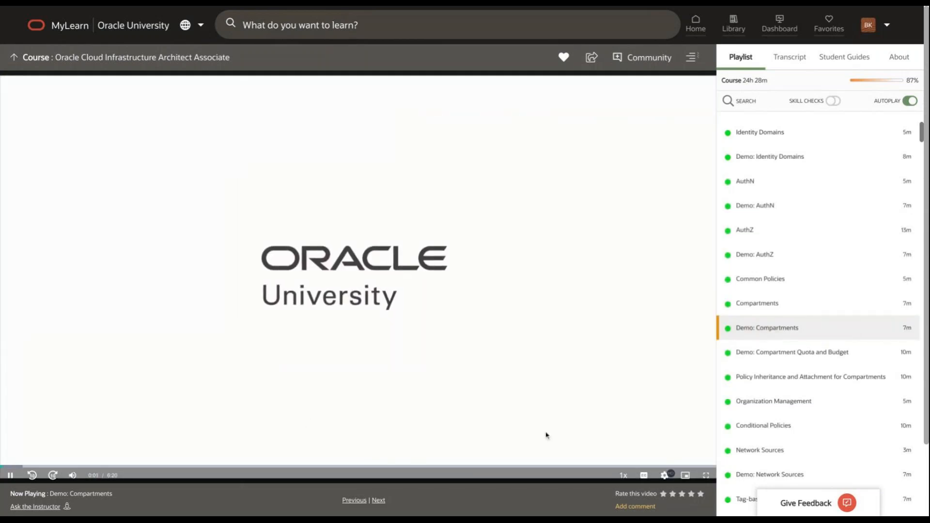
click(664, 476)
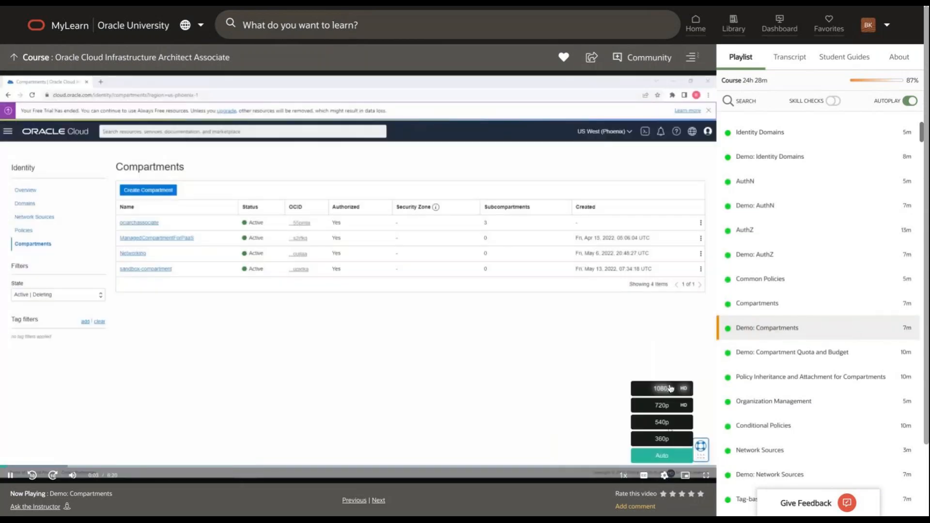
click(671, 389)
Go full screen and open the ociarchassociate root compartment's details with its three children
click(708, 480)
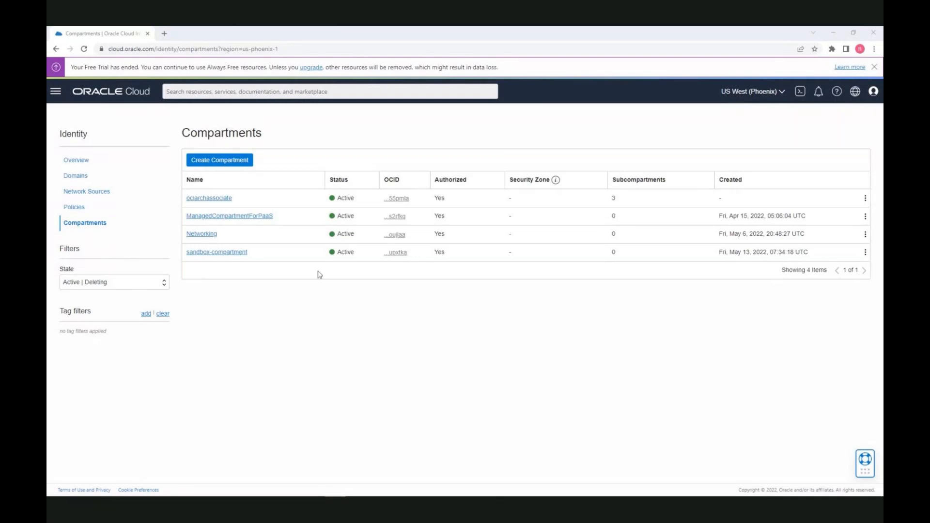
click(215, 198)
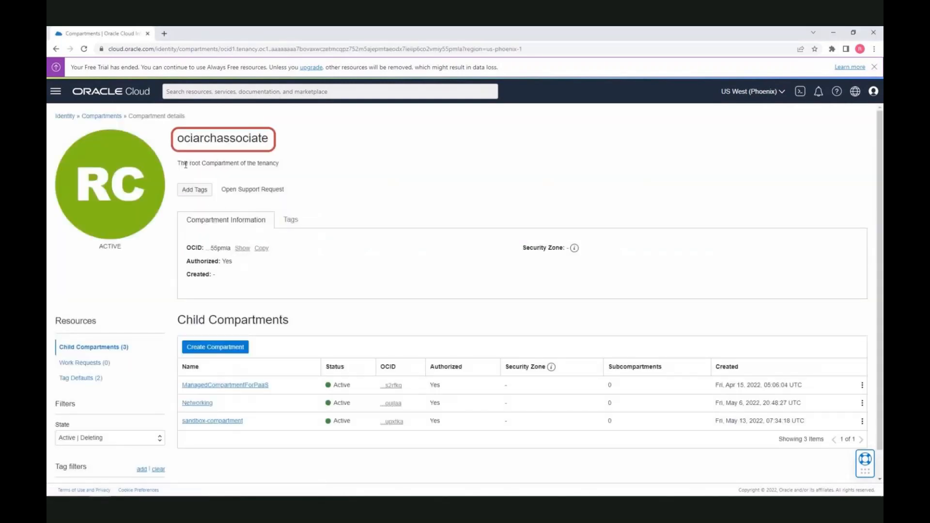
drag(182, 164, 284, 170)
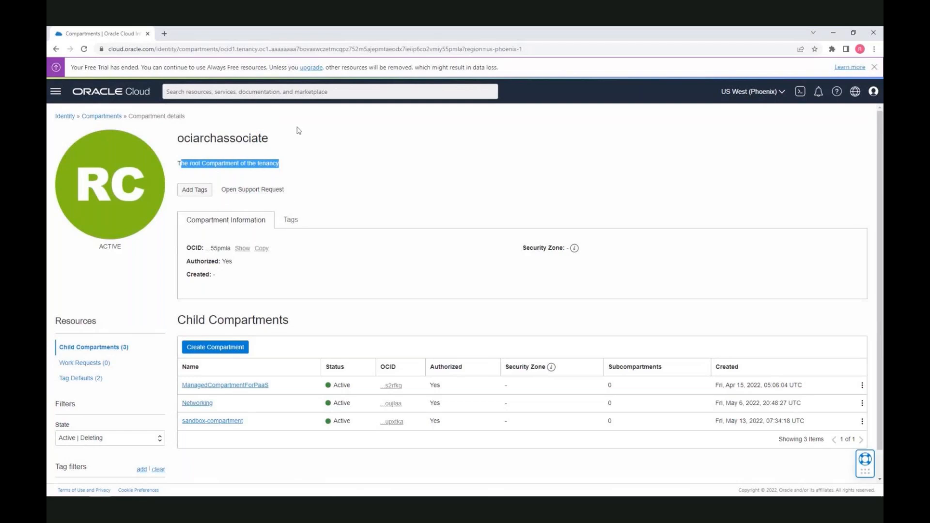
click(303, 164)
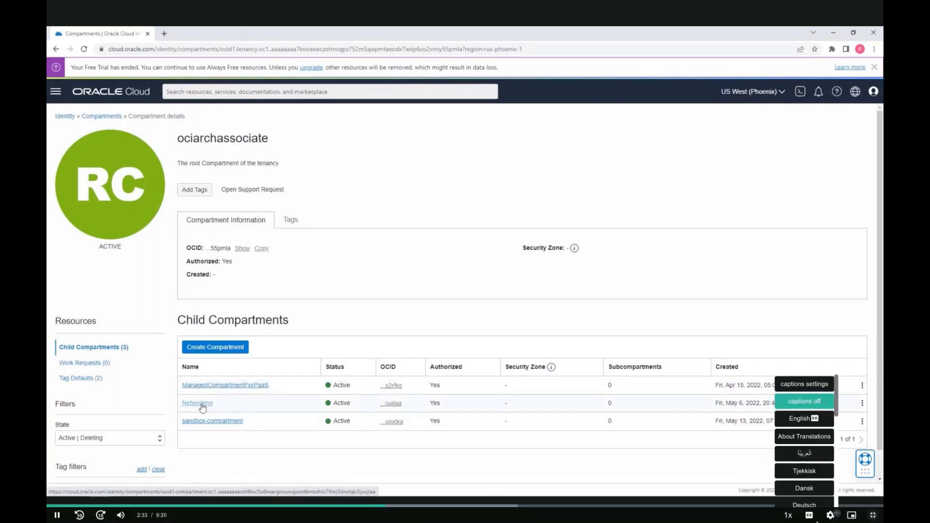
mouse_move(828, 519)
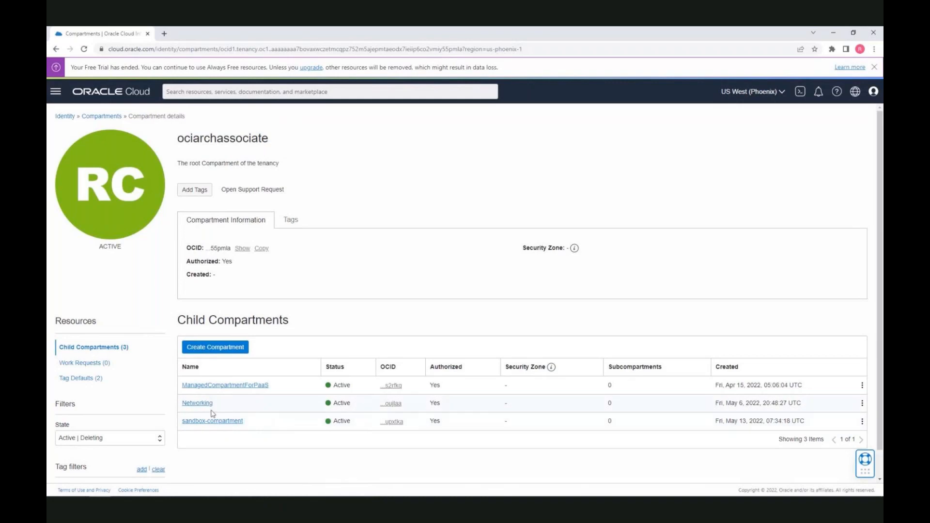
Create compartment 'compute' with description 'compute resources' under root parent ociarchassociate
click(229, 349)
click(295, 182)
text(compute)
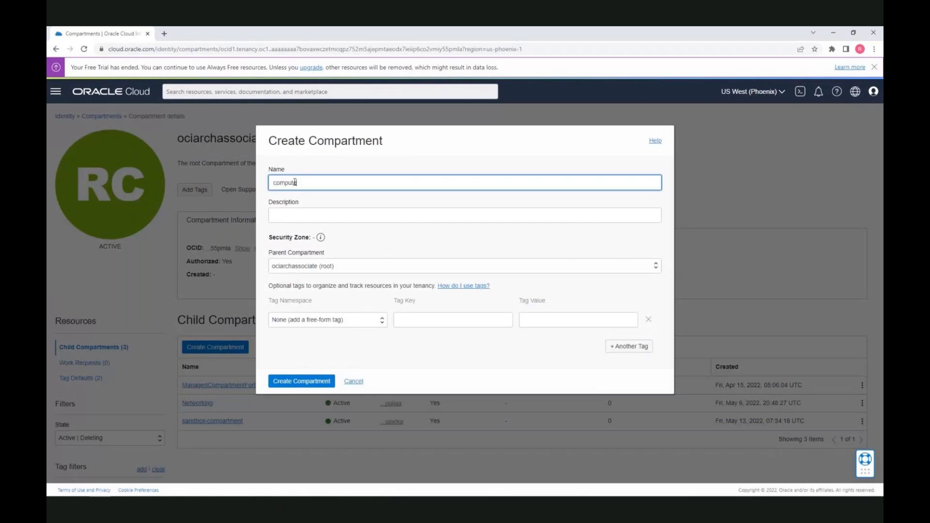
click(308, 213)
text(compute resources)
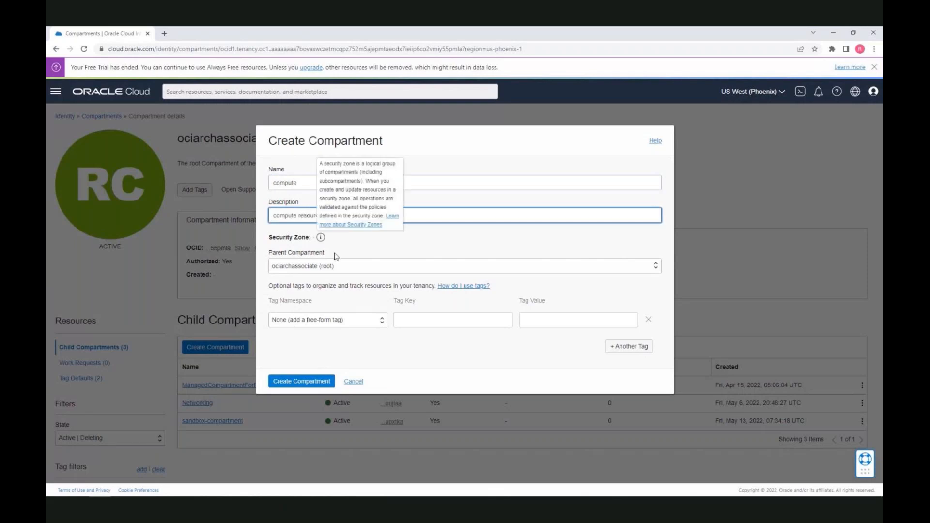
click(342, 271)
click(342, 272)
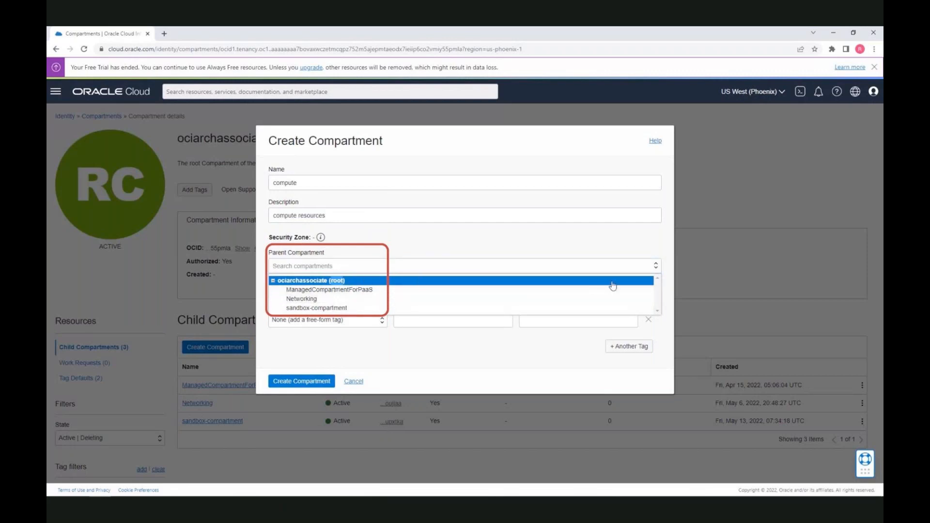
click(668, 291)
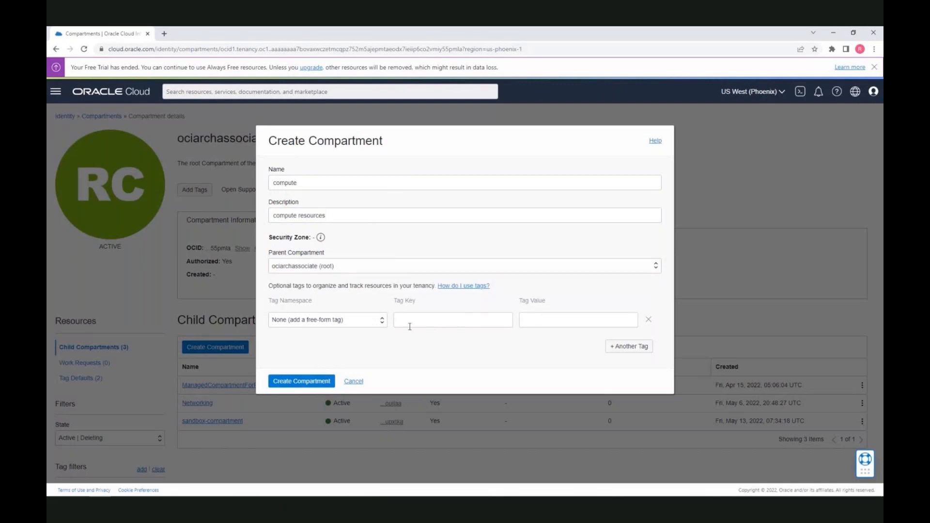
mouse_move(322, 239)
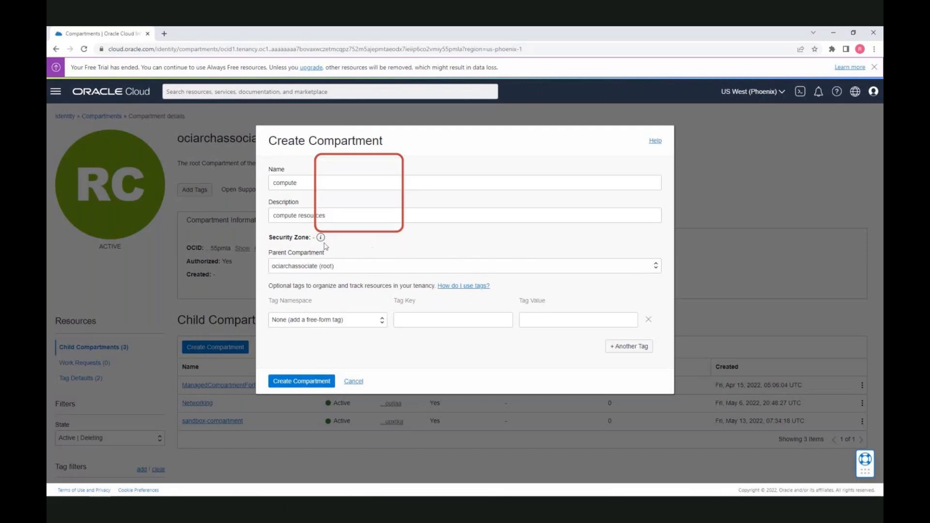
click(308, 382)
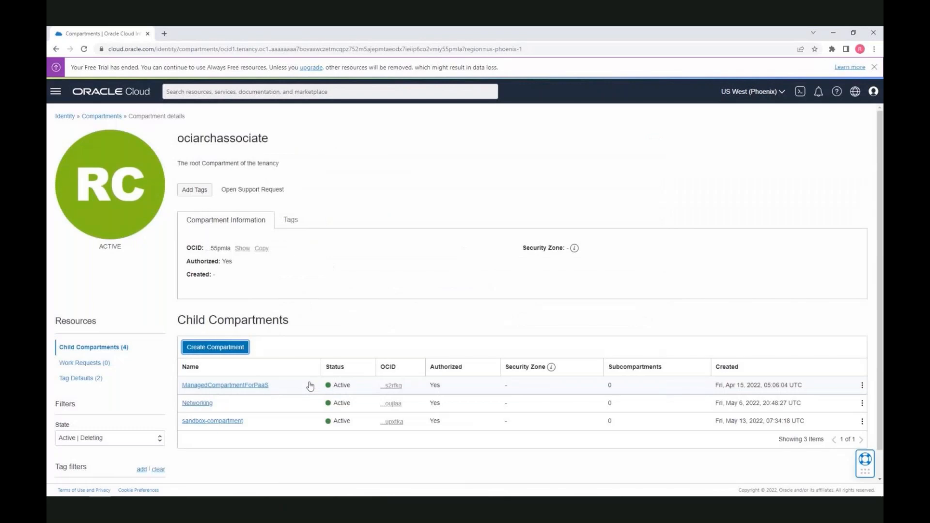
Open the compute compartment's details to confirm it is Active, then return to the Compartments list
click(114, 119)
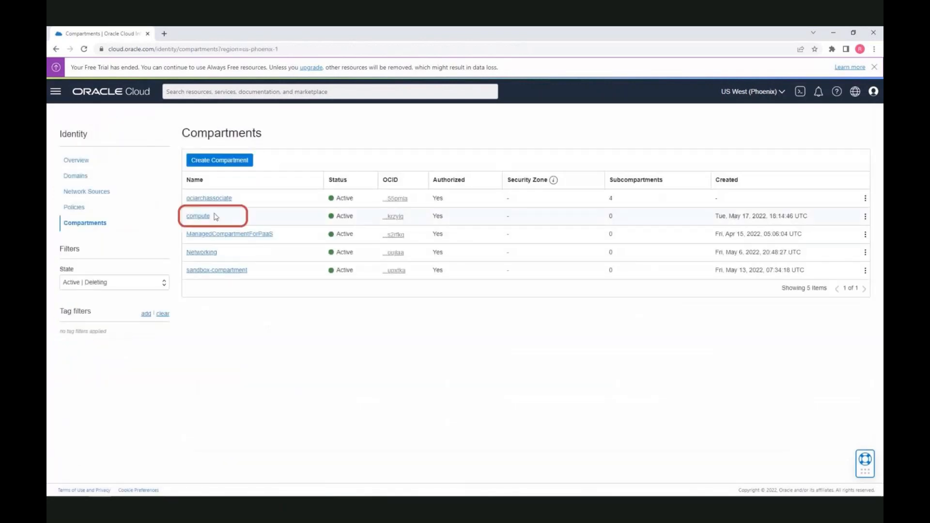
click(207, 217)
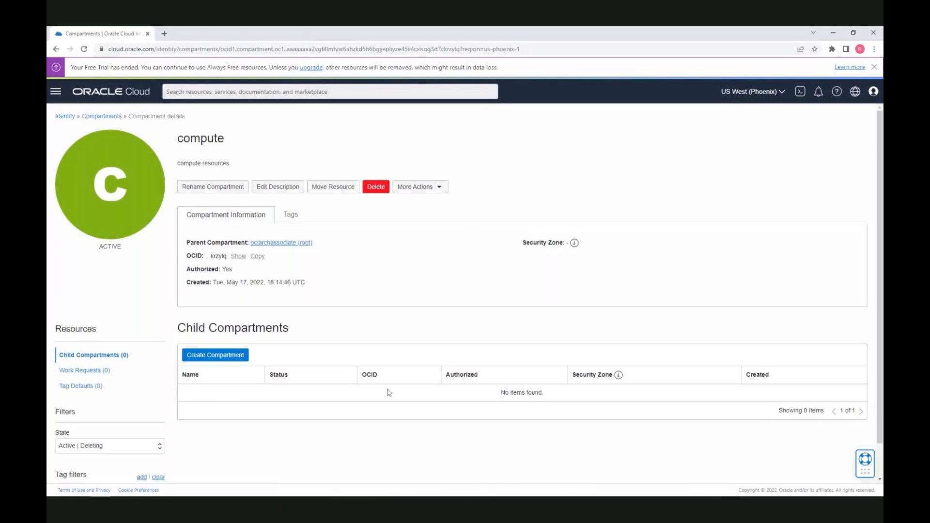
scroll(348, 430, down, 1)
scroll(270, 363, up, 1)
click(100, 117)
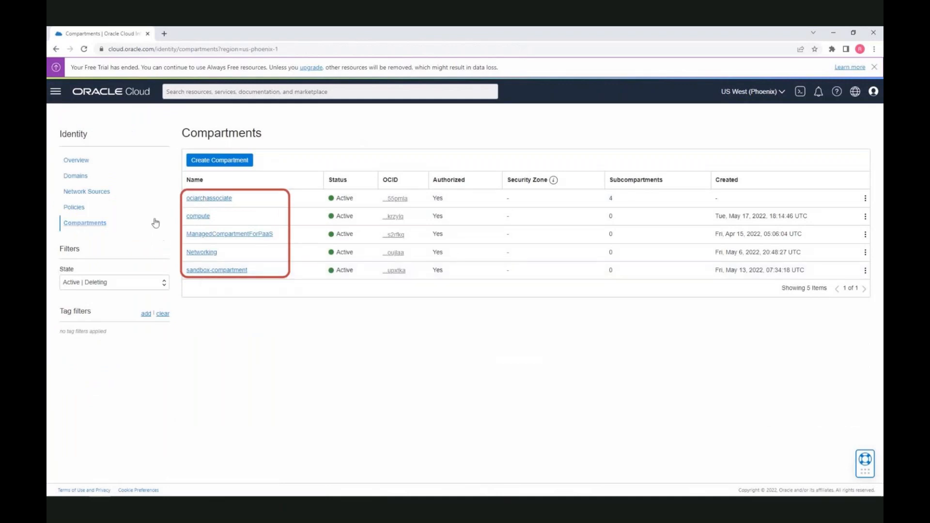
Open Tenancy Explorer from Governance & Administration in the main navigation menu
click(54, 95)
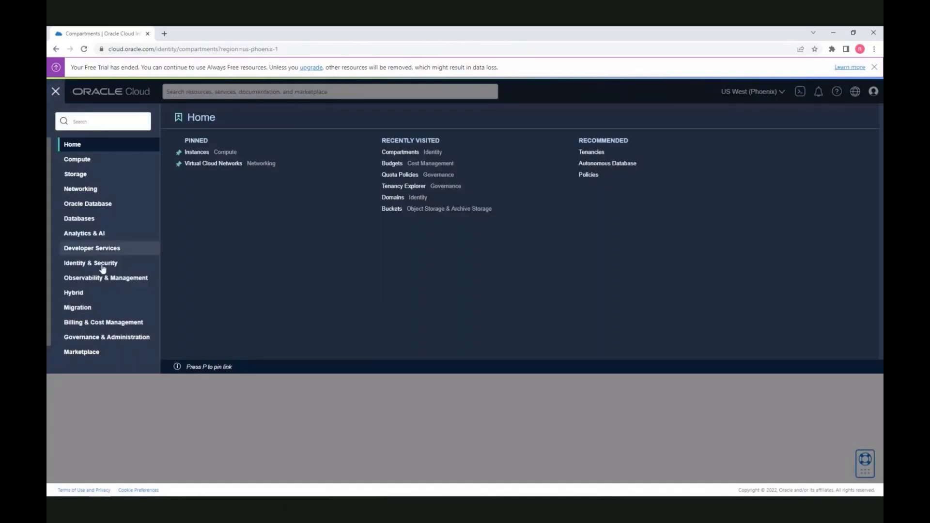
click(110, 338)
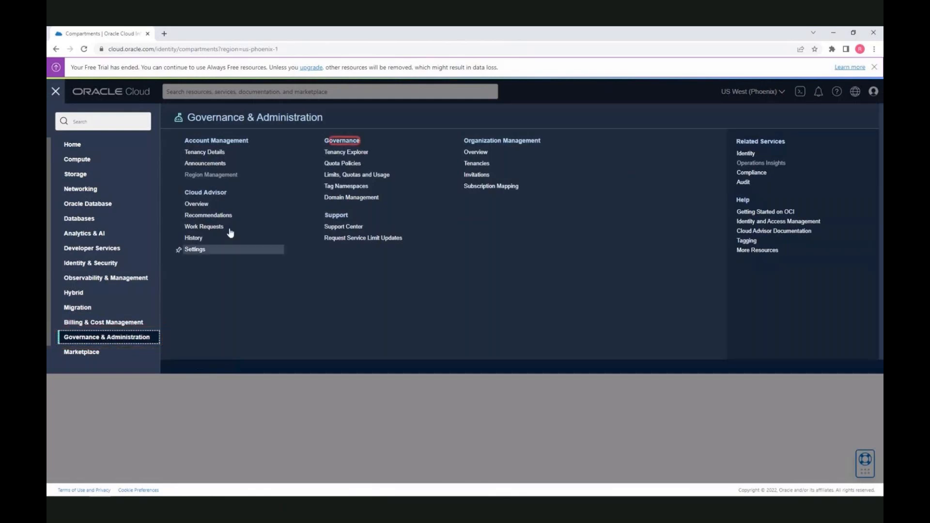
click(354, 154)
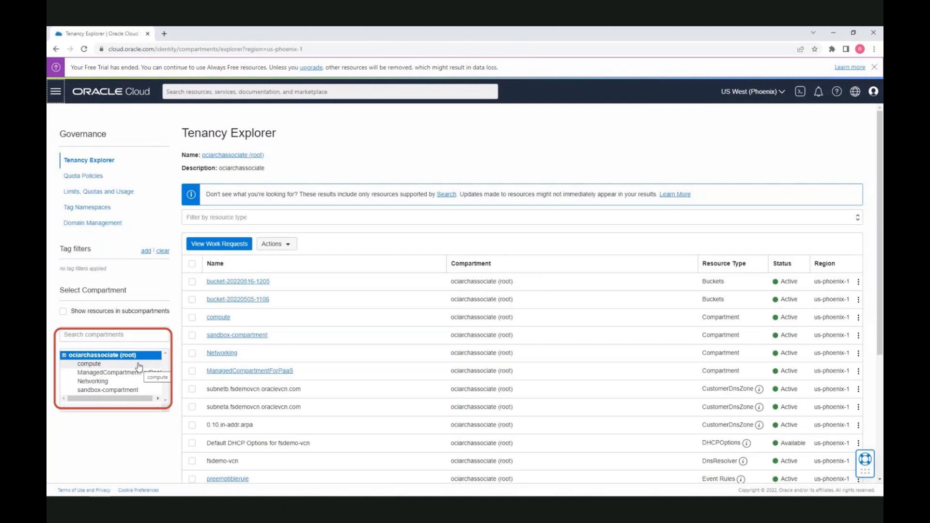
Browse resources of sandbox-compartment, compute, sandbox-compartment again, then the root compartment
click(131, 391)
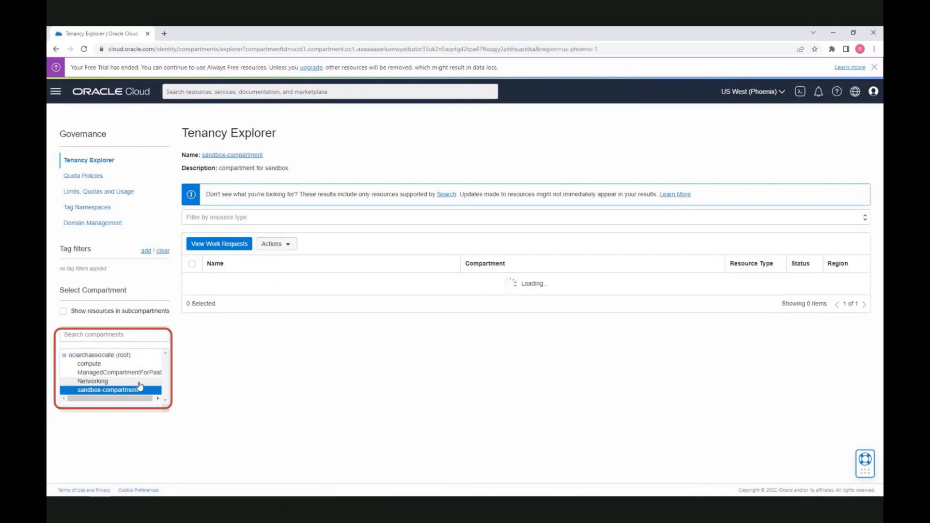
click(107, 367)
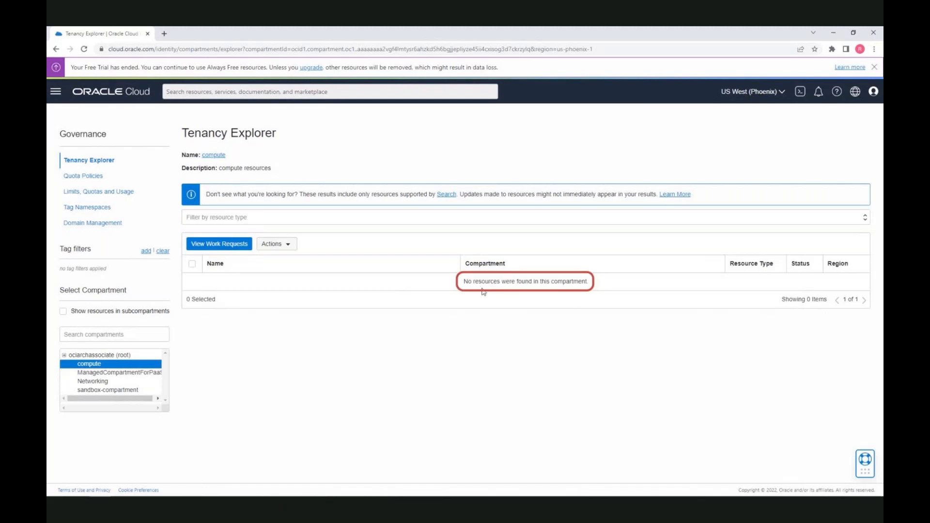
click(130, 391)
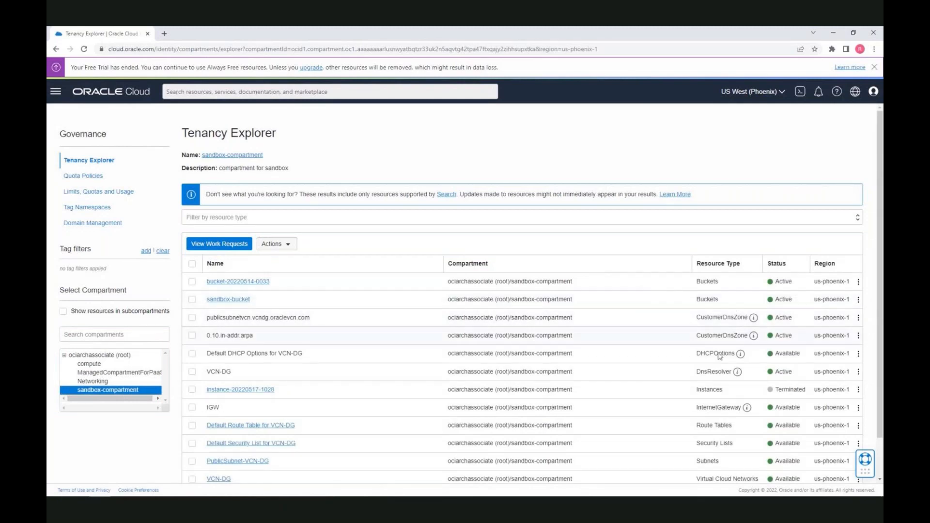
scroll(709, 422, down, 1)
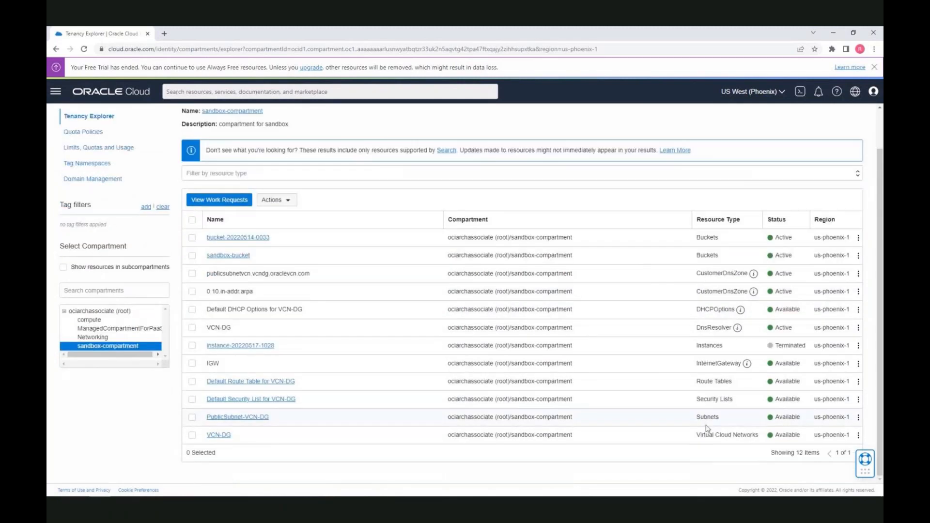
click(136, 314)
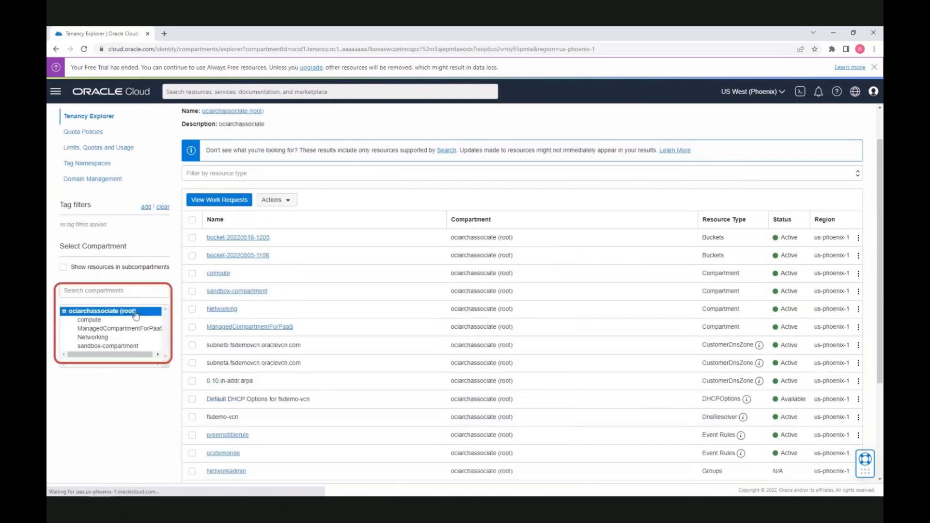
scroll(359, 282, down, 3)
scroll(360, 283, up, 4)
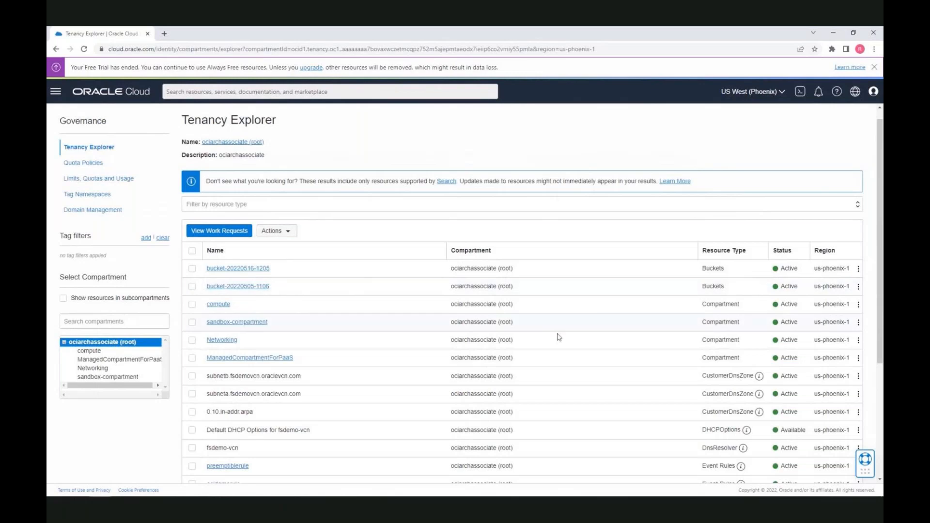
scroll(556, 336, down, 3)
click(856, 454)
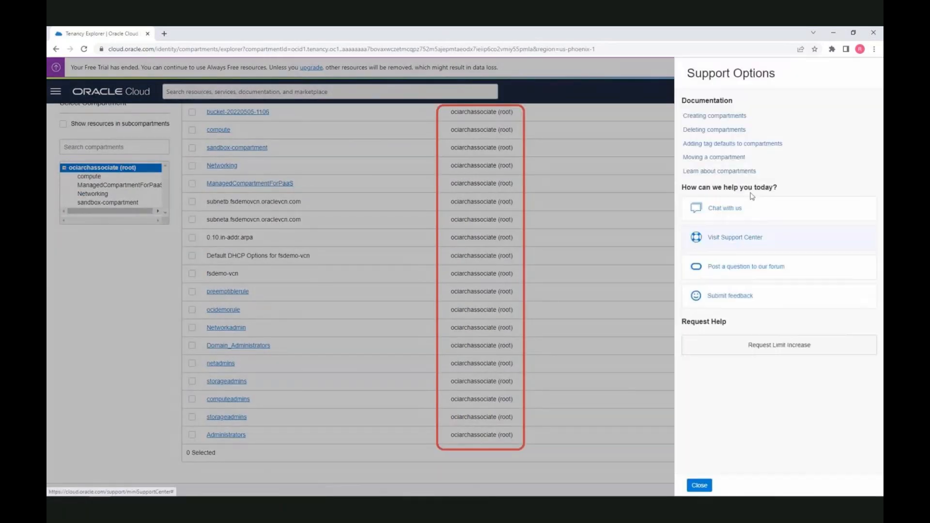
click(698, 484)
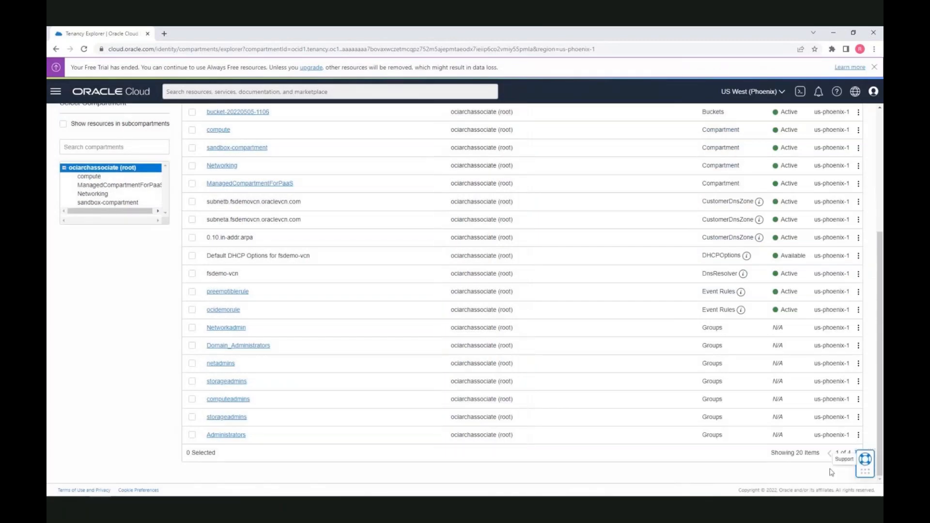
drag(866, 470, 866, 370)
click(856, 453)
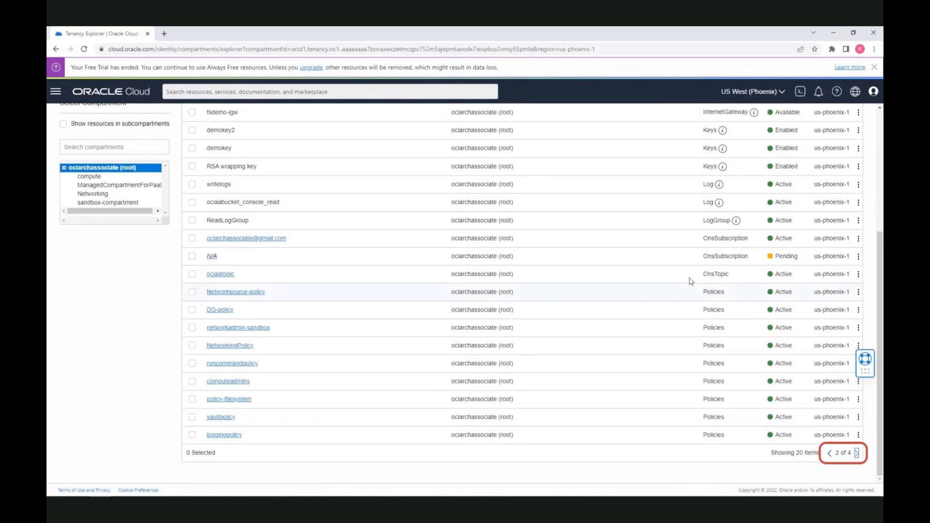
click(829, 454)
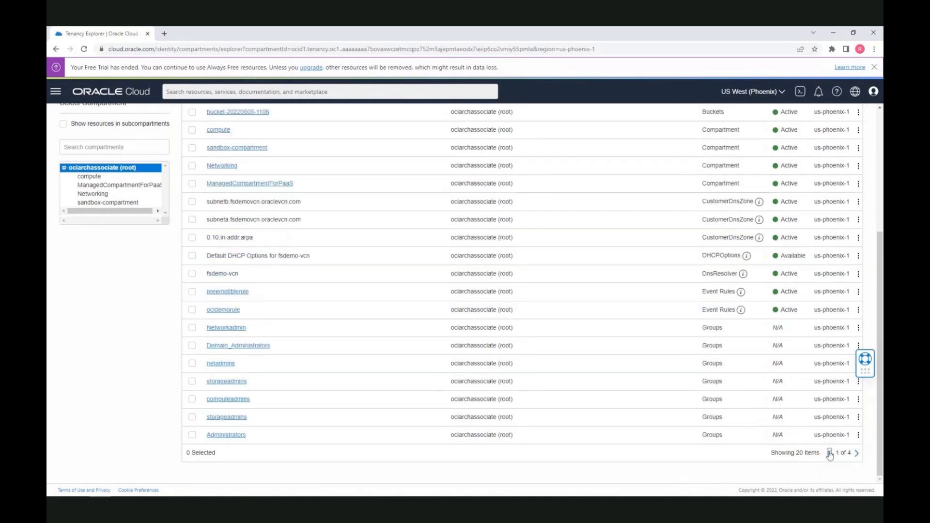
scroll(368, 262, up, 4)
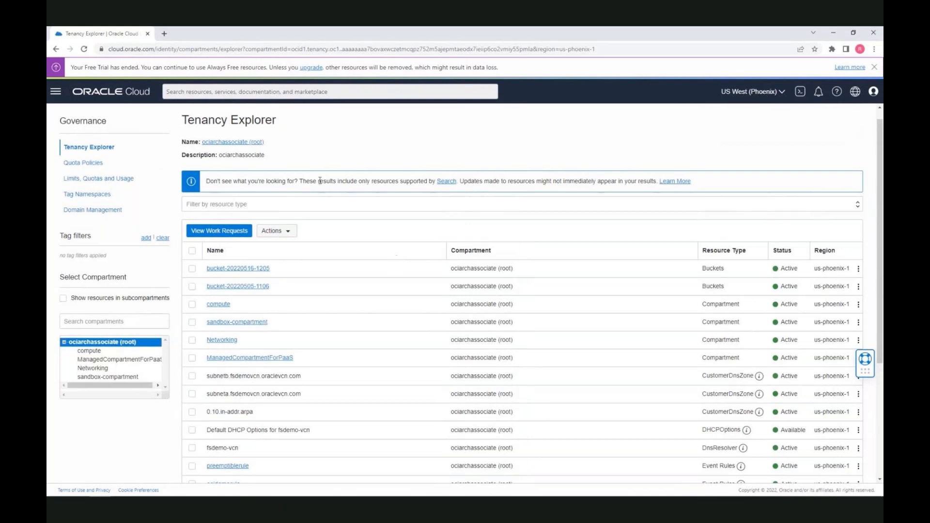
scroll(368, 162, down, 1)
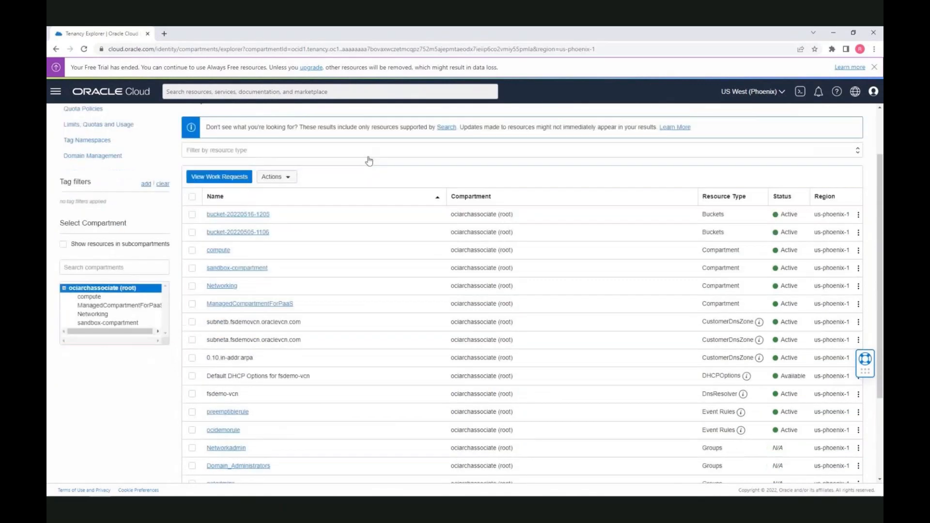
scroll(368, 162, up, 2)
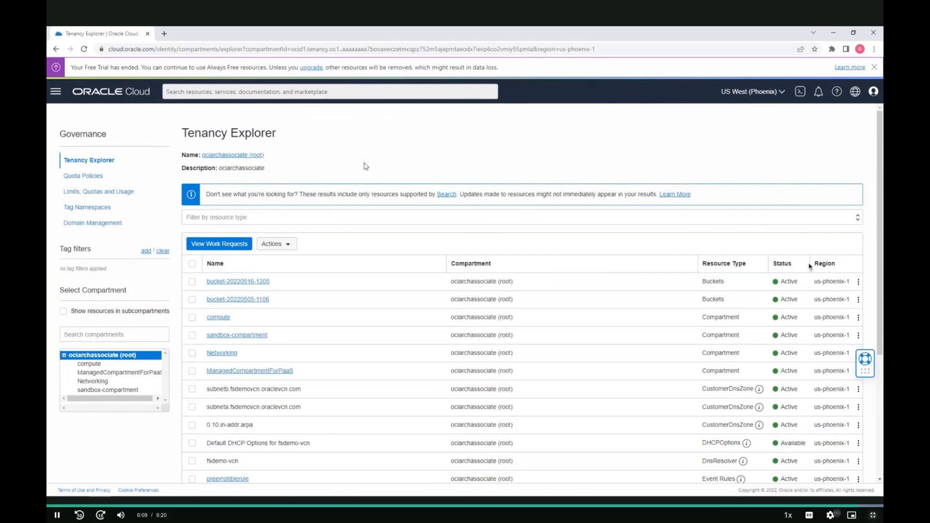
key(Escape)
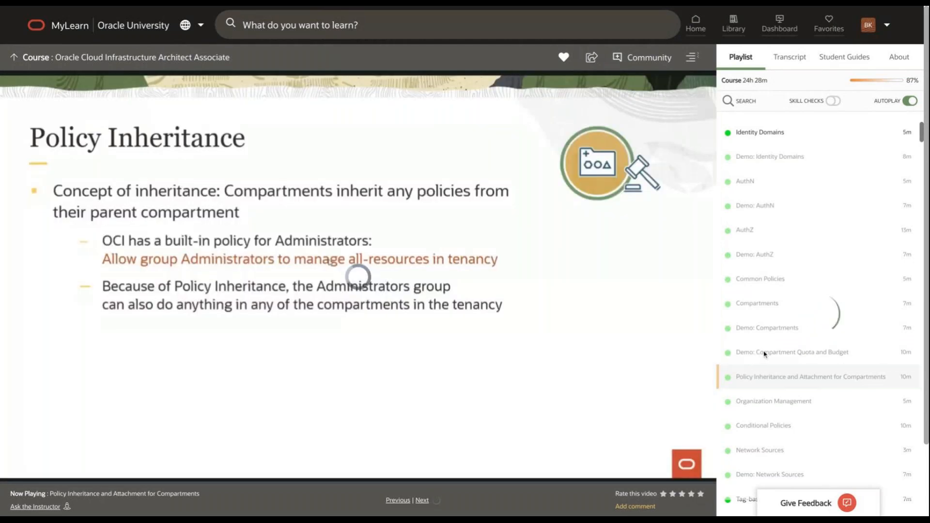
Play the 'Demo: Compartment Quota and Budget' video in full screen
click(773, 359)
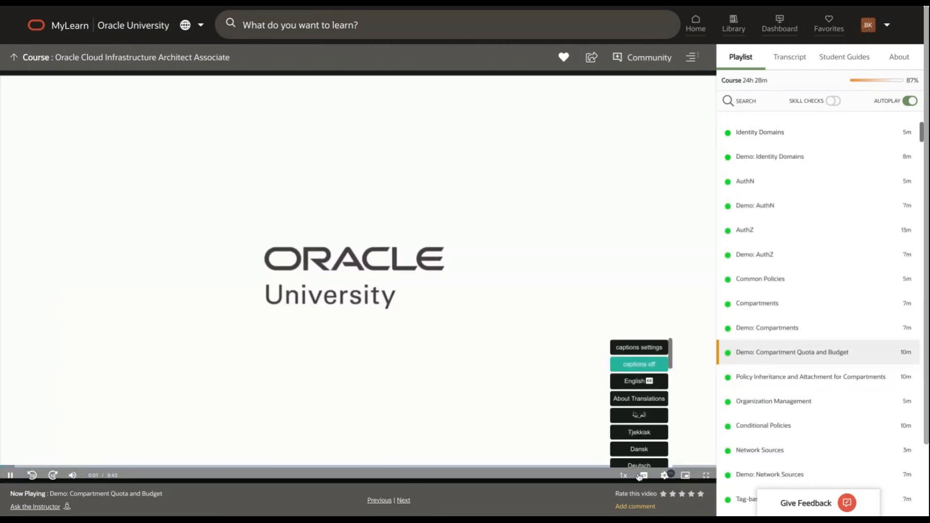
click(705, 476)
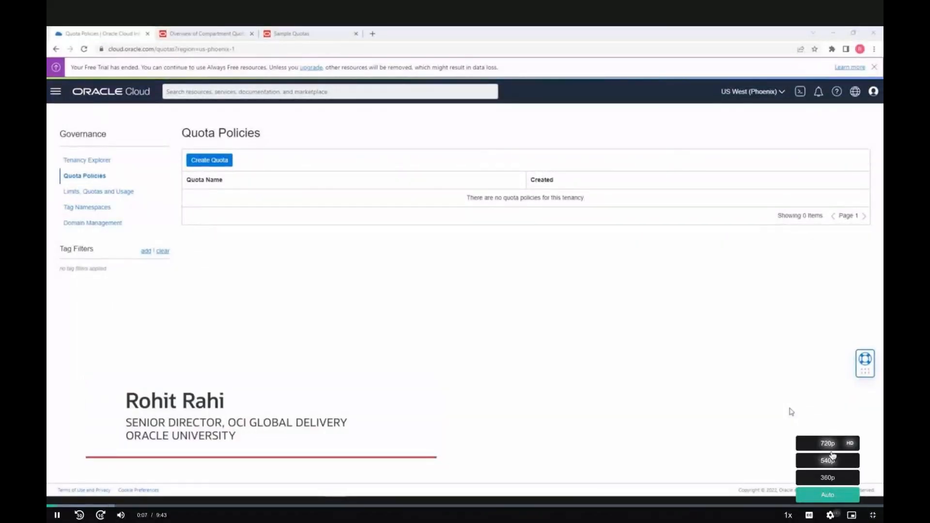
click(828, 444)
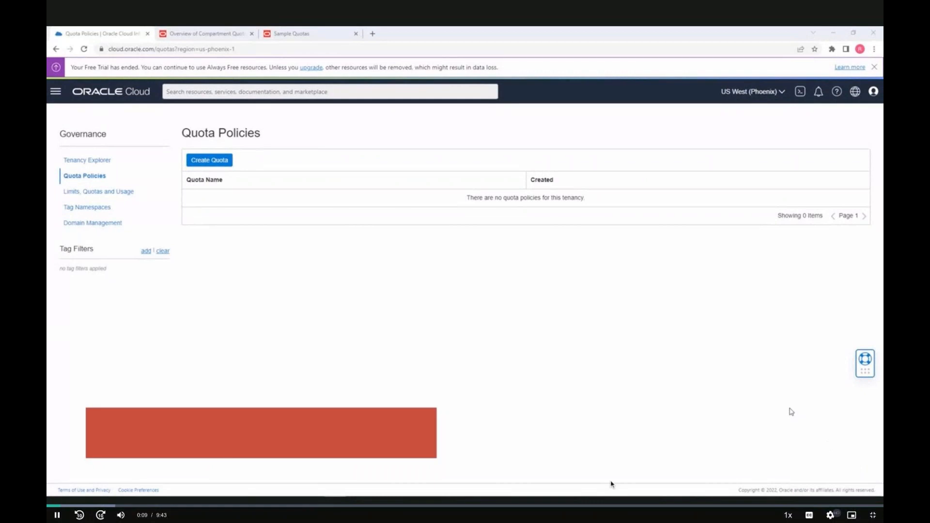
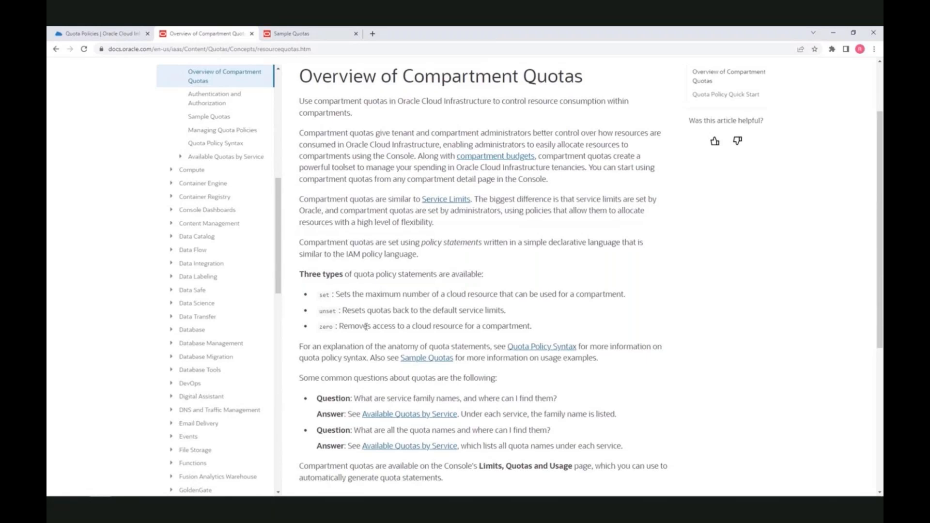
Switch back to the browser tab with the OCI Quota Policies page
click(131, 34)
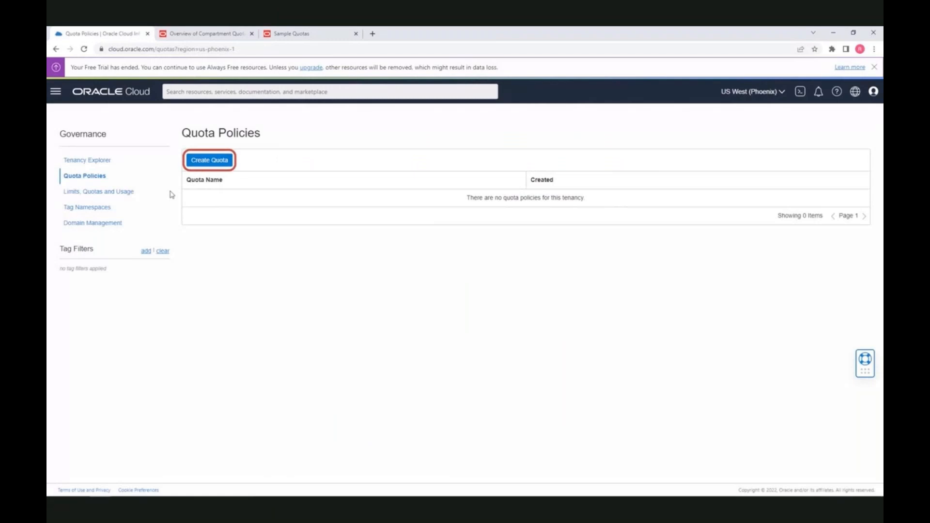
Open Limits, Quotas and Usage and review the Compute limits for PHX-AD-1
click(119, 195)
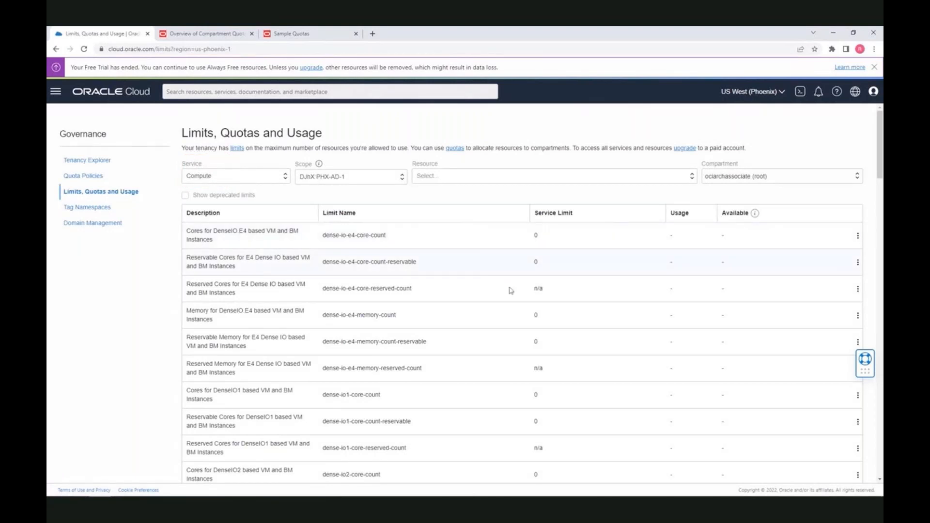
scroll(544, 333, down, 15)
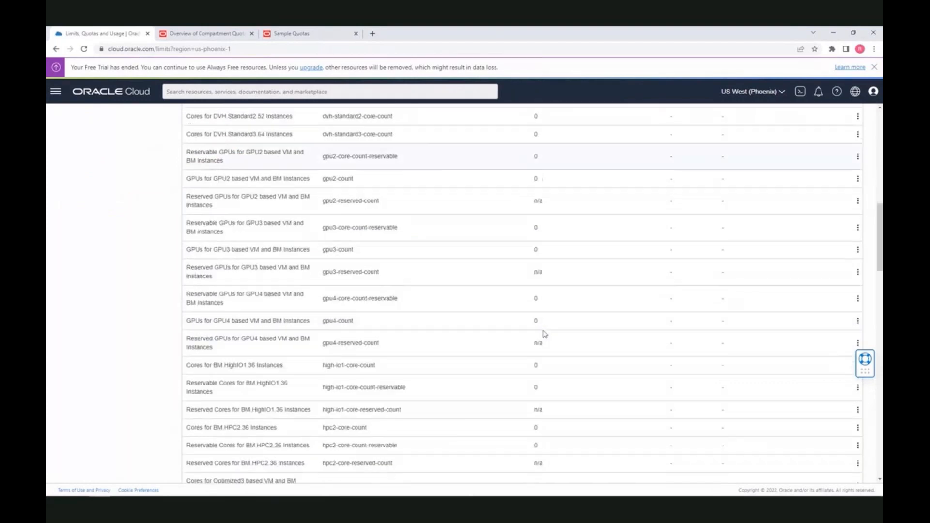
scroll(545, 333, up, 15)
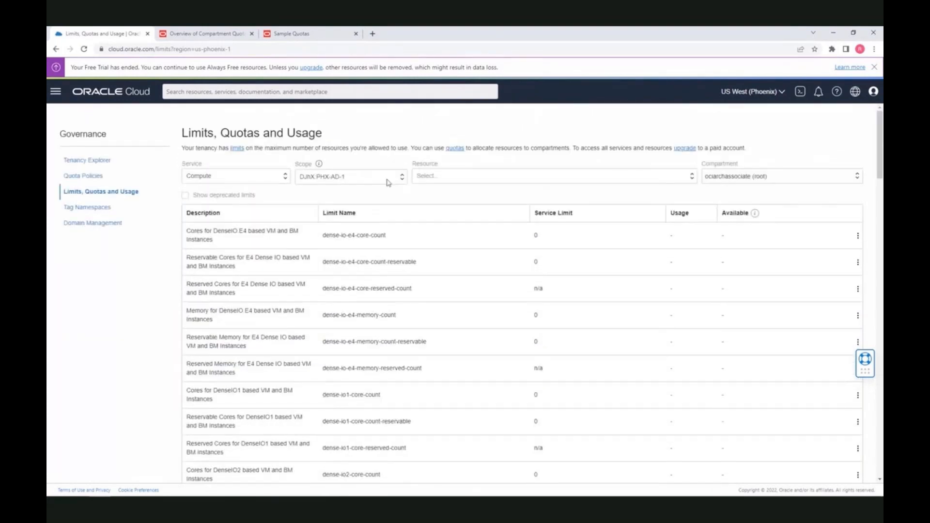
click(756, 176)
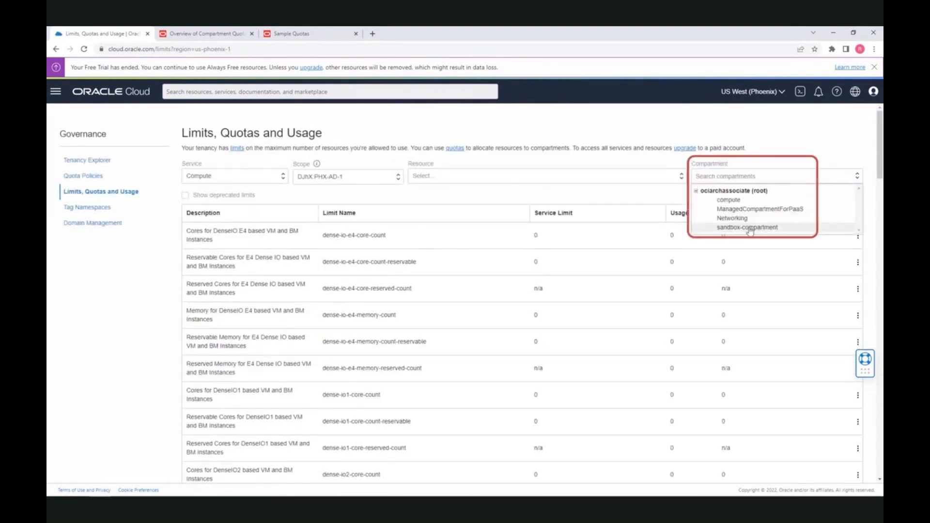
Filter limits to sandbox-compartment and find the Standard.A1 standard-a1-core-count limit of 4
click(748, 227)
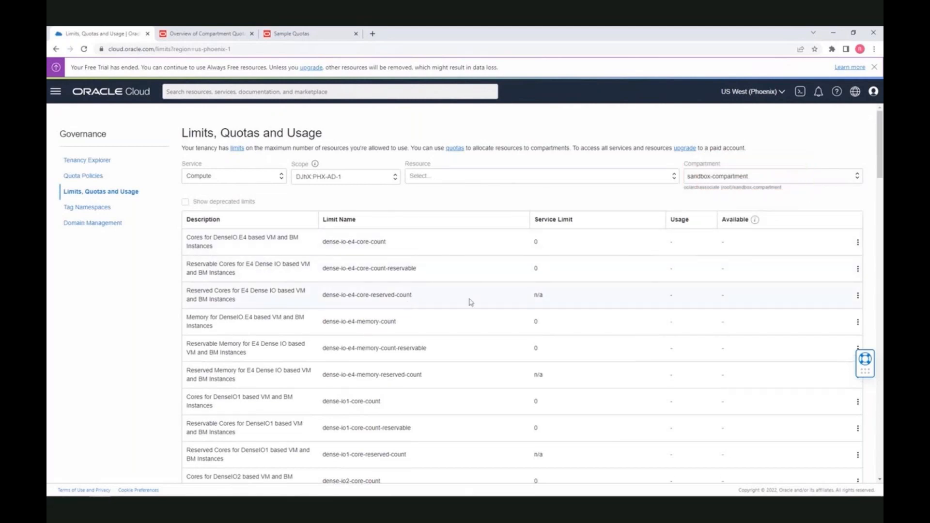
scroll(531, 407, down, 15)
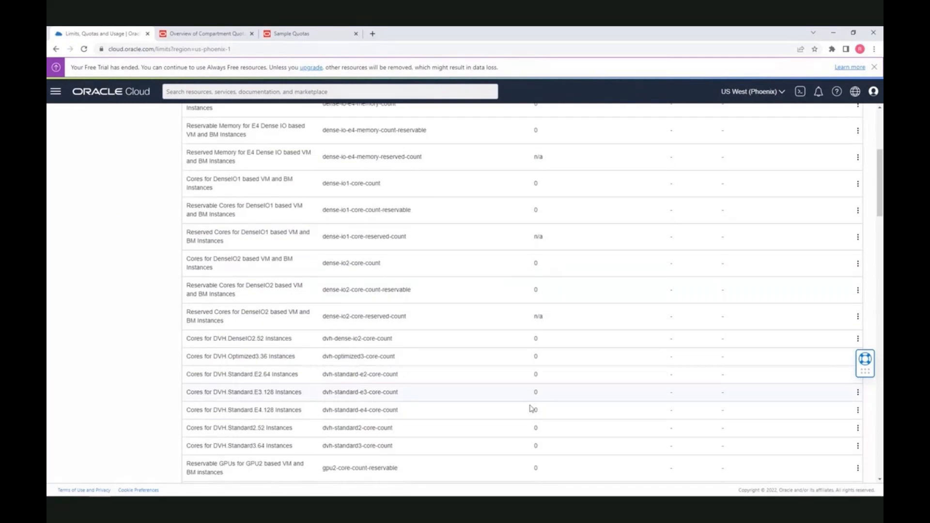
scroll(532, 408, down, 15)
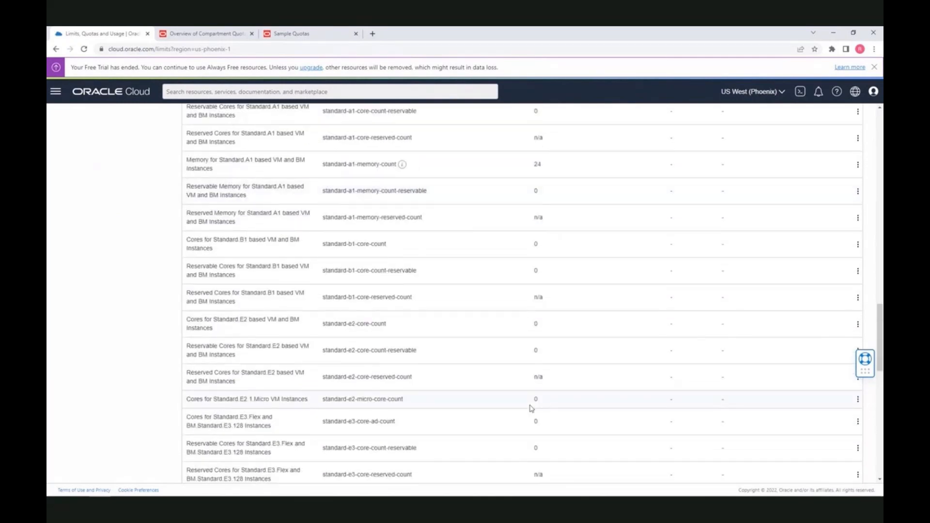
scroll(561, 279, down, 4)
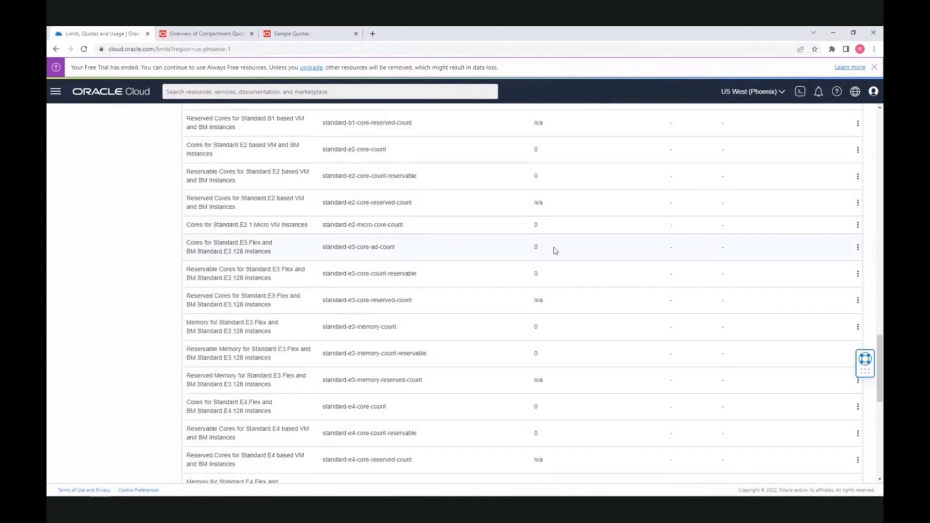
scroll(556, 250, down, 8)
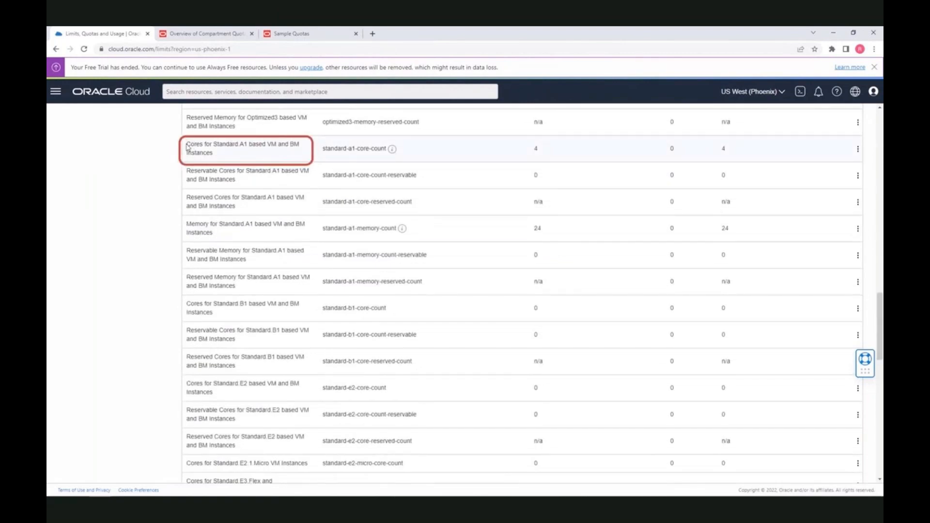
drag(188, 144, 238, 155)
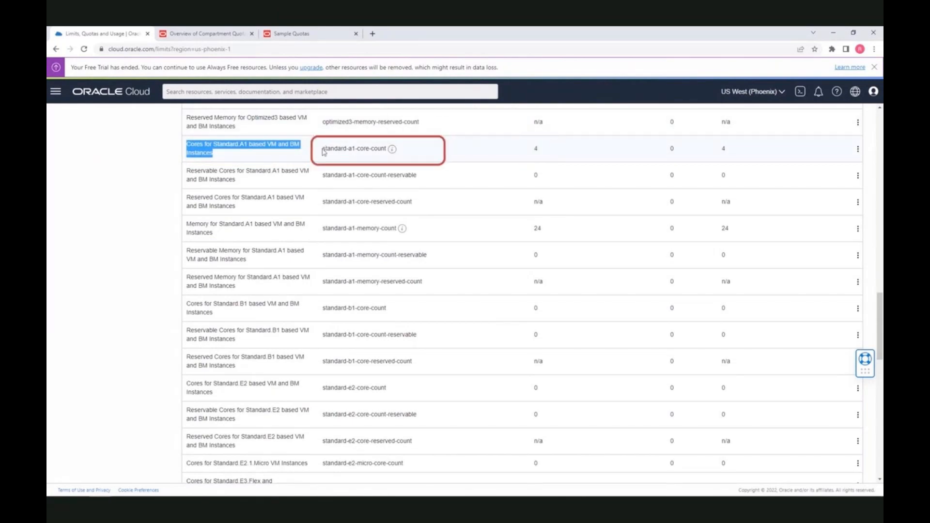
drag(322, 149, 383, 148)
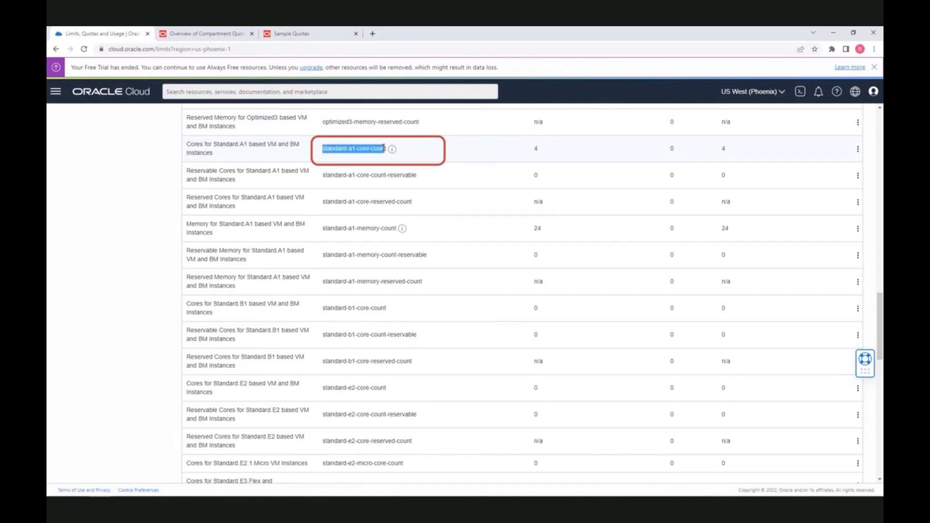
drag(385, 148, 389, 153)
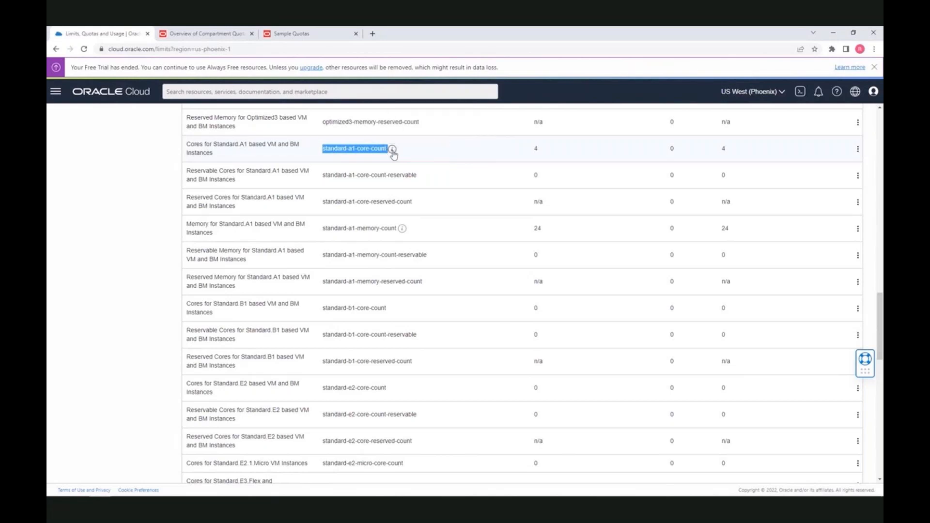
Return to the Quota Policies page and begin creating a new quota
scroll(394, 154, up, 20)
scroll(394, 154, up, 4)
scroll(393, 155, up, 1)
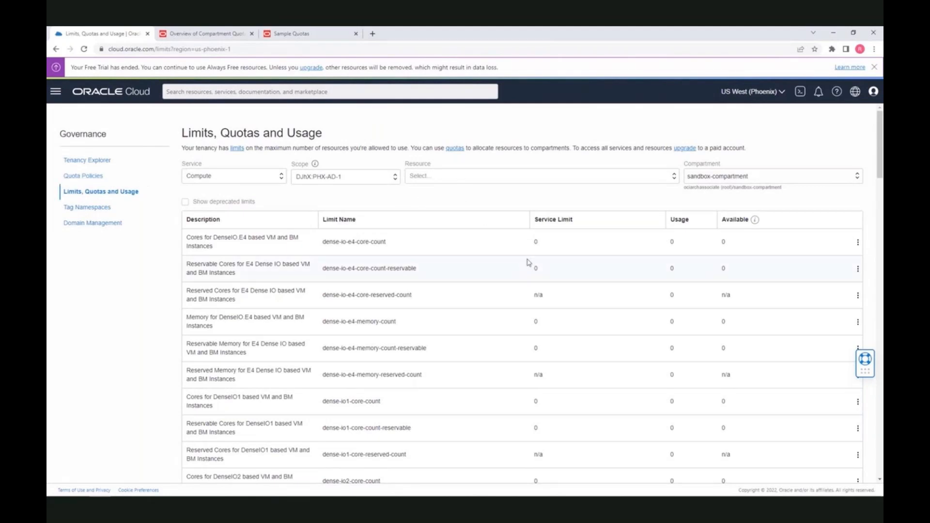
click(94, 176)
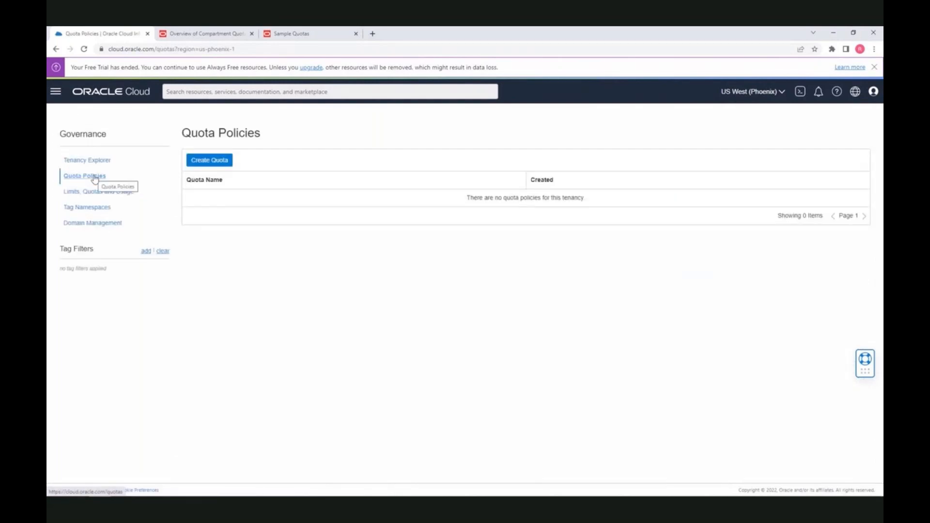
click(220, 163)
Name the quota computequotapolicy, describe it as zeroing sandbox cores, and paste the statement
click(285, 184)
text(computeq)
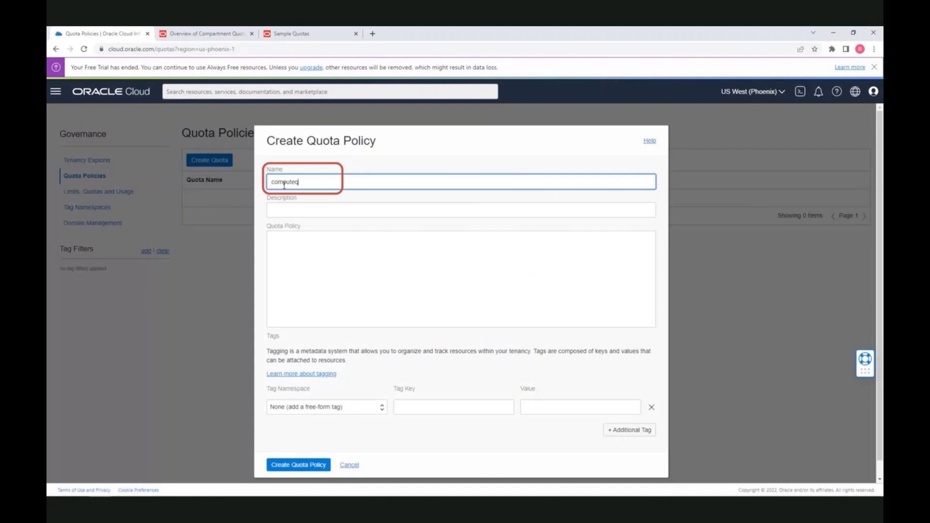
text(up)
text(otapolicy)
click(298, 211)
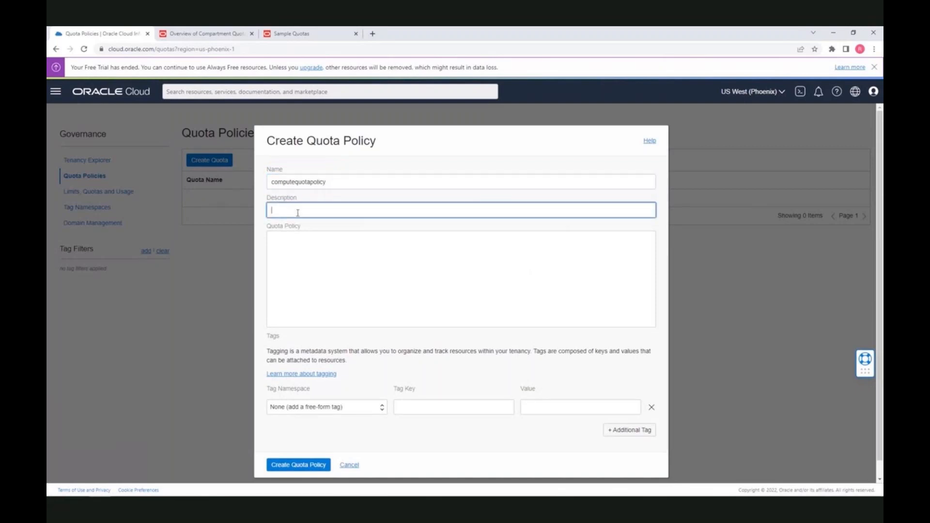
text(zero out)
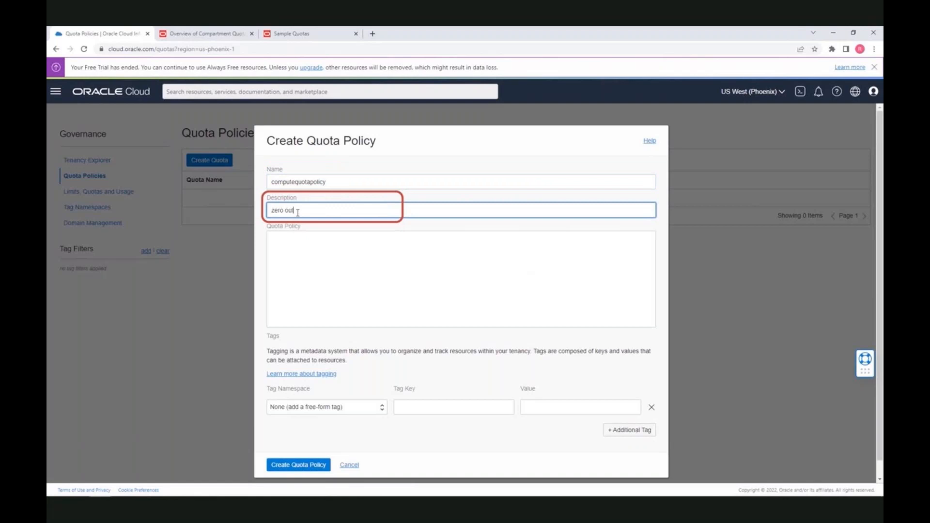
text( cores in the sandvbox compartment)
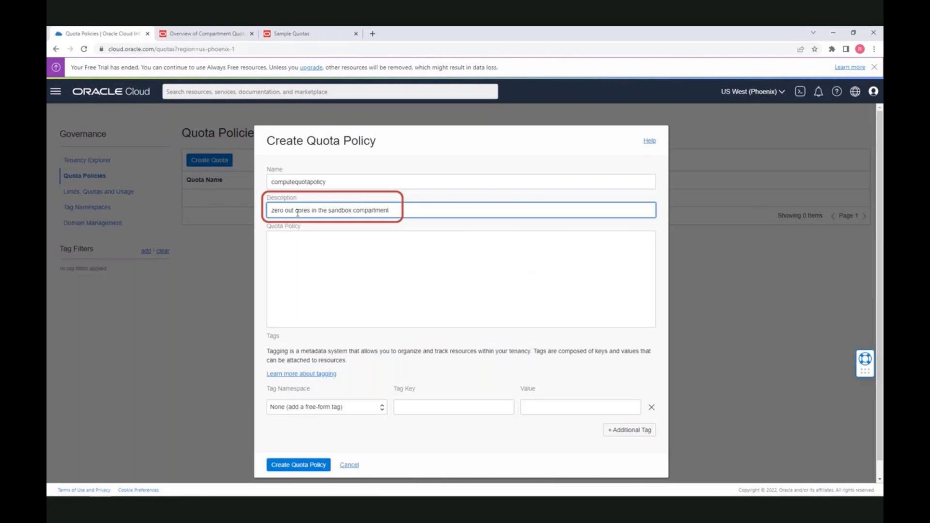
click(294, 242)
text(set compute-core quota standard-a1-core-regional-count to 0 in compartment sandbox-compartment)
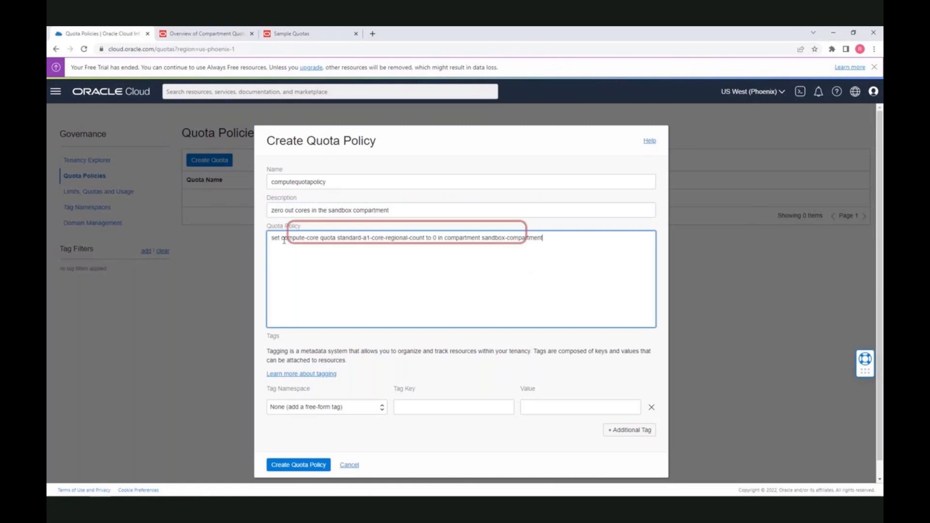
Highlight compute-core and the standard-a1-core-regional-count quota name in the statement
double_click(283, 240)
drag(283, 240, 332, 264)
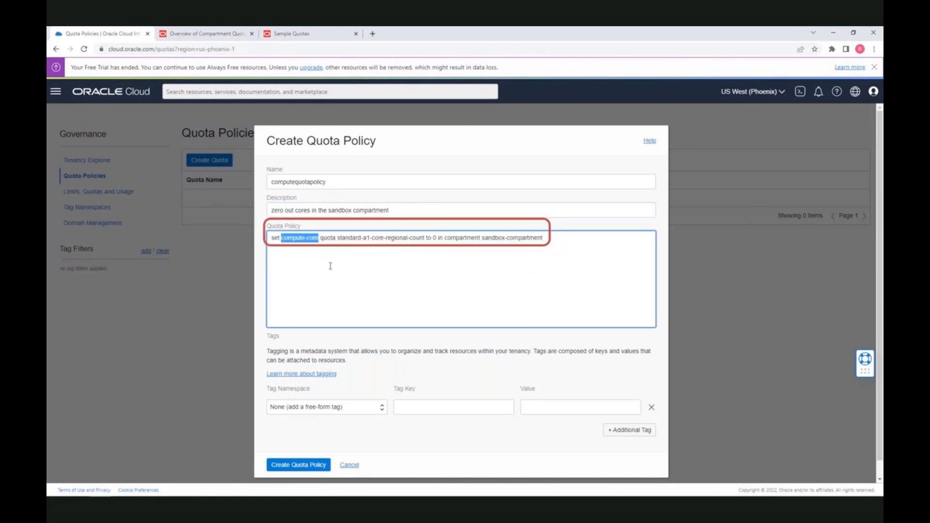
key(Right)
key(shift+Right)
key(shift+Right)
key(shift+Right)
key(shift+Right)
key(shift+Right)
key(shift+Right)
key(shift+Right)
key(shift+Right)
key(shift+Right)
key(shift+Right)
key(shift+Right)
key(shift+Right)
key(shift+Right)
key(shift+Right)
key(shift+Right)
key(shift+Right)
key(Left)
key(Right)
key(Right)
key(shift+Right)
key(shift+Right)
key(shift+Right)
key(shift+Right)
key(shift+Right)
key(shift+Right)
key(shift+Right)
key(shift+Right)
key(shift+Right)
key(shift+Right)
key(shift+Right)
key(shift+Right)
key(shift+Right)
key(shift+Right)
key(shift+Right)
key(shift+Right)
key(shift+Right)
key(shift+Right)
key(shift+Right)
key(shift+Right)
key(shift+Right)
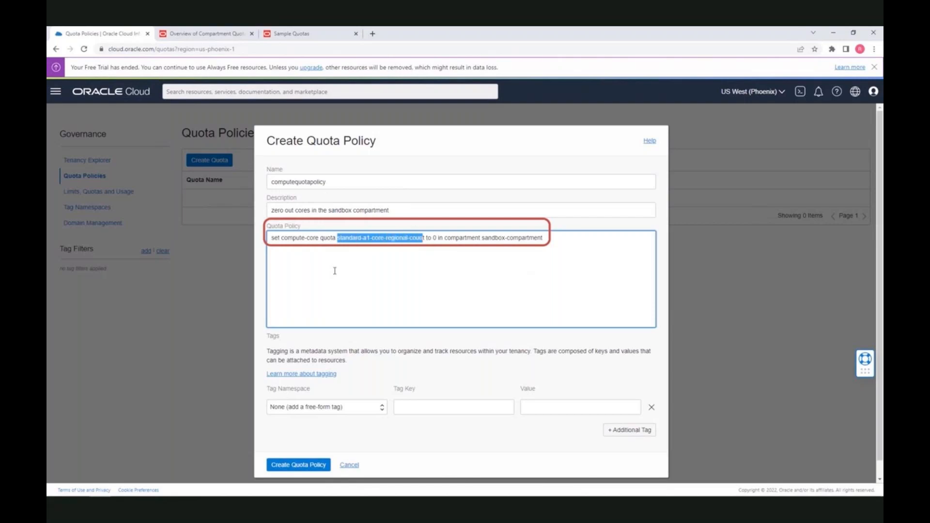
key(shift+Right)
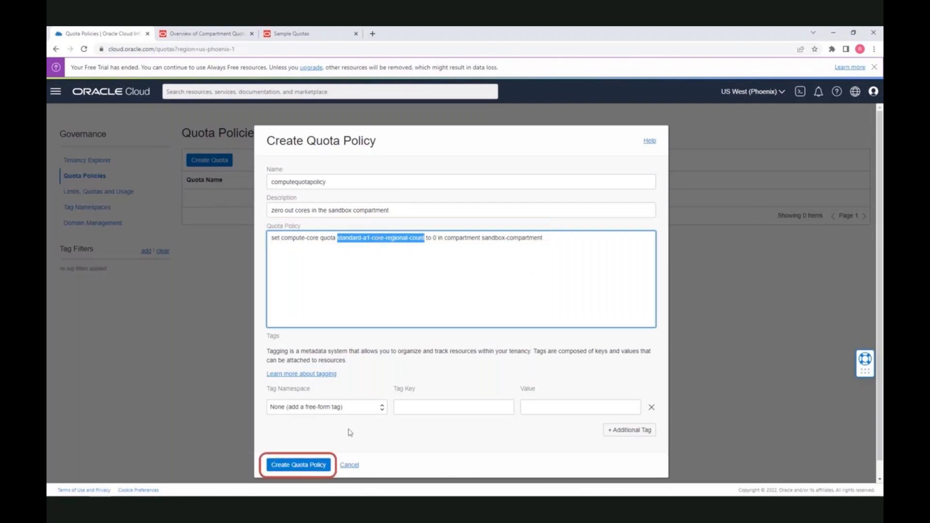
Save computequotapolicy and go to the root compartment's Compute Instances list
click(313, 468)
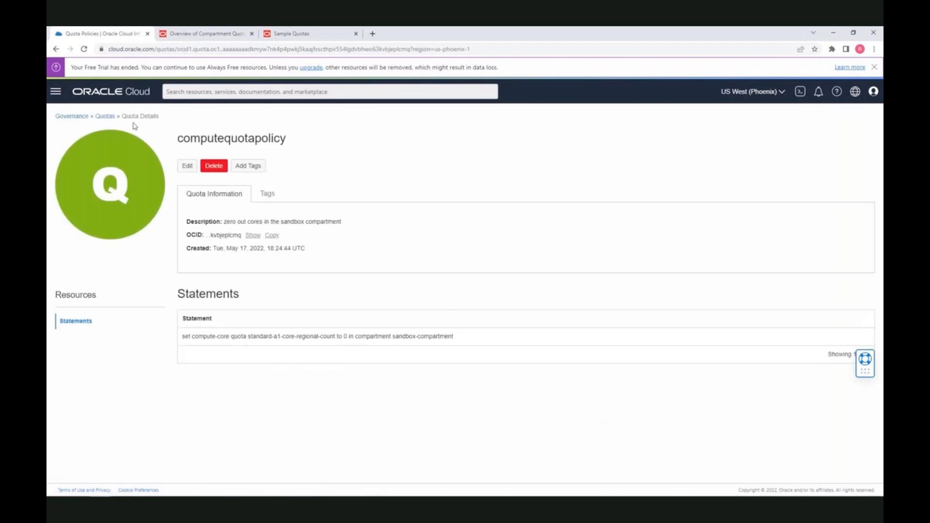
click(56, 93)
click(75, 159)
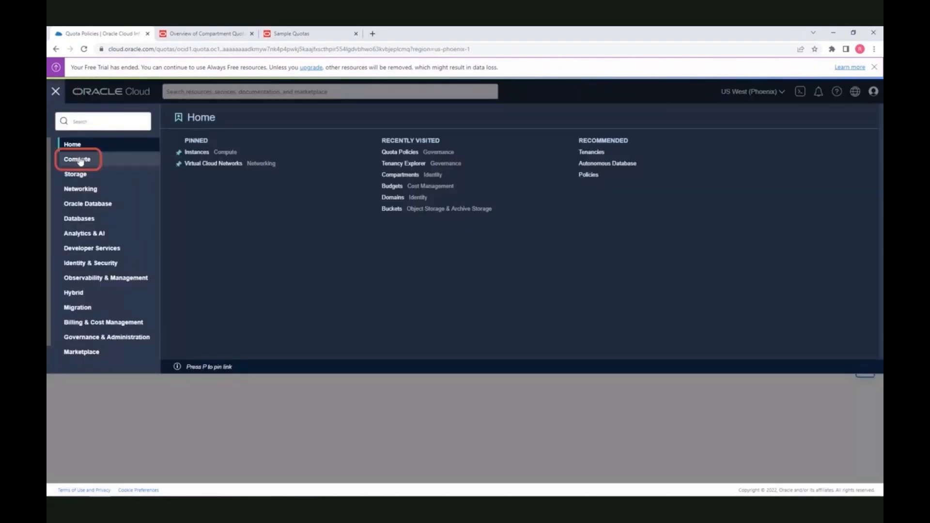
click(874, 93)
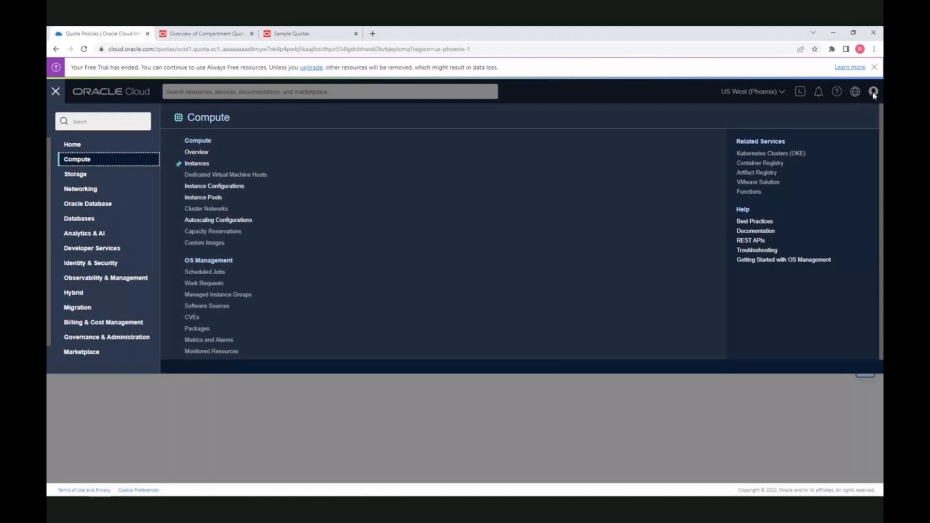
click(212, 164)
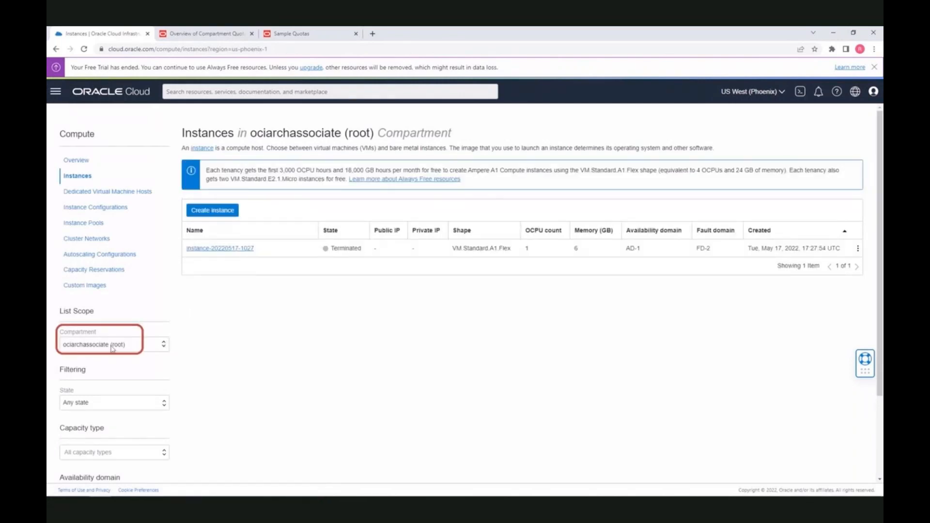
Start a new instance and change its shape to Ampere VM.Standard.A1.Flex
click(218, 211)
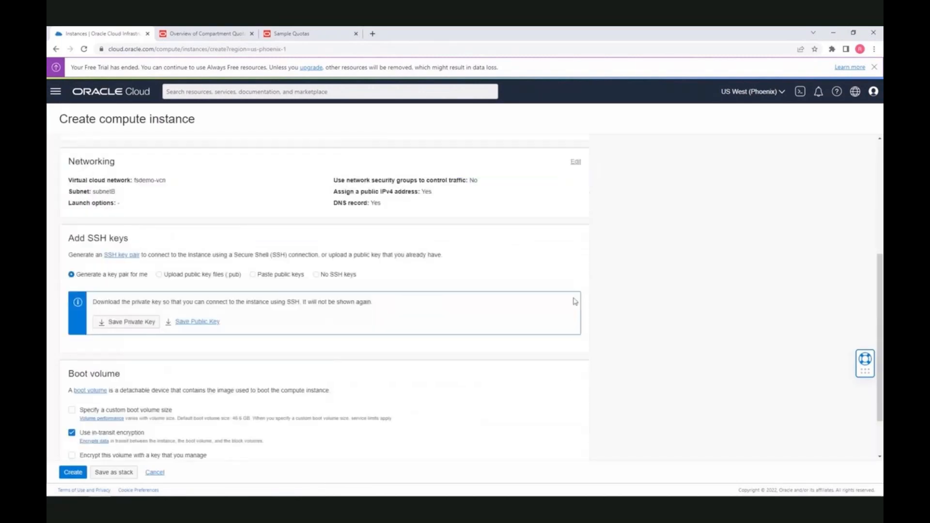
scroll(575, 301, up, 5)
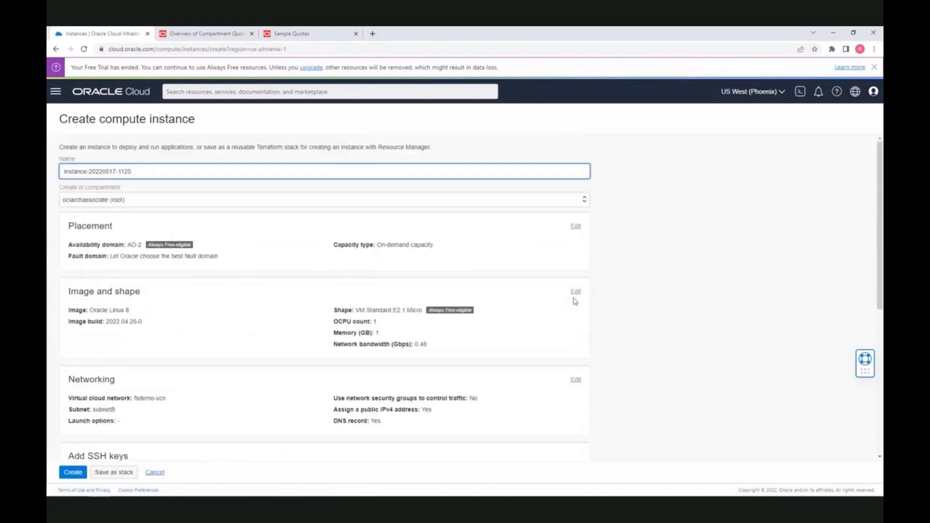
click(576, 292)
scroll(632, 332, down, 4)
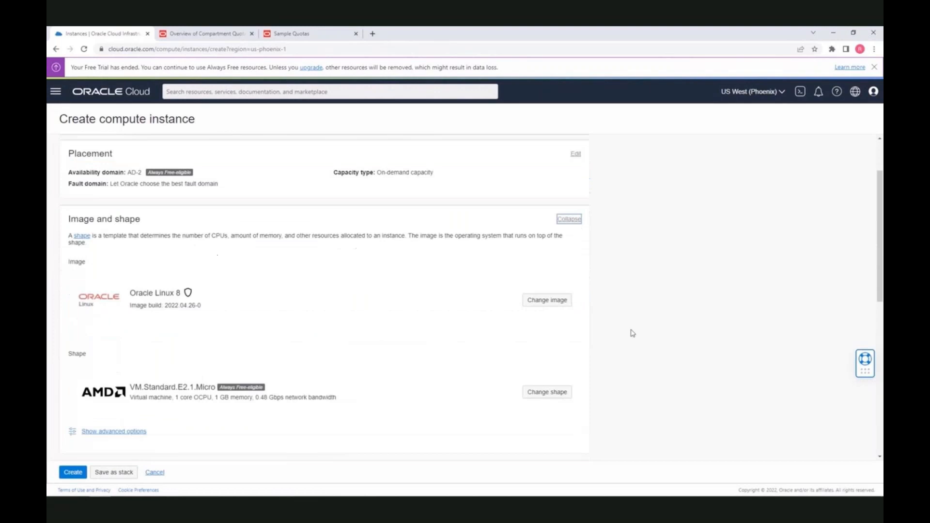
click(557, 291)
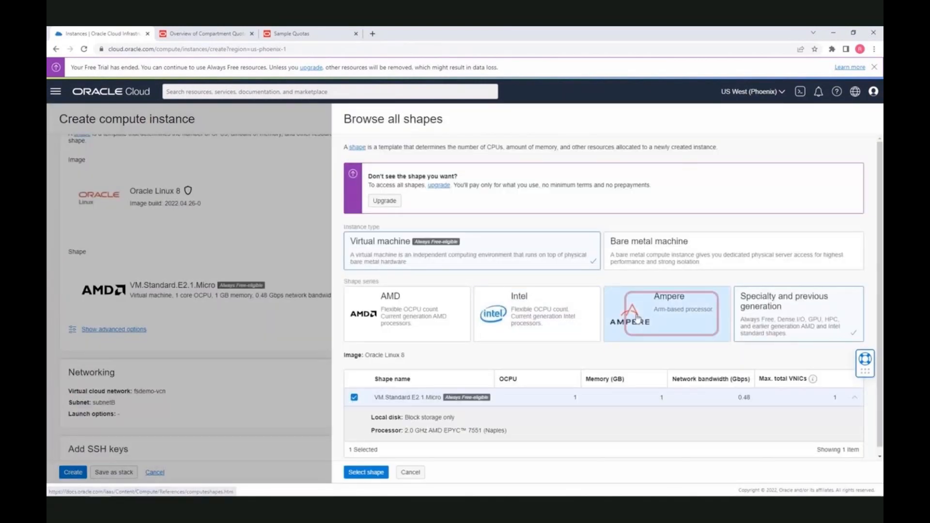
click(638, 320)
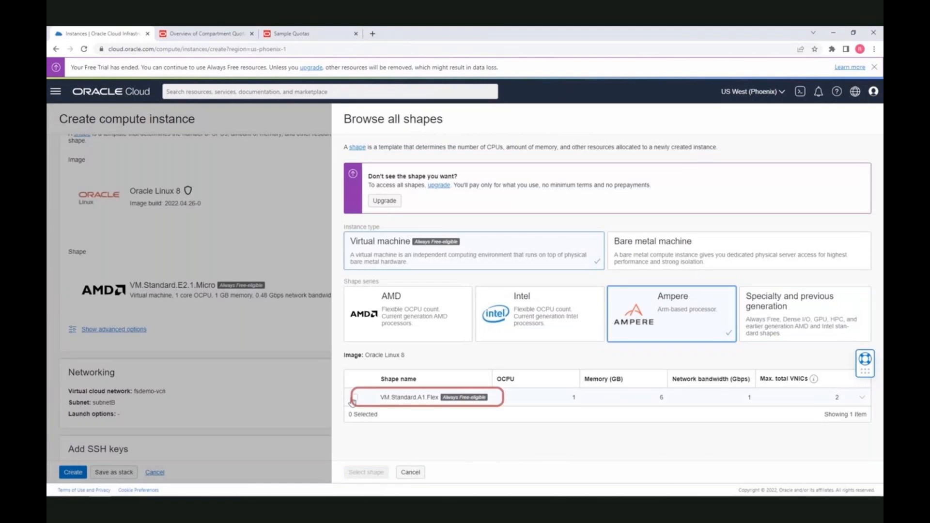
click(456, 398)
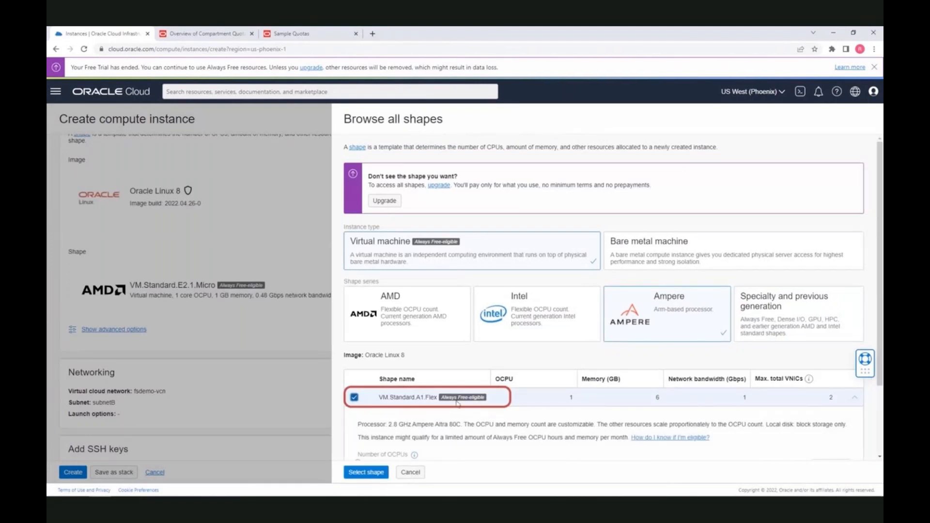
click(377, 473)
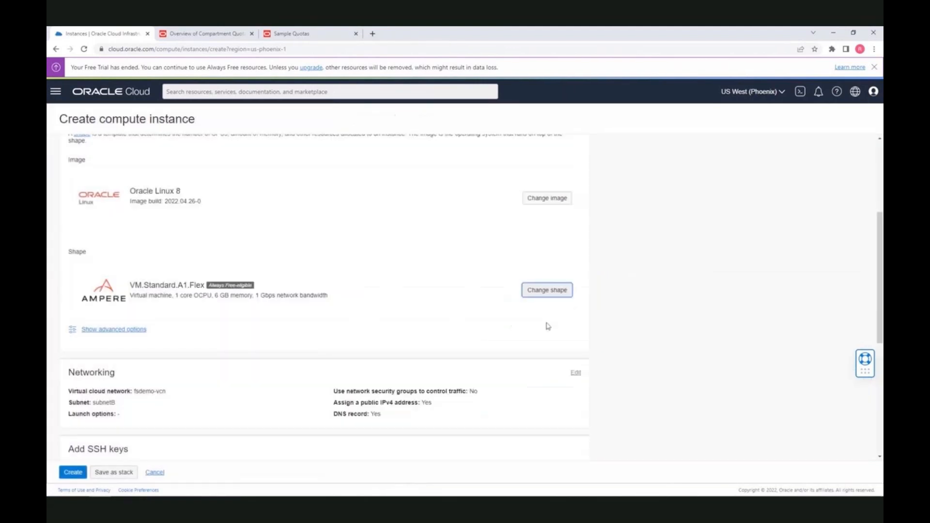
Verify the 1 core OCPU, 6 GB shape size and scroll to the form's end
scroll(632, 249, up, 2)
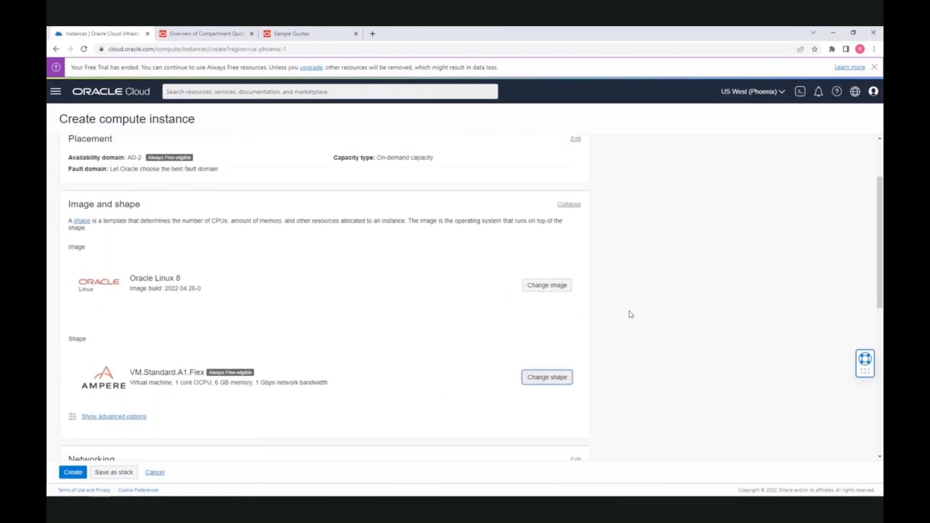
scroll(630, 314, up, 1)
scroll(210, 263, down, 4)
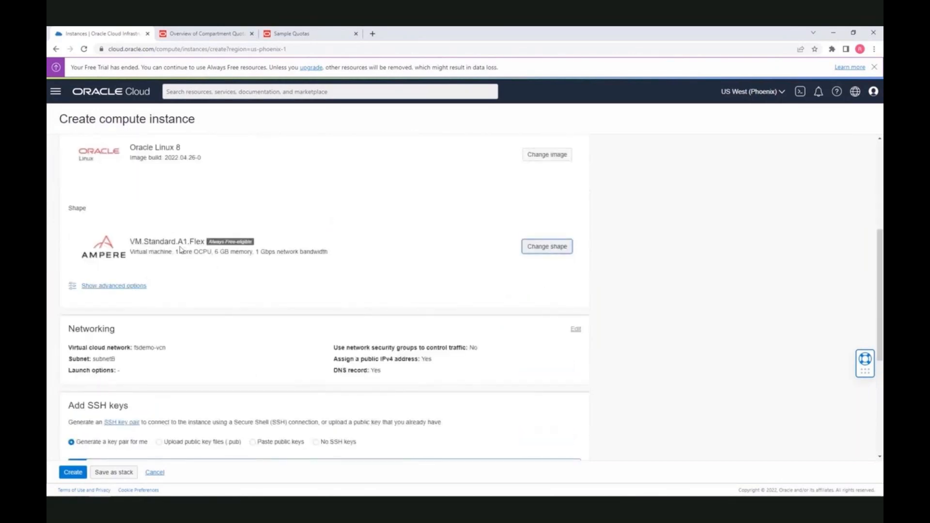
drag(175, 252, 214, 252)
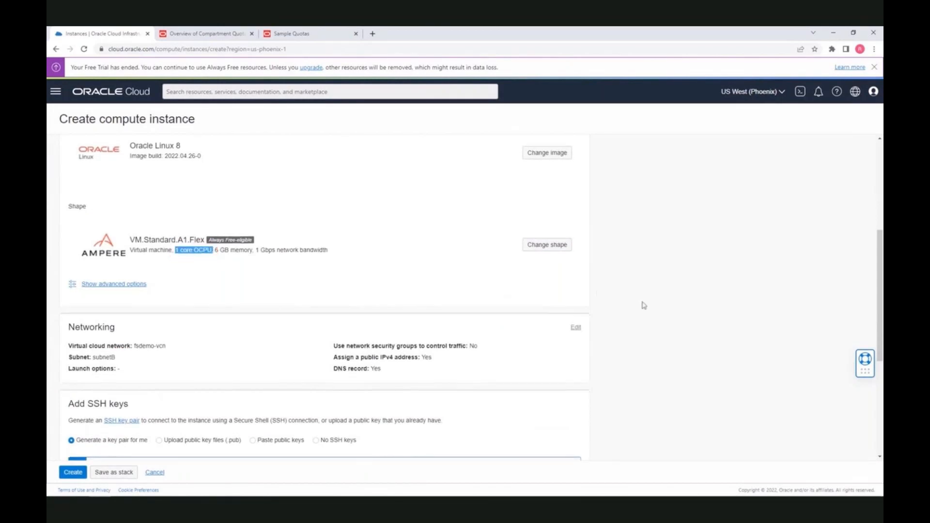
scroll(643, 305, down, 2)
scroll(330, 253, down, 3)
click(73, 472)
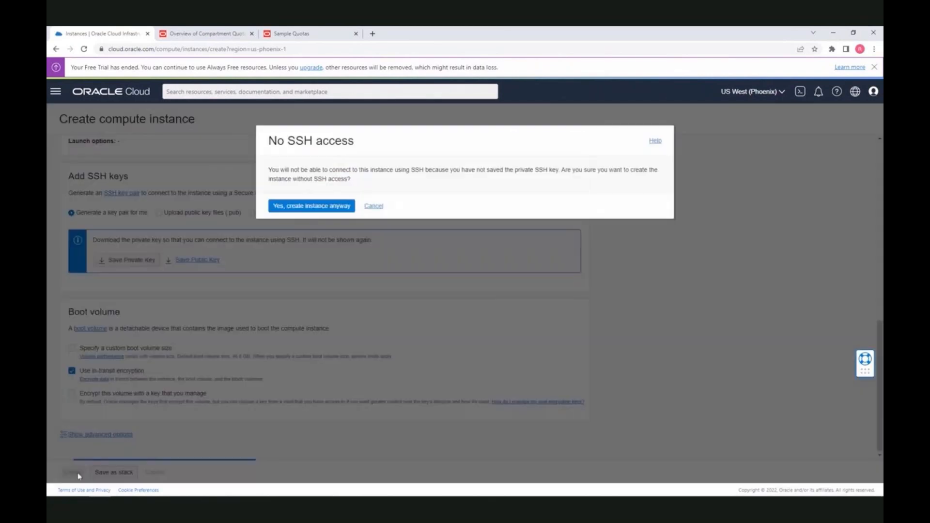
click(298, 207)
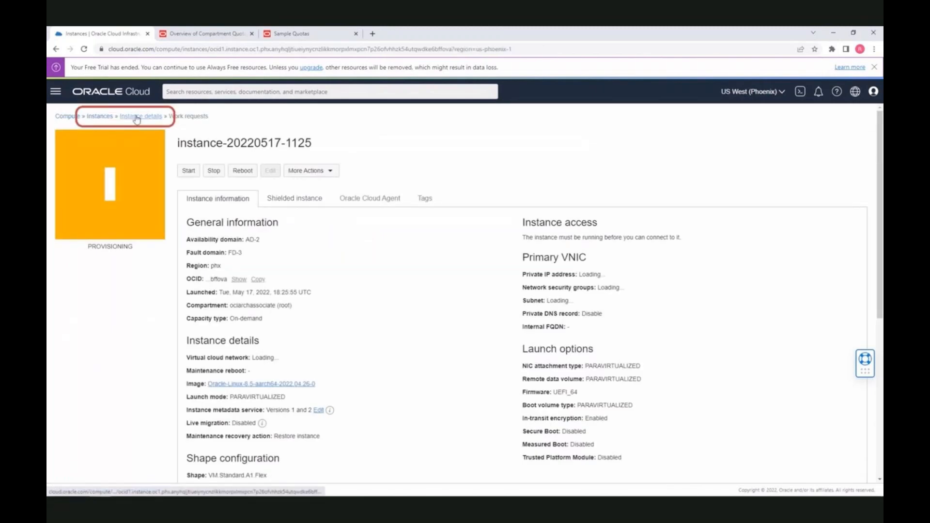
click(102, 117)
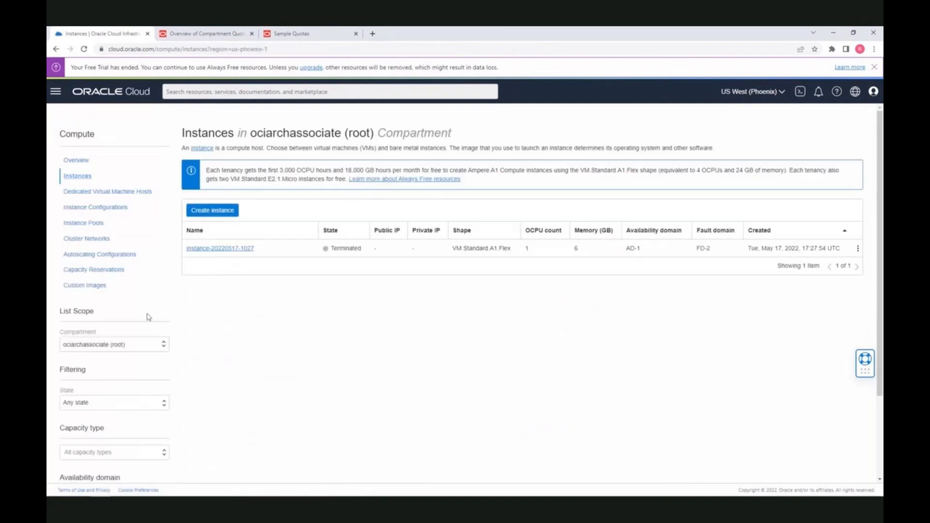
Switch to sandbox-compartment and start a new instance, checking its image and shape
click(154, 349)
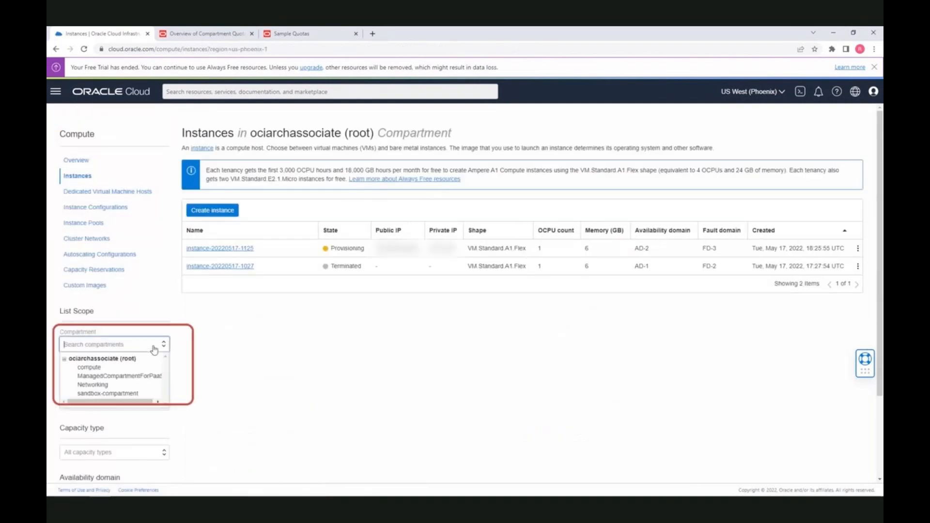
click(139, 394)
click(213, 173)
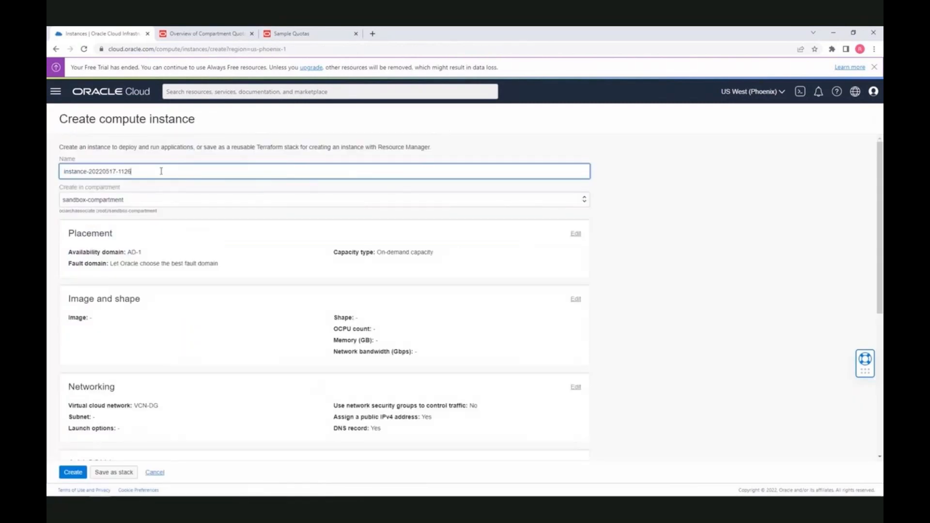
scroll(446, 204, down, 3)
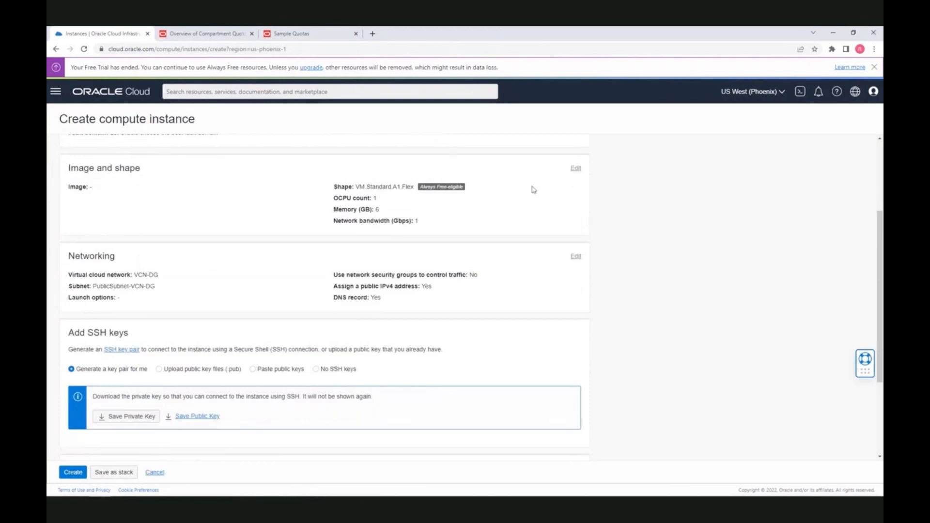
click(577, 169)
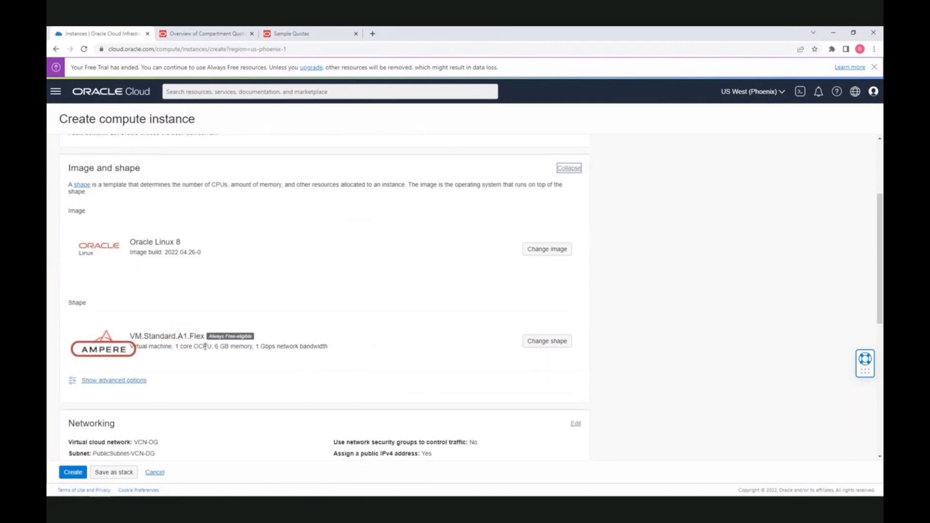
Attempt creation without SSH access, hit the quota error, and cancel the form
scroll(344, 367, down, 3)
scroll(344, 368, down, 4)
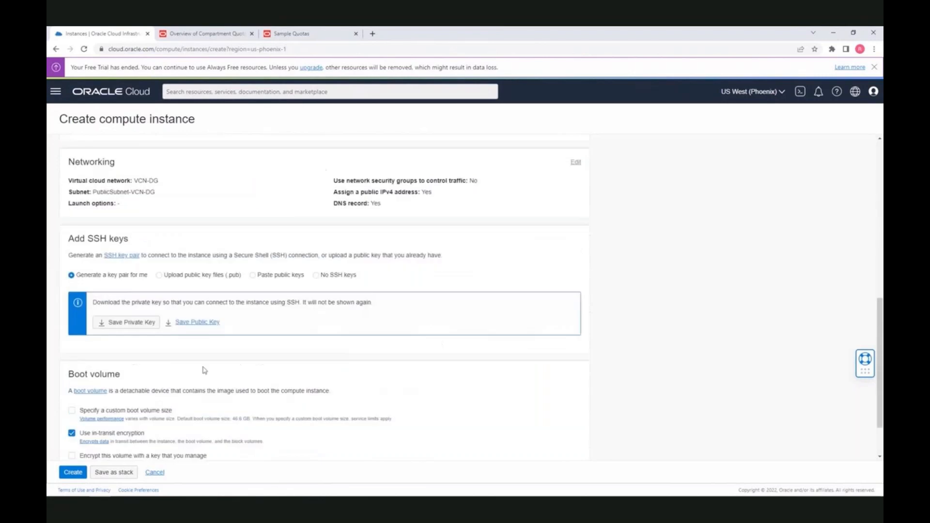
click(73, 473)
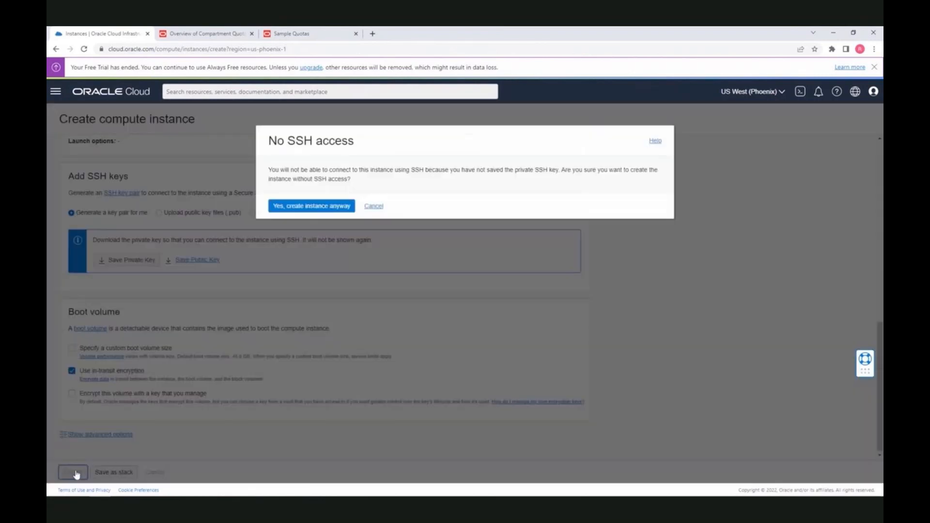
click(304, 208)
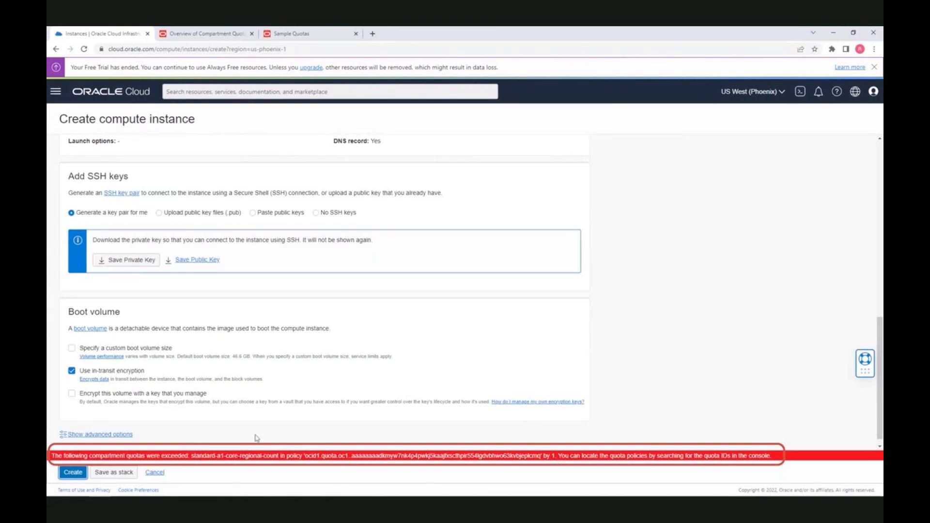
click(155, 472)
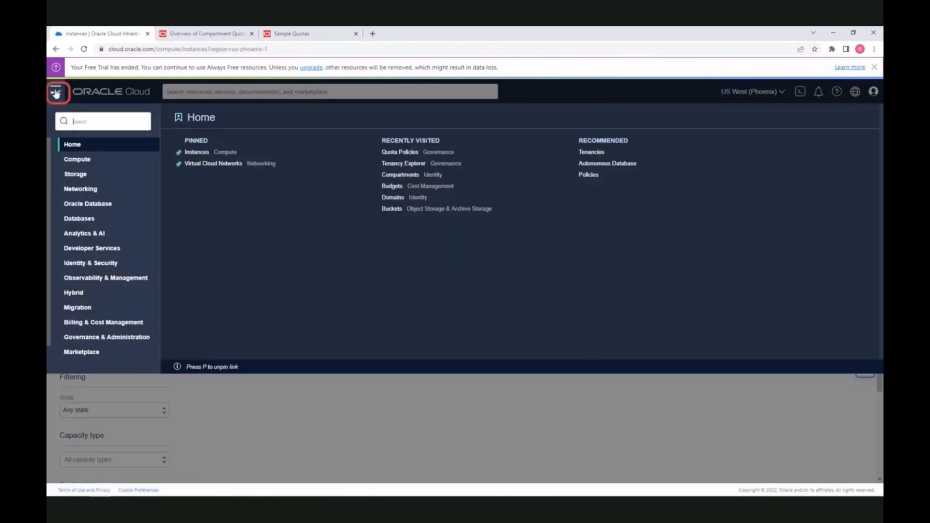
Open computequotapolicy under Governance & Administration > Quota Policies and delete it
click(56, 92)
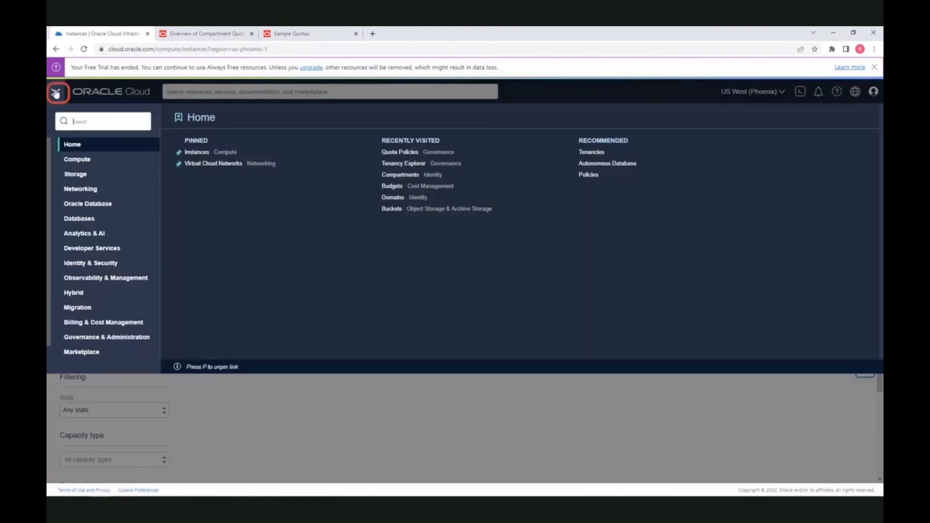
click(104, 340)
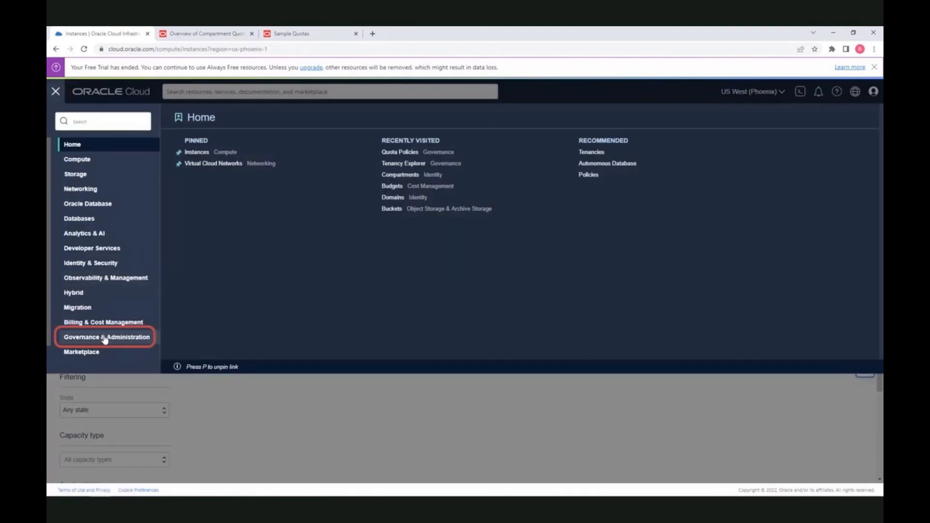
click(347, 162)
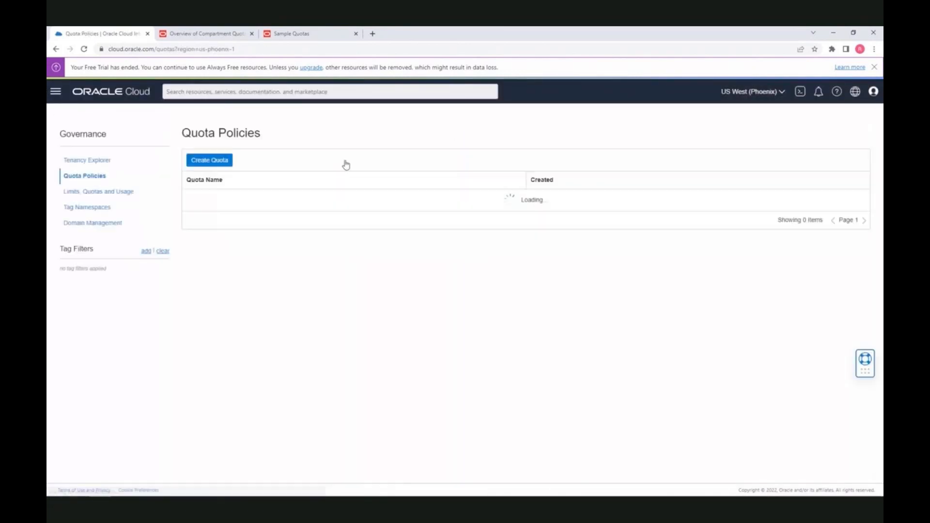
click(232, 198)
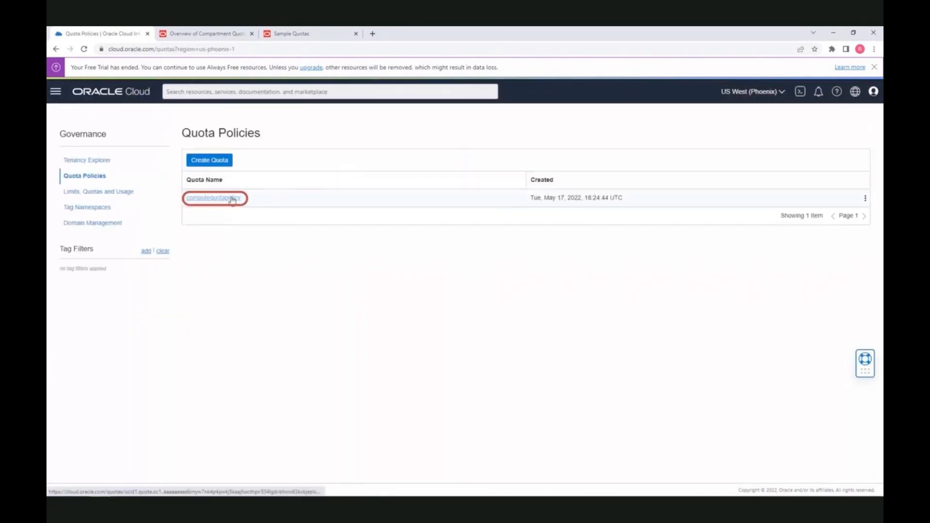
click(220, 167)
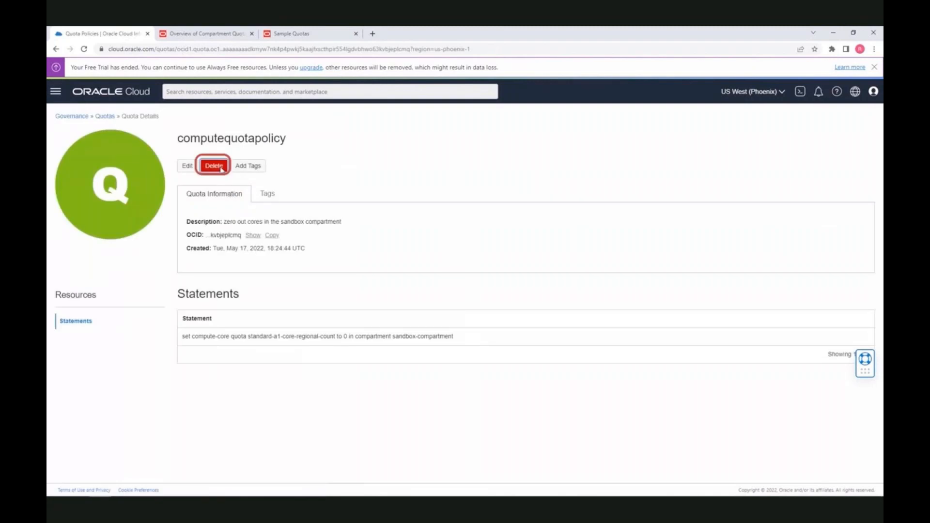
click(278, 200)
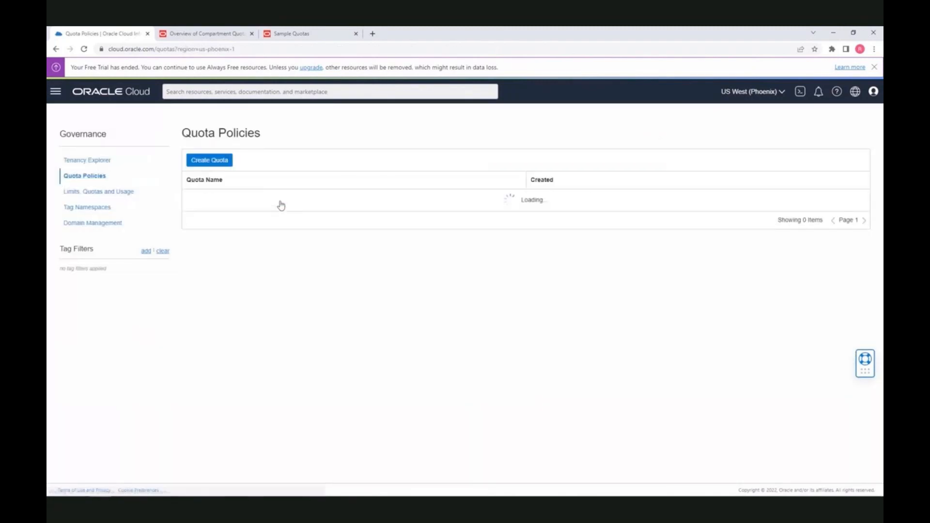
click(56, 92)
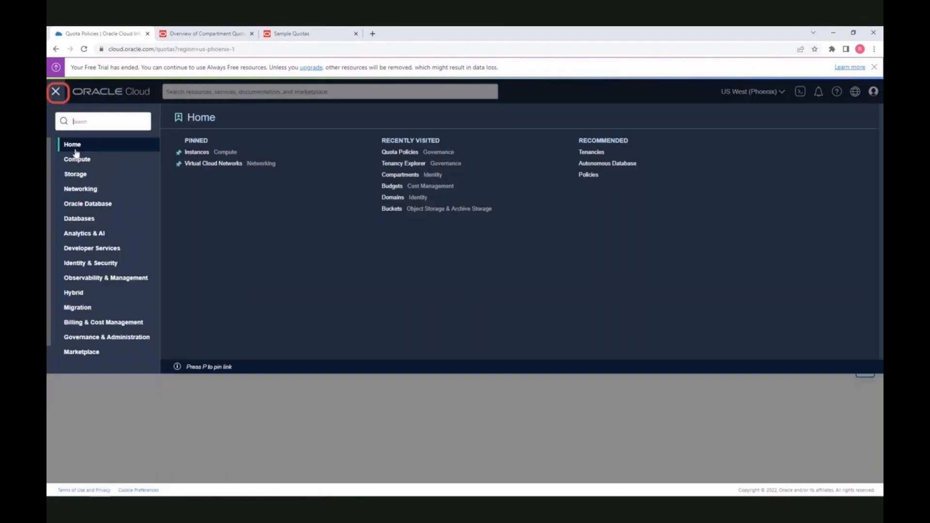
Start a new sandbox-compartment instance using the Ampere VM.Standard.A1.Flex shape
click(80, 160)
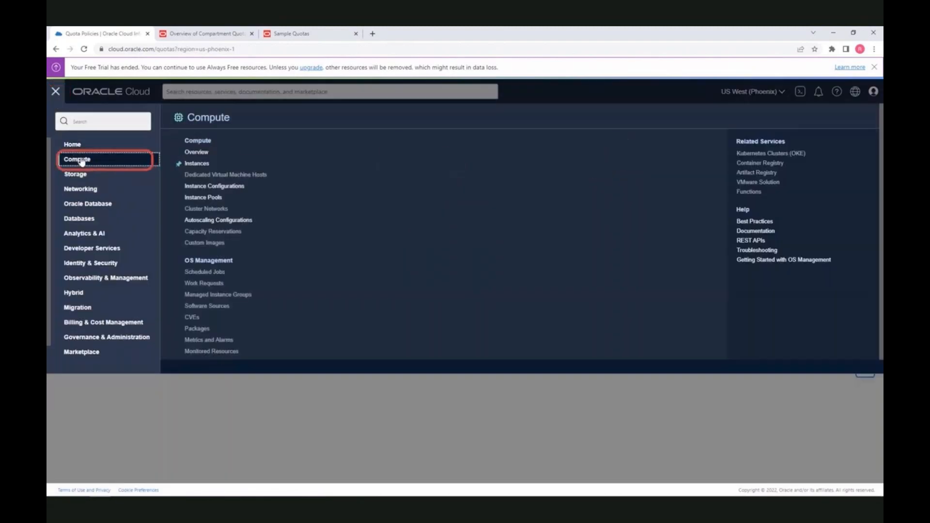
click(196, 164)
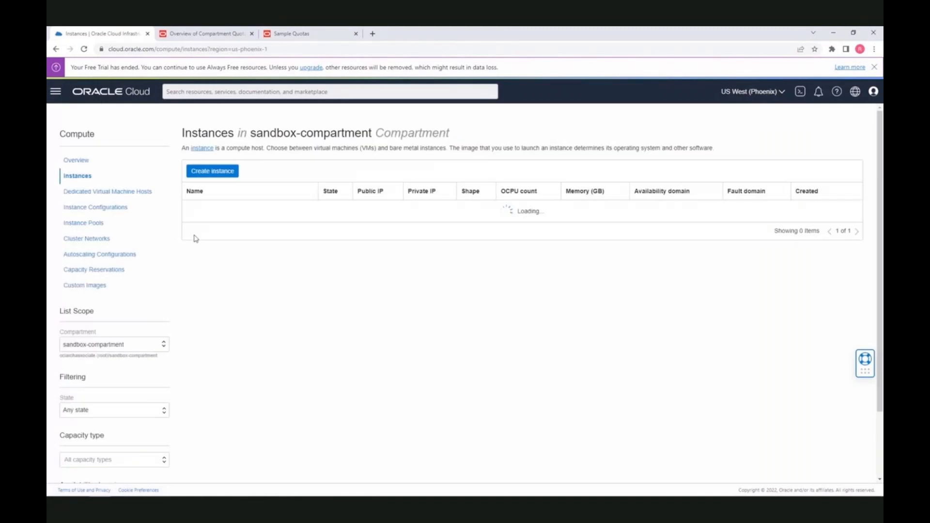
click(218, 174)
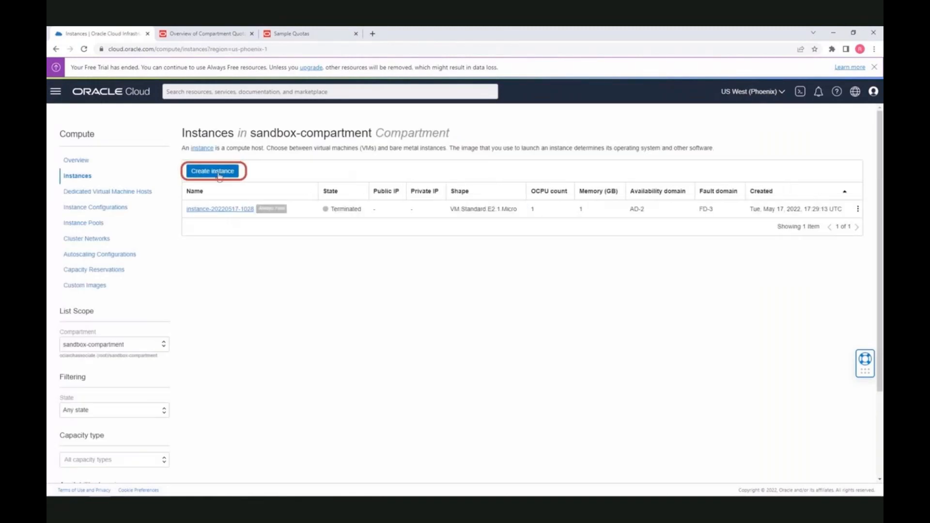
click(218, 173)
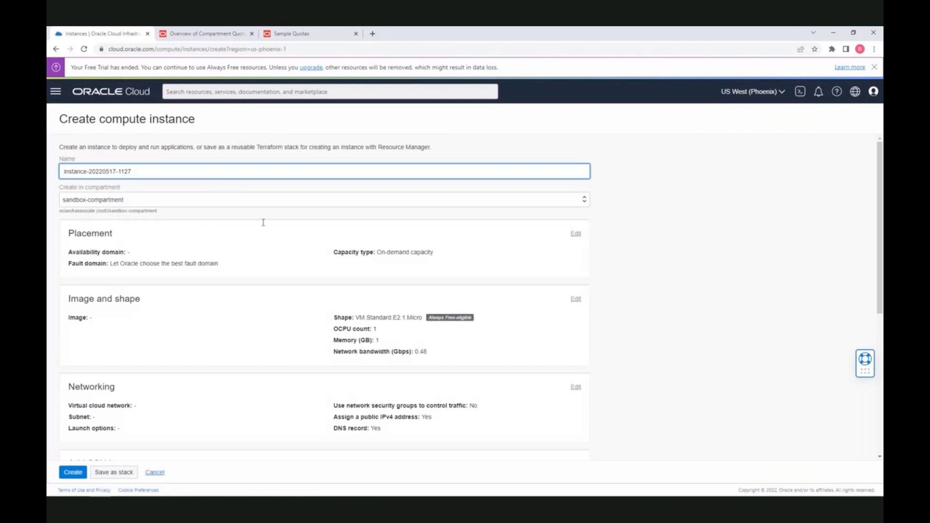
scroll(431, 324, down, 3)
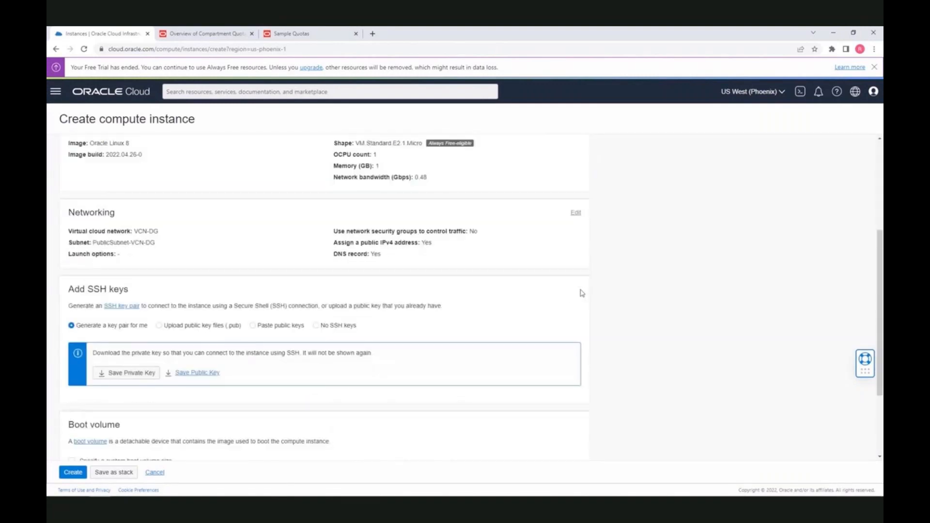
scroll(582, 293, up, 2)
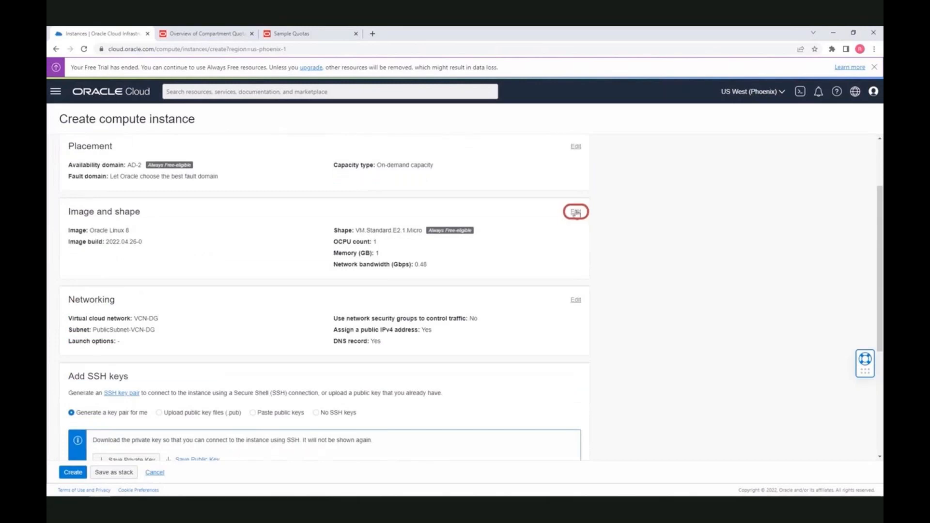
click(576, 213)
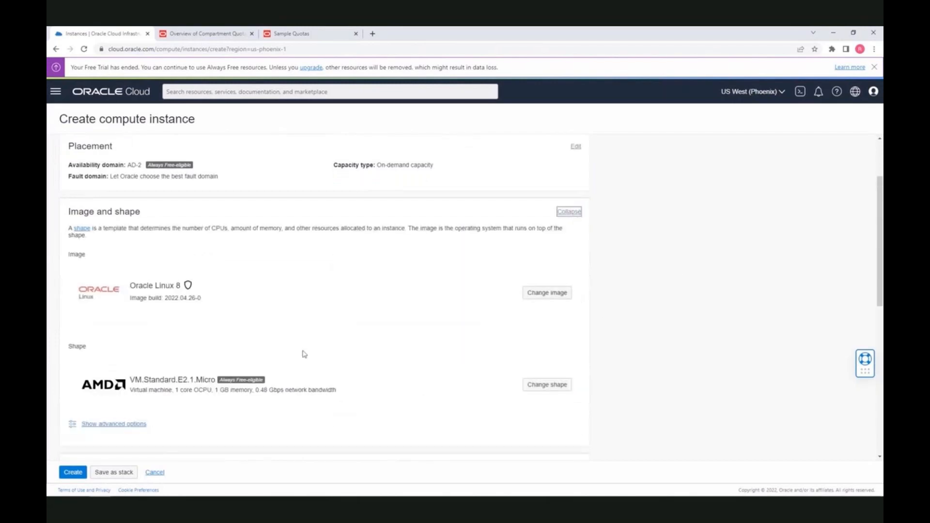
click(553, 385)
click(644, 312)
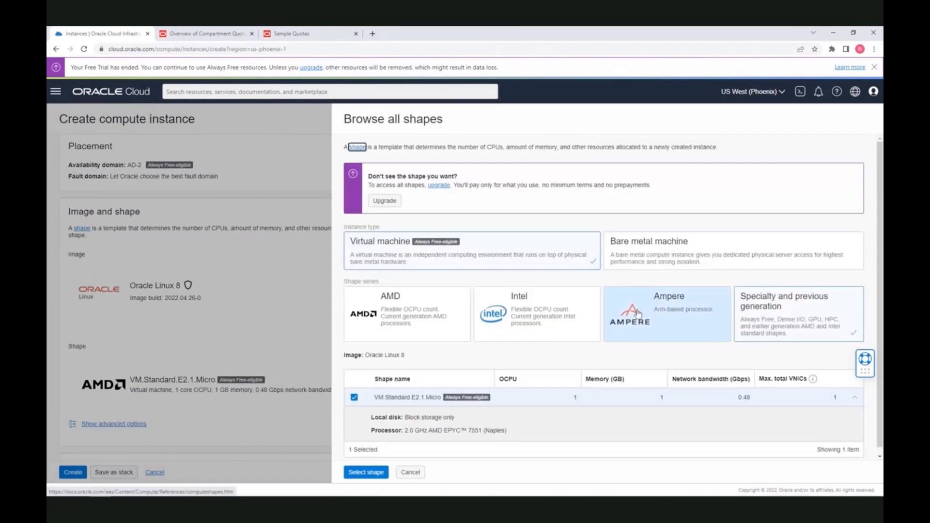
click(354, 397)
click(368, 473)
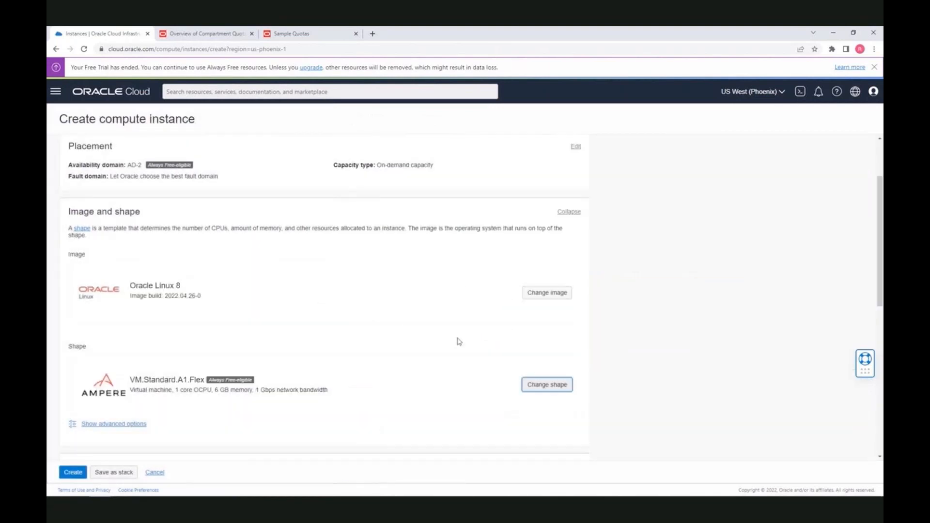
scroll(387, 344, down, 5)
scroll(218, 388, down, 3)
click(72, 473)
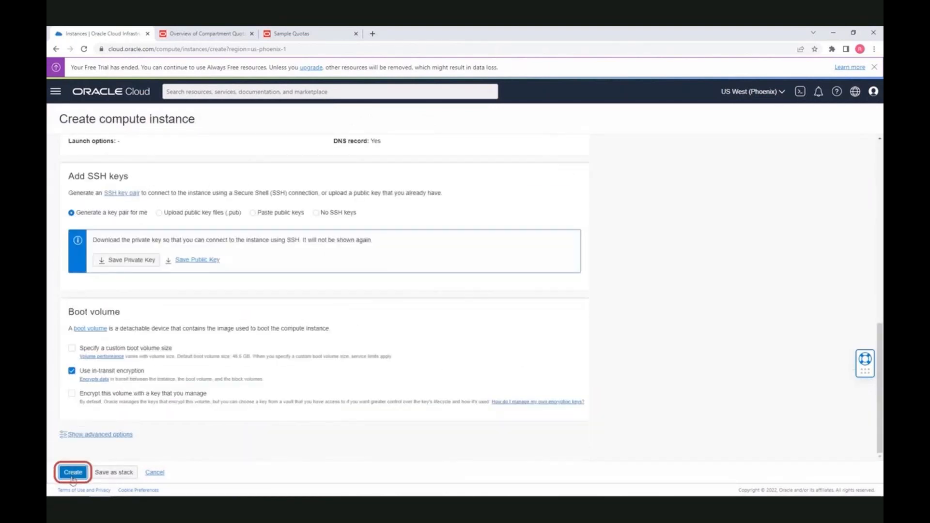
click(291, 206)
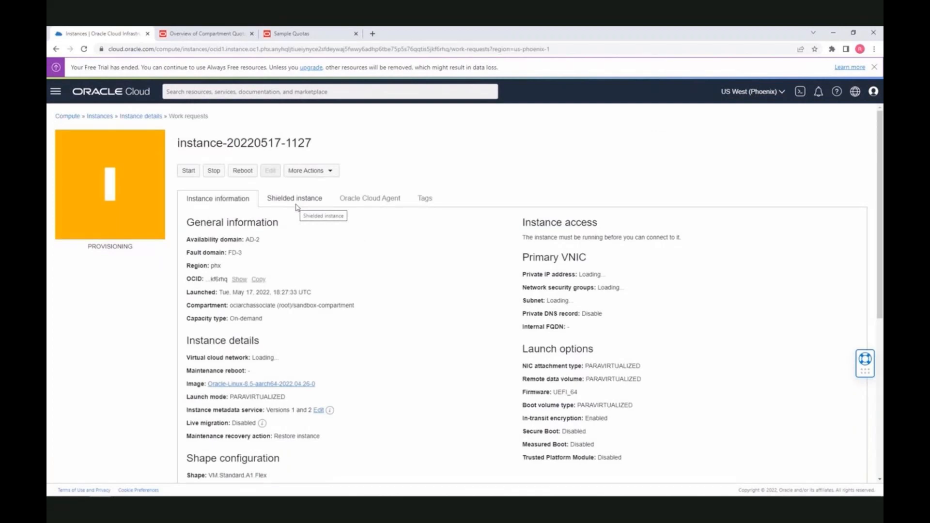
click(151, 118)
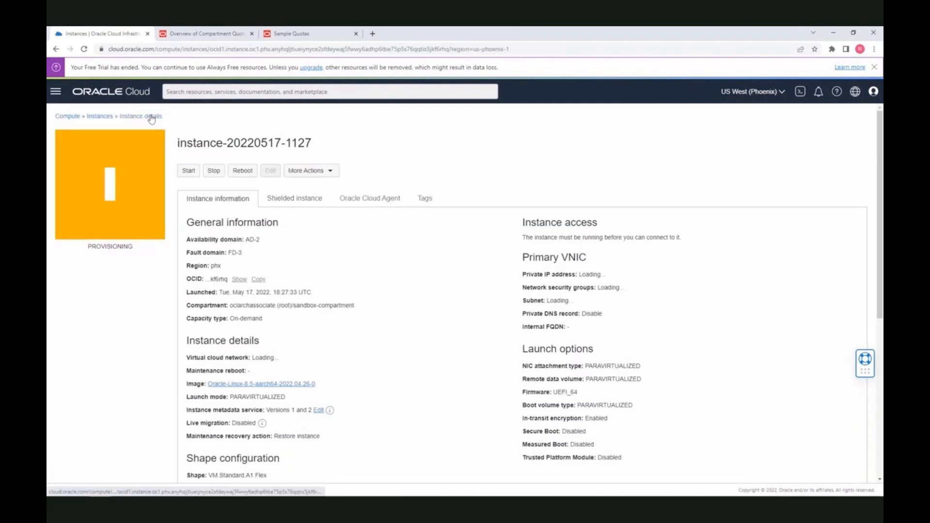
click(103, 117)
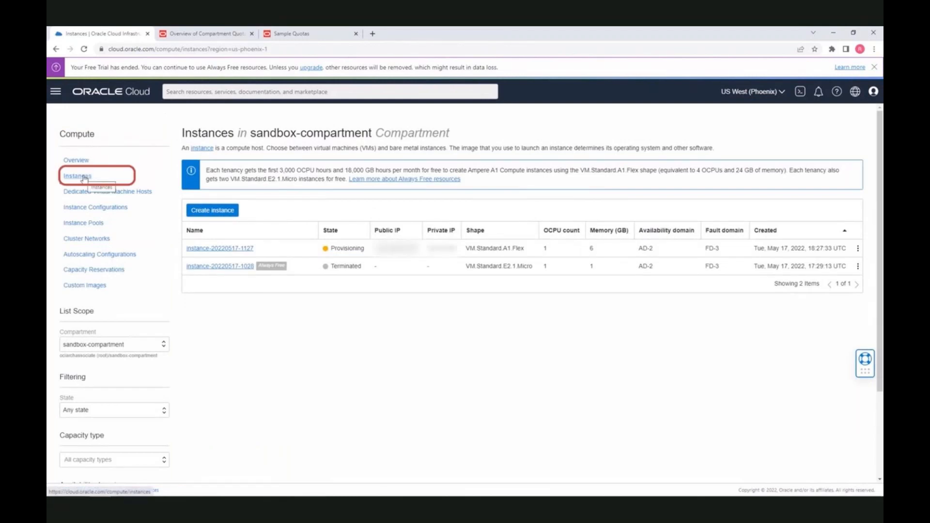
Open Billing & Cost Management's Budgets page, listing the demobudget and Sandbox budgets
click(56, 93)
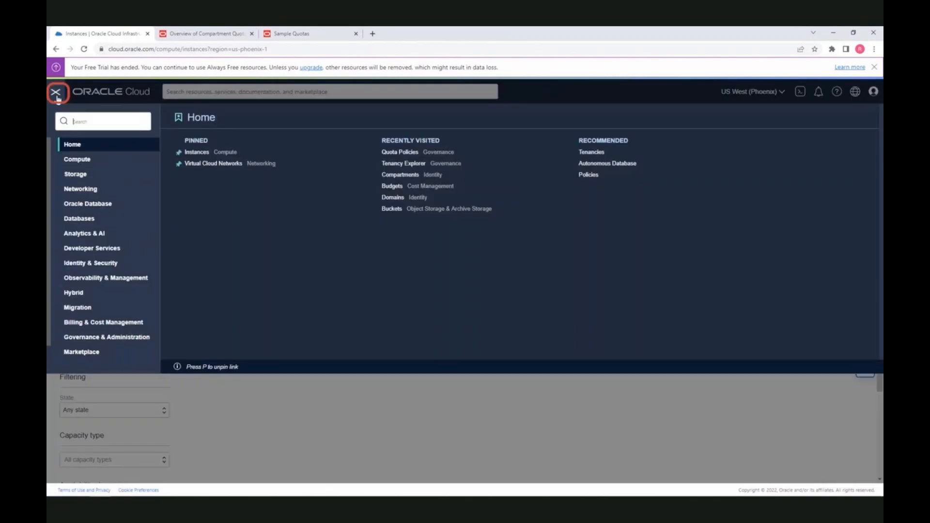
click(103, 324)
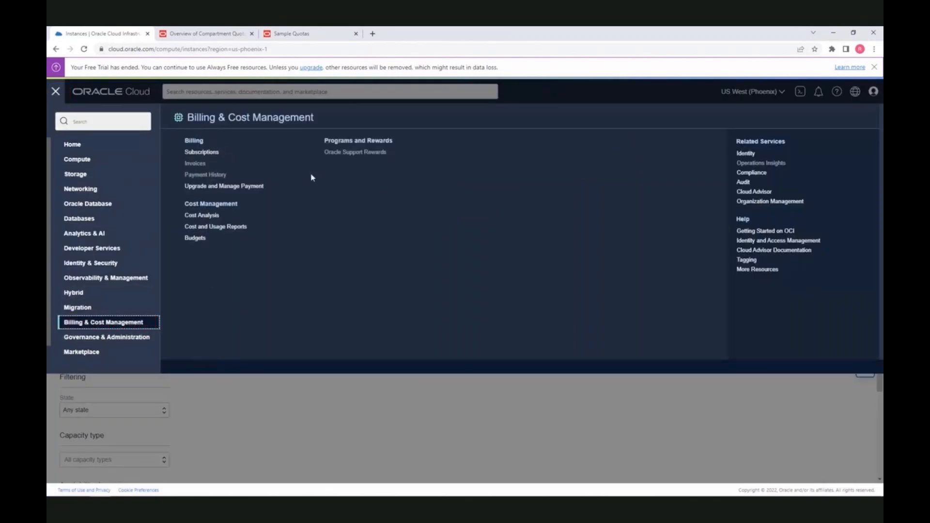
click(196, 238)
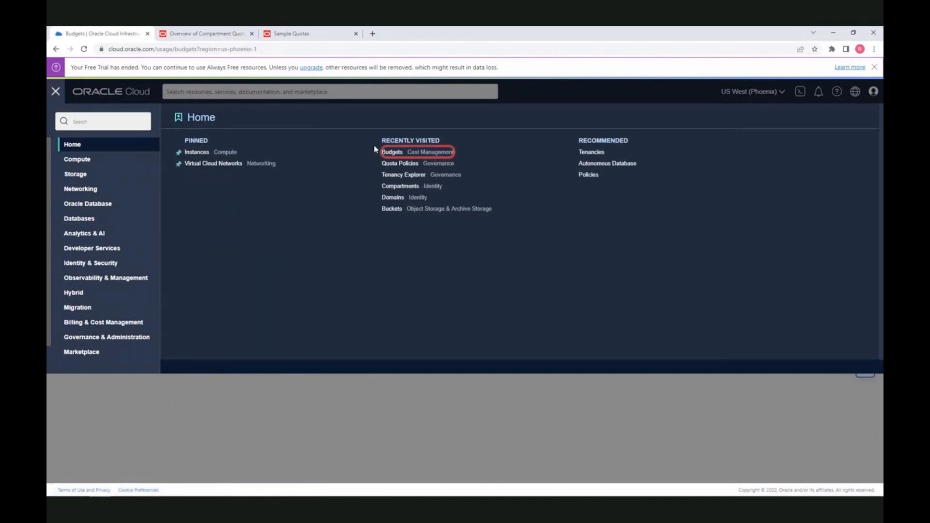
click(384, 153)
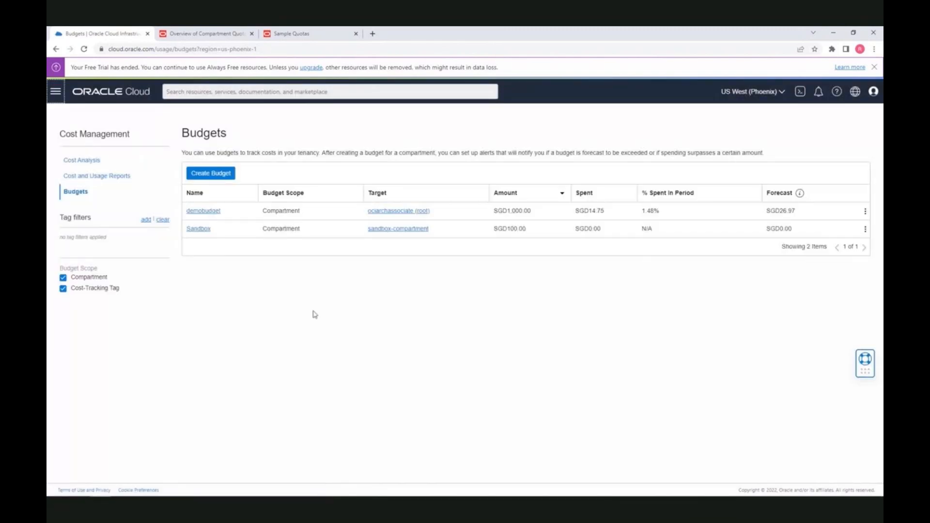
Start a new budget described 'for sandbox compartment', targeting sandbox-compartment
click(220, 175)
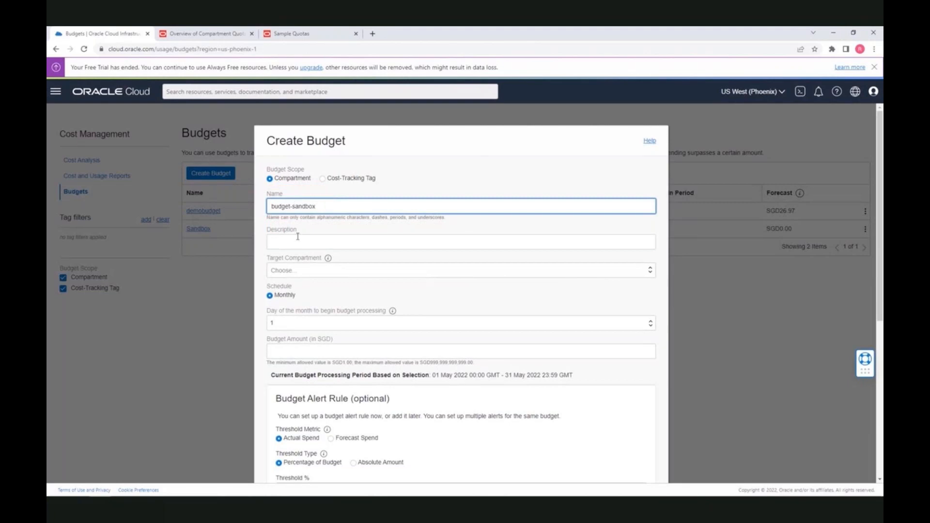
text(for sandbox compartment)
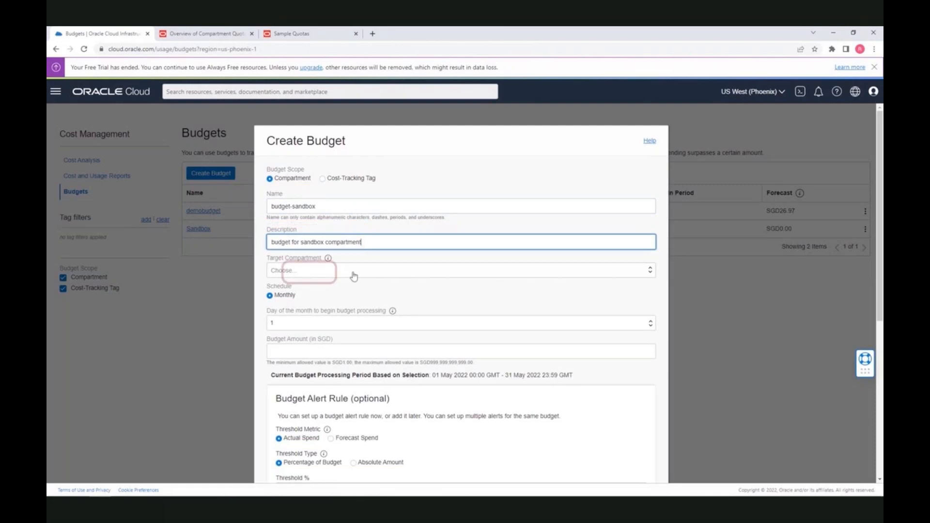
click(352, 272)
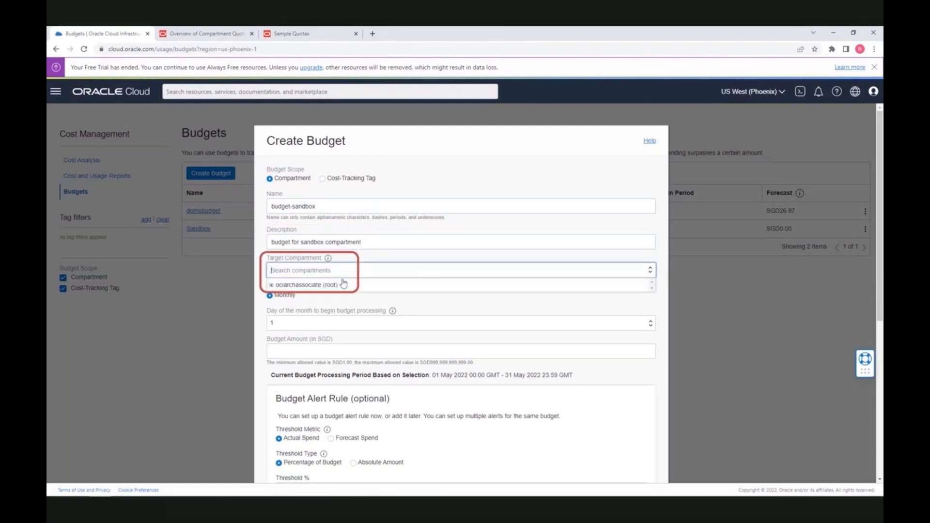
click(272, 286)
click(311, 322)
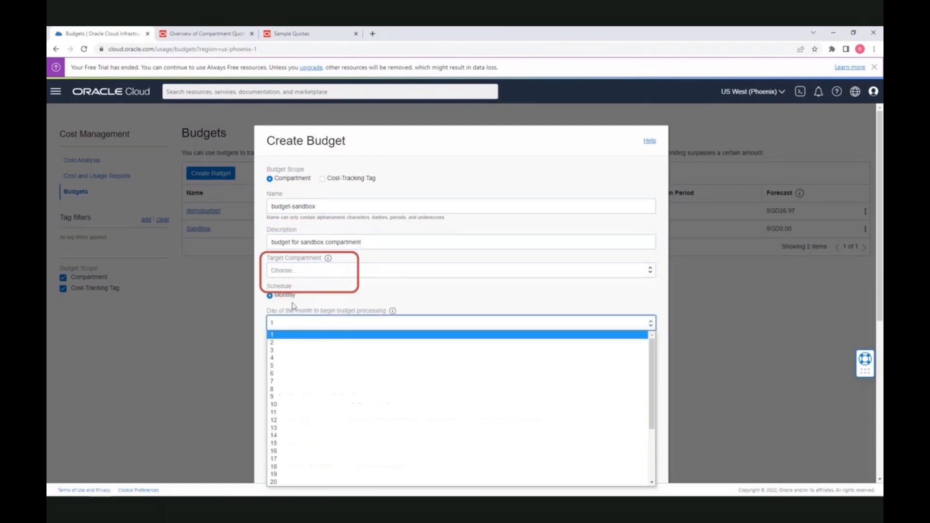
click(300, 272)
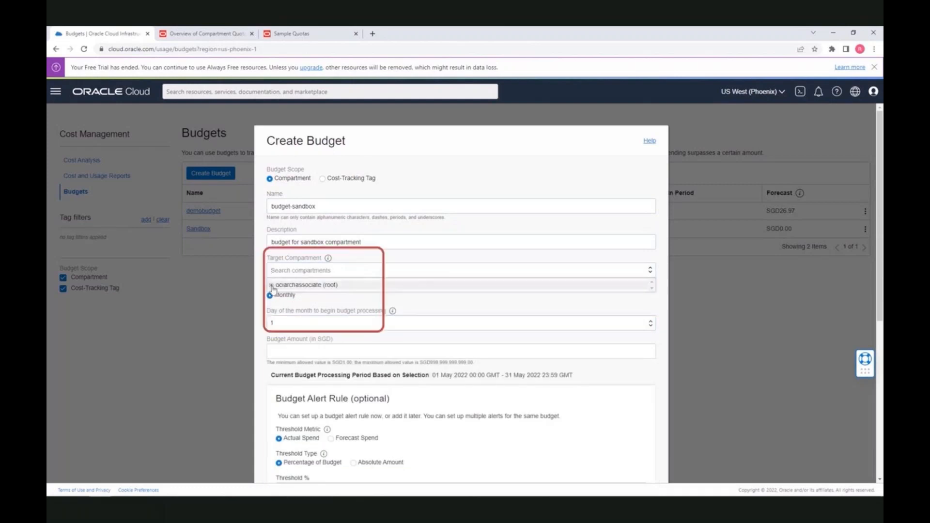
click(278, 286)
click(296, 294)
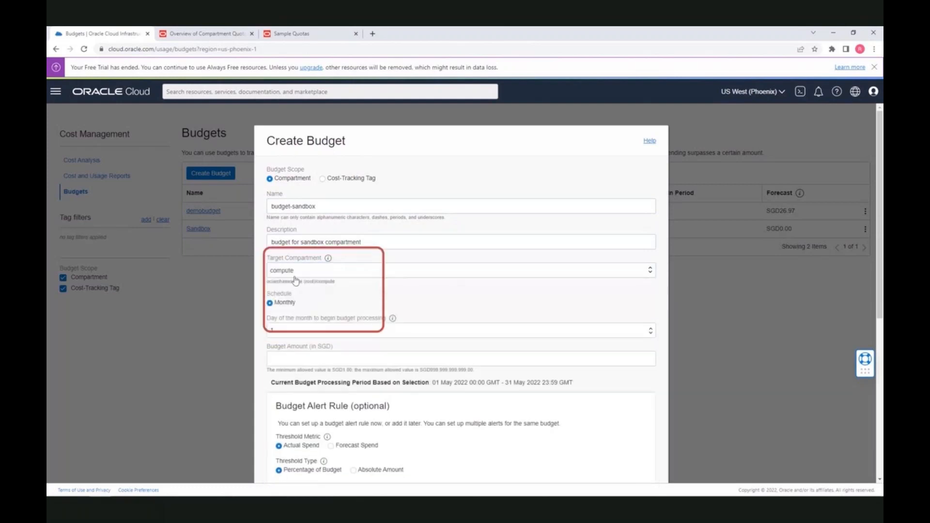
click(297, 276)
click(312, 322)
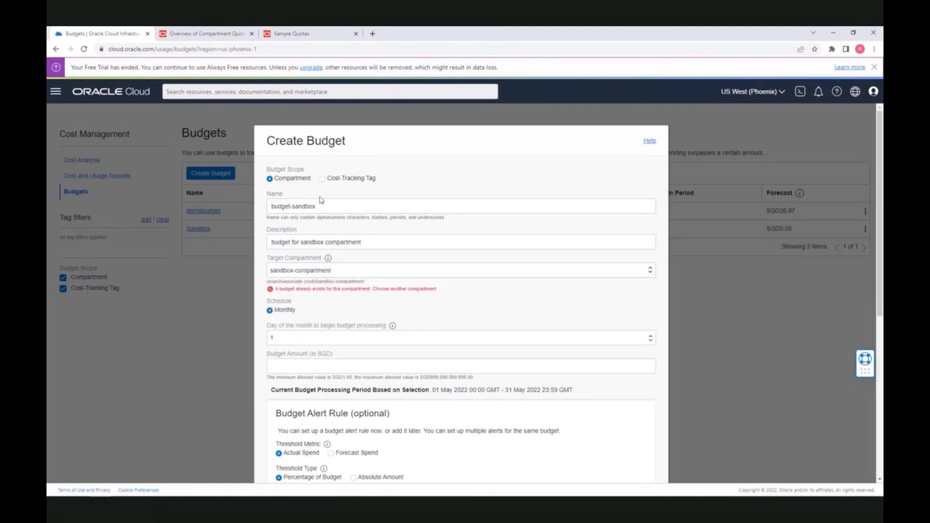
Change 'sandbox' to 'compute' in the budget name and description, and target the compute compartment
double_click(301, 207)
text(compute)
double_click(314, 242)
text(compute)
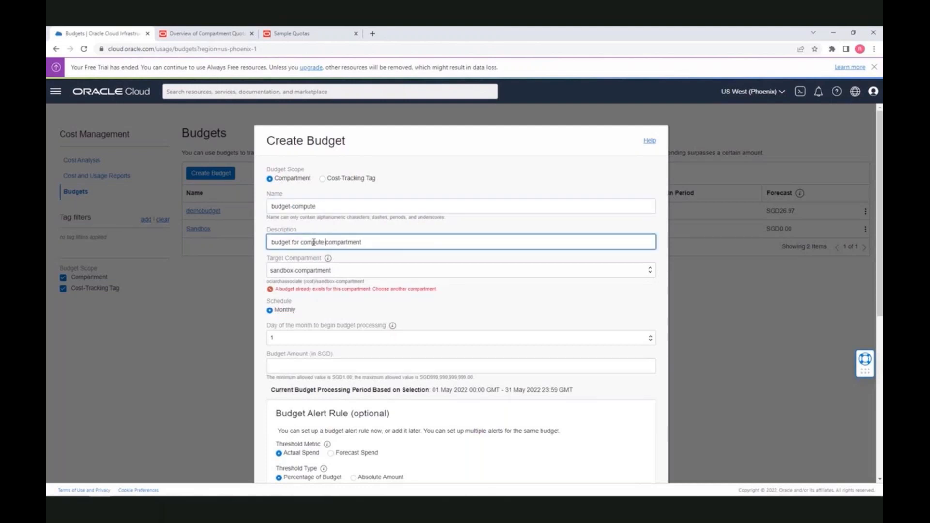
click(293, 273)
click(305, 294)
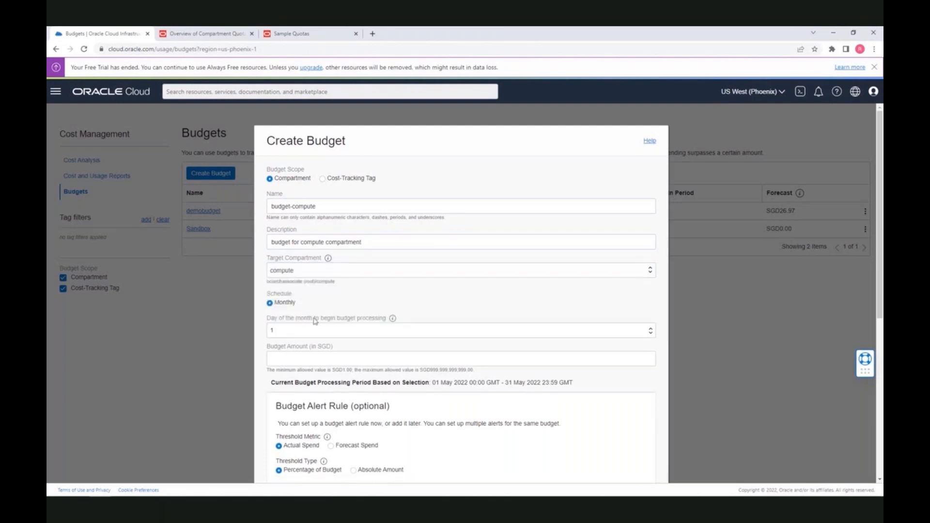
Set the budget amount to 100 with a 90% threshold alert and email recipients, then create it
scroll(300, 306, down, 1)
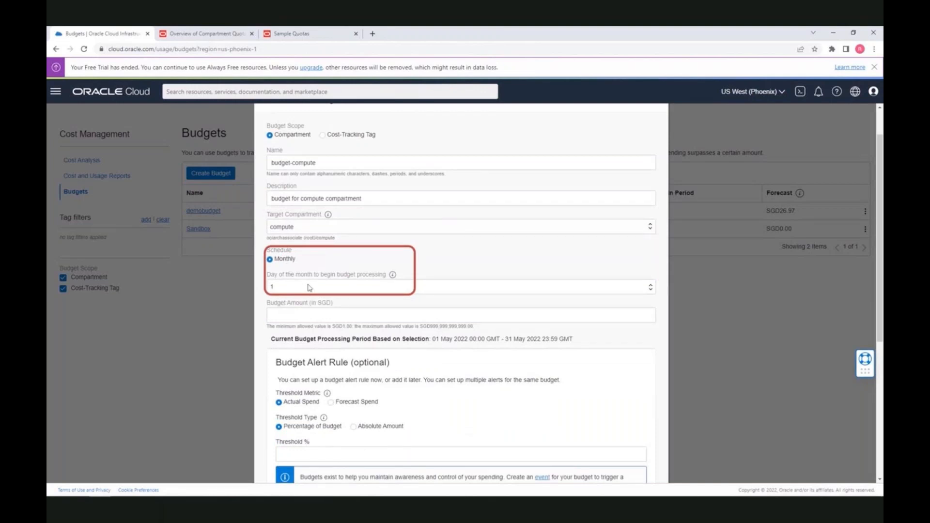
click(310, 313)
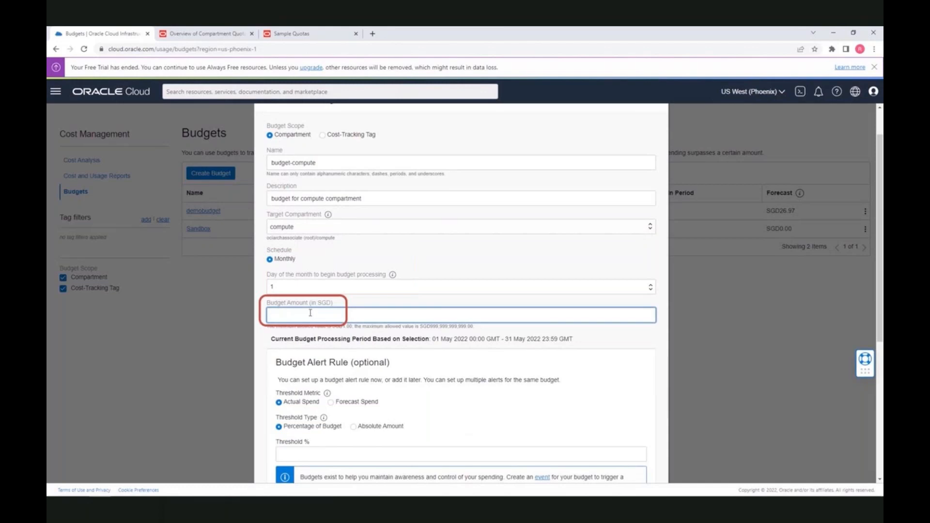
text(100)
scroll(310, 313, down, 2)
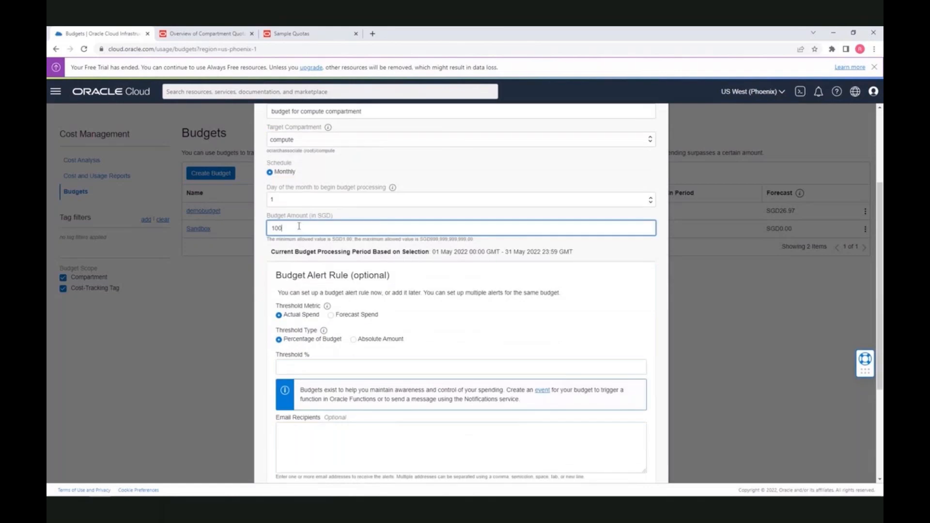
scroll(323, 294, down, 2)
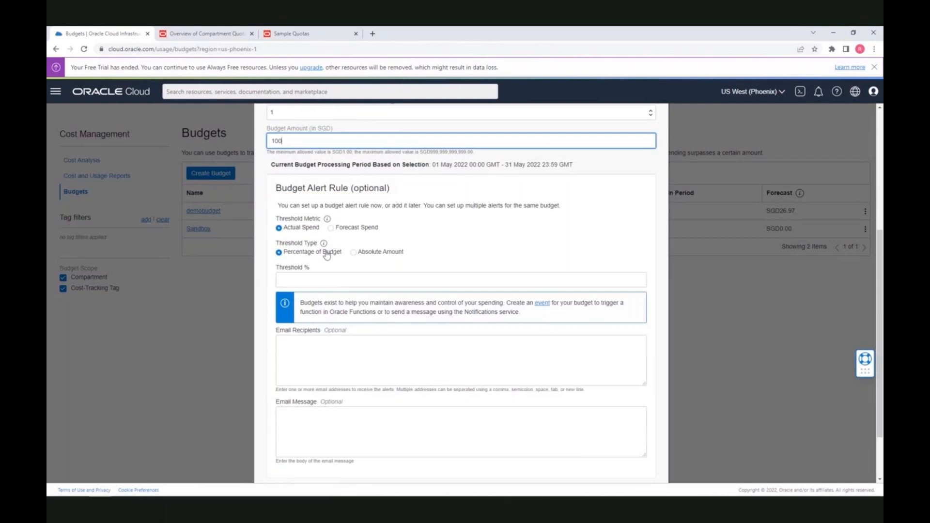
mouse_move(323, 243)
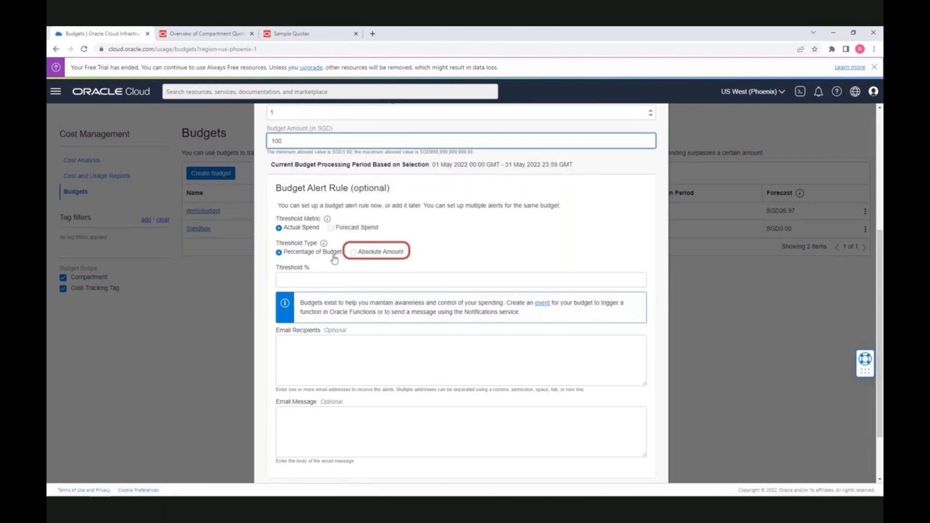
click(322, 279)
text(90)
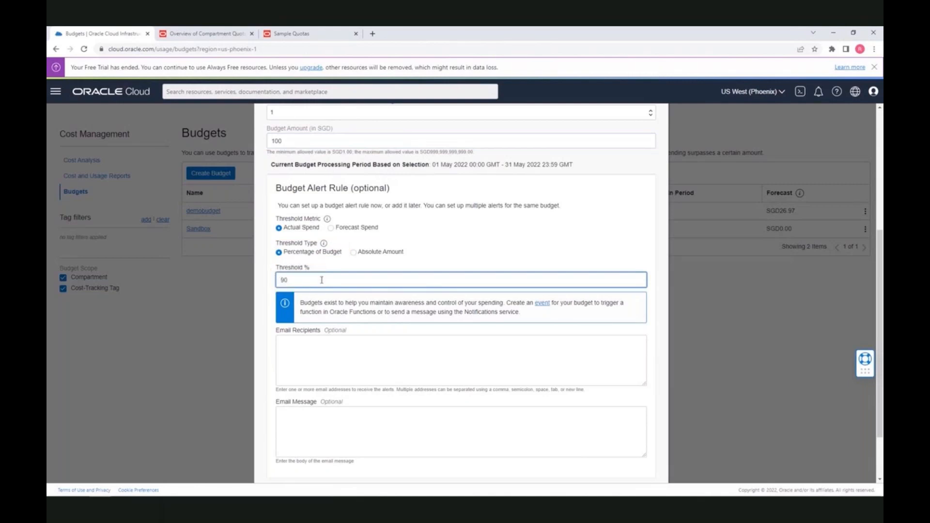
click(307, 342)
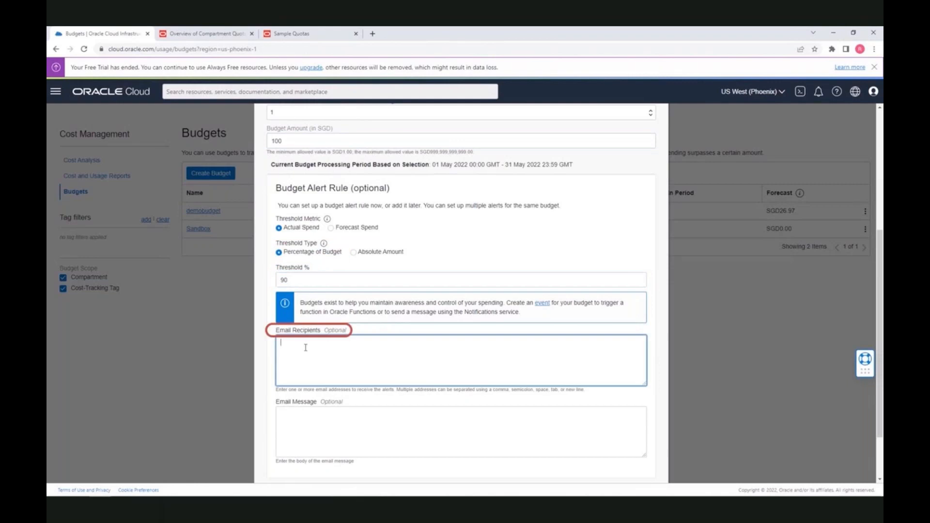
scroll(326, 350, down, 3)
click(281, 448)
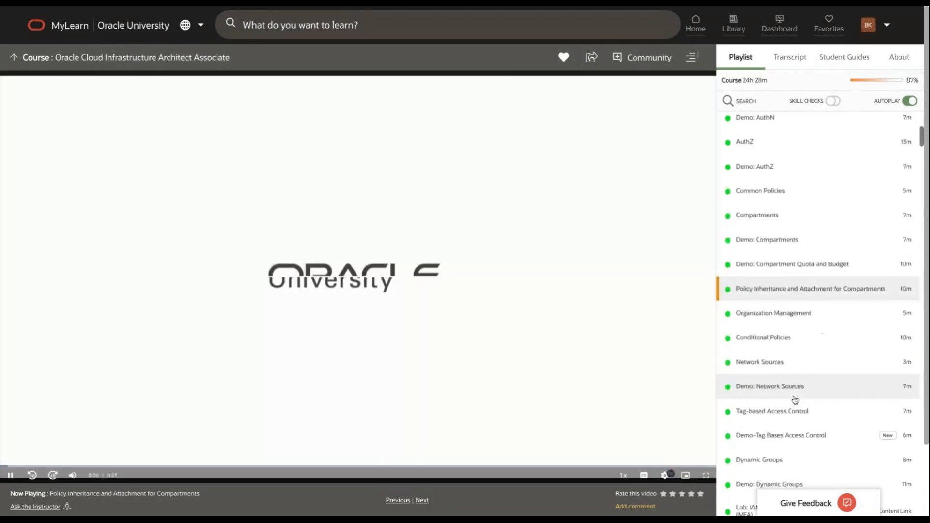
Play the 'Demo: Network Sources' lesson from the Playlist in full screen
click(792, 391)
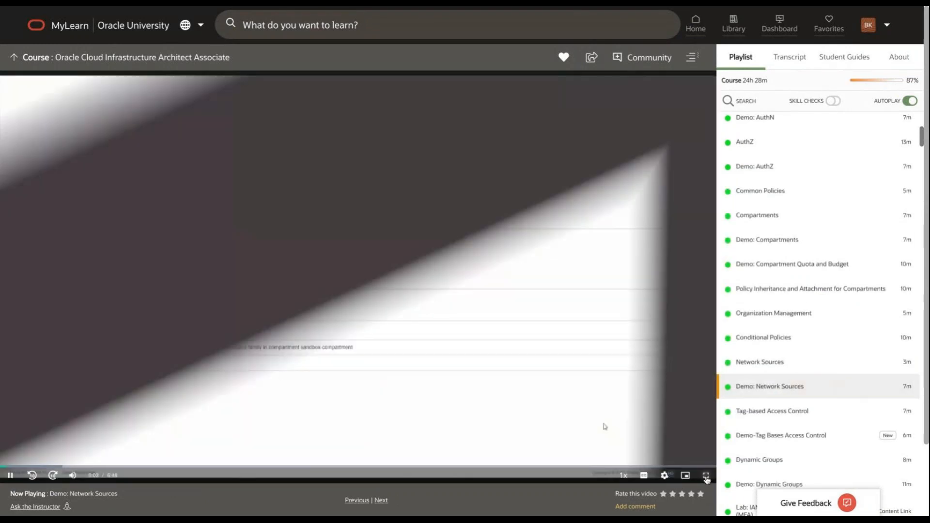
click(706, 477)
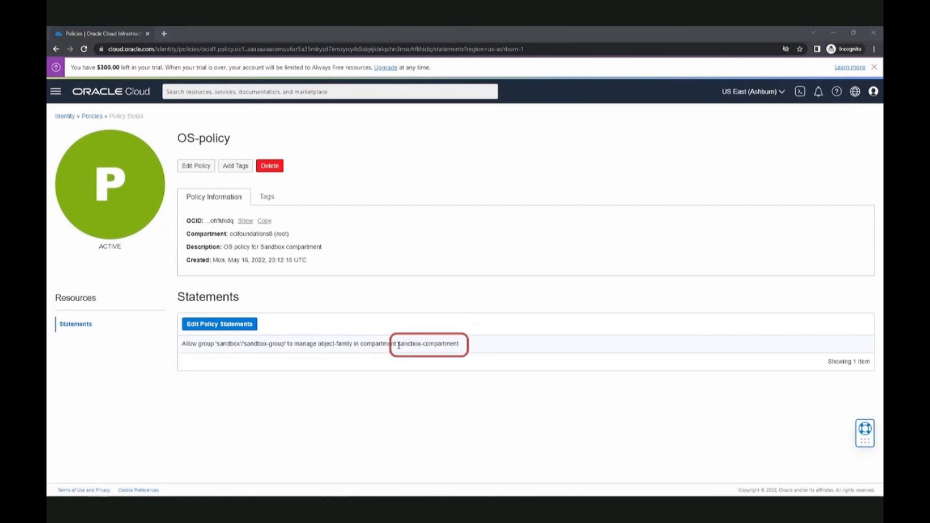
Highlight sandbox-compartment, sandbox-group and the sandbox domain in OS-policy's statement, then open the main menu
drag(399, 344, 461, 348)
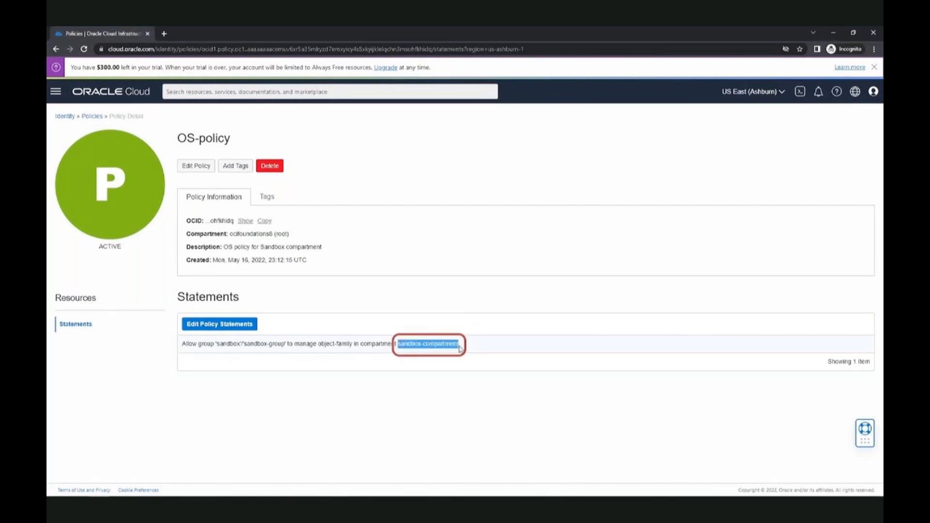
drag(244, 344, 286, 344)
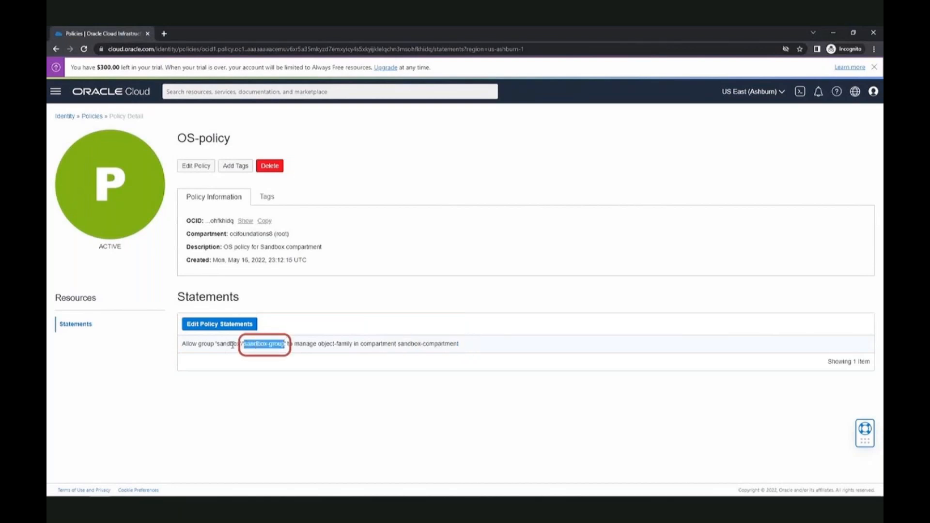
drag(220, 345, 240, 343)
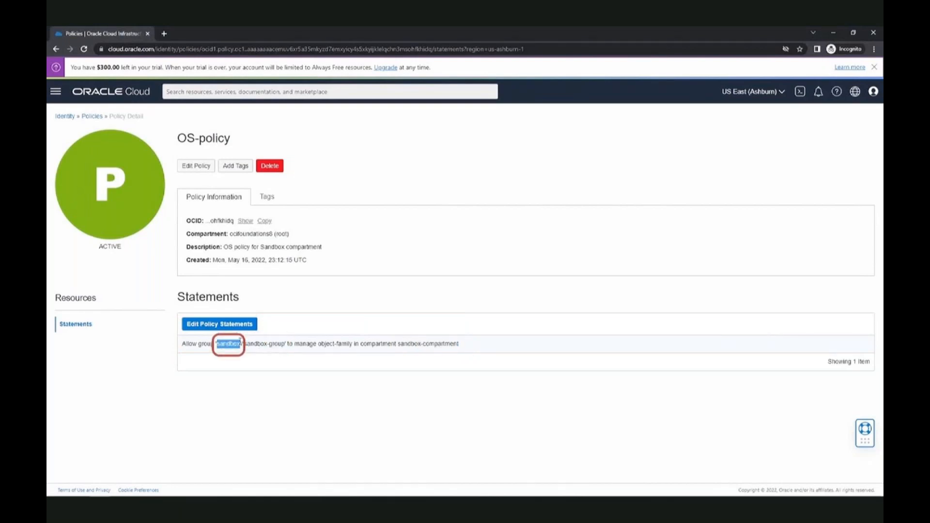
click(252, 344)
double_click(252, 344)
double_click(231, 345)
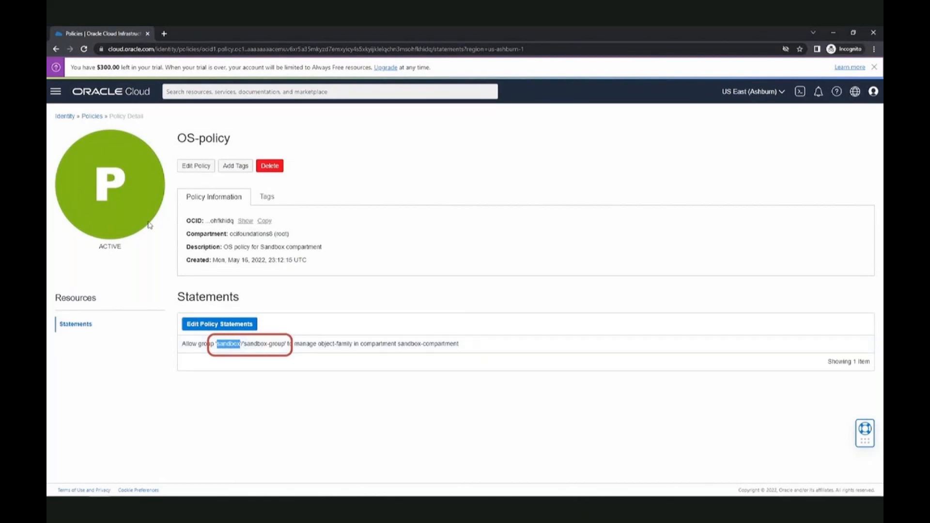
click(55, 91)
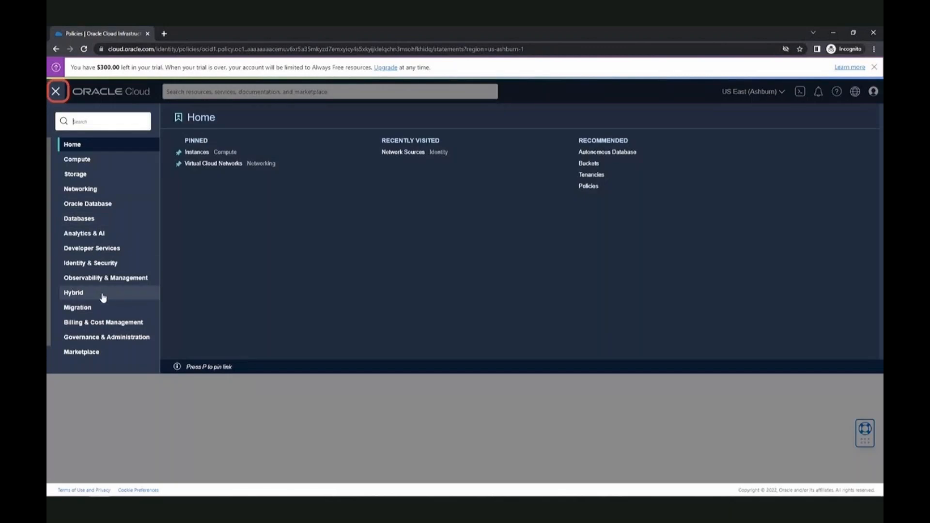
Open the sandbox identity domain and review its users
click(103, 264)
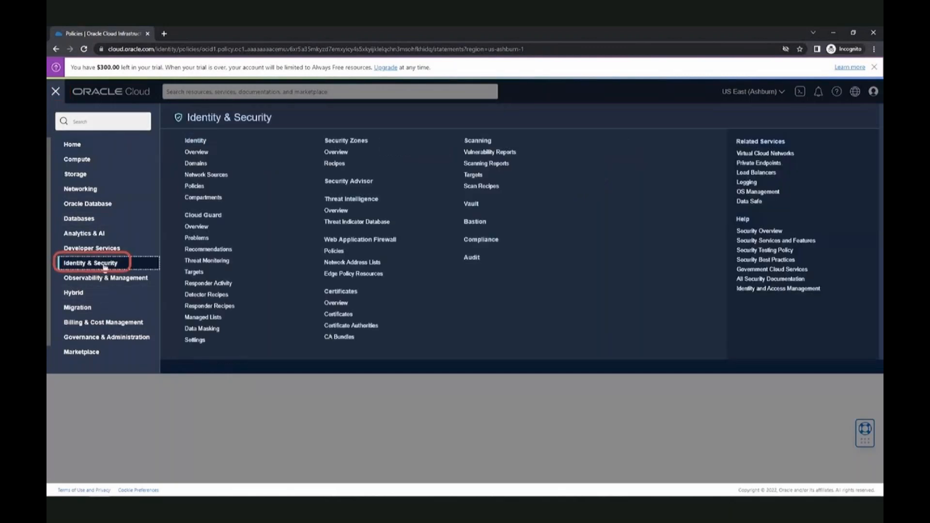
click(201, 165)
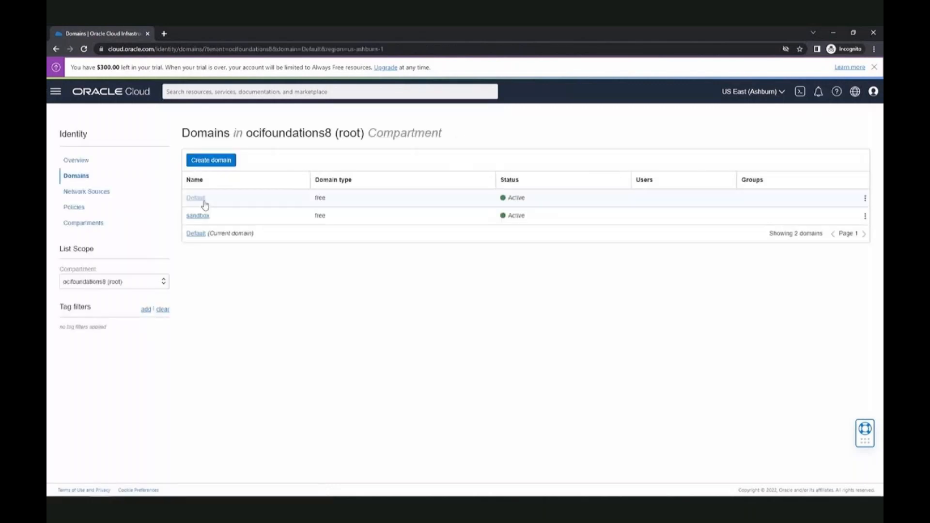
click(203, 216)
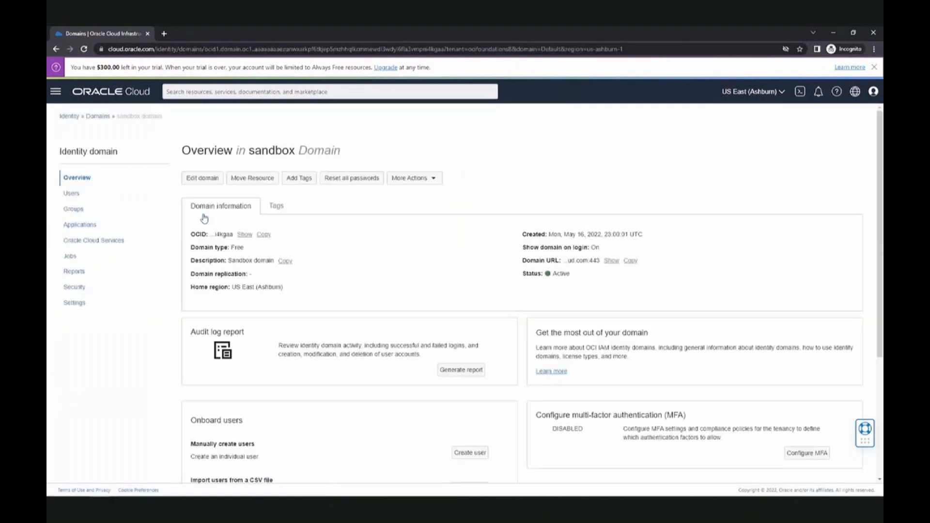
click(73, 195)
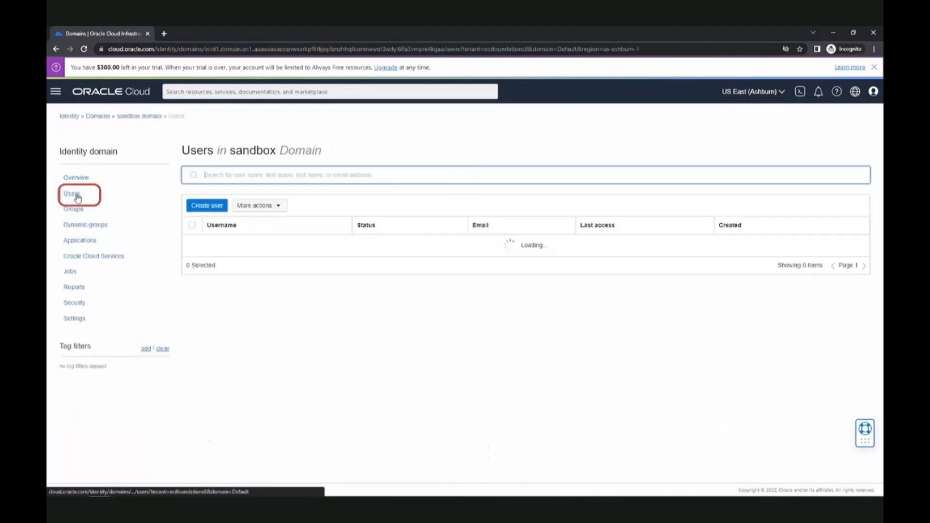
click(219, 244)
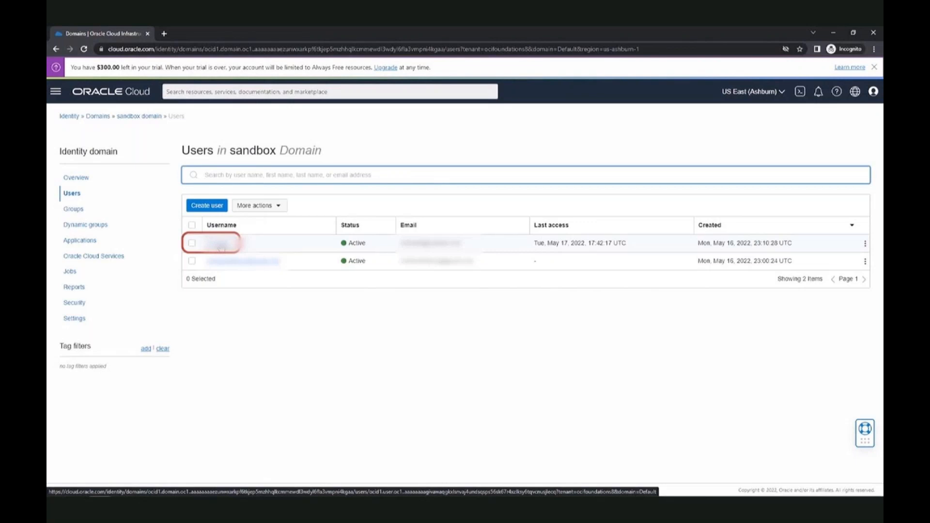
Review the sandbox-group members, then return to the sandbox domain overview
click(73, 209)
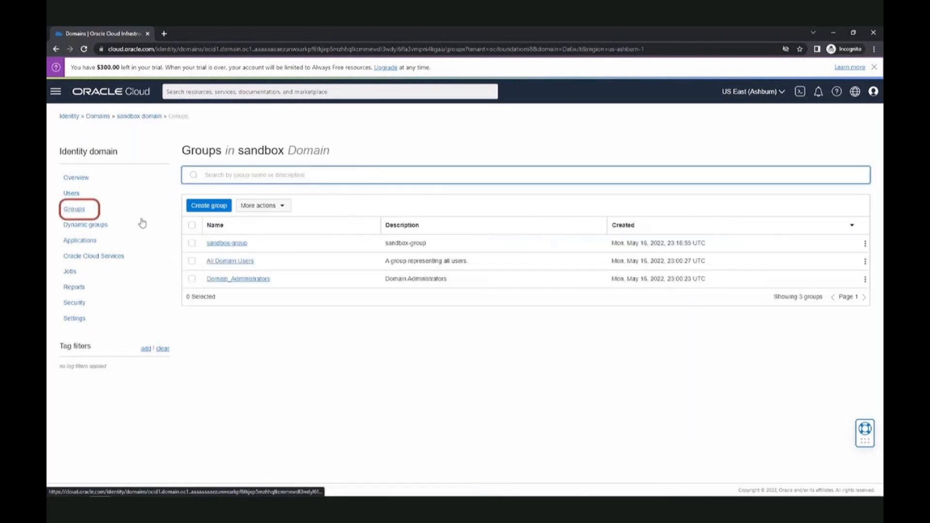
click(224, 243)
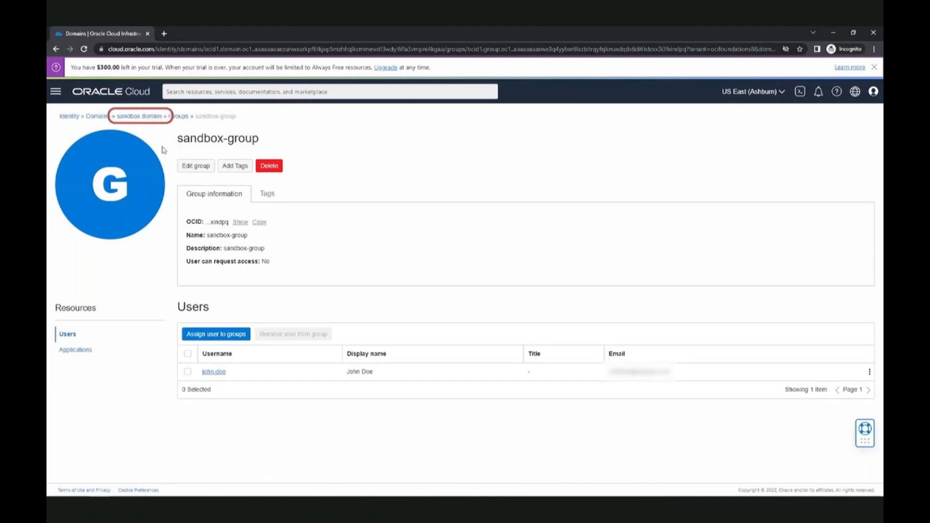
click(140, 117)
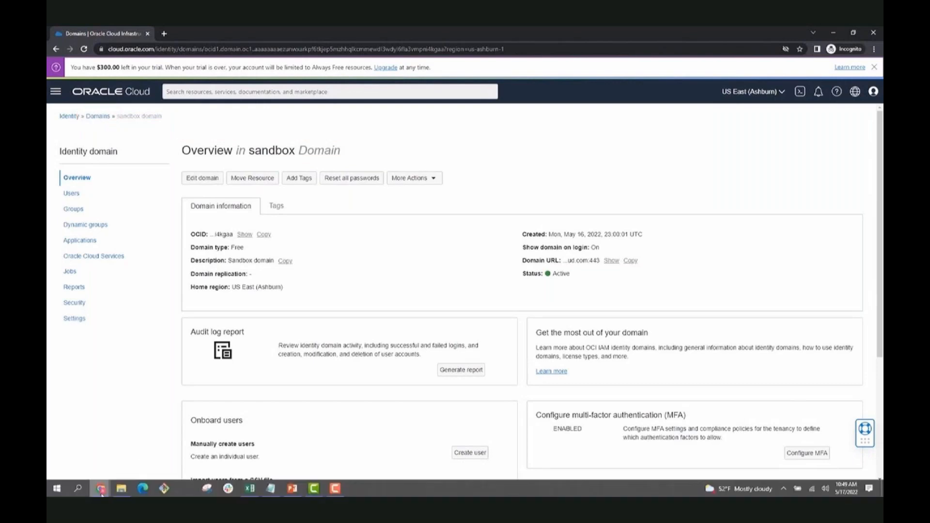
click(101, 490)
click(92, 460)
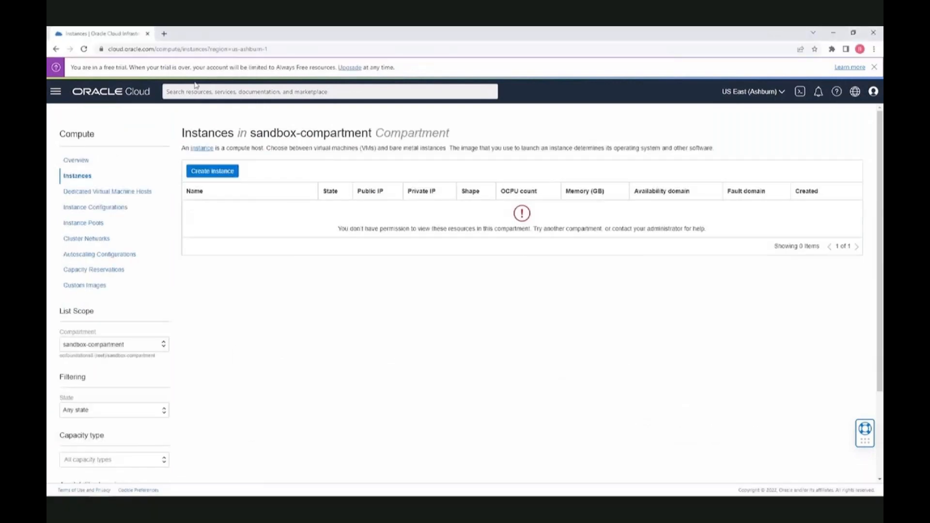
click(872, 92)
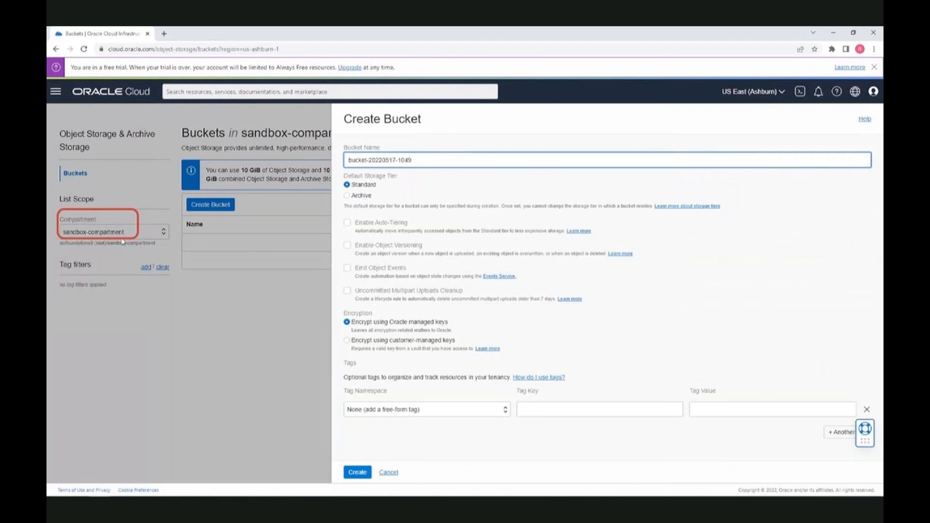
click(358, 472)
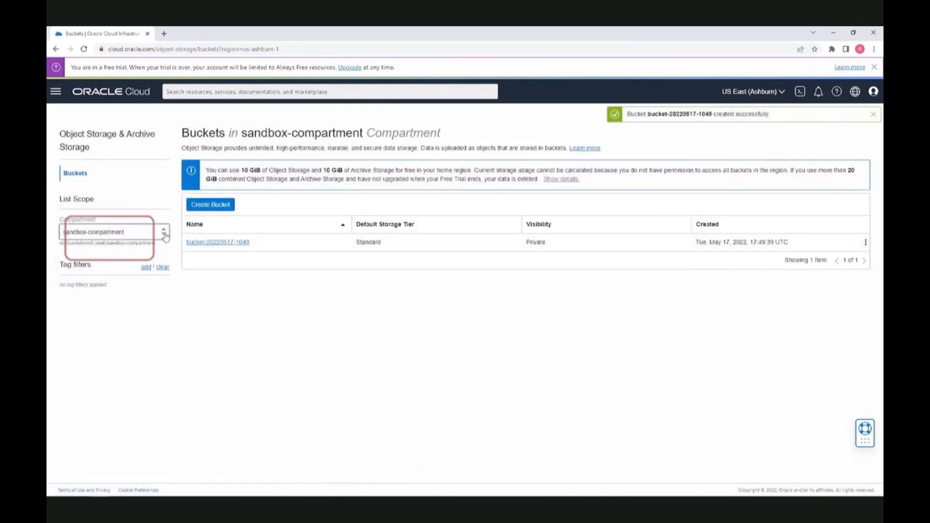
click(145, 232)
click(154, 245)
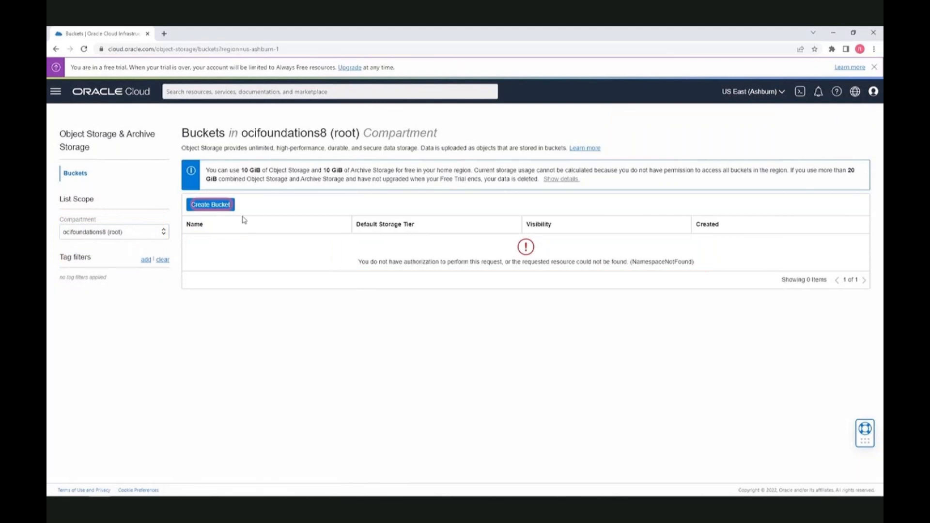
Attempt a bucket in the root compartment, cancel after the error, and return to sandbox-compartment's buckets
click(214, 204)
click(363, 473)
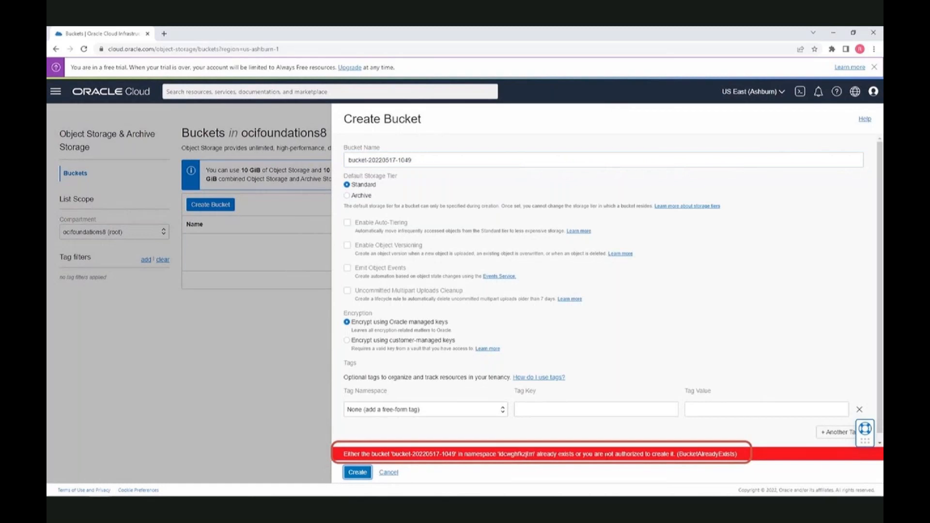
click(393, 474)
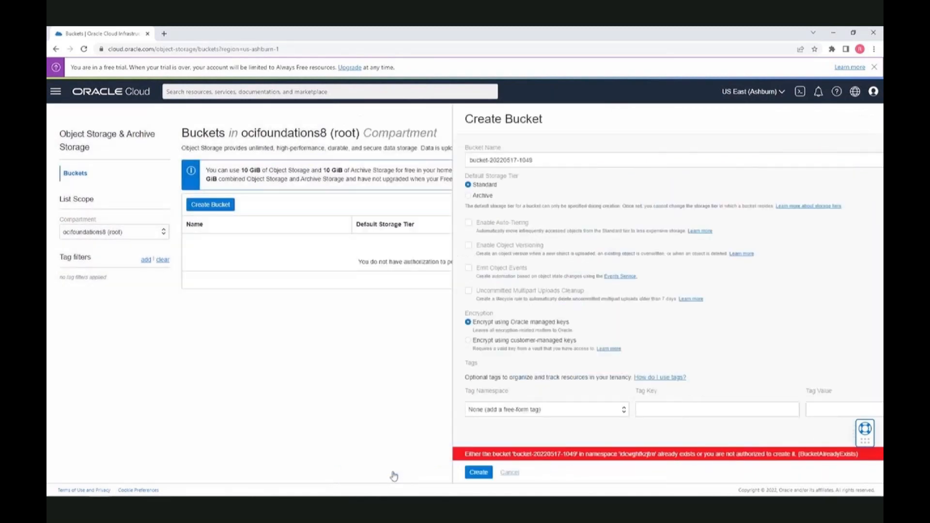
click(151, 233)
click(108, 255)
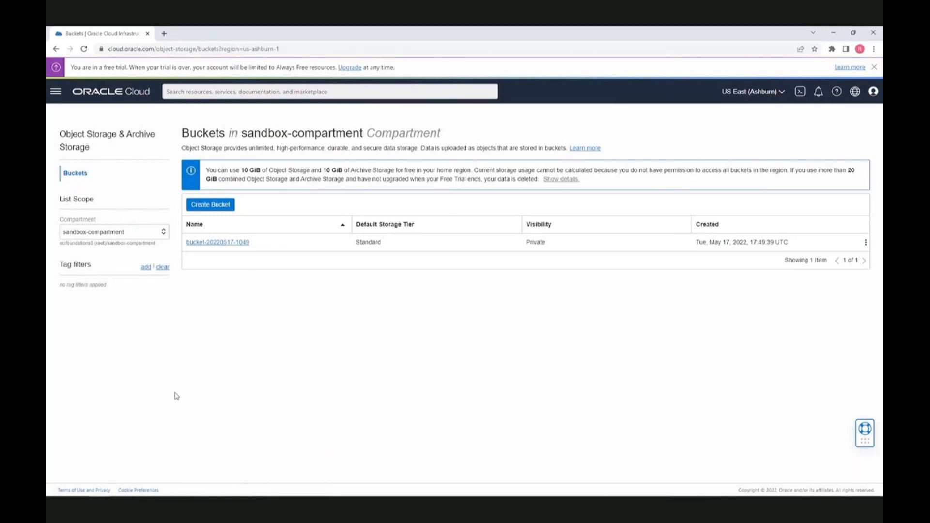
In the other browser window, go to Identity's Network Sources page
mouse_move(102, 491)
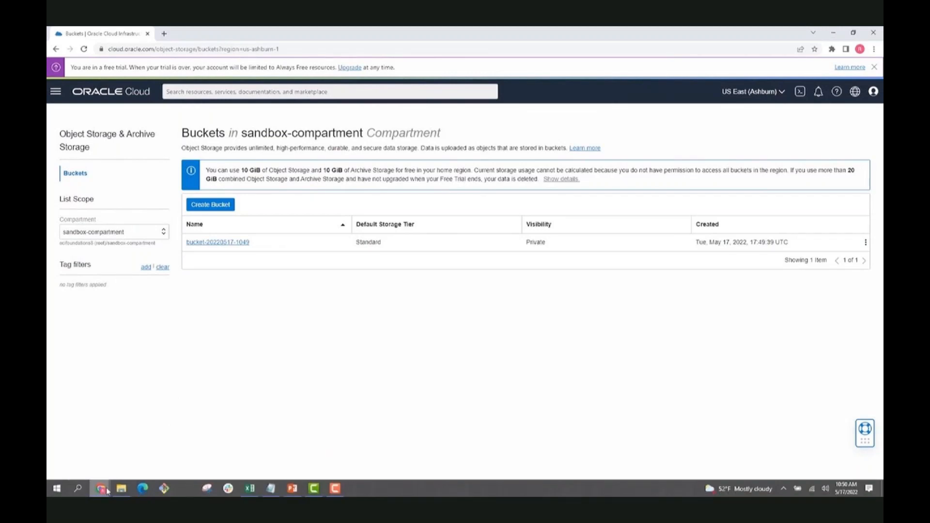
click(184, 448)
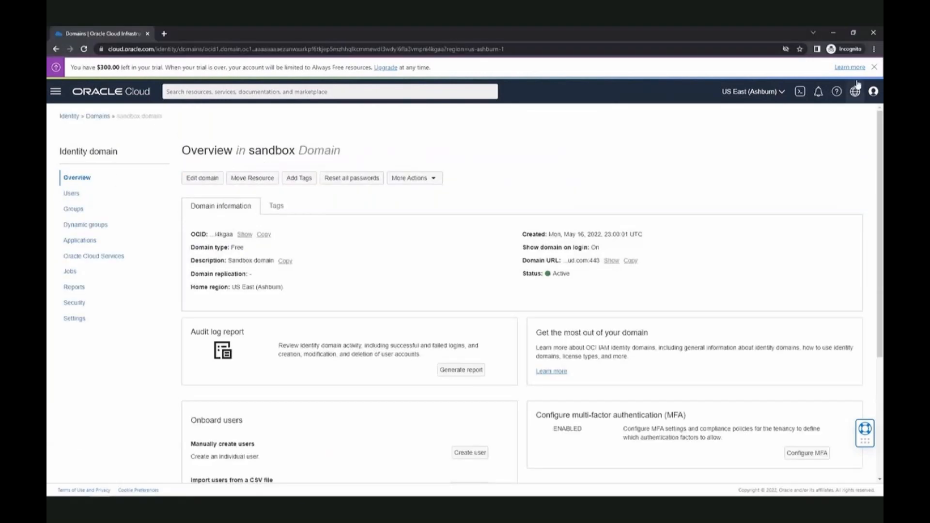
click(70, 117)
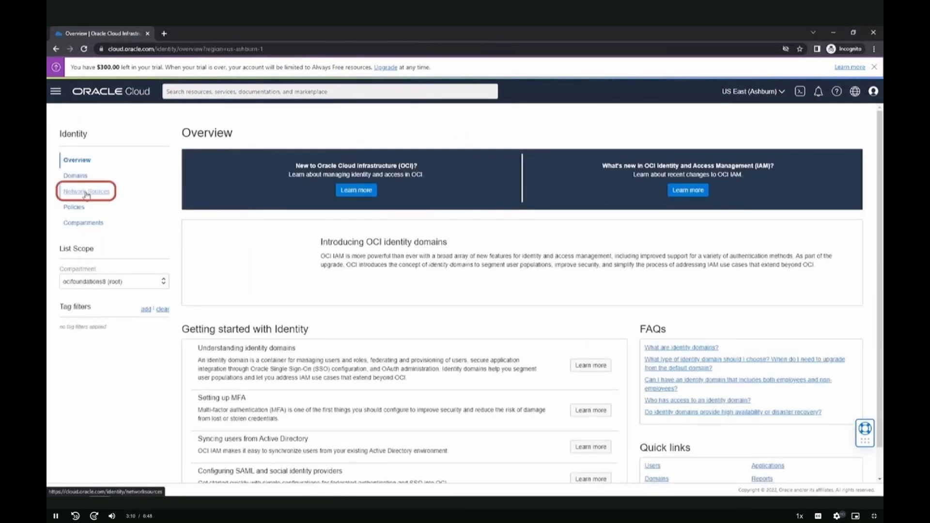
click(94, 191)
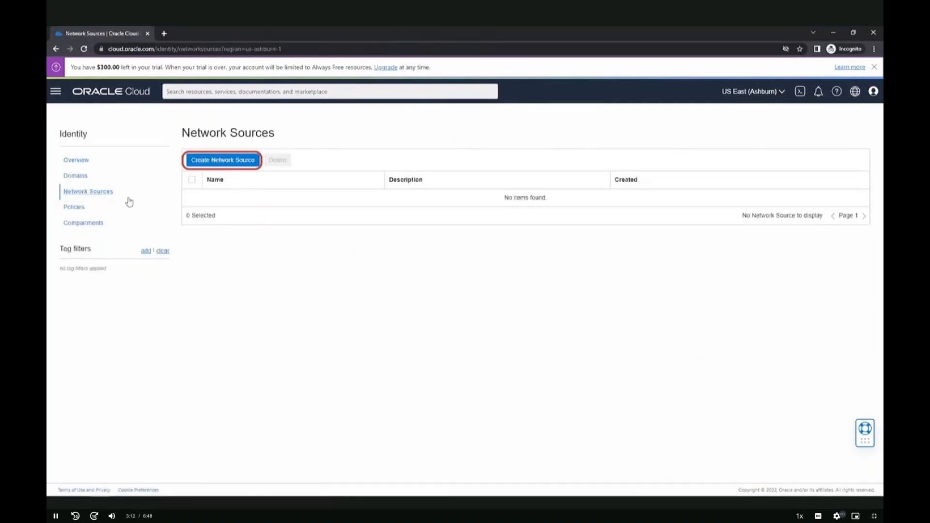
Create network source NS-OS, described 'Network Source for OS', allowing public IP 2.2.2.2
click(242, 160)
text(NS-OS)
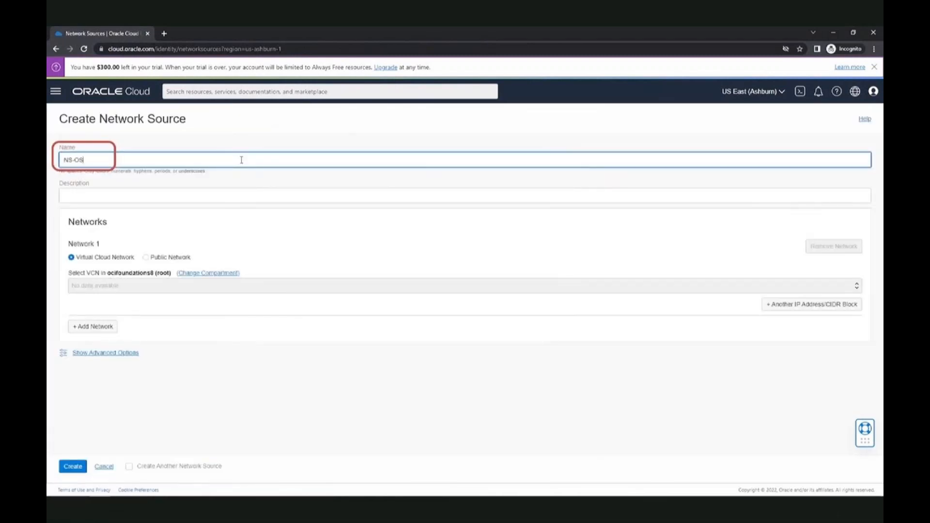
click(101, 196)
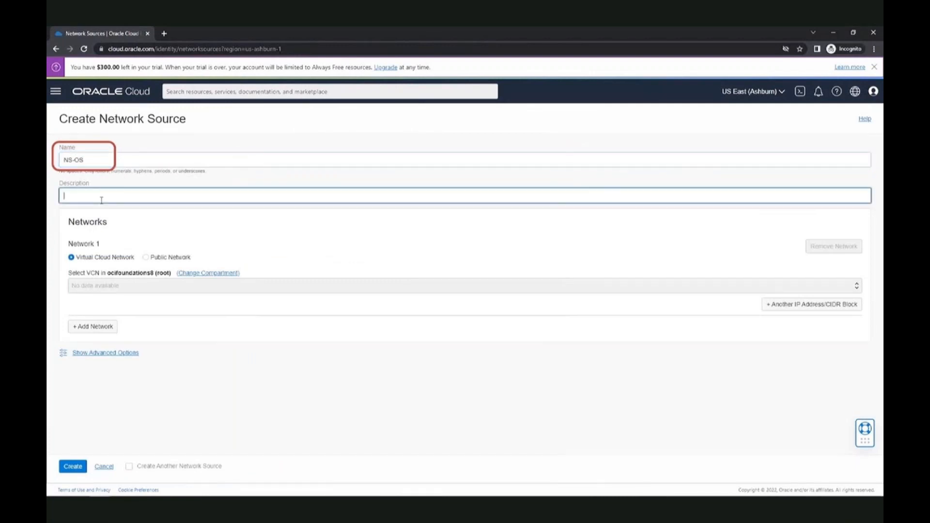
text(Network Source fopr)
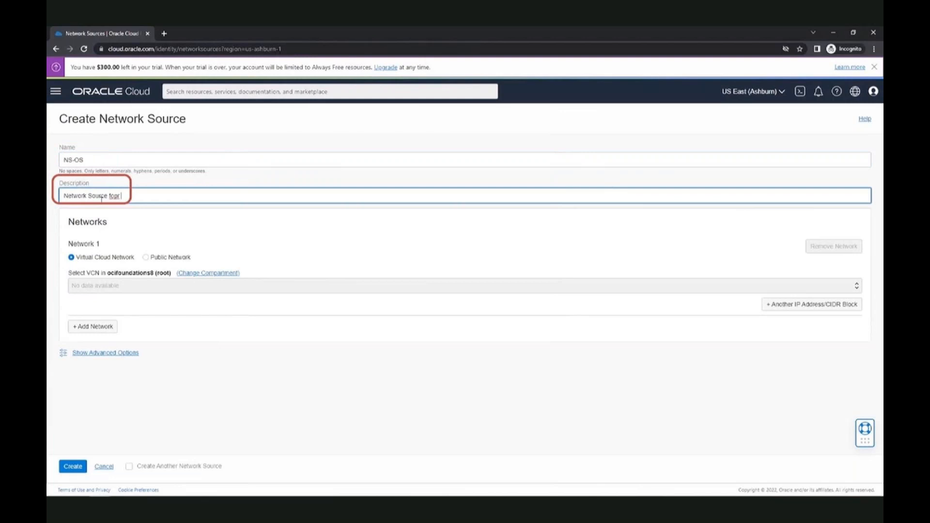
key(BackSpace)
text(OS)
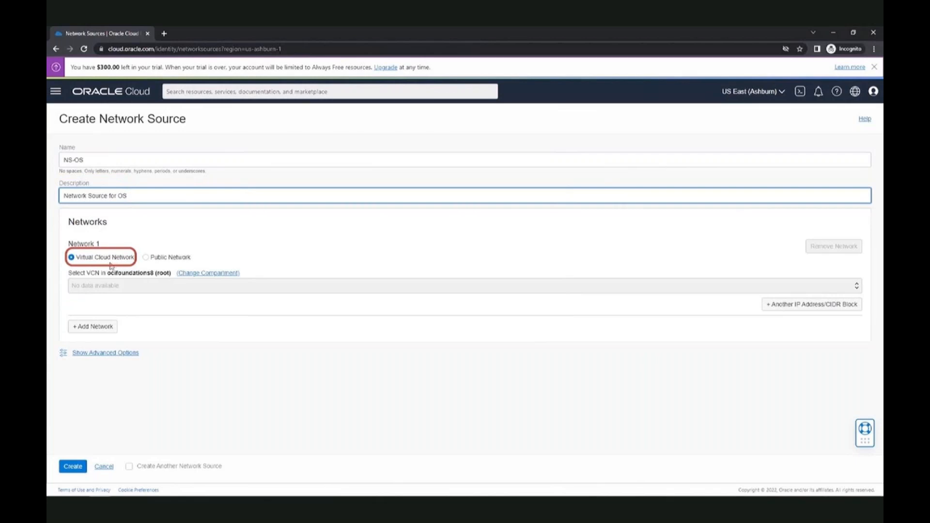
click(146, 258)
click(146, 258)
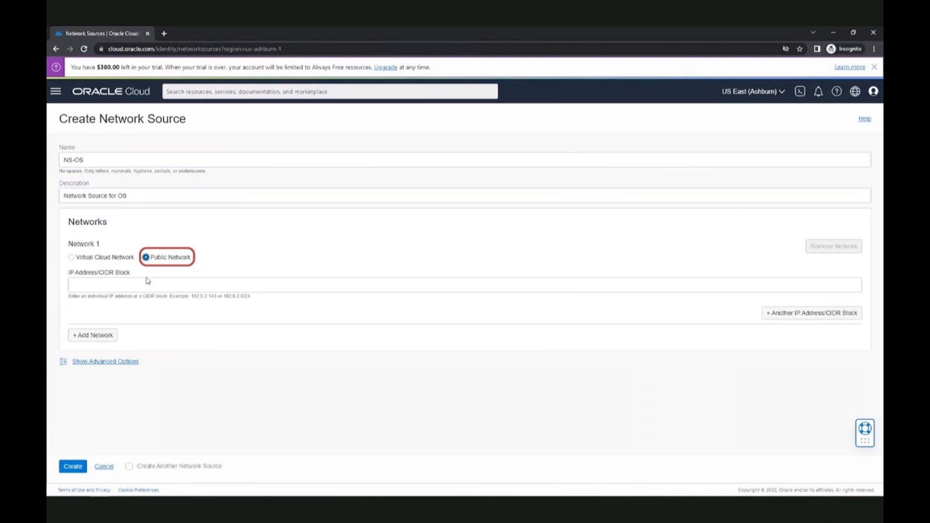
click(147, 282)
text(2.2.2.2)
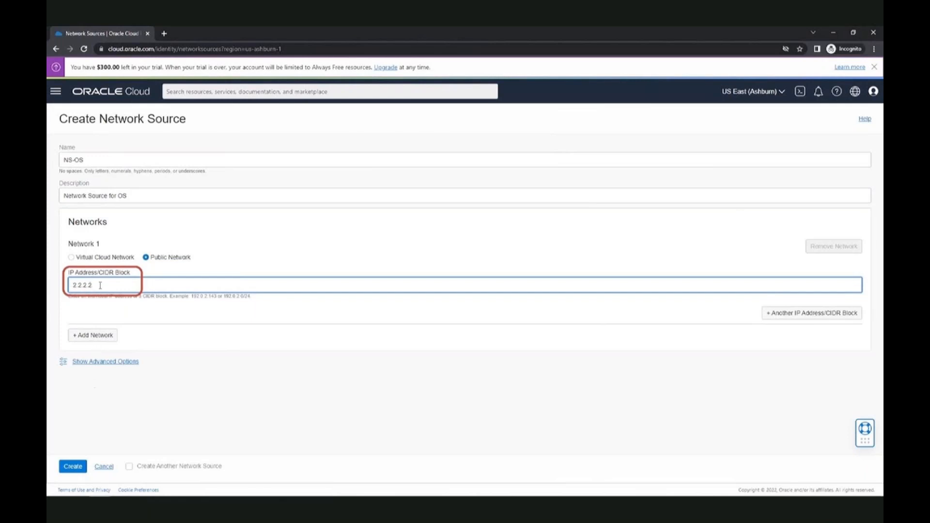
click(74, 467)
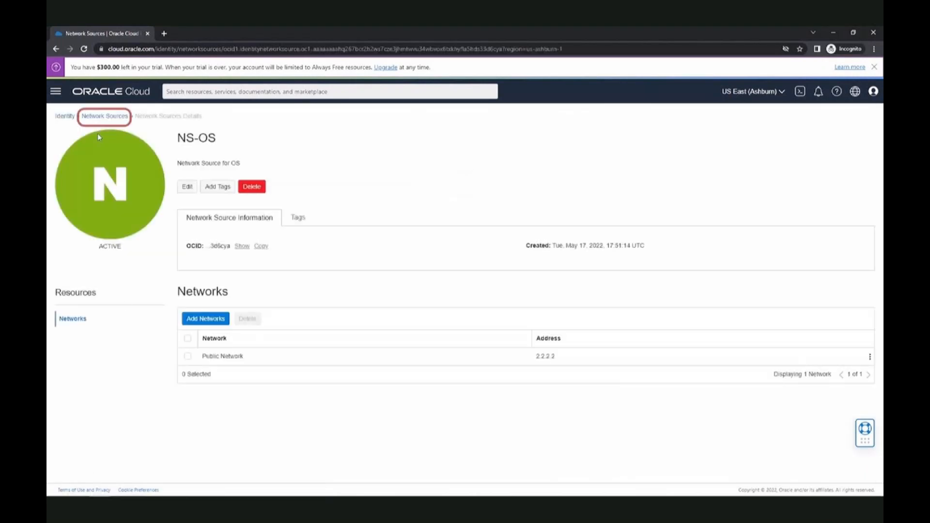
click(105, 117)
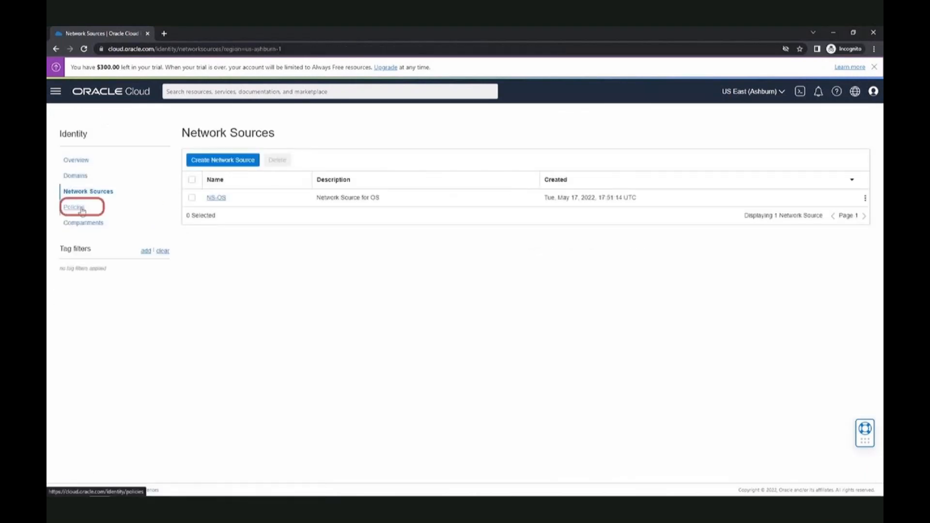
Append the condition where request.networksource.name = 'NS-OS' to OS-policy's statement and save it
click(74, 207)
click(224, 203)
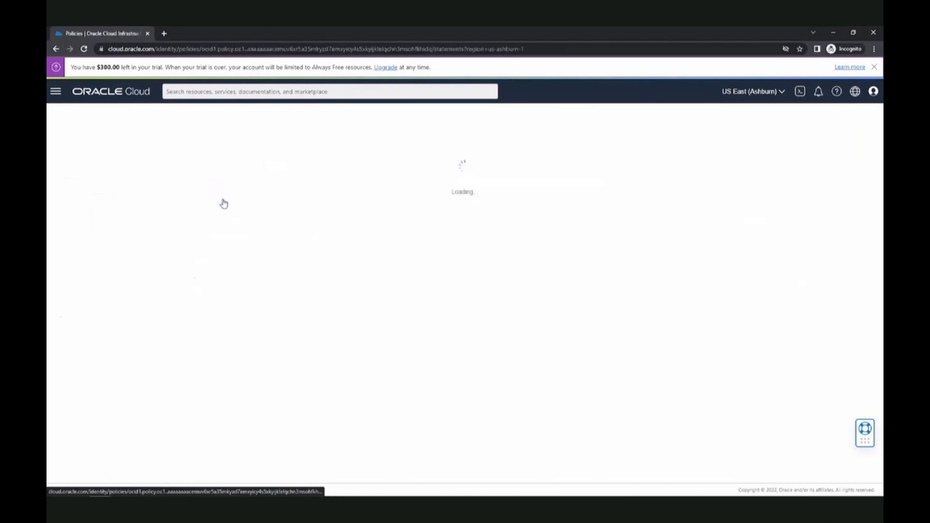
click(223, 326)
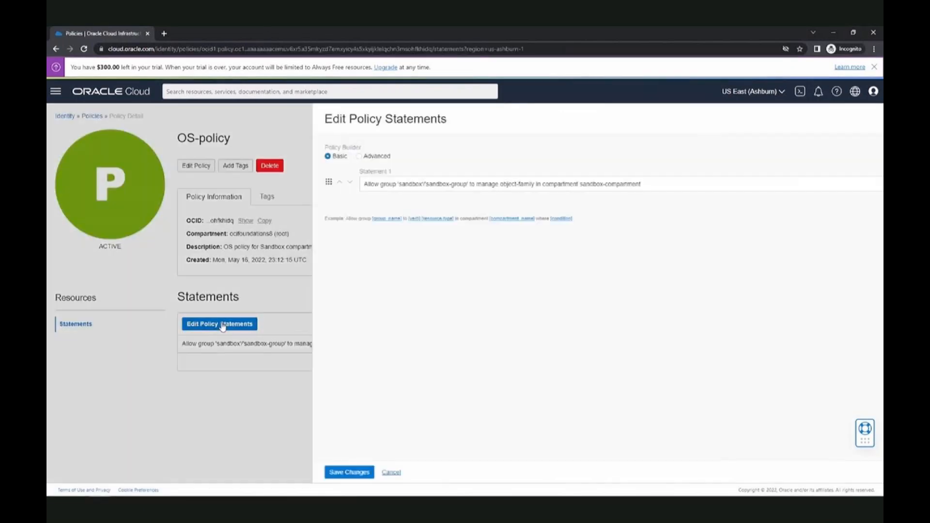
click(390, 184)
text(where )
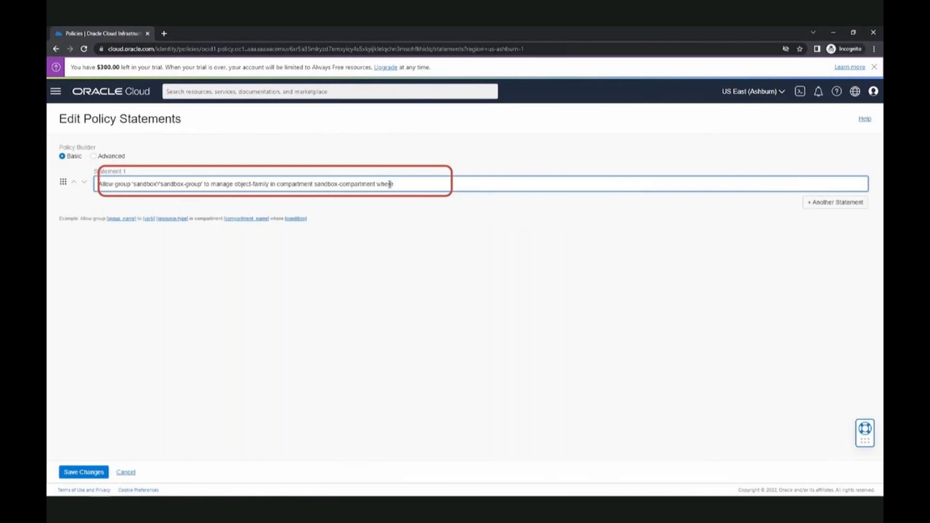
text(re)
text(quest )
text(networ)
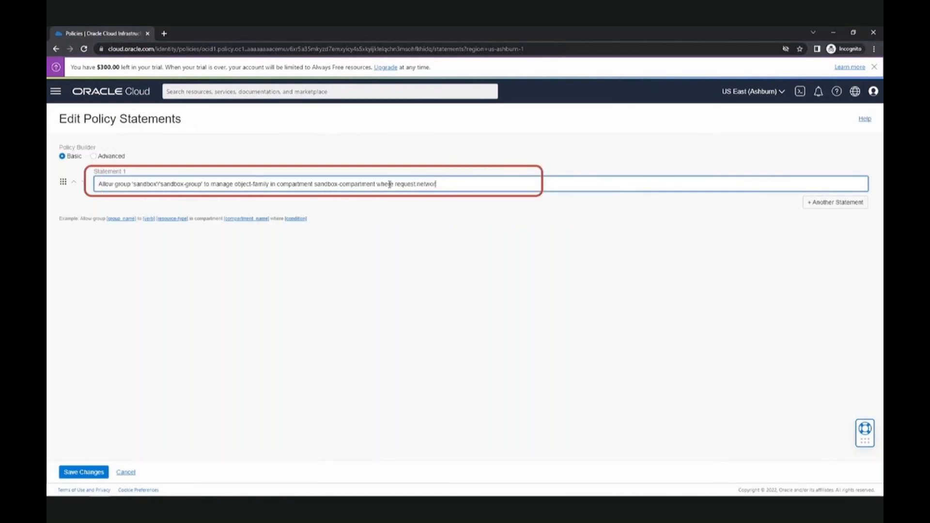
text(ksource name = 'NS-OS')
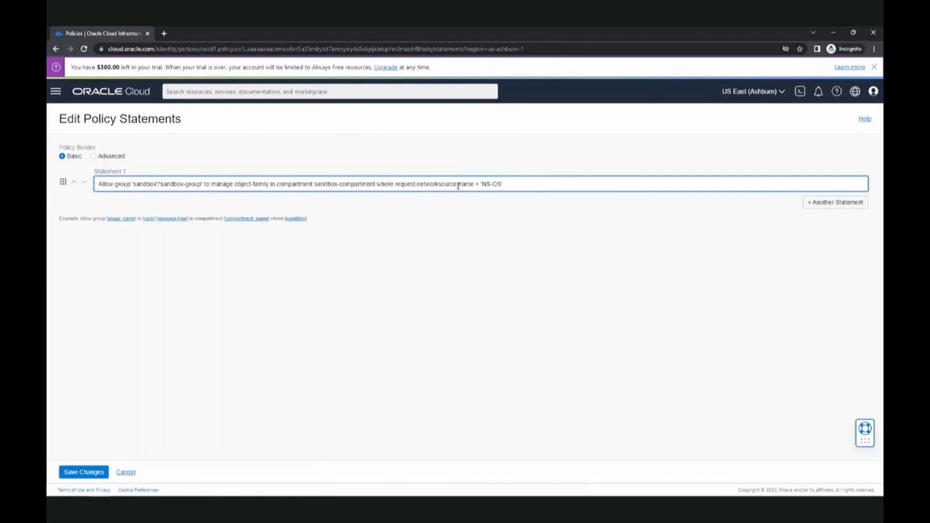
click(78, 474)
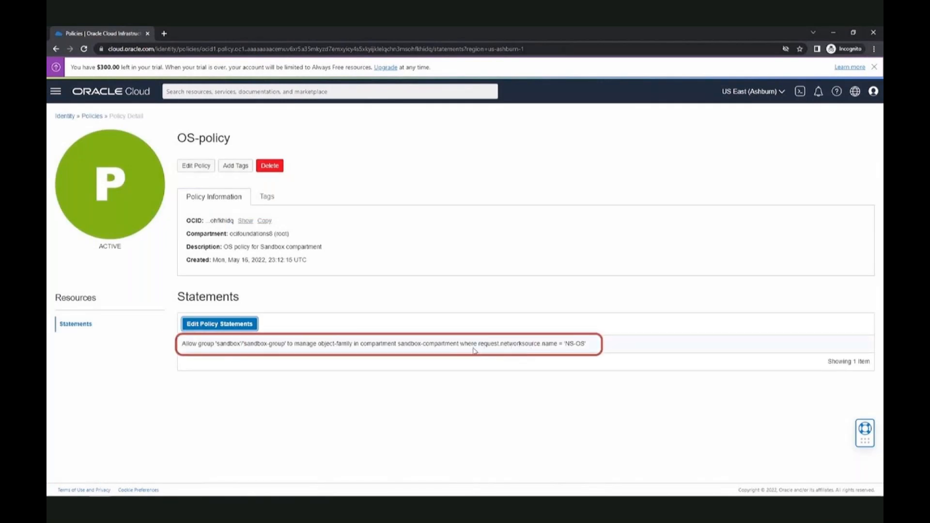
drag(478, 343, 557, 346)
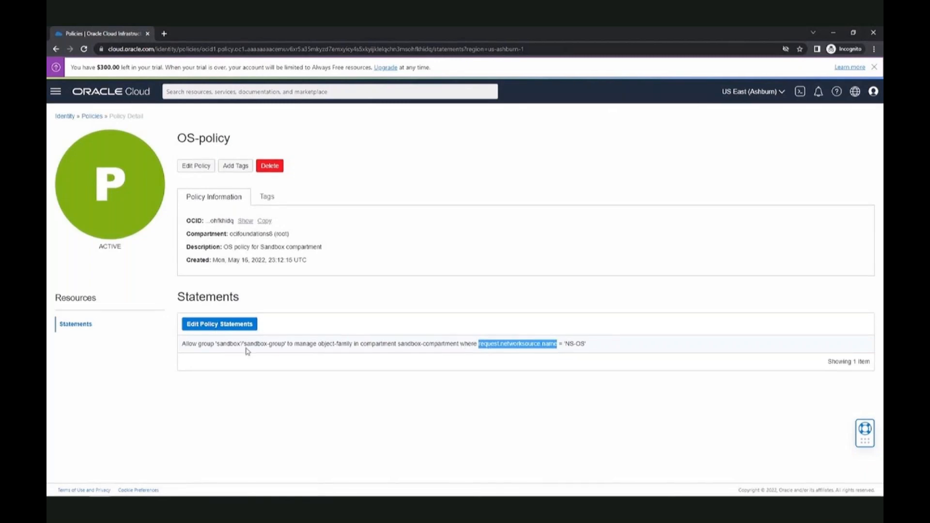
Reload the sandbox user's Object Storage Buckets page for sandbox-compartment
mouse_move(831, 515)
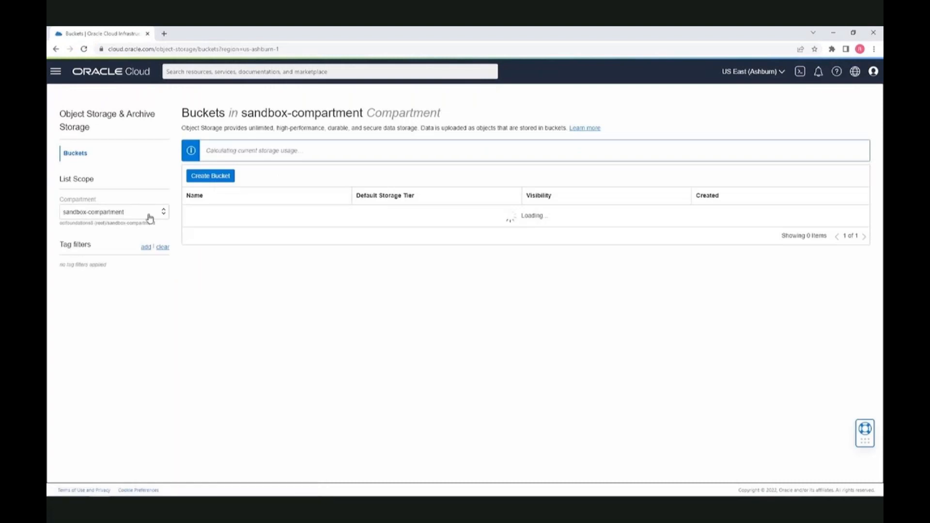
click(150, 218)
click(151, 242)
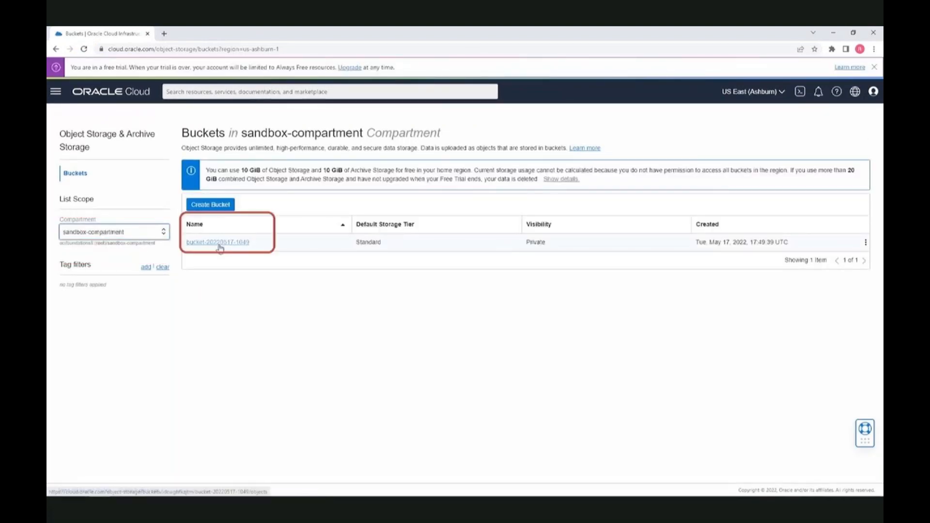
click(211, 204)
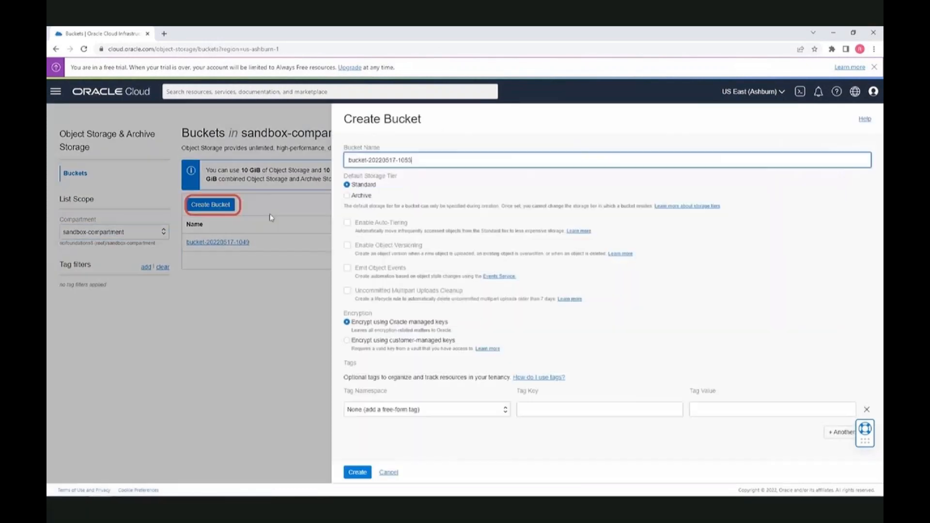
click(358, 472)
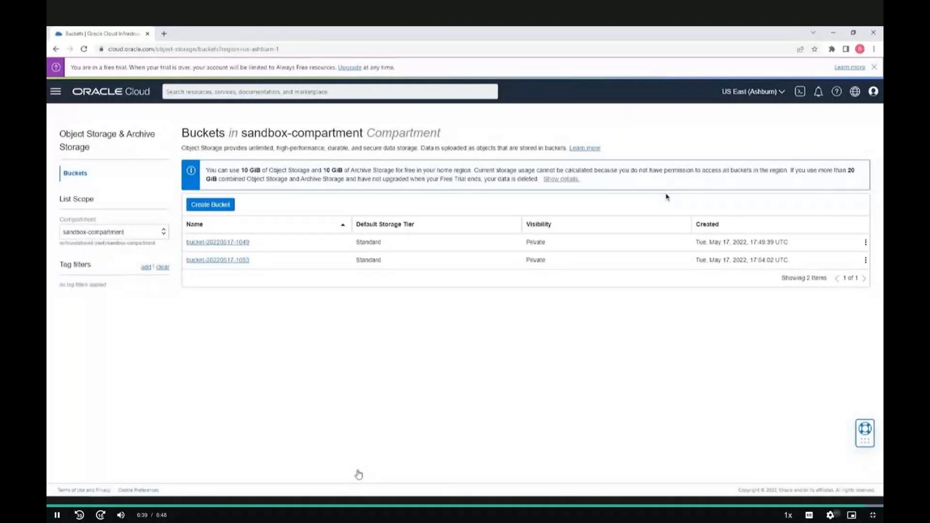
key(Escape)
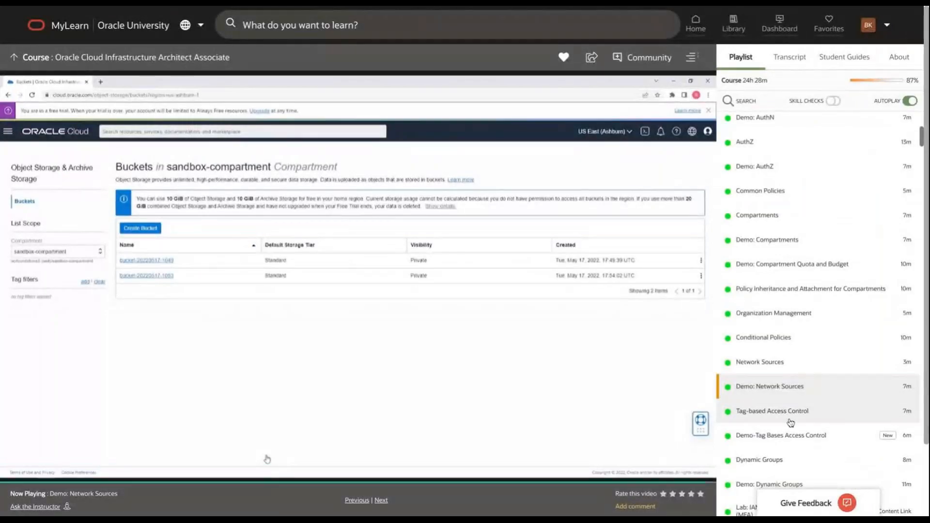
Play the Demo-Tag Bases Access Control video from the start at 1080p in full screen
scroll(795, 312, down, 3)
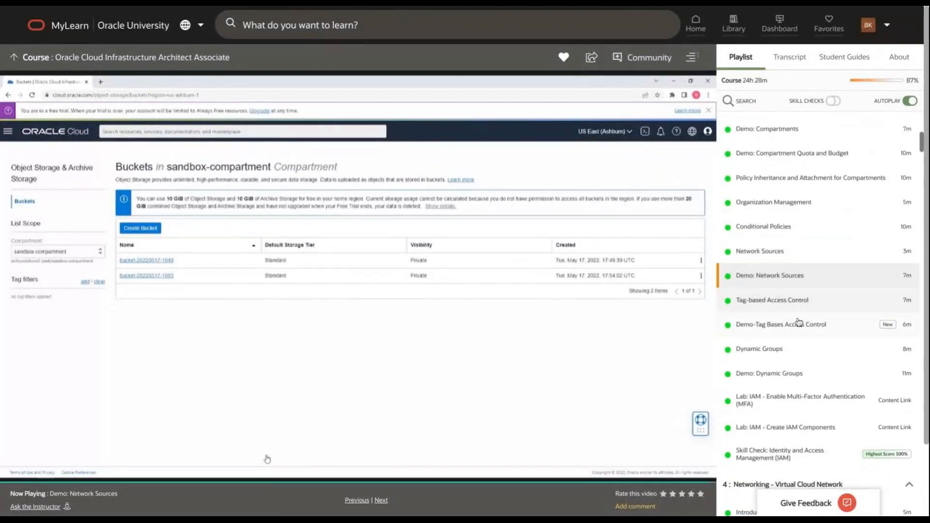
click(797, 325)
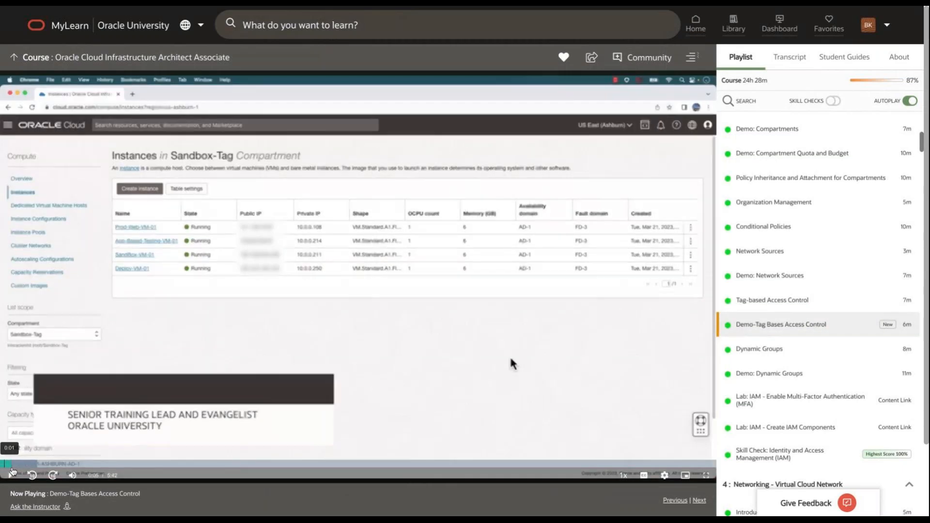
click(2, 465)
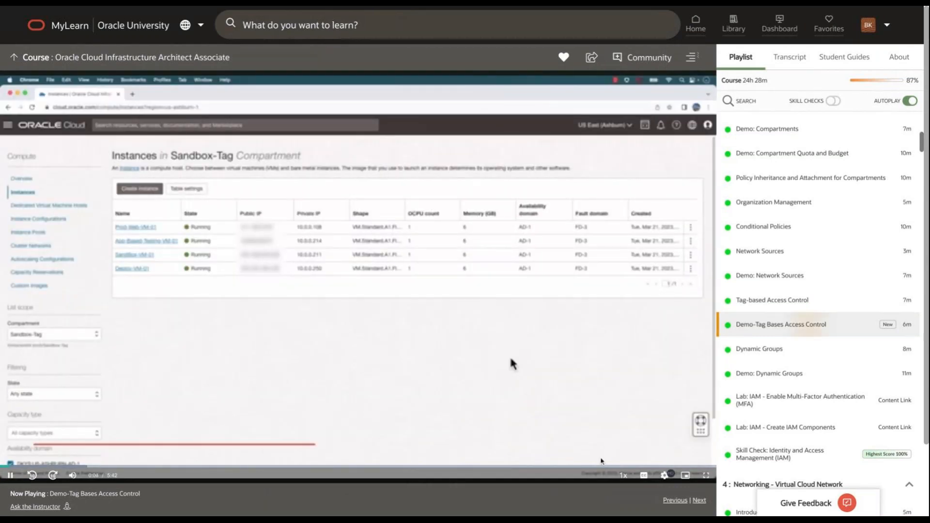
click(664, 475)
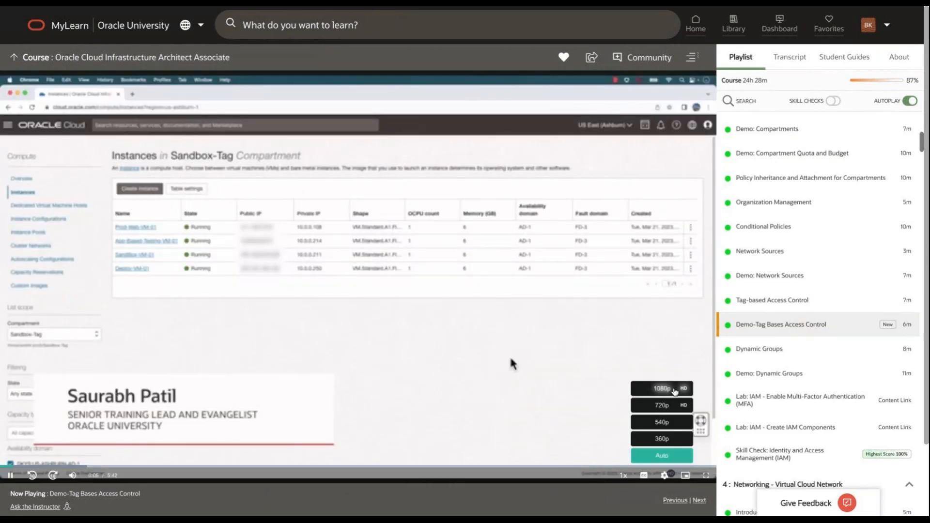
click(674, 391)
click(705, 477)
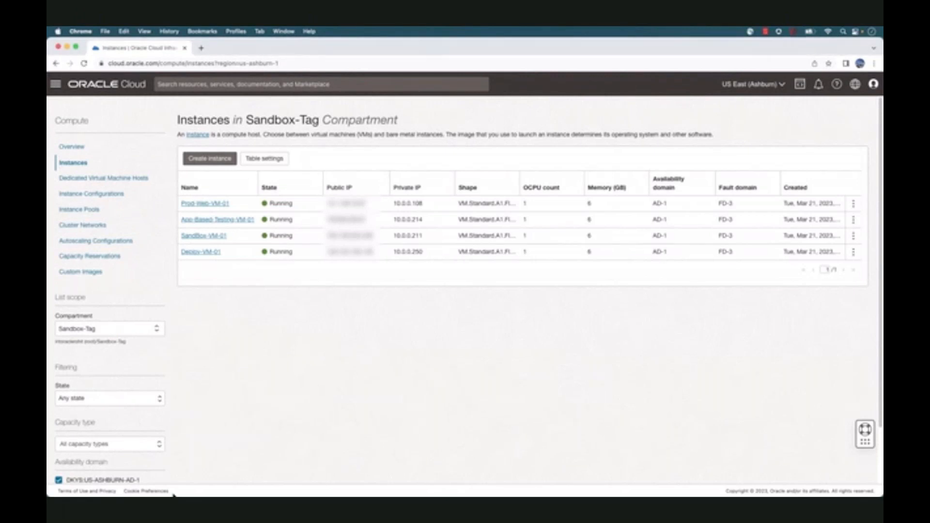
Open Prod-Web-VM-01 and review its Owner defined tags: Creator, CreatedOn and PrincipalType
drag(181, 216, 230, 205)
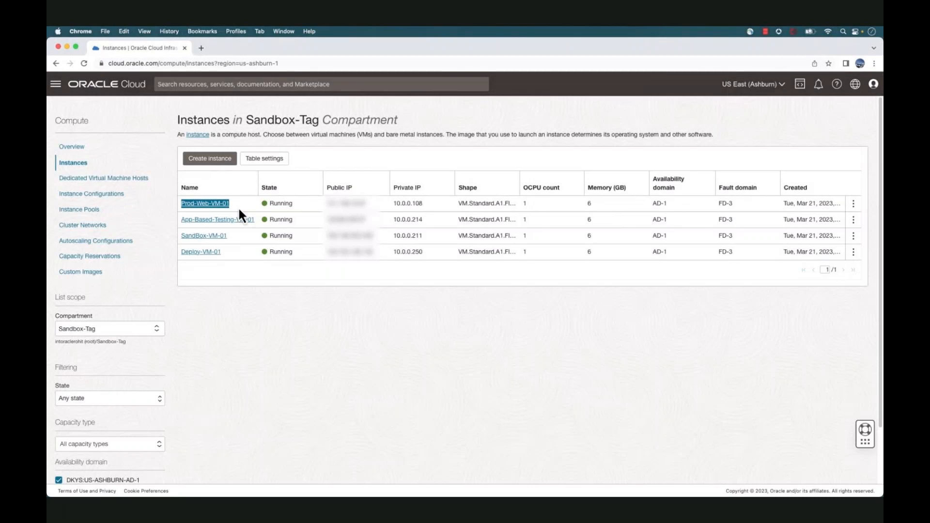
click(239, 210)
click(223, 204)
click(486, 195)
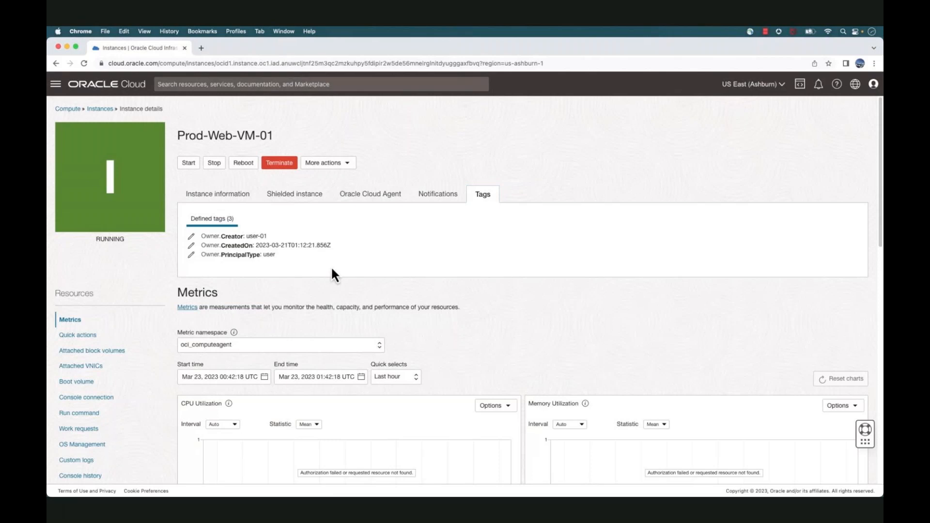
drag(324, 266, 204, 241)
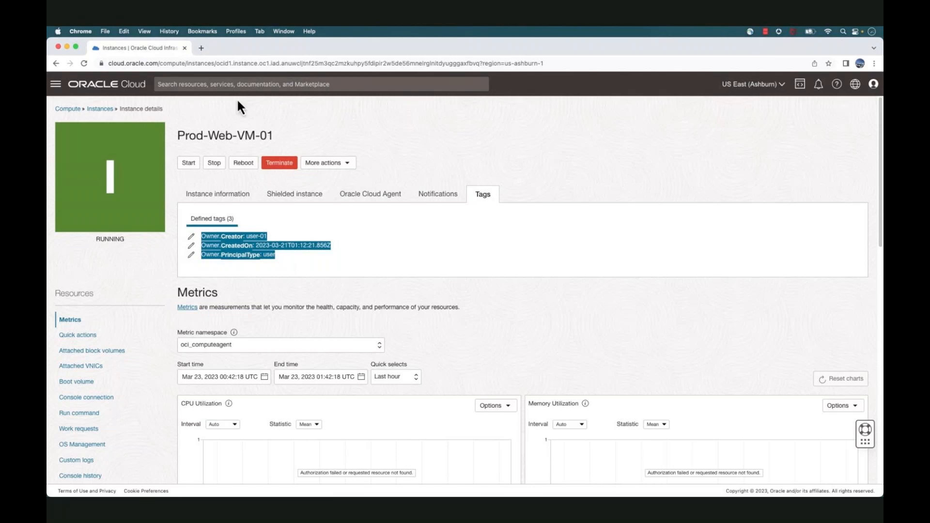
Search 'tag' to reach Tag Namespaces and create namespace Operation with description Ops Team
click(239, 84)
text(tag)
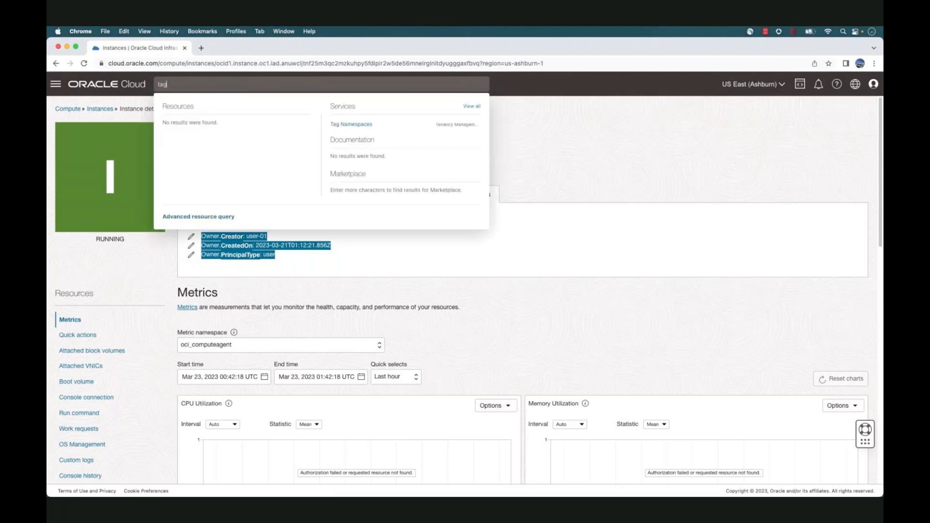
click(355, 126)
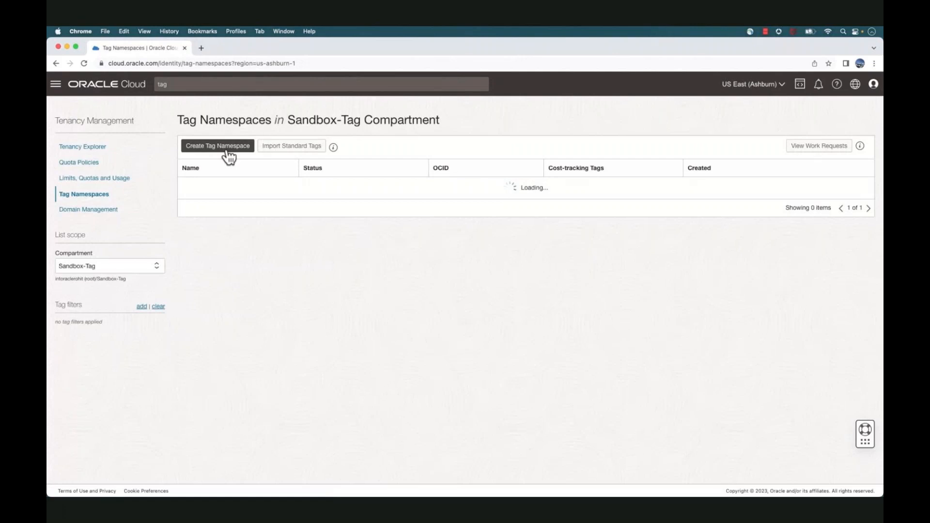
click(227, 153)
click(306, 267)
text(Operation)
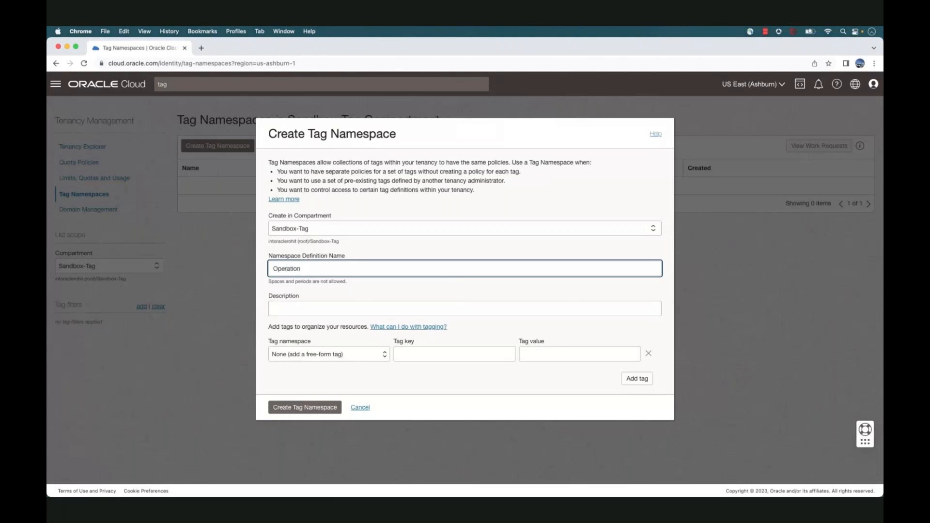
click(312, 311)
text(Ops Team)
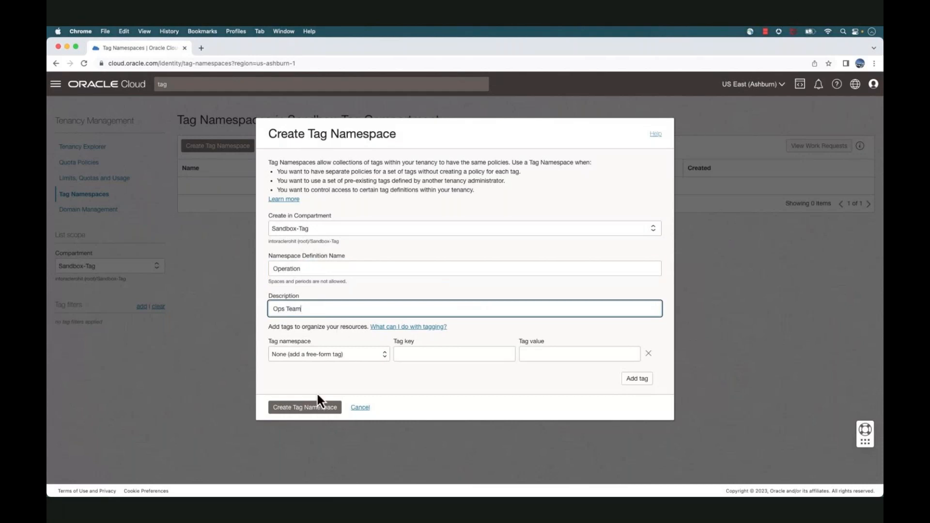
click(306, 411)
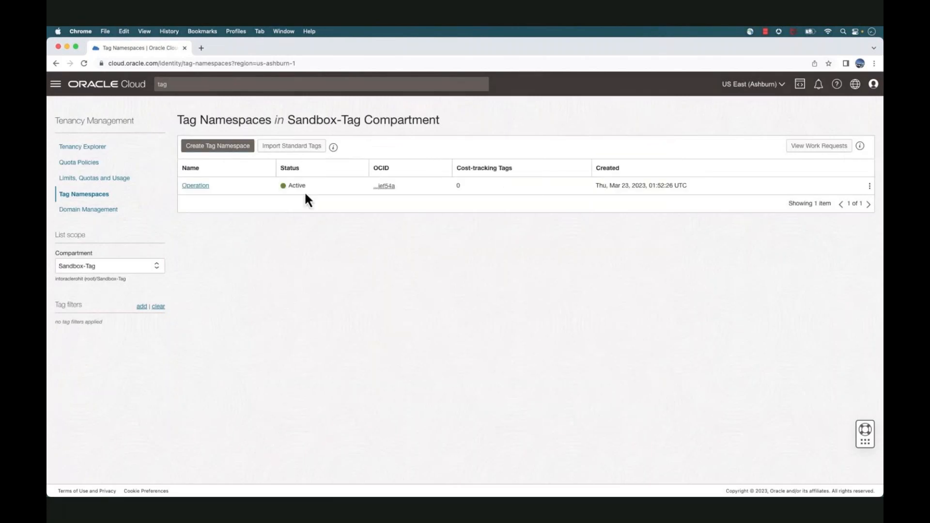
In the Operation namespace, start a tag key named instance_type with description instance_type
click(199, 188)
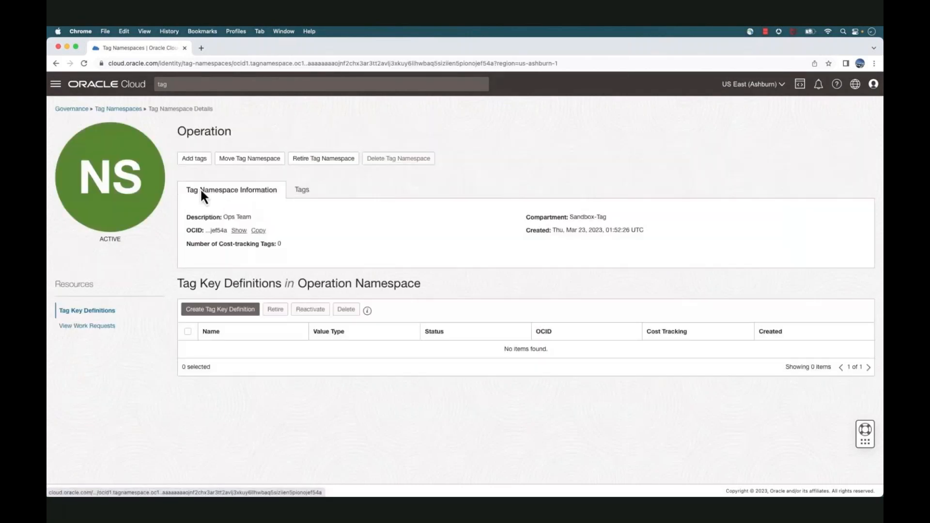
click(231, 313)
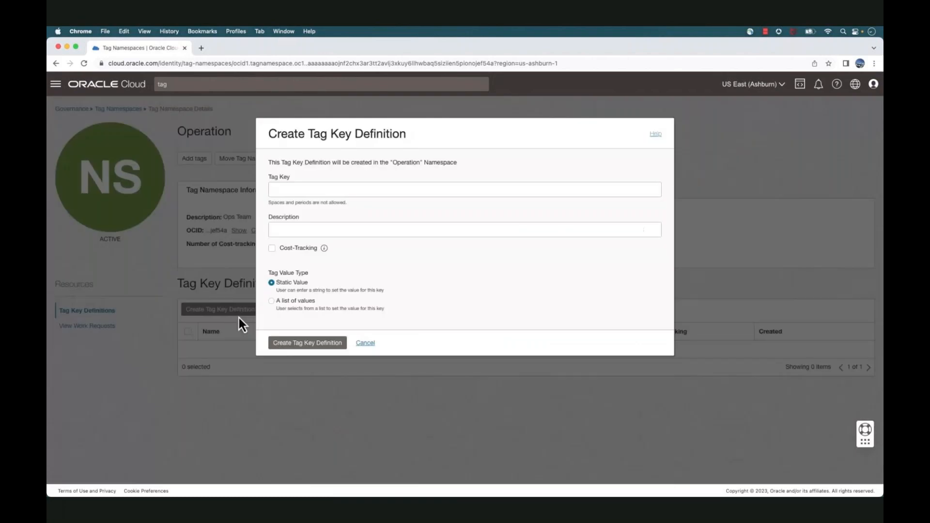
click(298, 191)
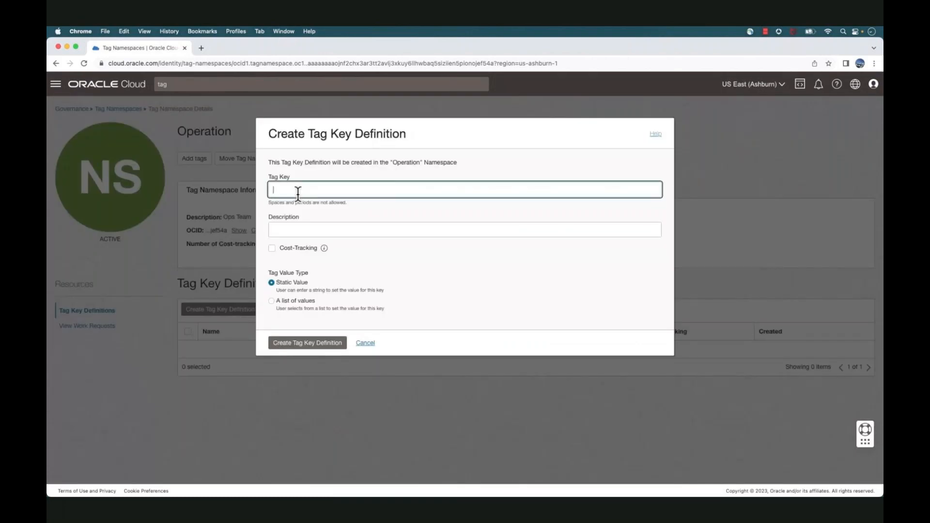
text(instance_type)
double_click(314, 192)
key(super+c)
click(306, 230)
key(super+v)
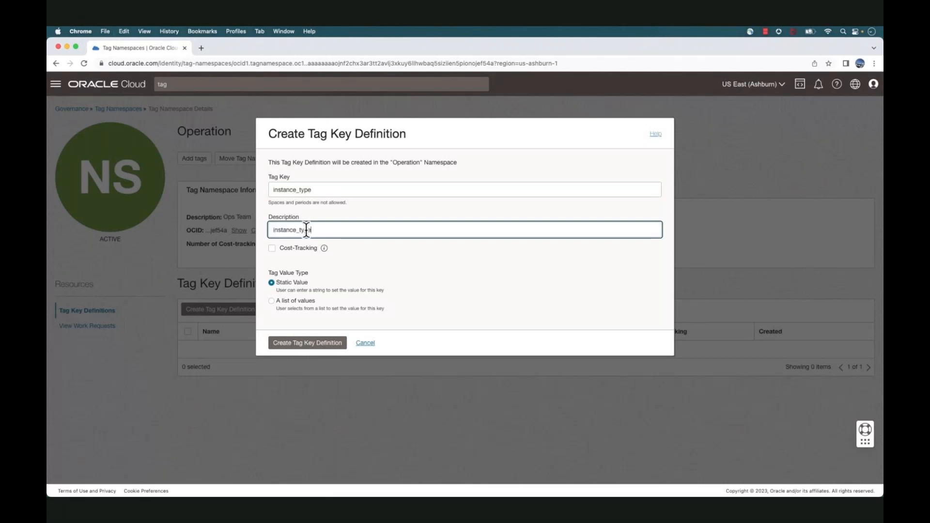
Limit instance_type to a value list of critical and noncritical and create the key
click(272, 301)
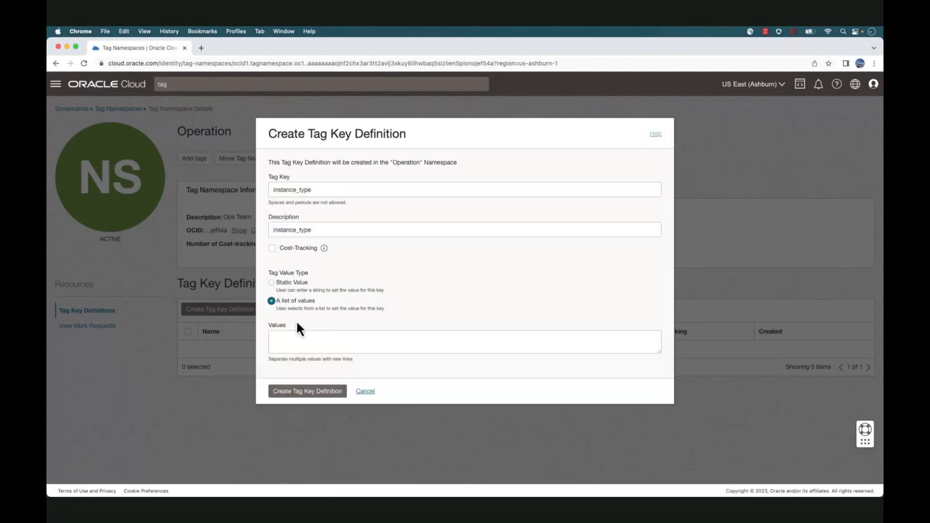
click(304, 339)
text(critical)
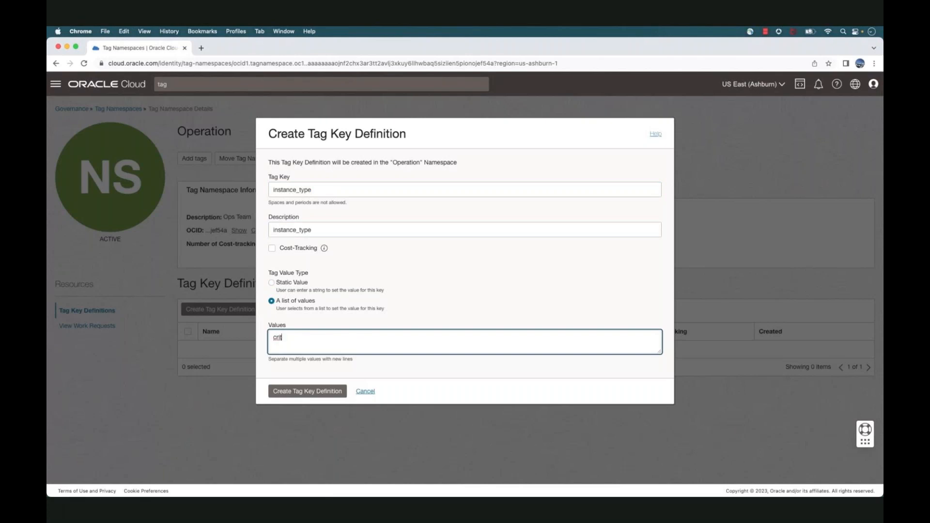
key(Return)
text(noncritical)
click(302, 393)
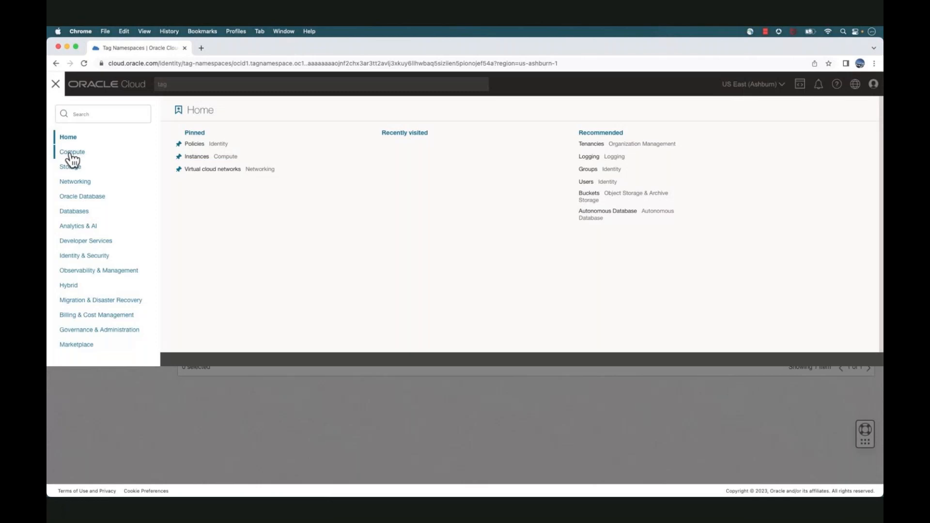
Open Prod-Web-VM-01 and add the defined tag Operation.instance_type set to critical
mouse_move(70, 151)
click(172, 156)
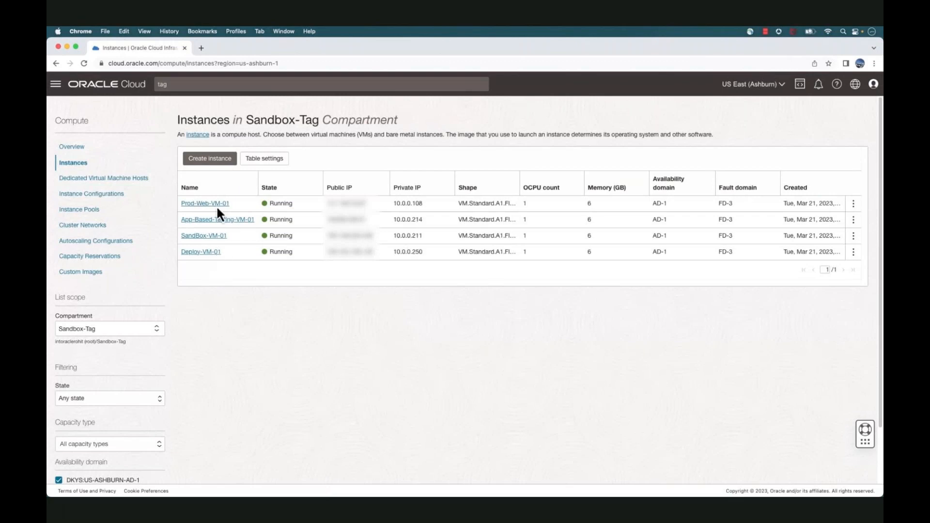
click(208, 204)
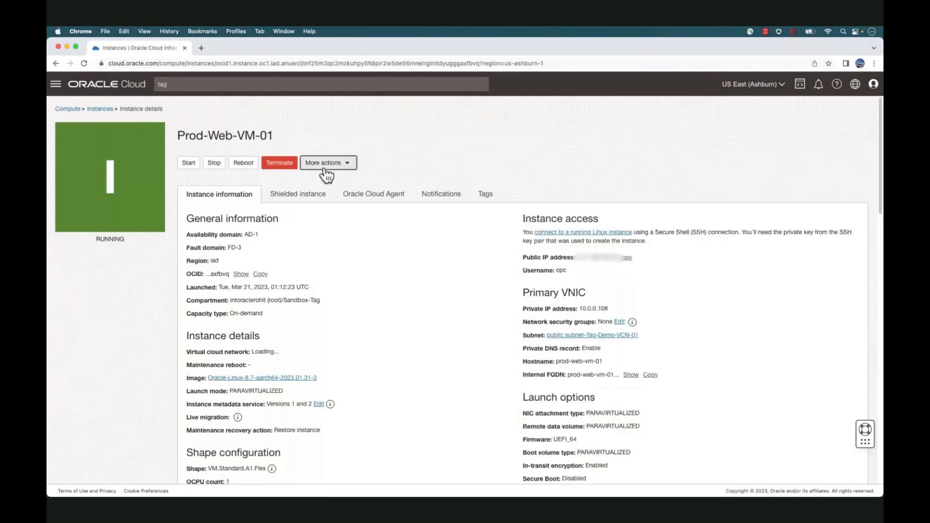
click(325, 165)
click(337, 339)
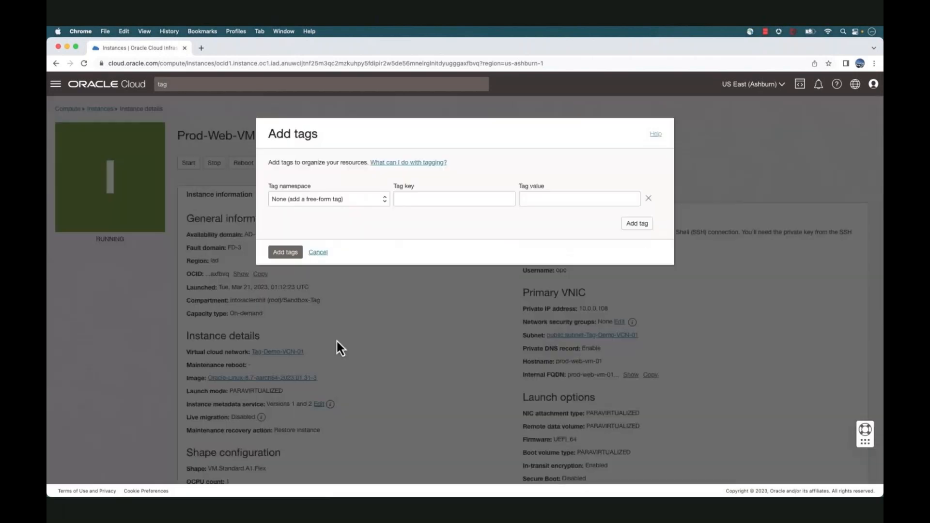
click(357, 202)
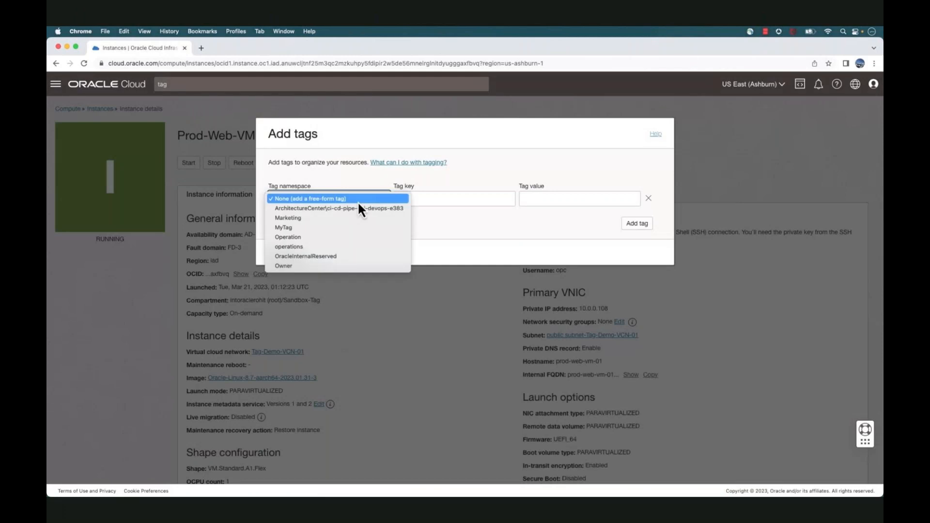
click(353, 236)
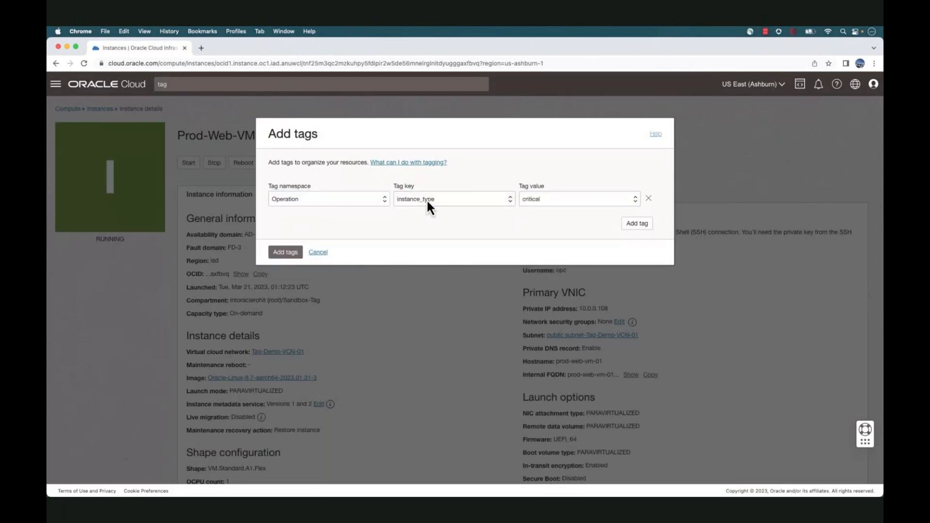
click(539, 199)
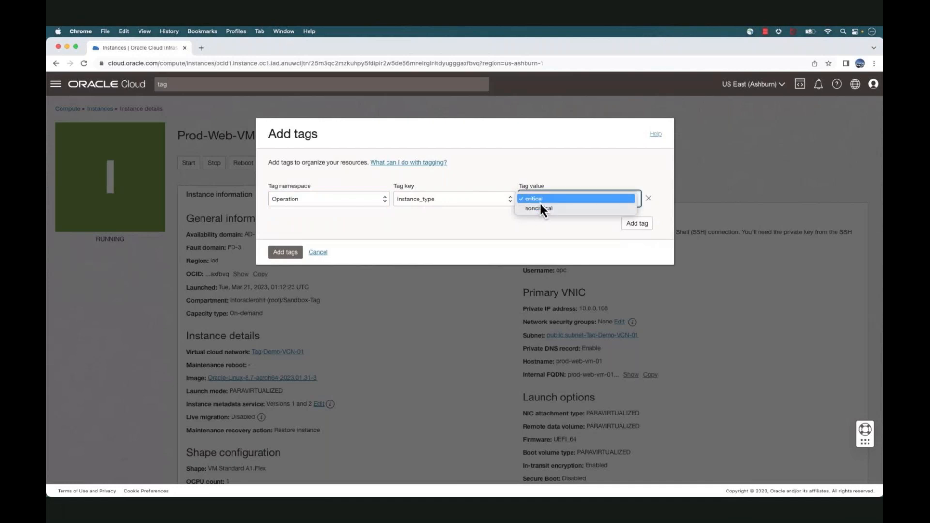
click(539, 201)
click(286, 252)
Confirm the new critical tag on the Tags tab and return to the instance list
click(483, 194)
drag(200, 264, 314, 272)
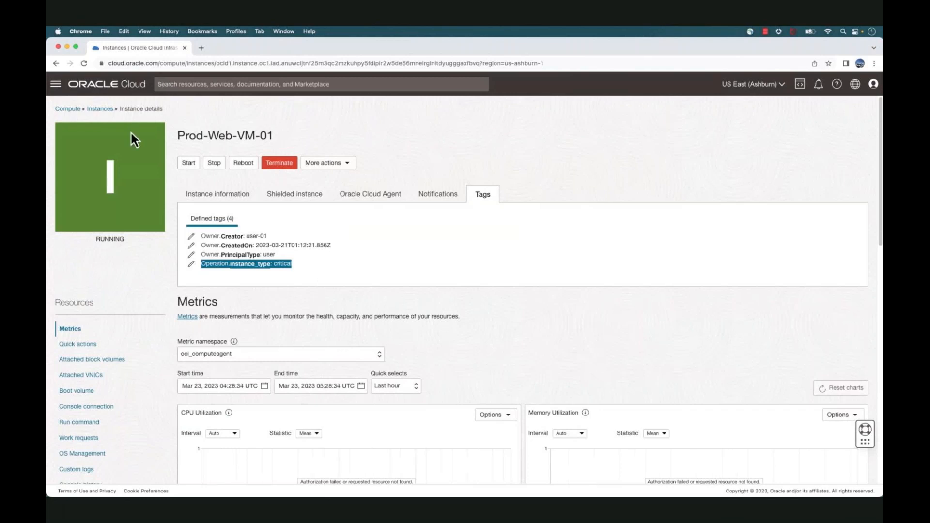
click(104, 109)
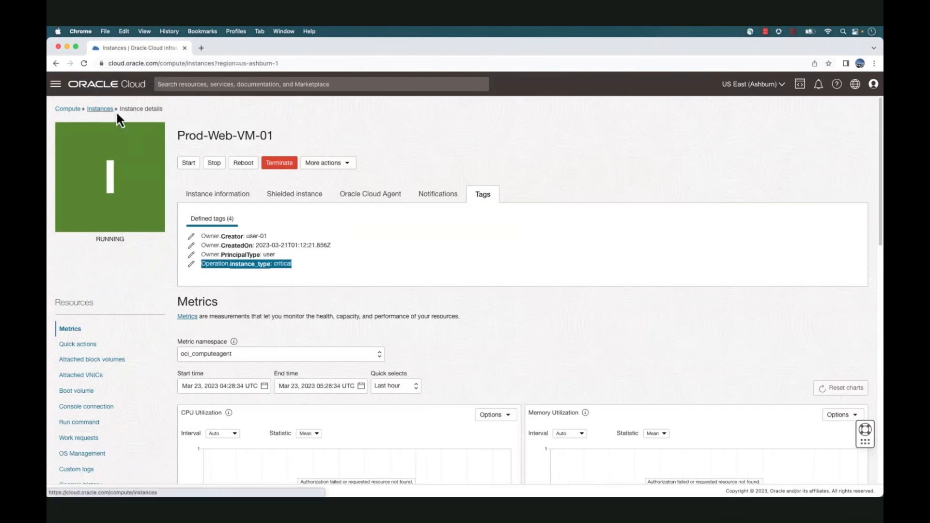
Tag App-Based-Testing-VM-01 with Operation.instance_type noncritical and return to the instance list
click(219, 223)
click(328, 163)
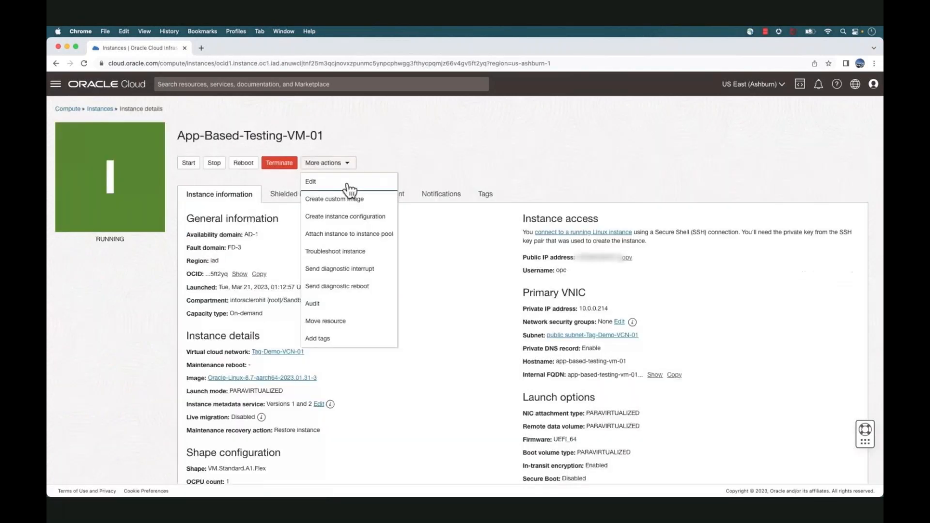
click(341, 339)
click(353, 201)
click(354, 202)
click(343, 201)
click(342, 233)
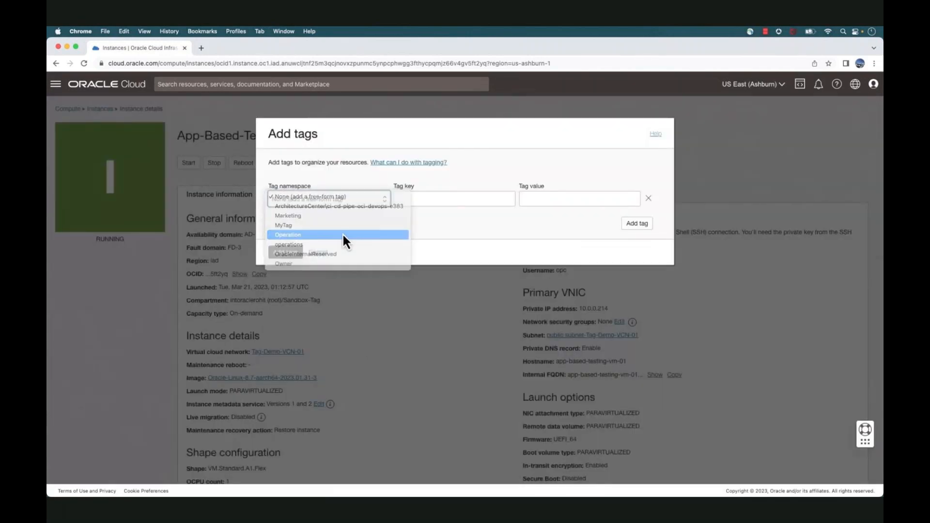
click(542, 200)
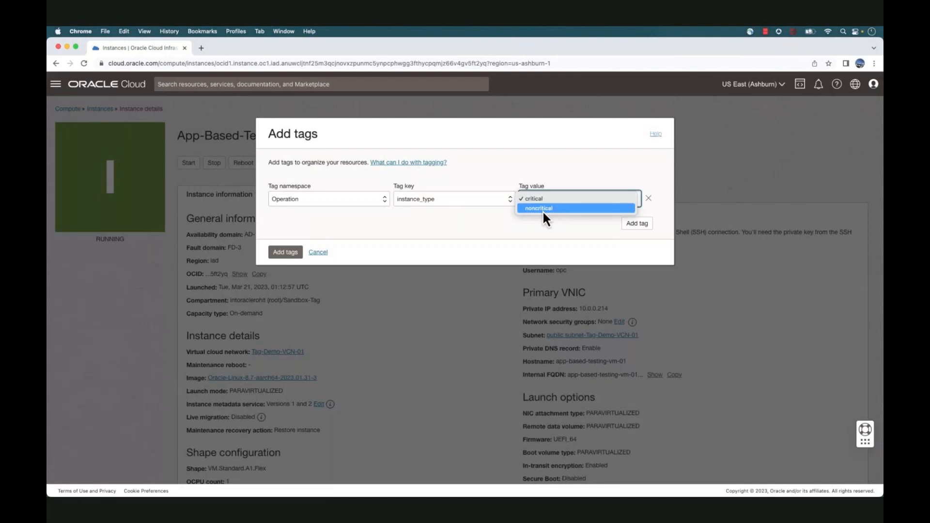
click(543, 210)
click(285, 253)
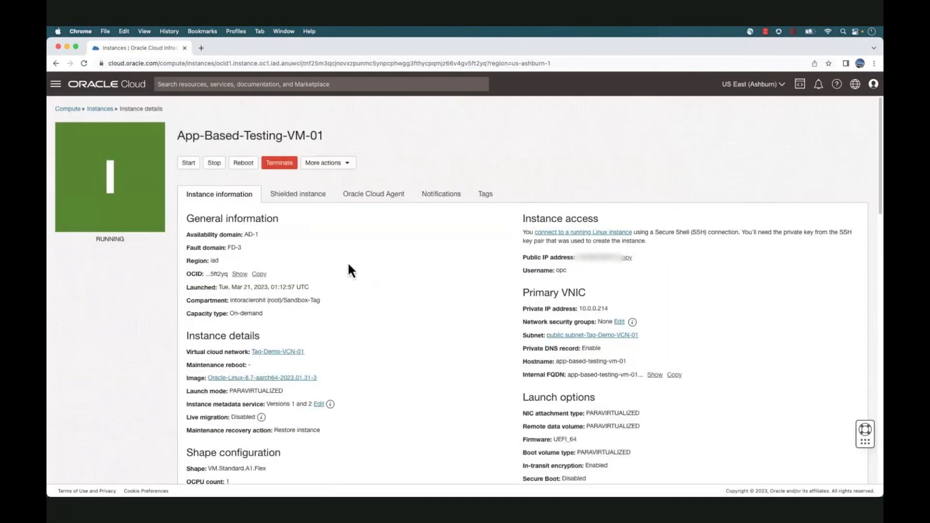
click(100, 108)
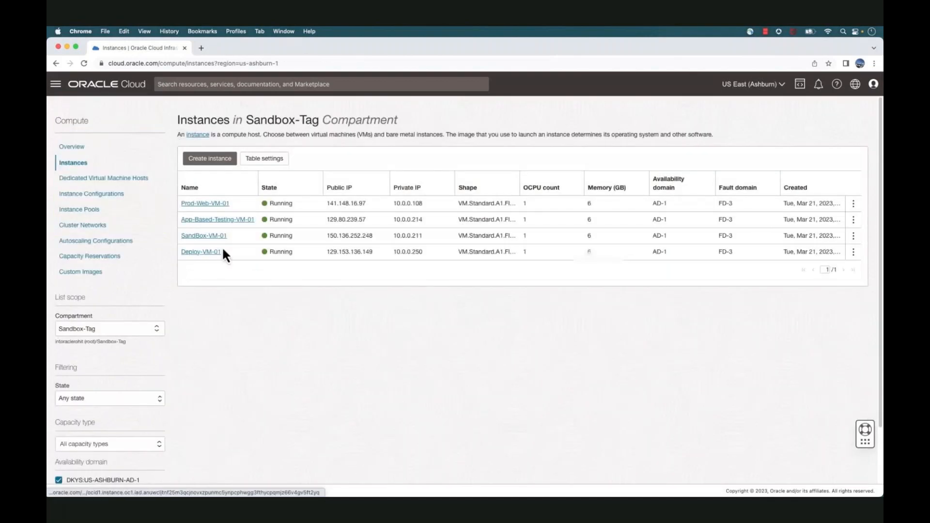
Tag SandBox-VM-01 with Operation.instance_type noncritical and return to the instance list
click(215, 237)
click(333, 164)
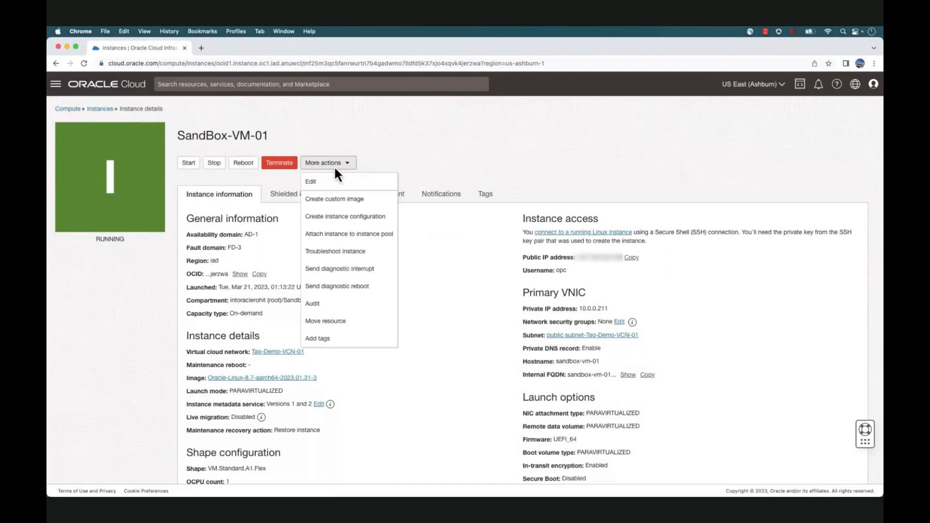
click(346, 340)
click(319, 199)
click(318, 239)
click(552, 199)
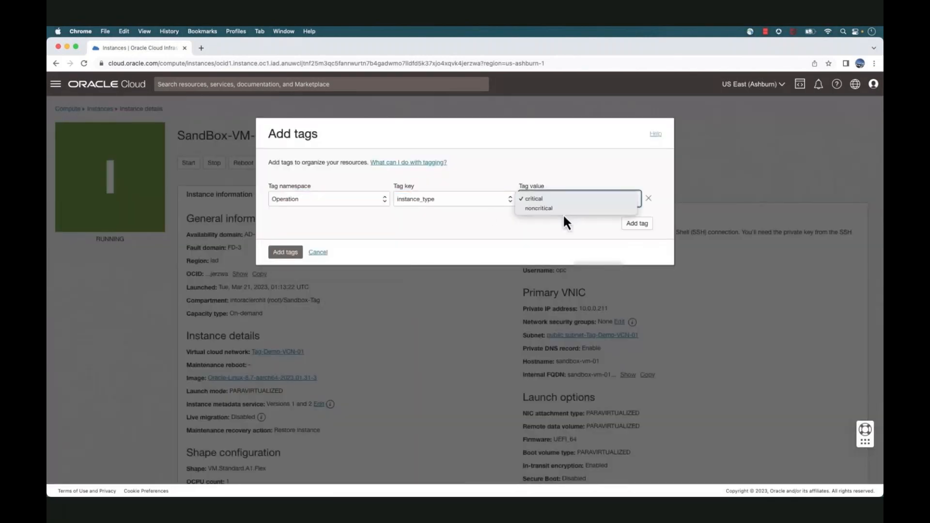
click(563, 209)
click(286, 252)
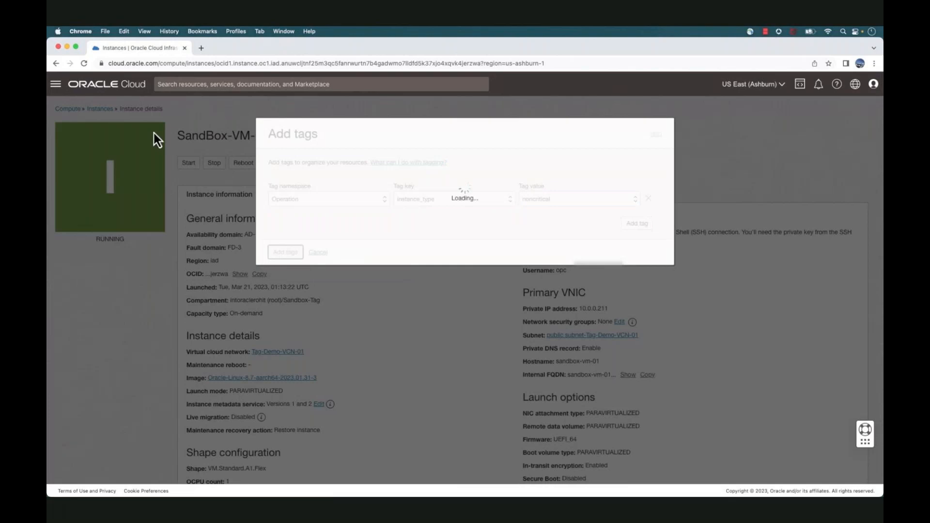
click(101, 110)
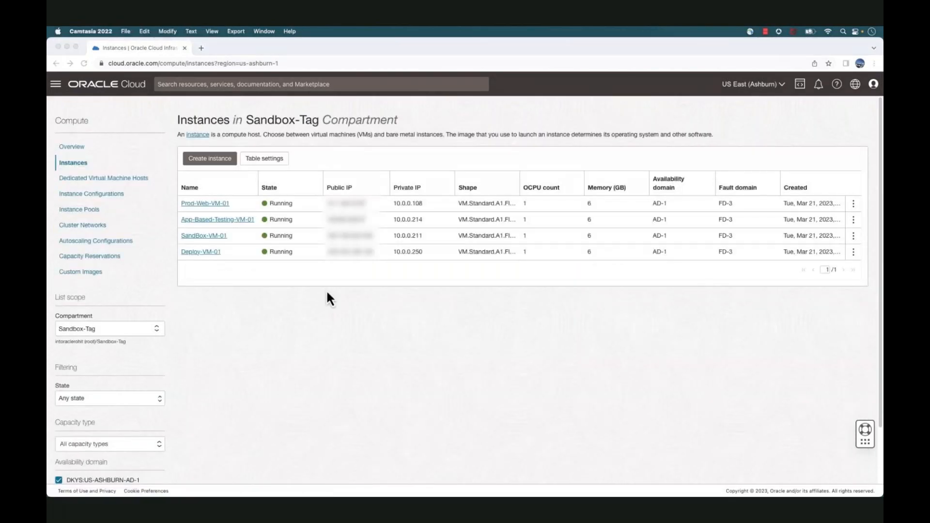
Go to Identity & Security Policies and open PolicyList's six SecOps statements for editing
click(56, 84)
click(81, 256)
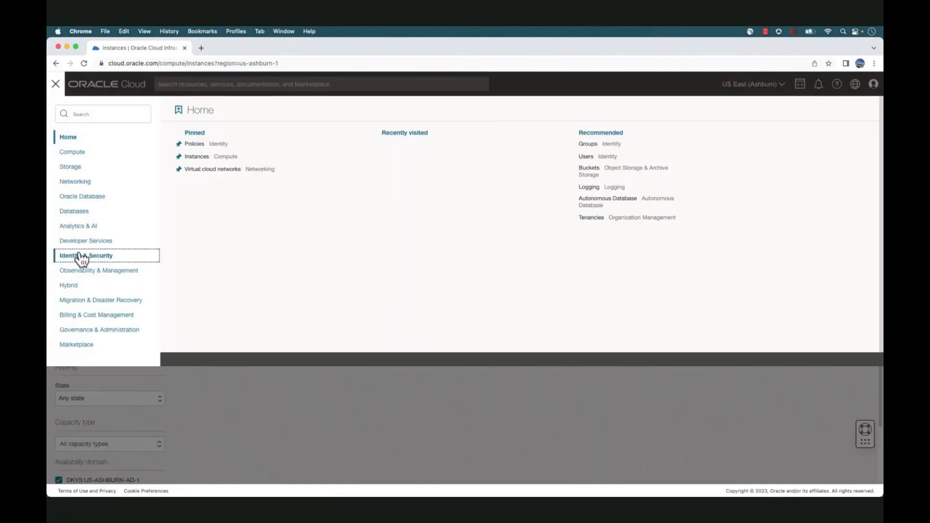
click(194, 195)
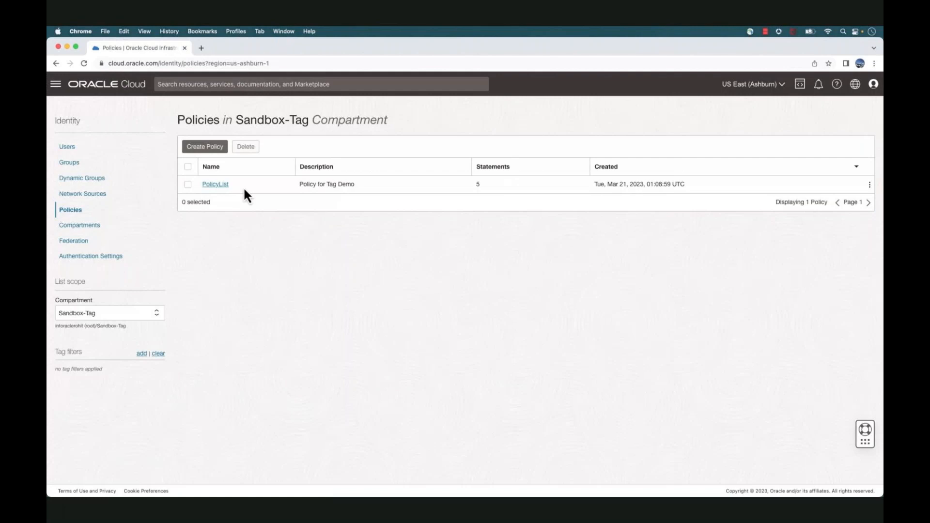
click(223, 186)
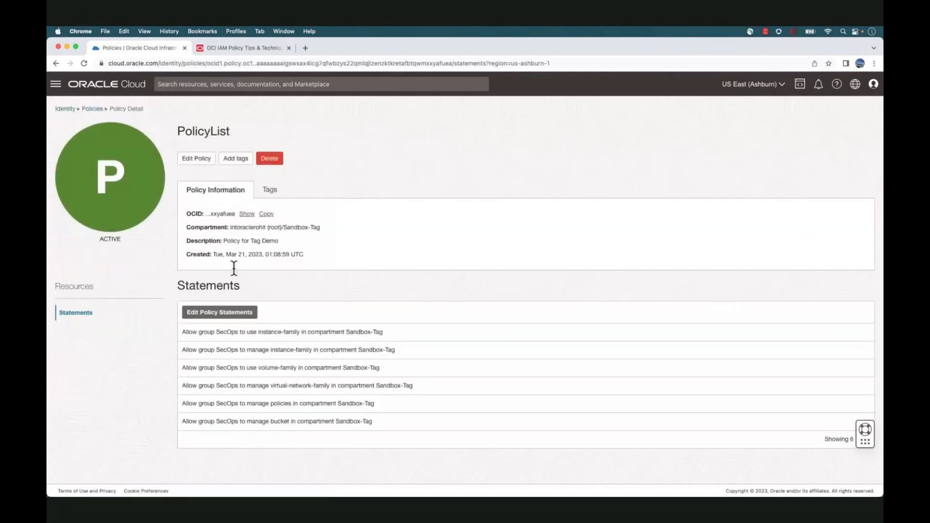
click(239, 313)
drag(95, 213, 155, 214)
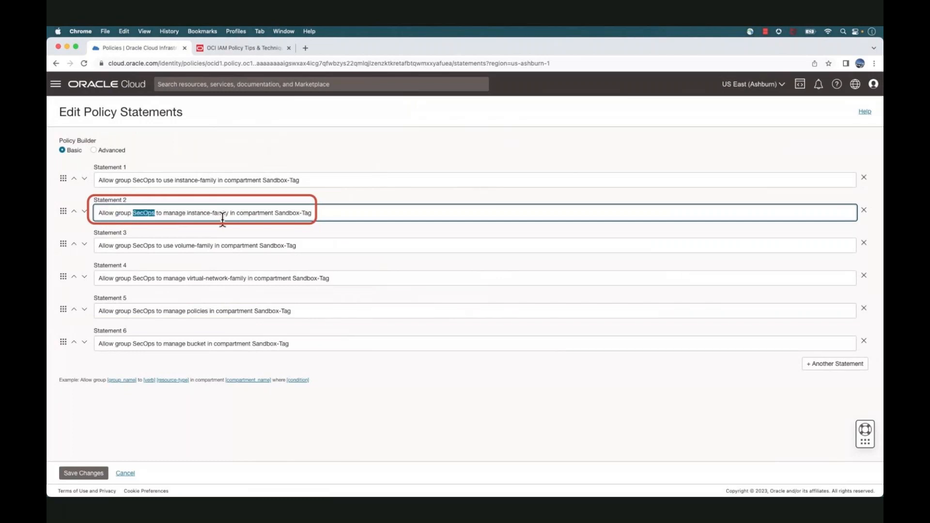
Append where target.resource.tag.Operation.instance_type='noncritical' to Statement 2 and save the policy
drag(275, 213, 312, 214)
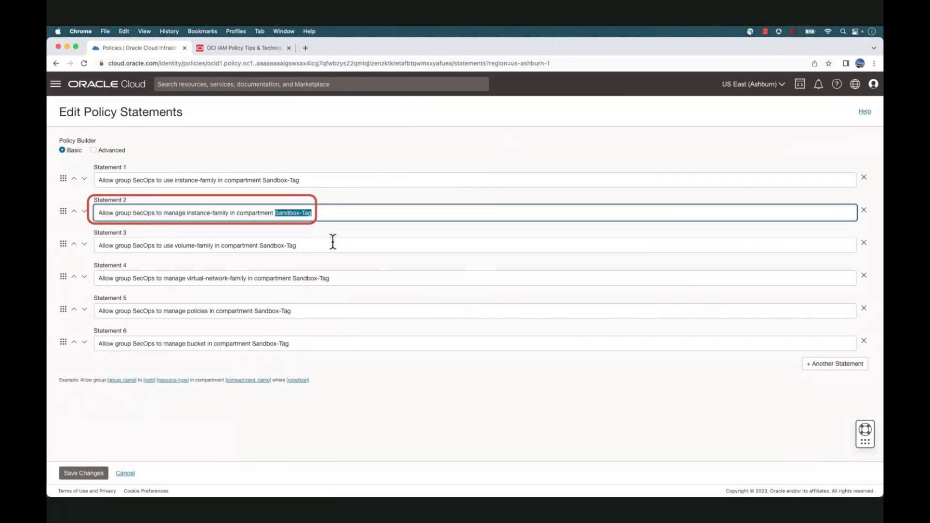
click(332, 215)
text(wh)
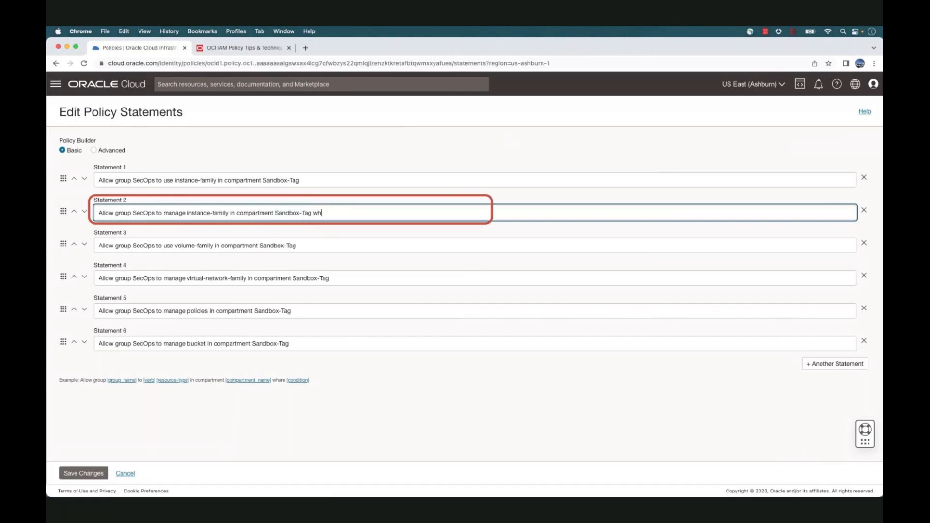
text(ere target.resource.tag.Operation.instance)
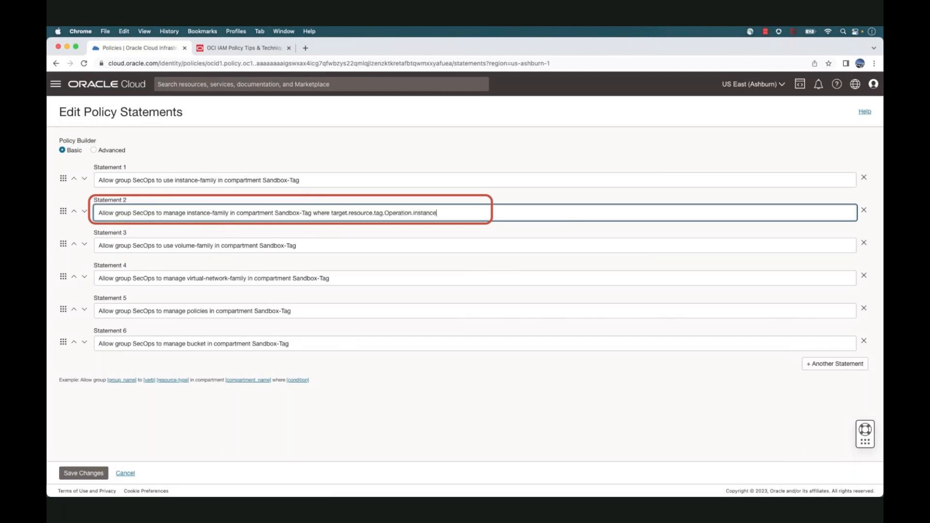
text(_type='noncritical')
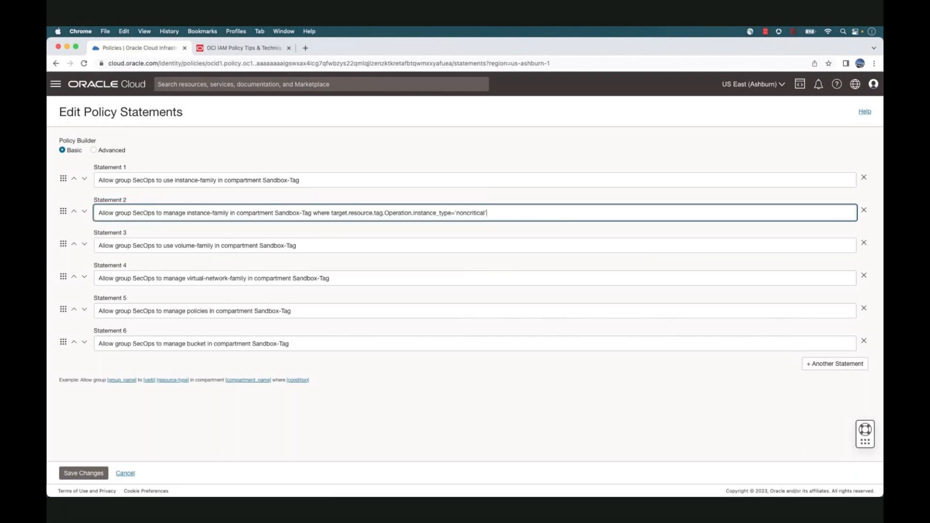
click(96, 476)
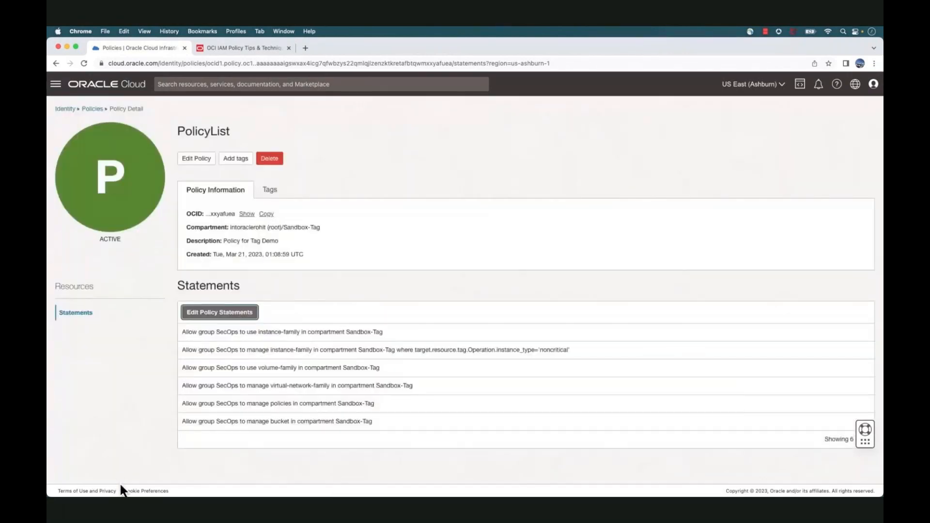
Open Prod-Web-VM-01 from Compute Instances and check its critical instance_type tag
click(56, 83)
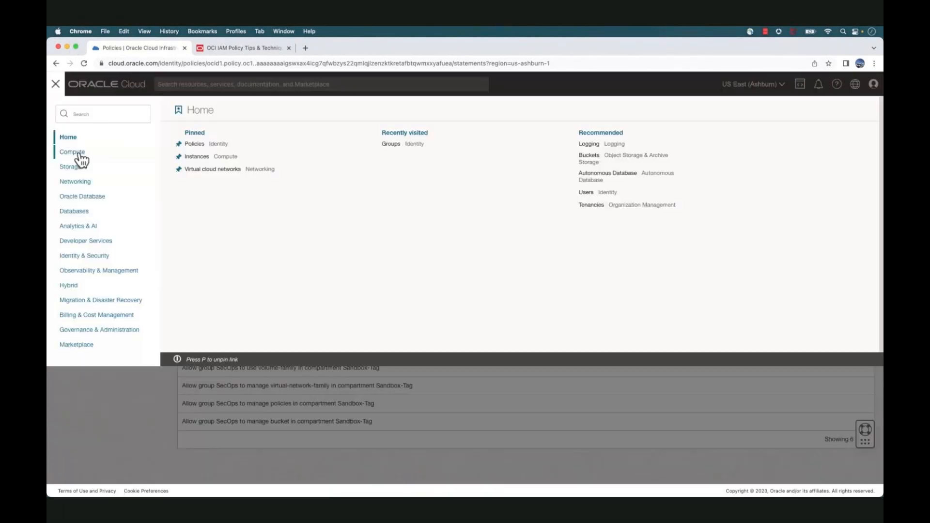
click(72, 152)
click(196, 158)
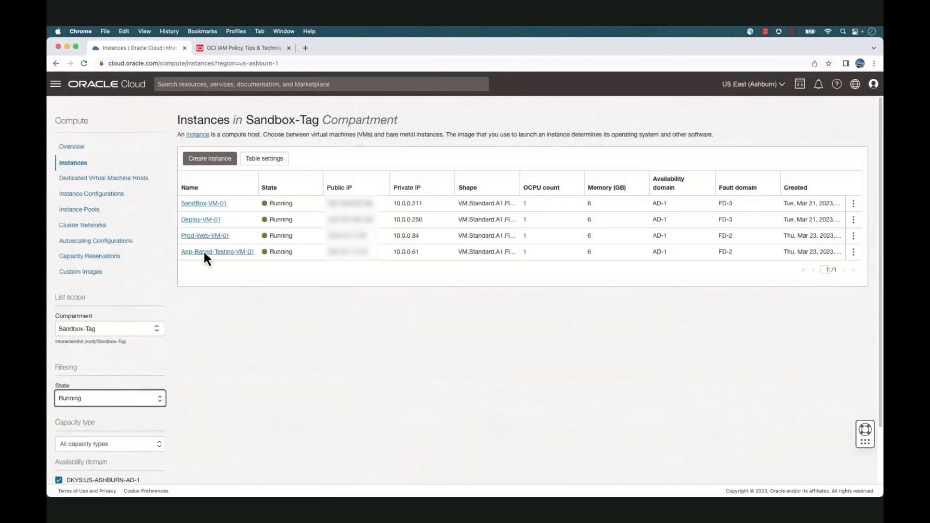
click(206, 238)
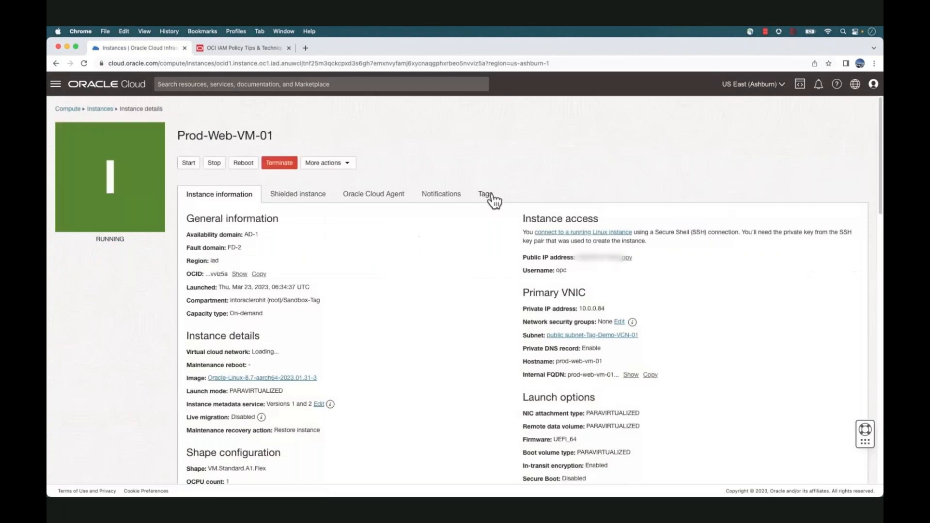
click(489, 197)
drag(292, 264, 200, 265)
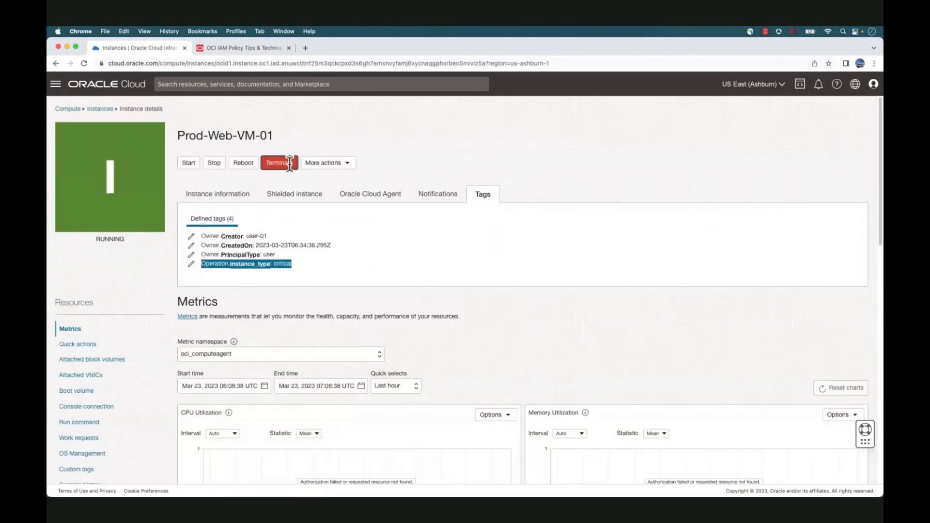
Attempt to terminate Prod-Web-VM-01, get the insufficient permissions error, cancel, and return to Instances
click(293, 165)
click(282, 218)
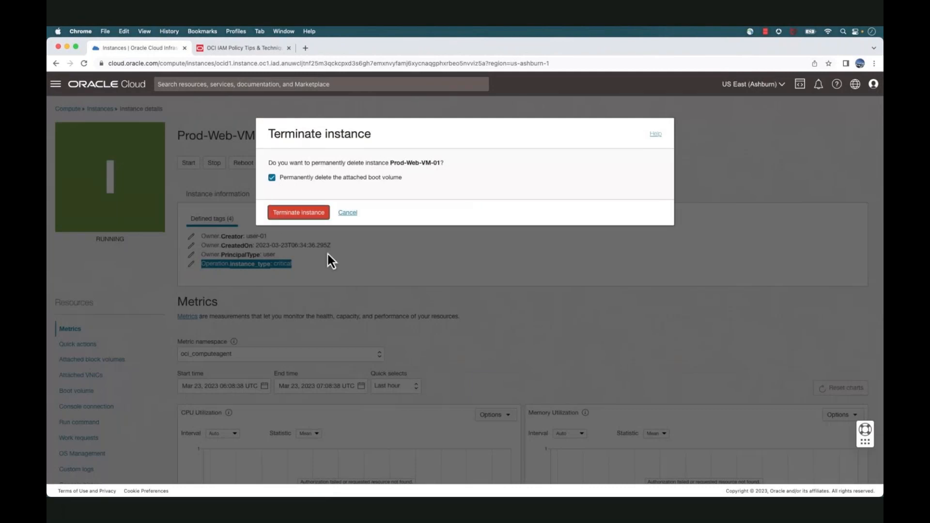
drag(391, 204, 331, 204)
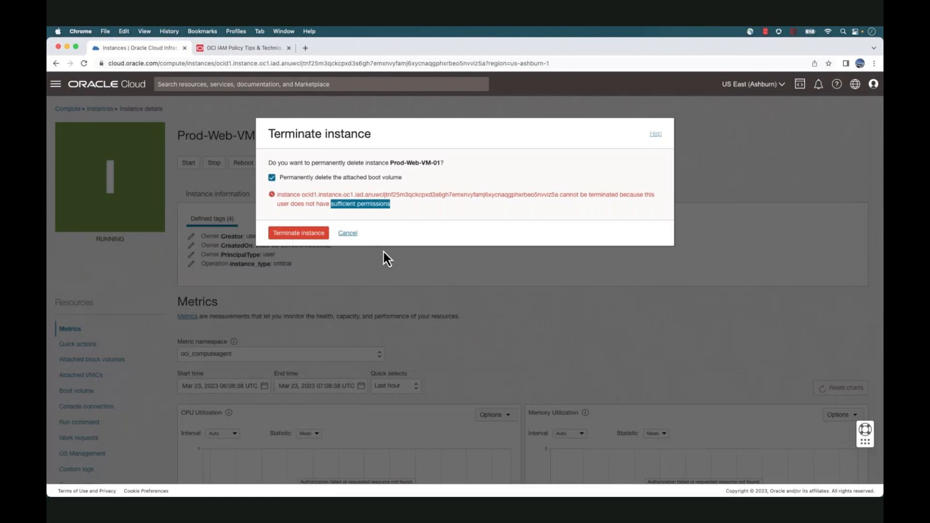
click(349, 233)
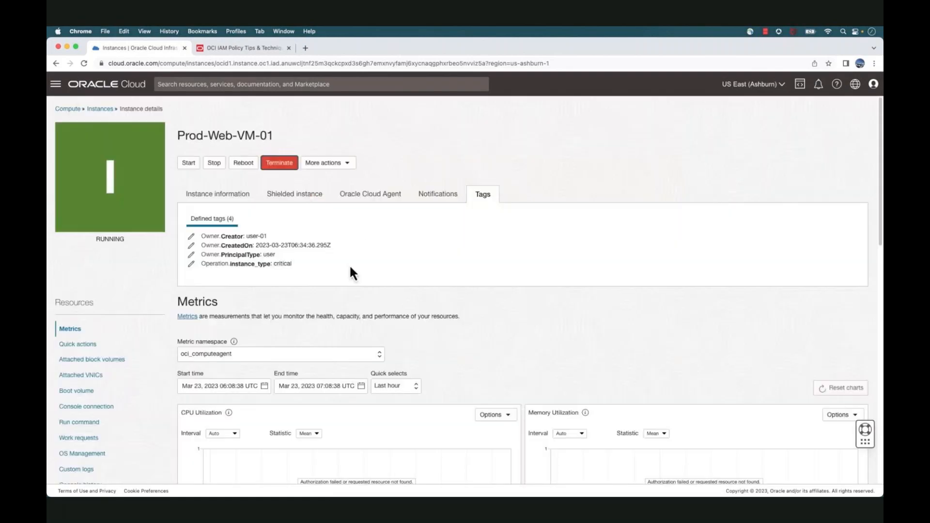
click(99, 109)
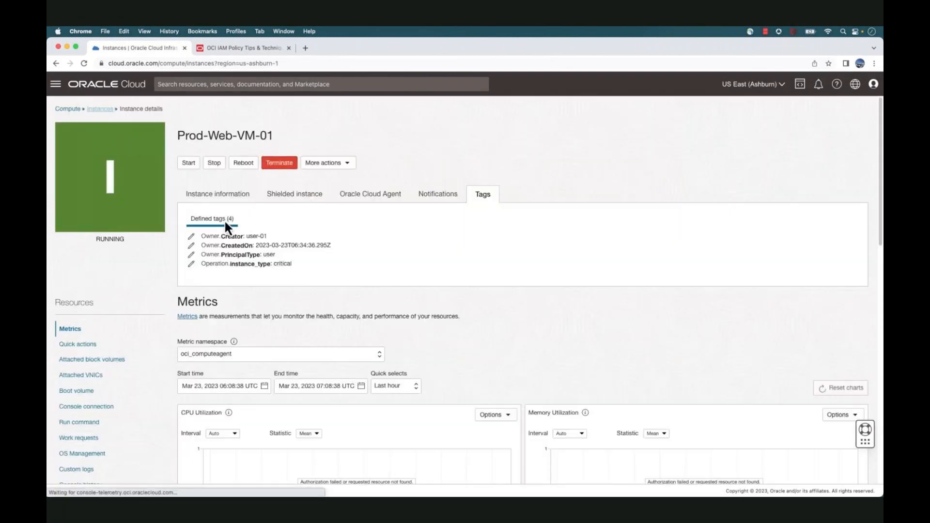
Open App-Based-Testing-VM-01 and confirm its instance_type tag is noncritical
click(223, 253)
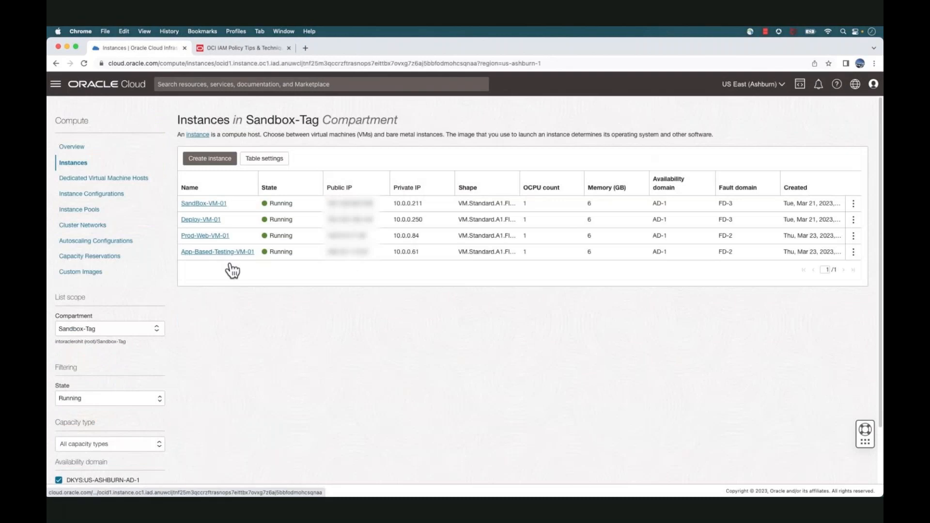
click(485, 194)
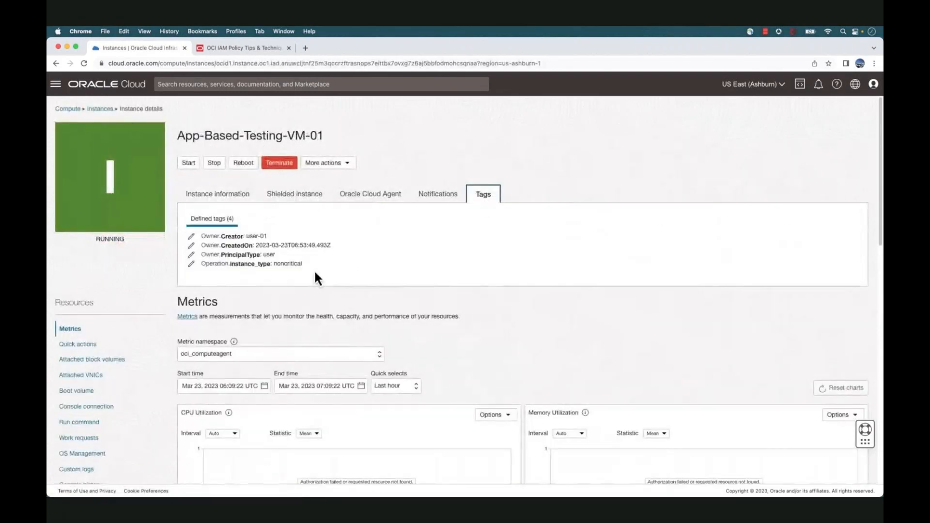
drag(314, 267, 216, 268)
Terminate App-Based-Testing-VM-01 including its boot volume, and check it shows TERMINATING
click(286, 167)
click(272, 178)
click(304, 217)
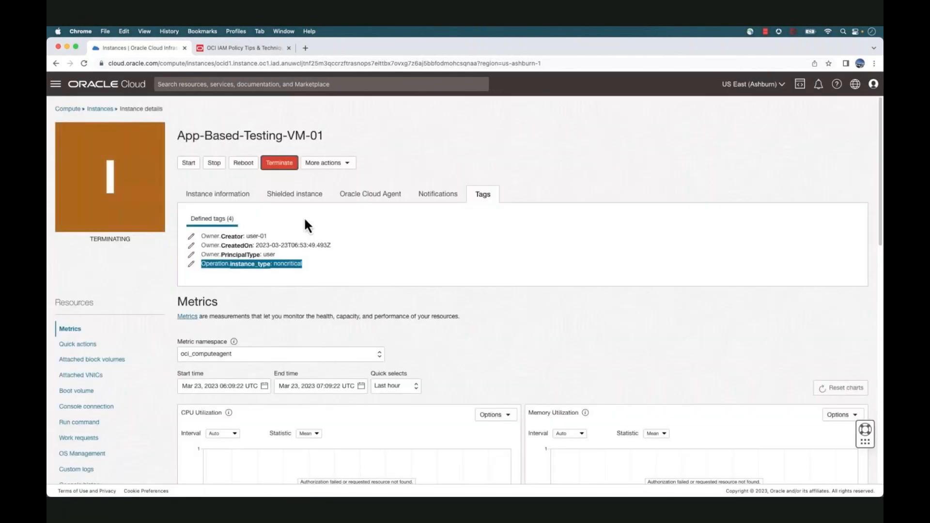
drag(131, 240, 73, 241)
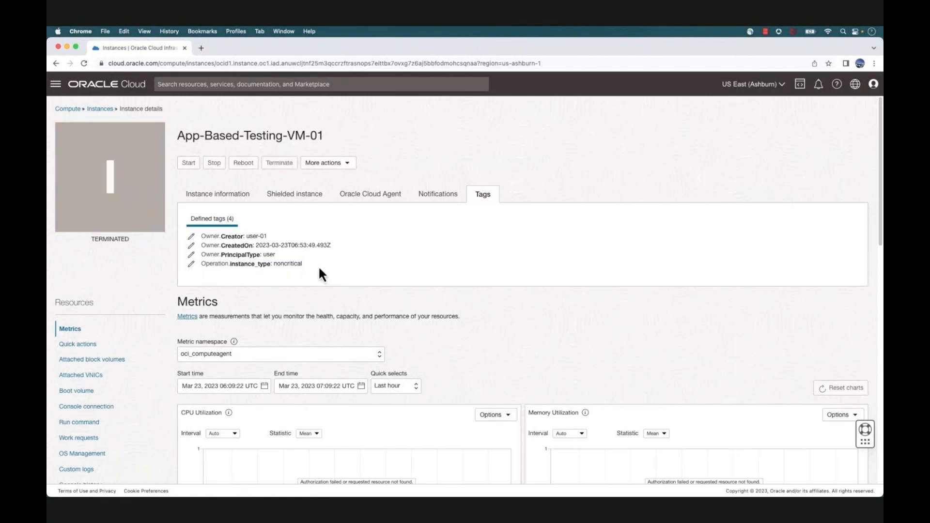
drag(318, 266, 272, 267)
Leave full screen, play the Demo: Dynamic Groups lesson from the Playlist, and open the video quality options
key(Escape)
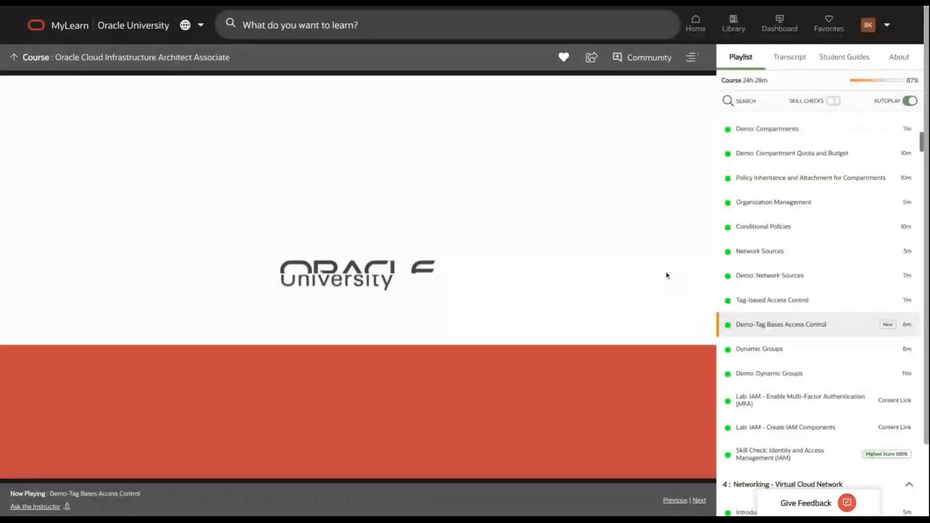
click(756, 373)
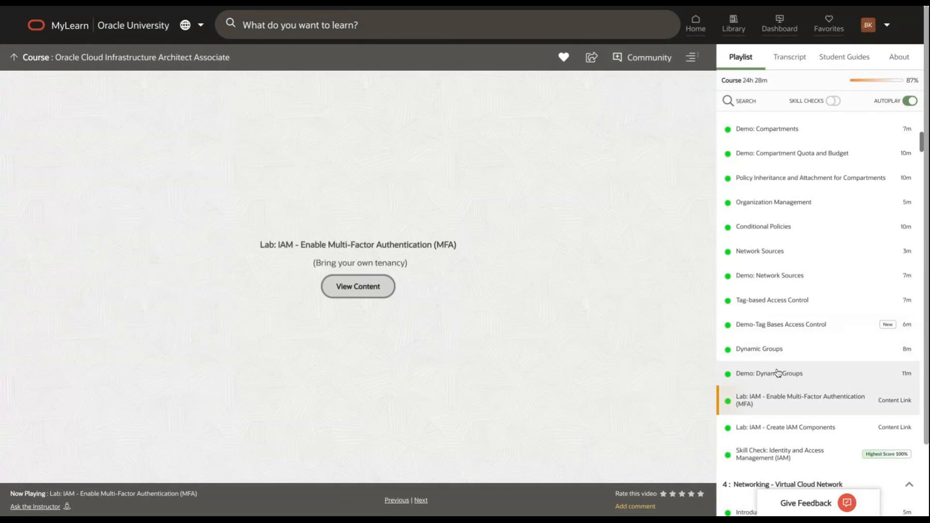
click(778, 373)
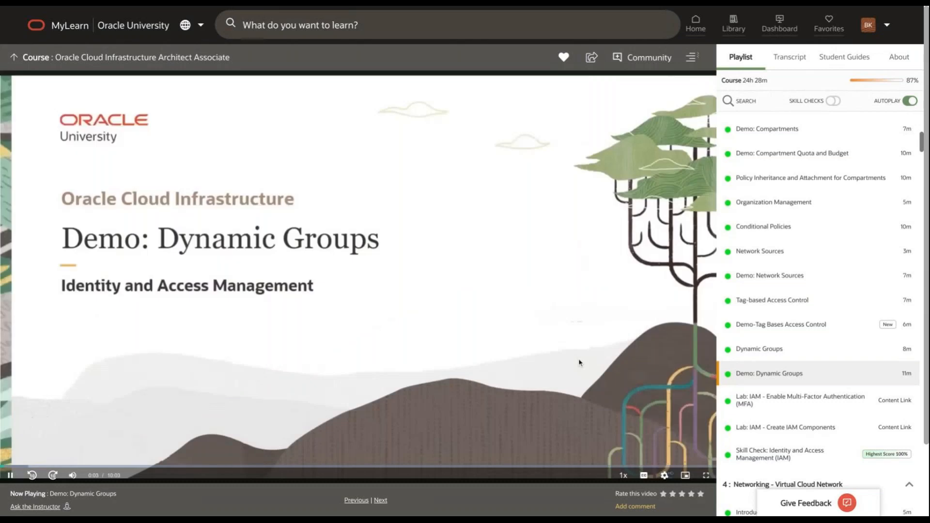
click(664, 475)
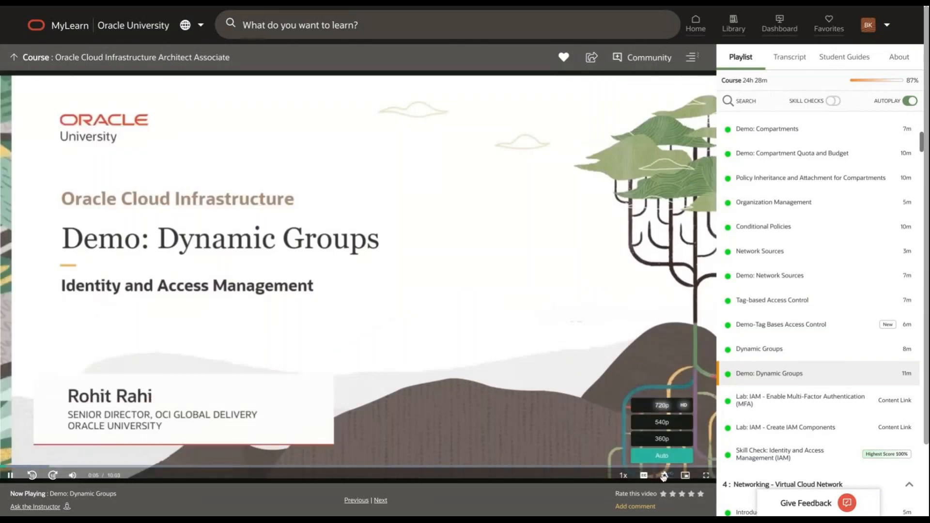
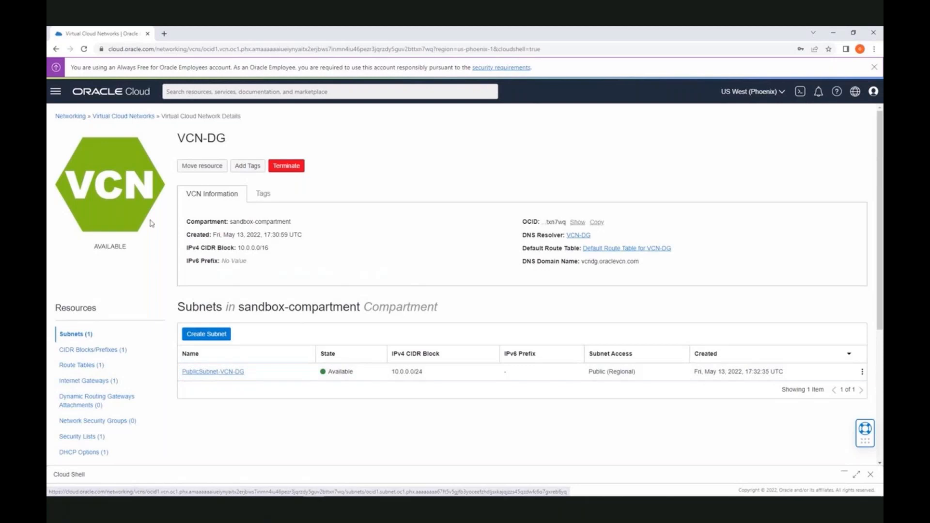
Open DG_instance1's details from Compute > Instances, check its subnet, and launch Cloud Shell
click(56, 91)
click(84, 161)
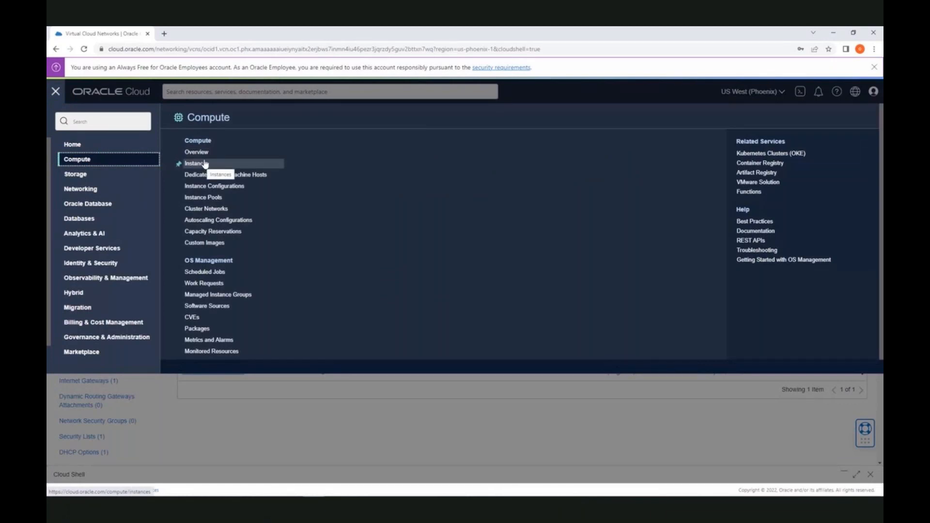
click(207, 166)
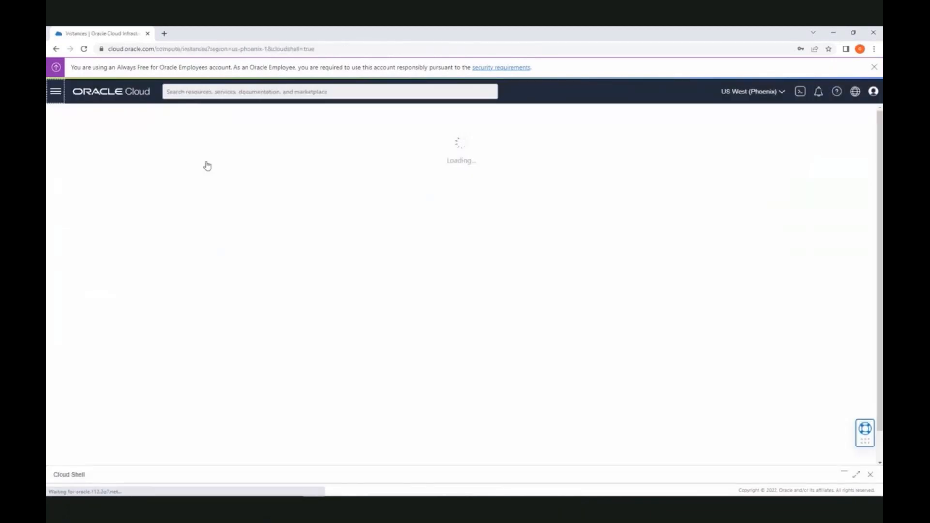
click(207, 213)
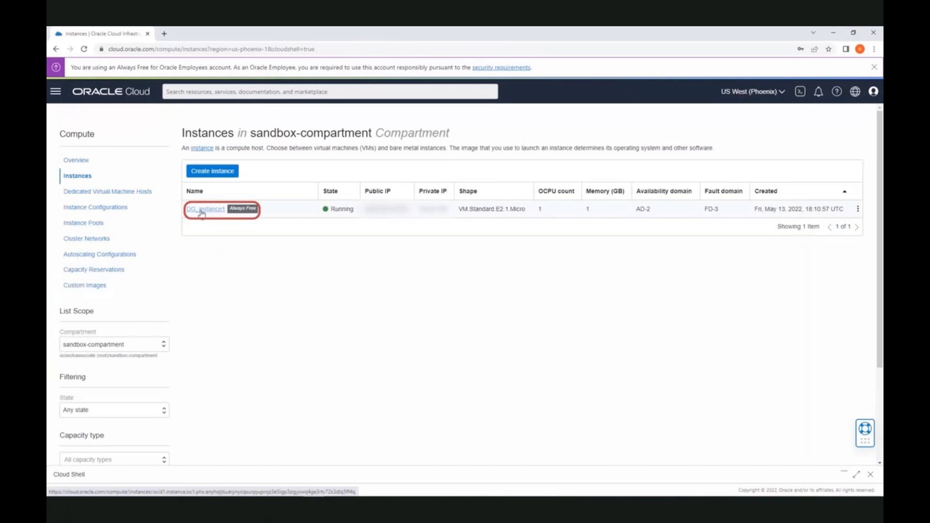
click(211, 211)
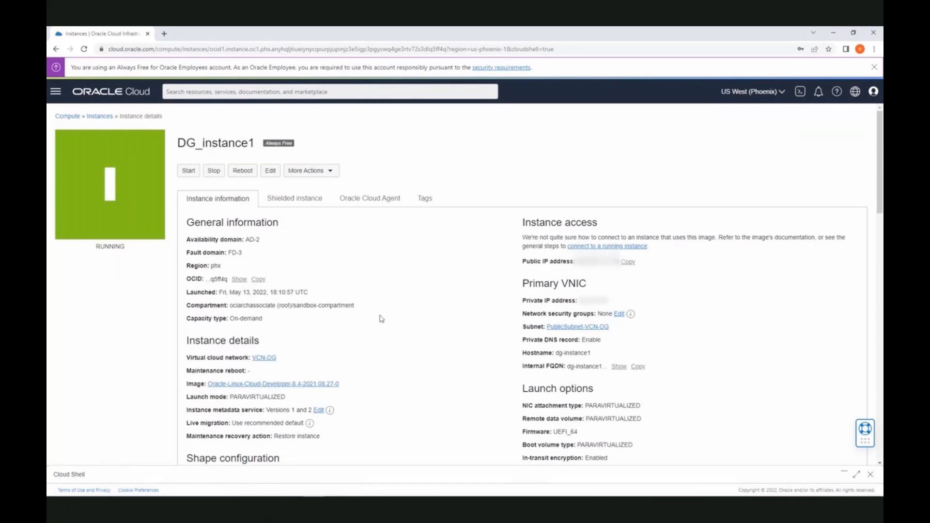
scroll(381, 319, down, 1)
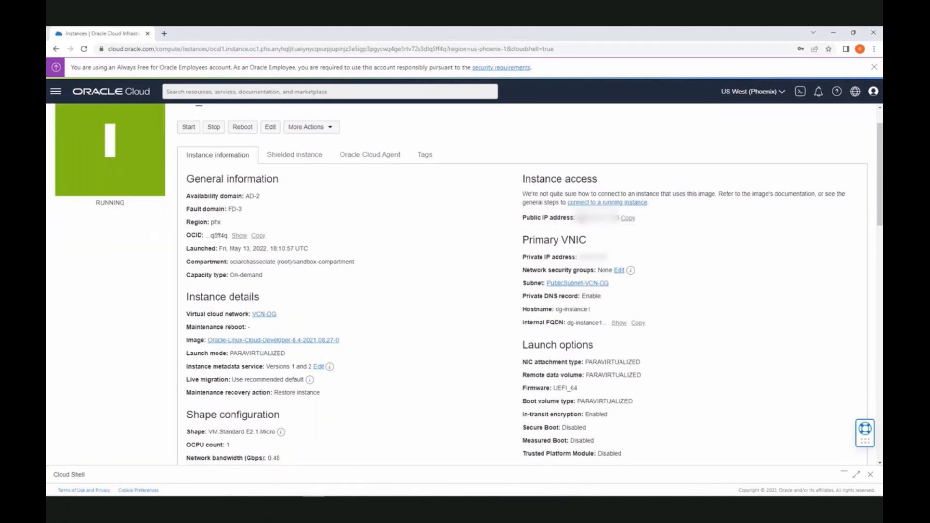
mouse_move(311, 381)
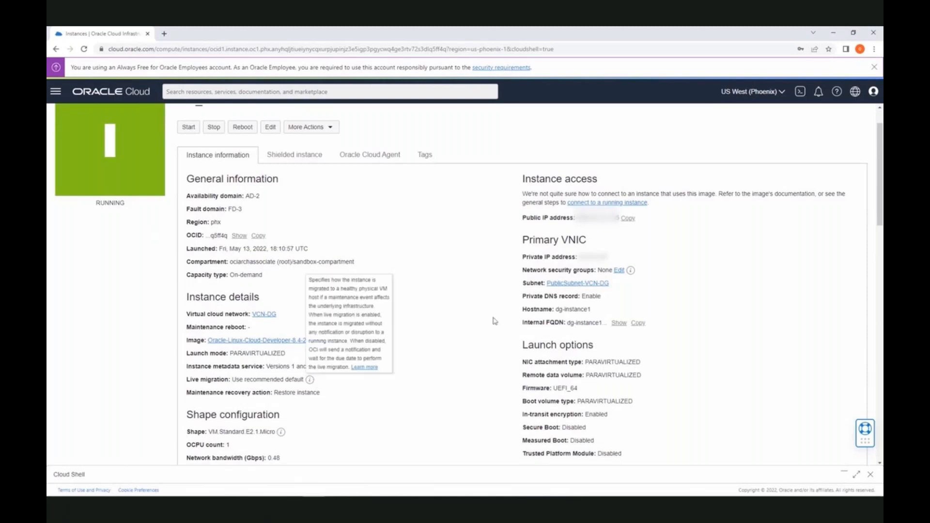
click(801, 91)
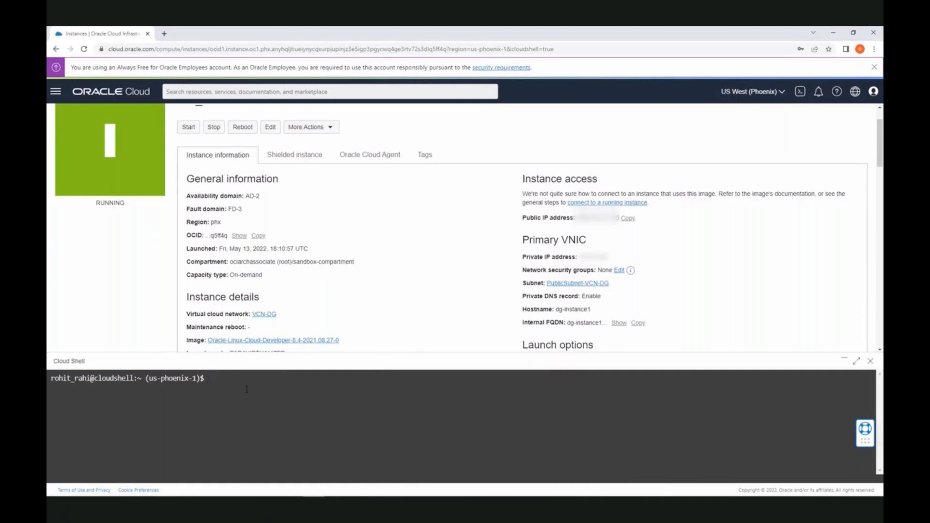
SSH into dg-instance1 as opc with key id_rsa and try 'oci os ns get'
text(ssh -i id_rsa op)
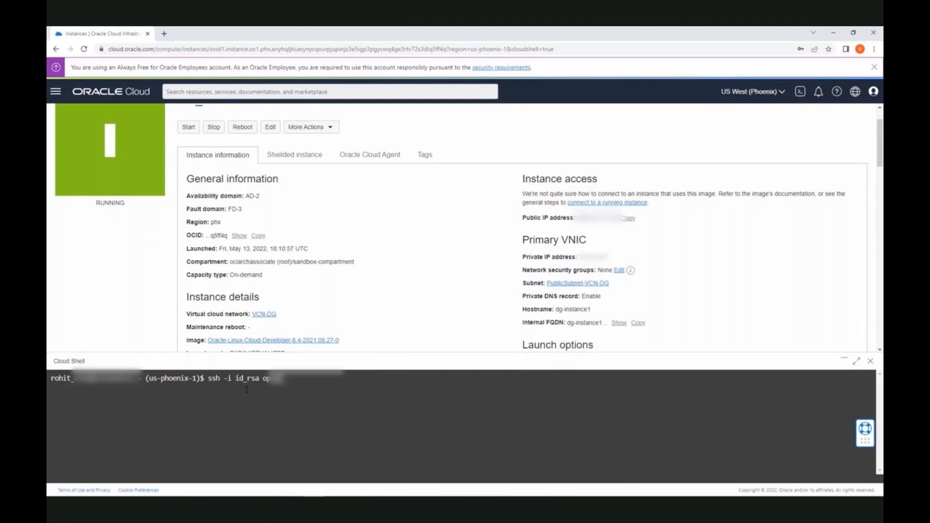
text(c@129.146.162.174)
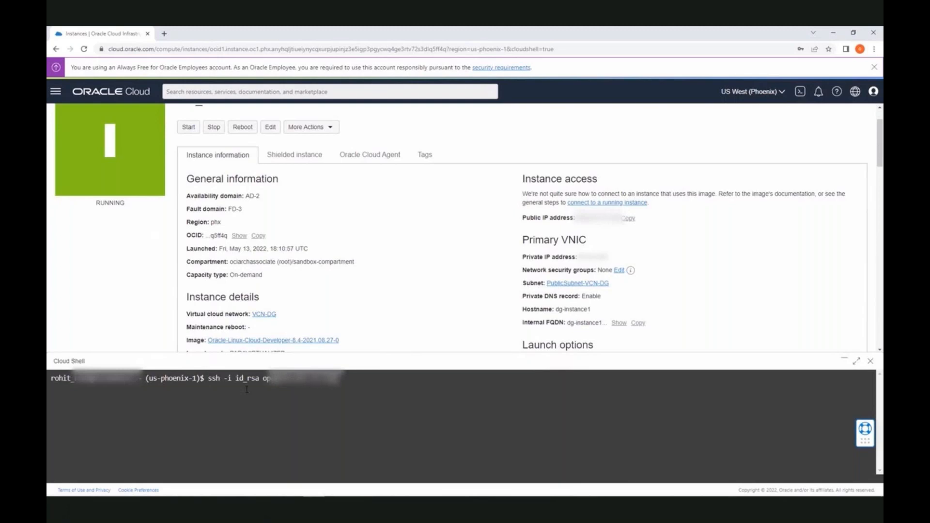
key(Return)
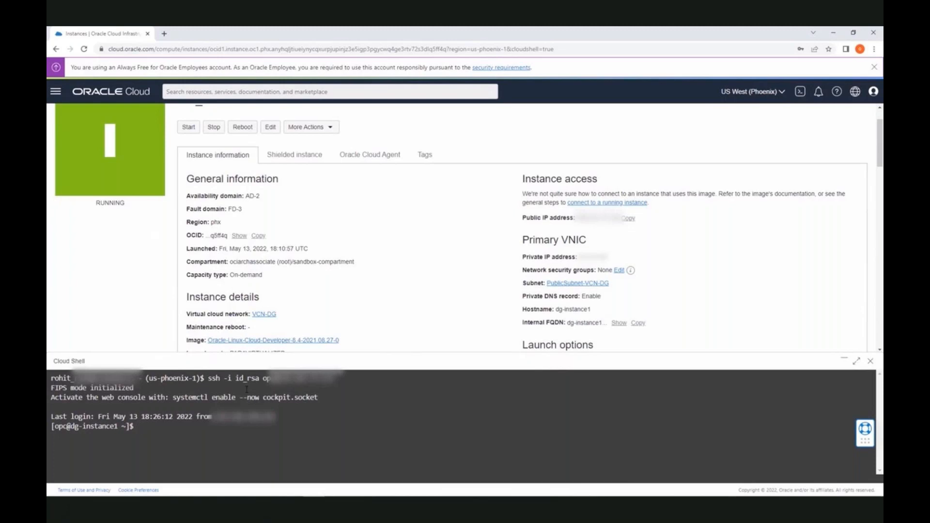
text(oci os ns get)
key(Return)
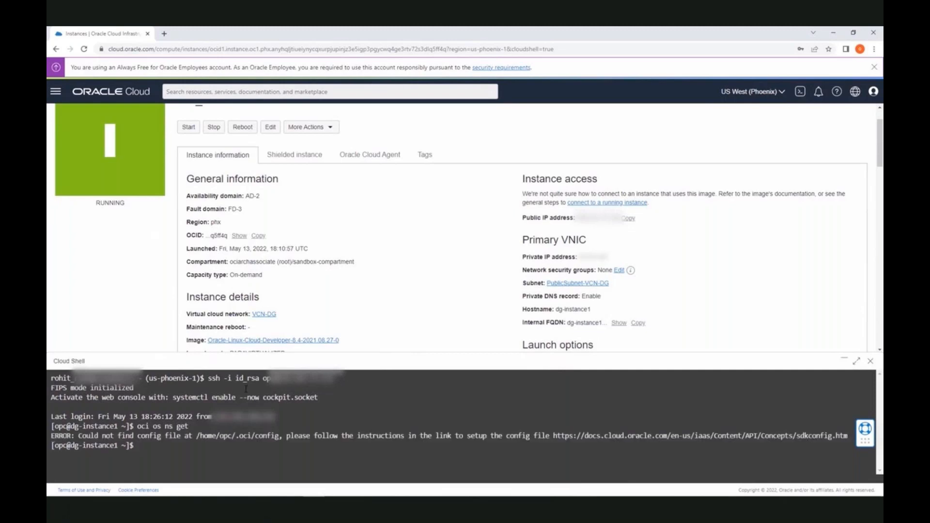
Get the namespace with '--auth instance_principal' and paste the sandbox-bucket create command
text(oci os ns get --auth instance)
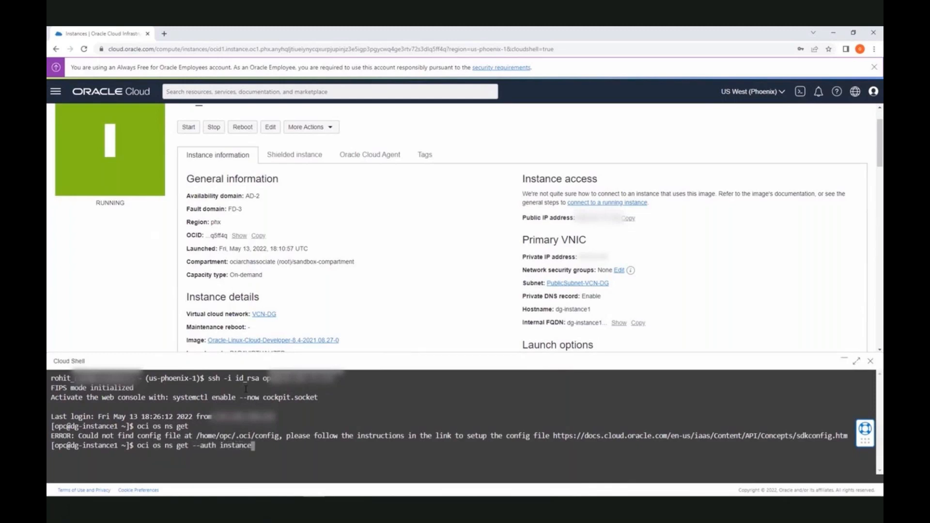
text(_principal)
key(Return)
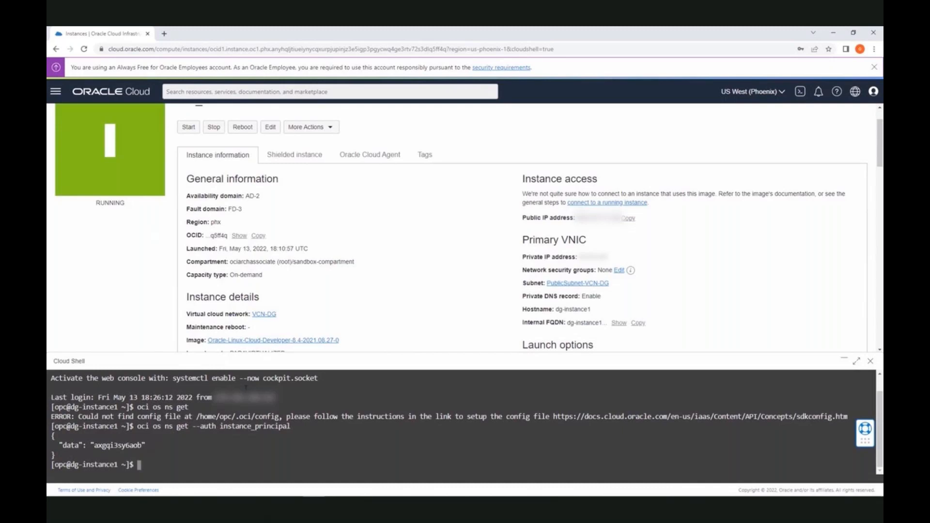
text(oci os bucket create --name sandbox-bucket -c ocid1.compartment.oc1..aaaaaaaarlusnwyatbqtzr33uk2n5aqvtg42tpa47ftxqajy2zihhsupxtka --auth instance_principal)
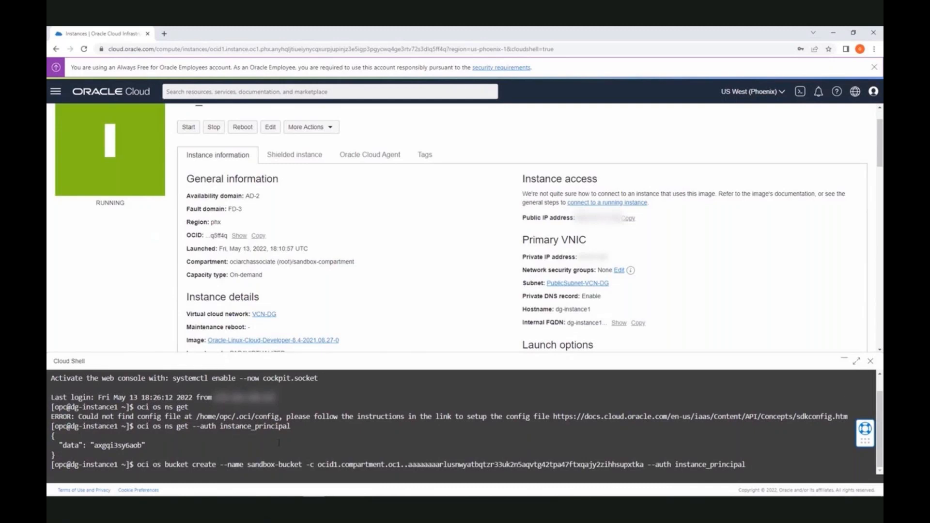
Run the sandbox-bucket create command in full-size Cloud Shell and highlight the 409 not-authorized error
click(857, 361)
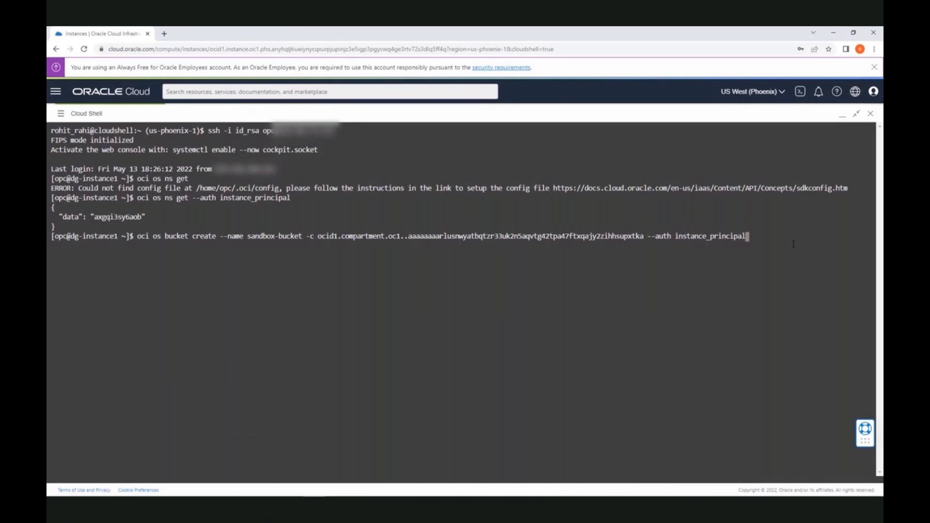
key(Return)
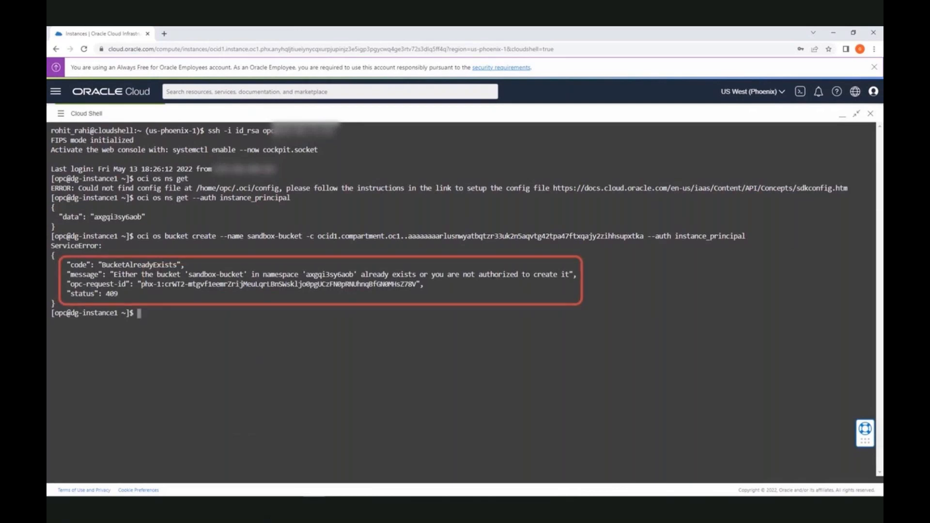
drag(405, 275, 568, 275)
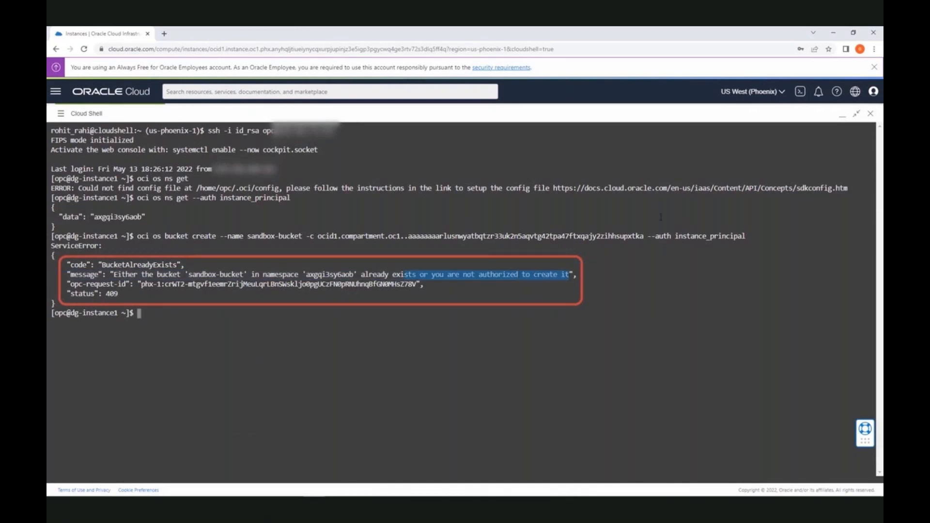
click(842, 115)
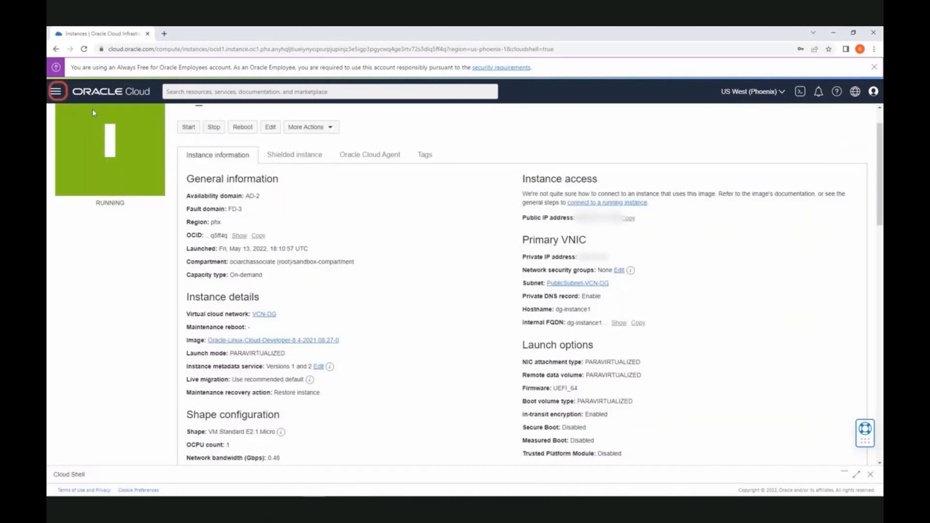
Go to the sandbox identity domain's Dynamic Groups in the root compartment
click(55, 91)
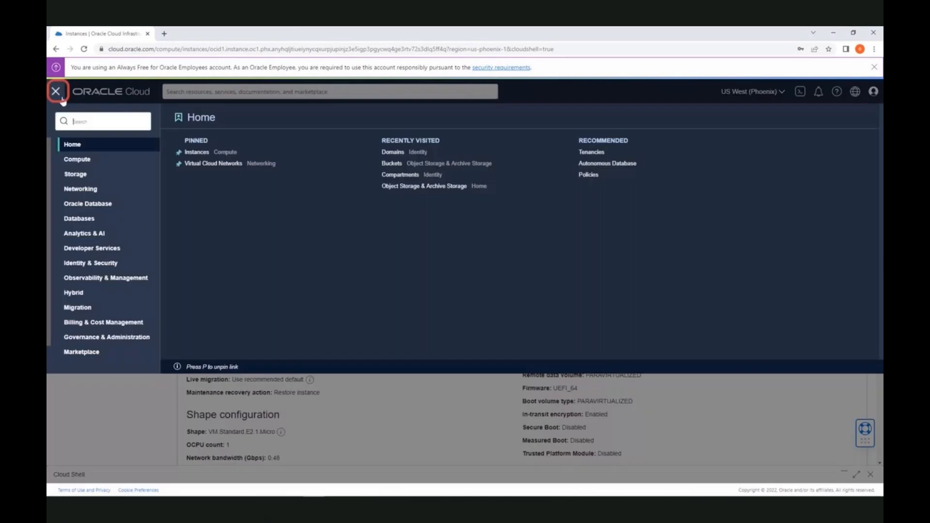
click(97, 264)
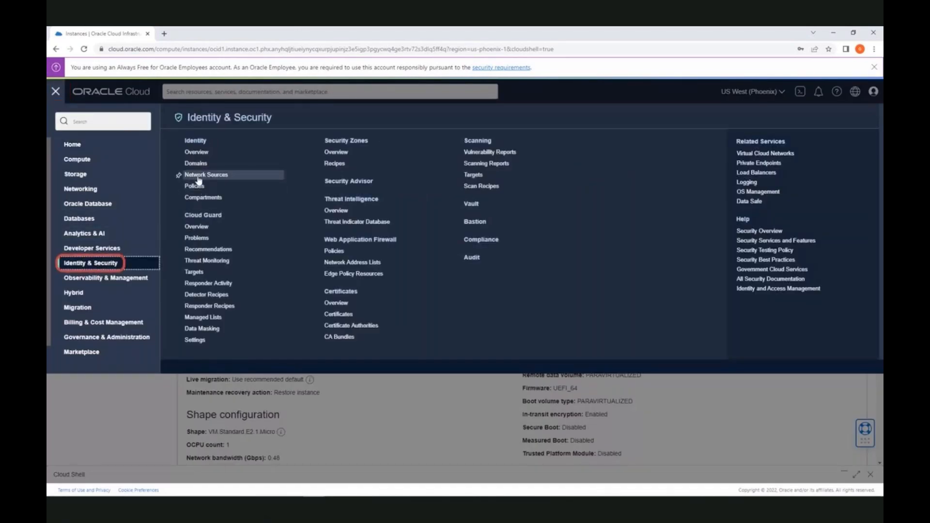
click(198, 164)
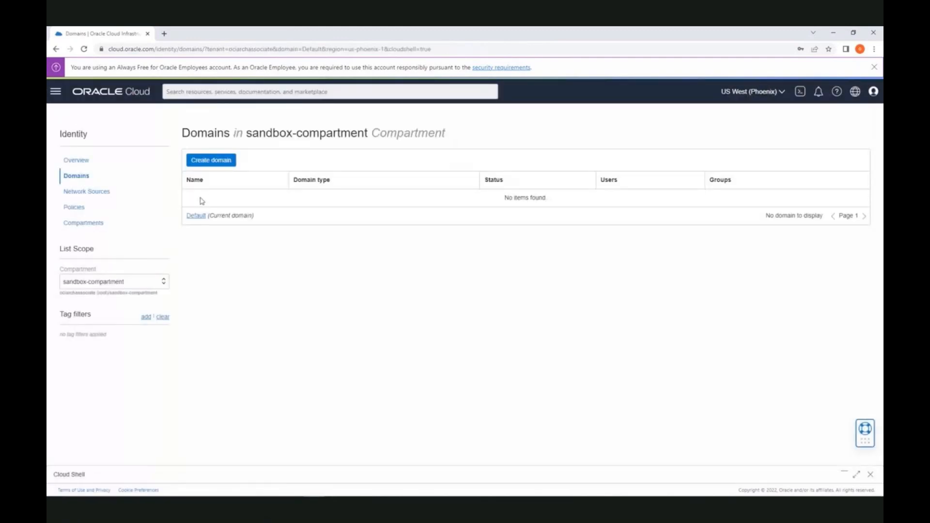
click(162, 283)
click(151, 297)
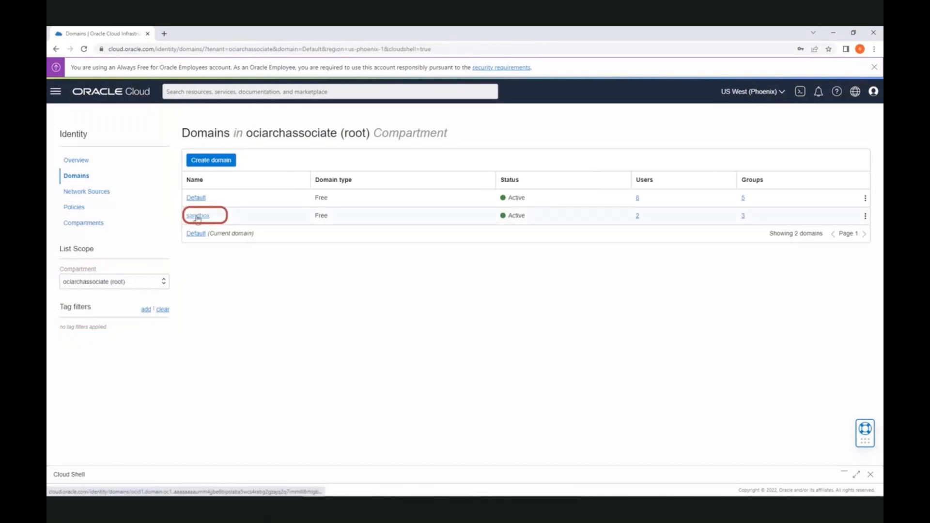
click(198, 216)
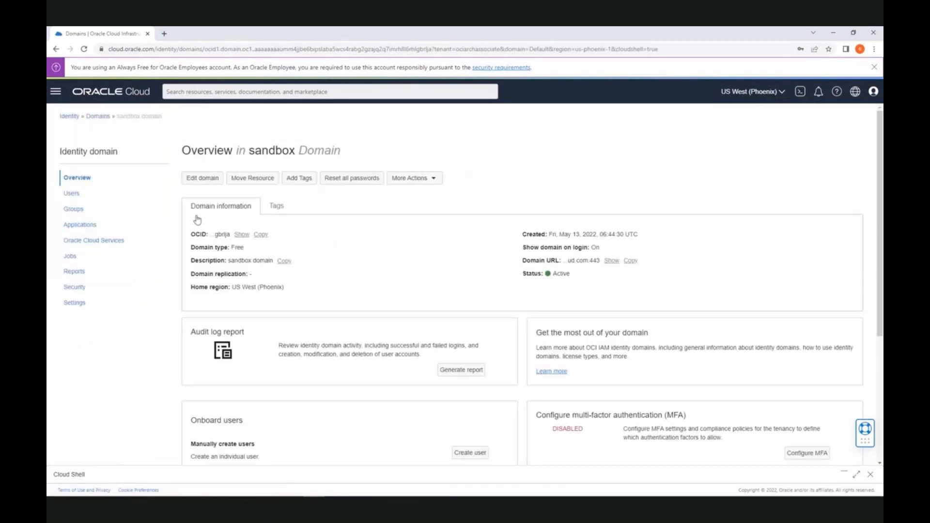
click(87, 224)
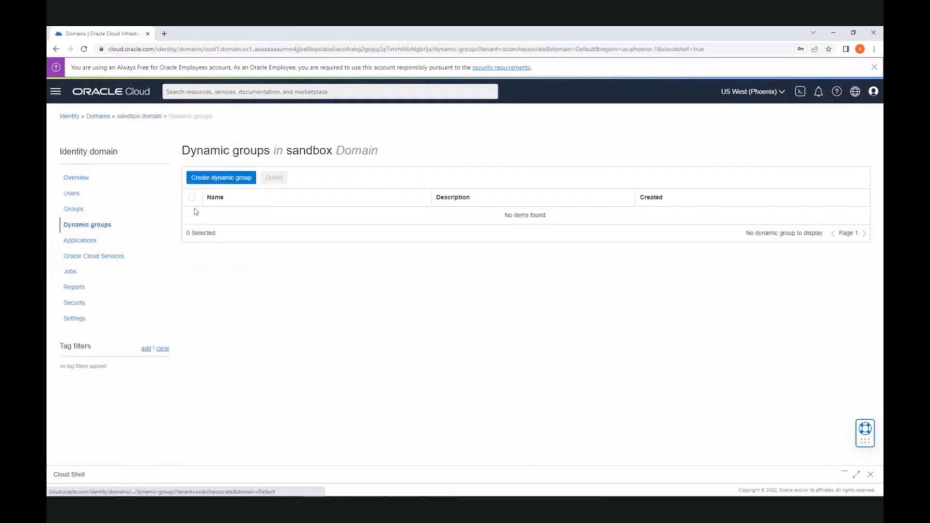
Start a new dynamic group named DG-demo with description 'demo for DG'
click(222, 179)
click(193, 161)
text(DG0)
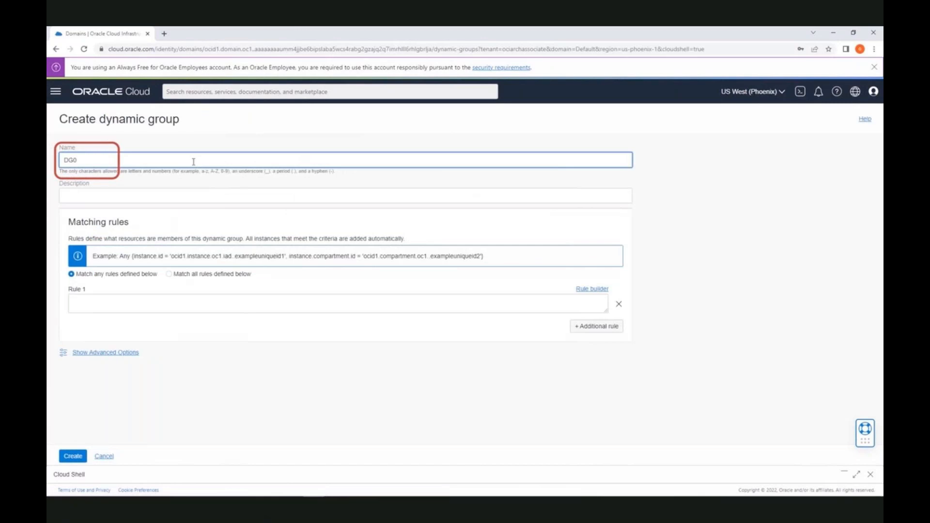
text(demo)
click(179, 199)
text(demo)
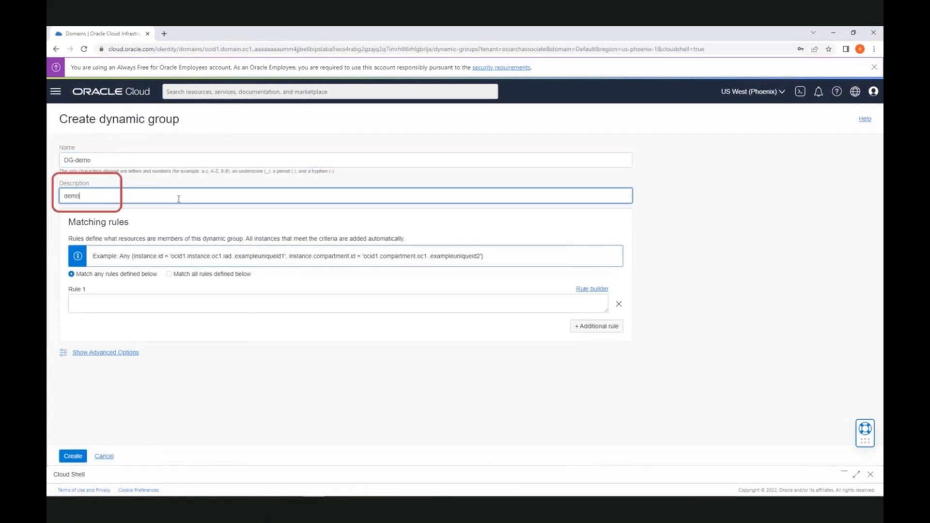
text( for DG)
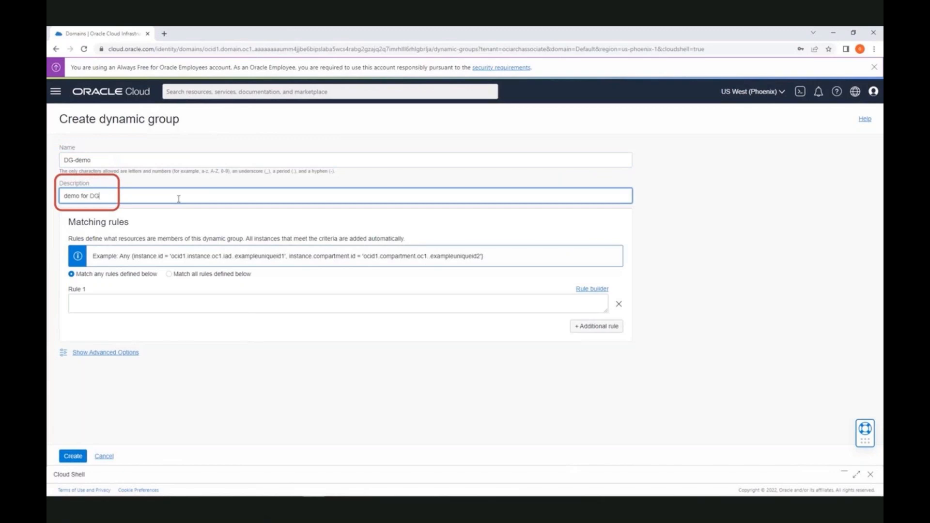
Add a matching rule on the pasted compartment OCID and create the dynamic group
click(592, 288)
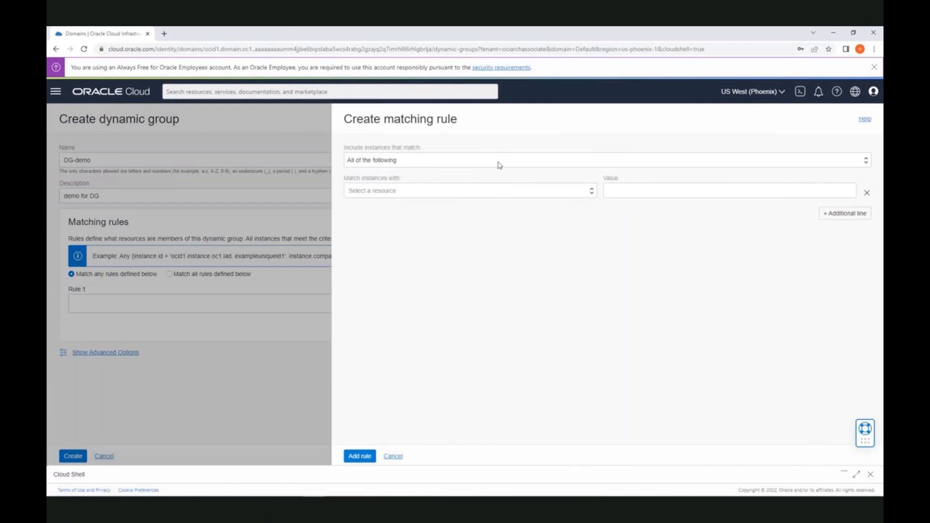
click(500, 191)
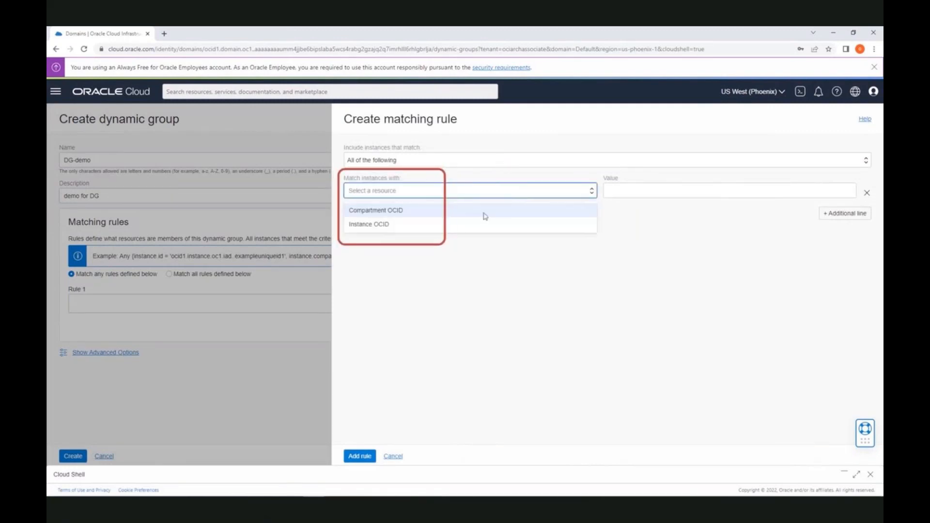
click(418, 211)
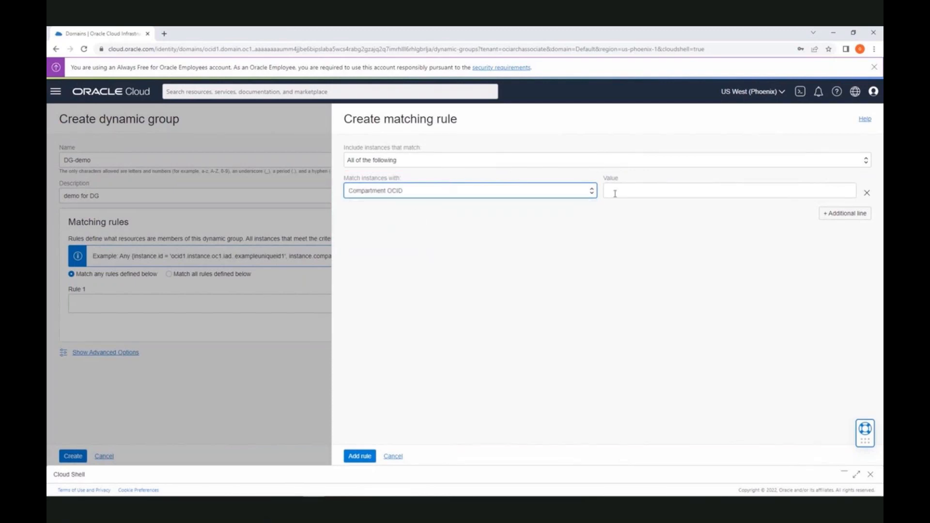
click(640, 190)
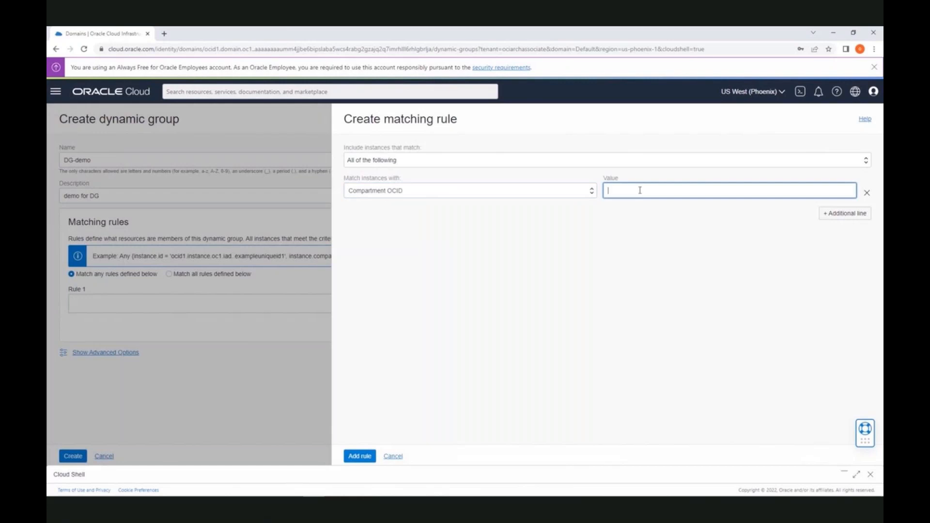
text(ocid1.compartment.oc1..aaaaaaaarlusnwyatbqtzr33uk2n5aqvtg42tpa47ftxqajy2zihhsupxtka)
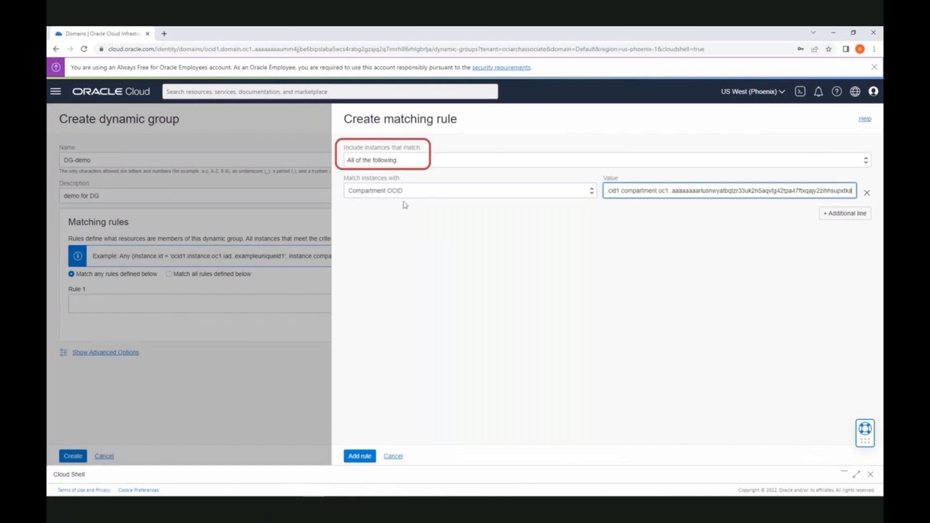
click(361, 457)
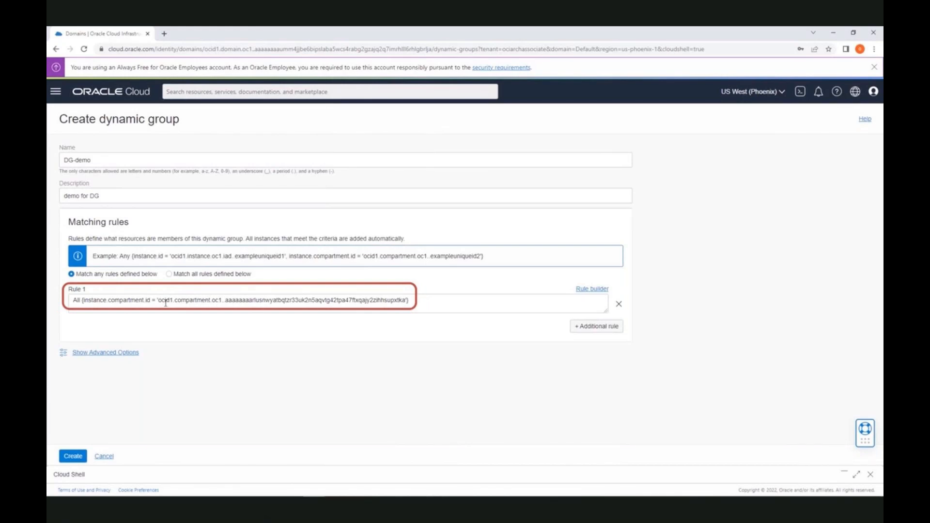
click(76, 457)
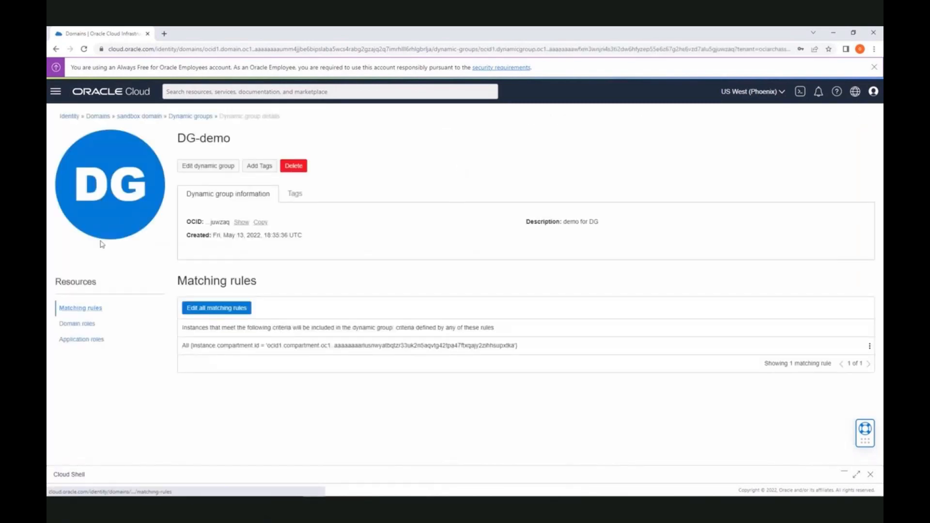
Start a new IAM policy named DG-policy with description 'policy for DG'
click(130, 122)
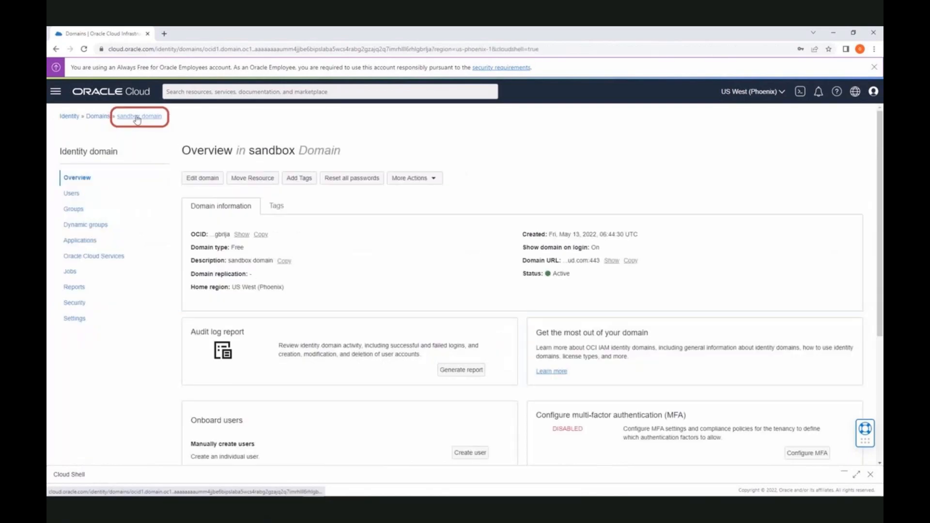
click(99, 118)
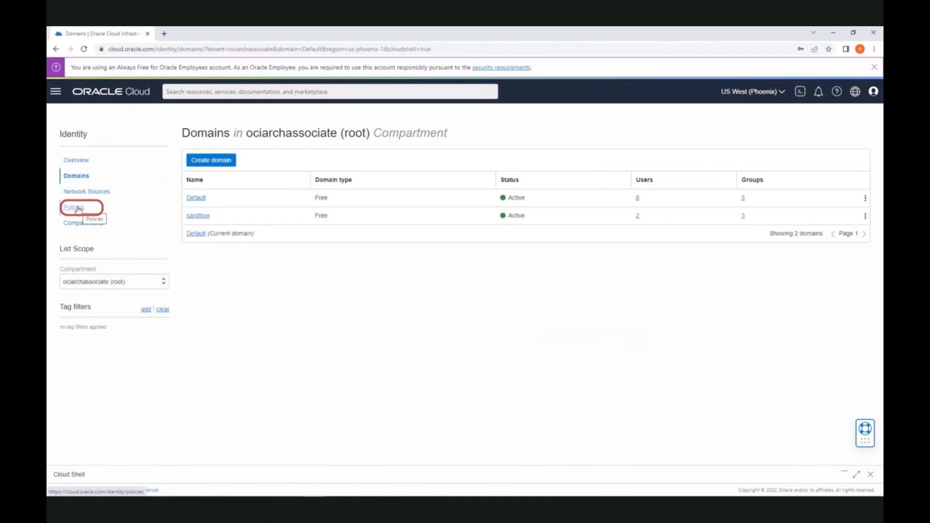
click(78, 208)
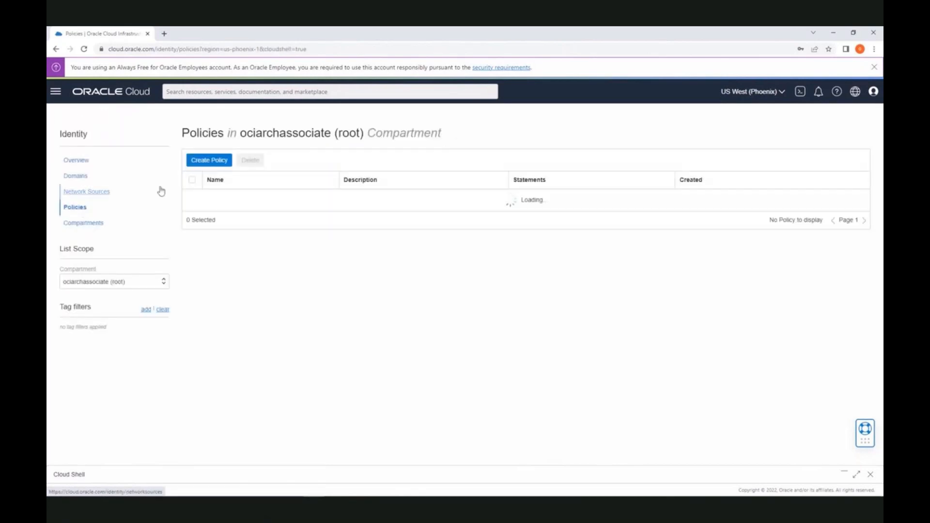
click(210, 161)
text(DG-policy)
key(Tab)
text(policy for DG)
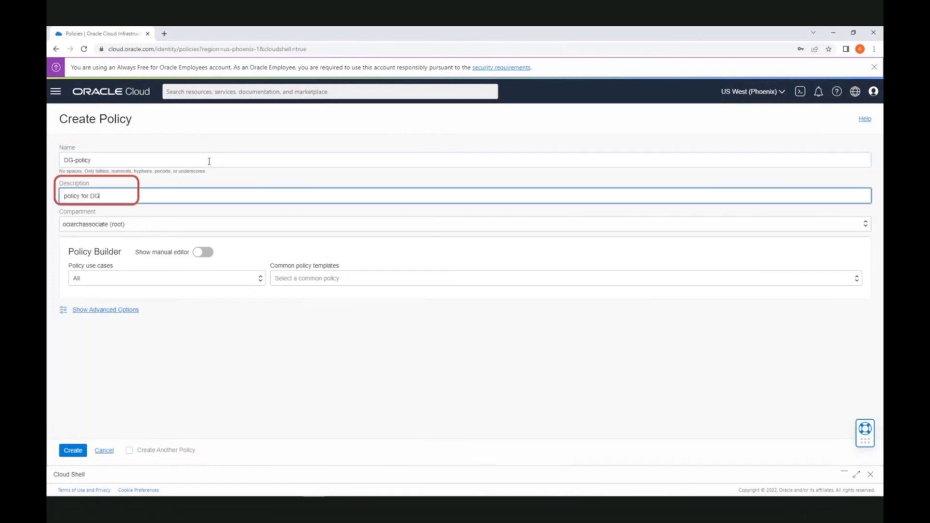
Use the Network Management use case with the manage-a-cloud-network template in the policy builder
click(212, 257)
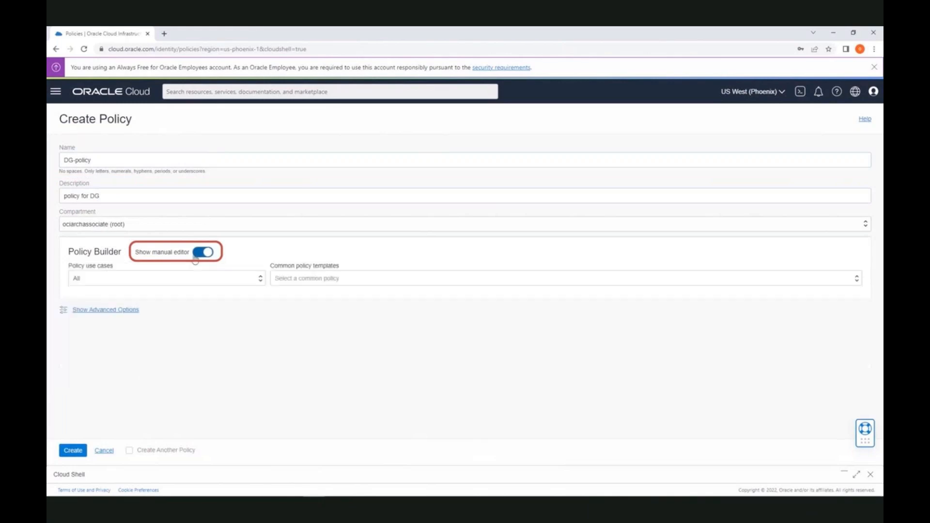
click(214, 279)
scroll(215, 393, down, 1)
scroll(214, 391, down, 3)
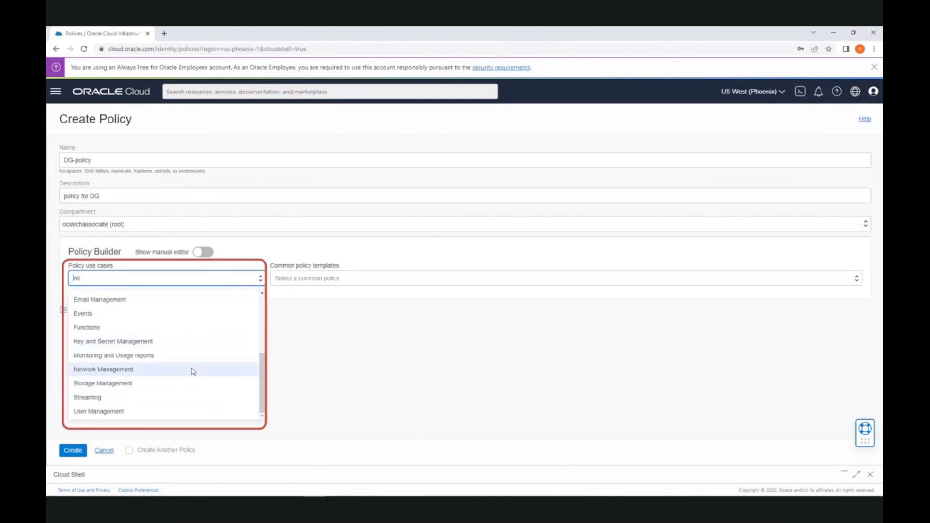
click(192, 371)
click(295, 282)
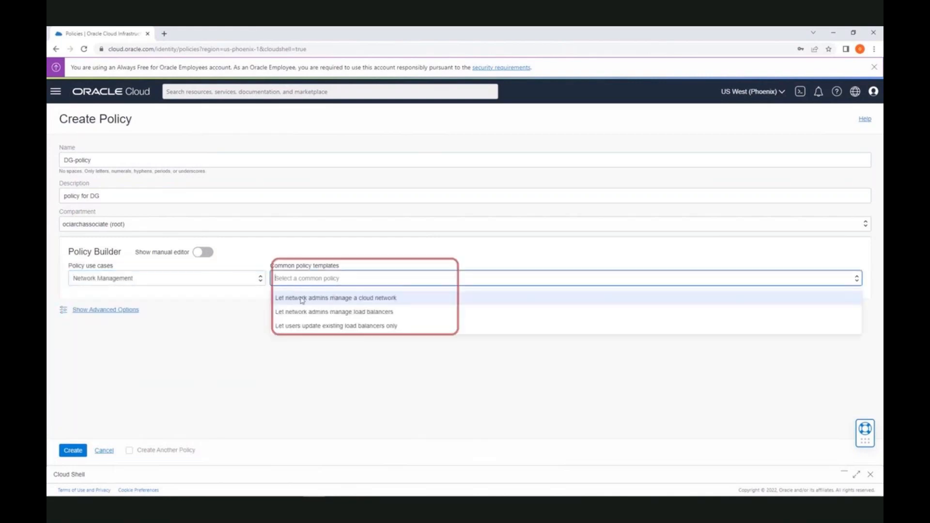
click(303, 299)
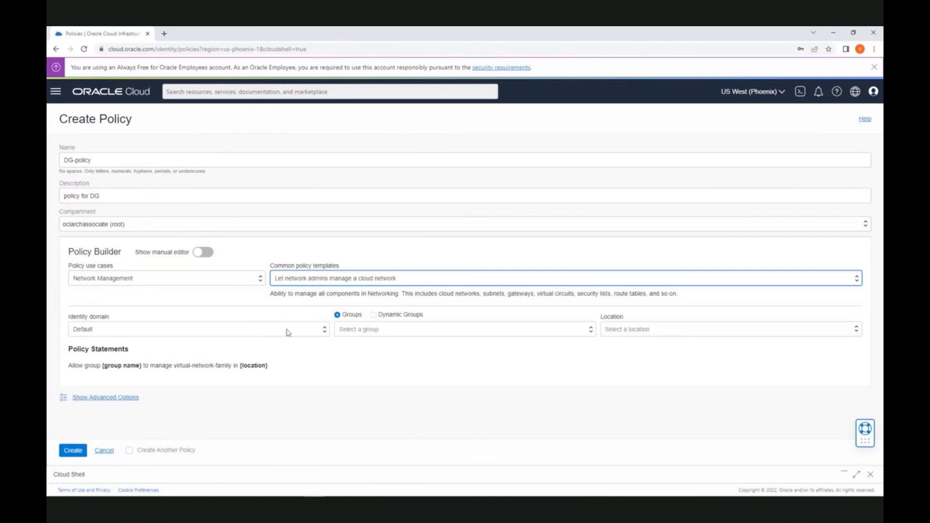
Grant the policy to sandbox dynamic group DG-demo in sandbox-compartment and create it
click(112, 334)
click(116, 365)
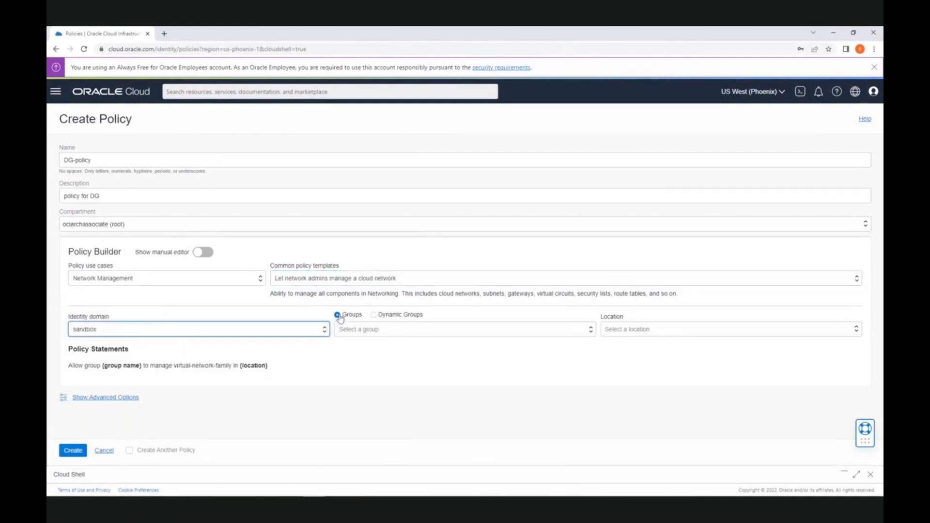
click(374, 315)
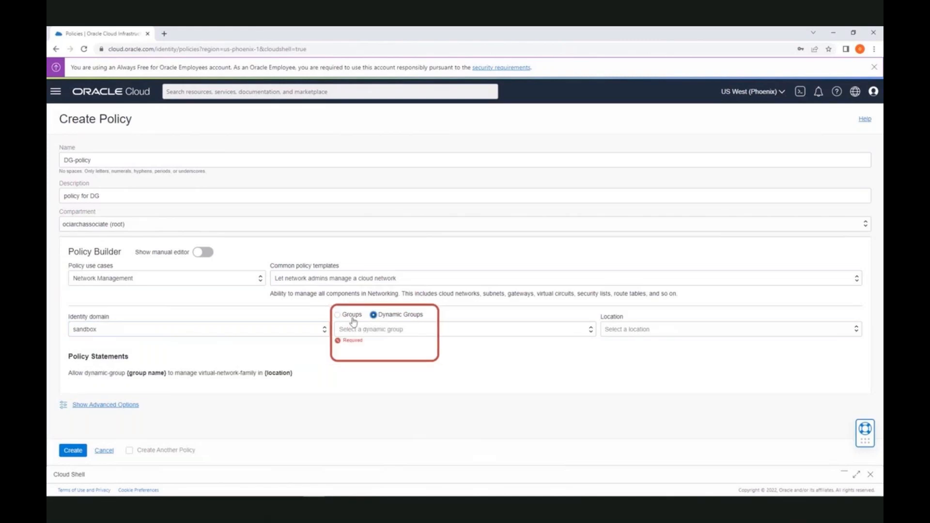
click(388, 334)
click(385, 349)
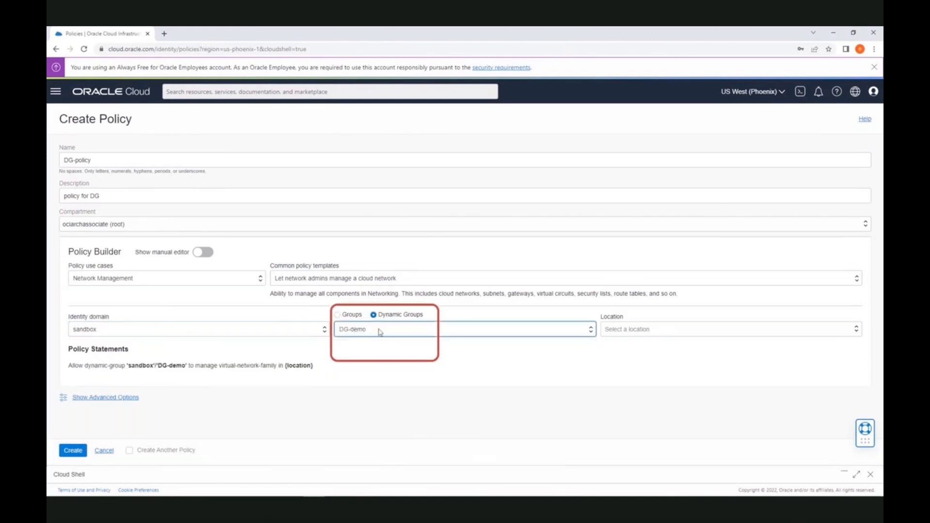
click(629, 329)
click(631, 343)
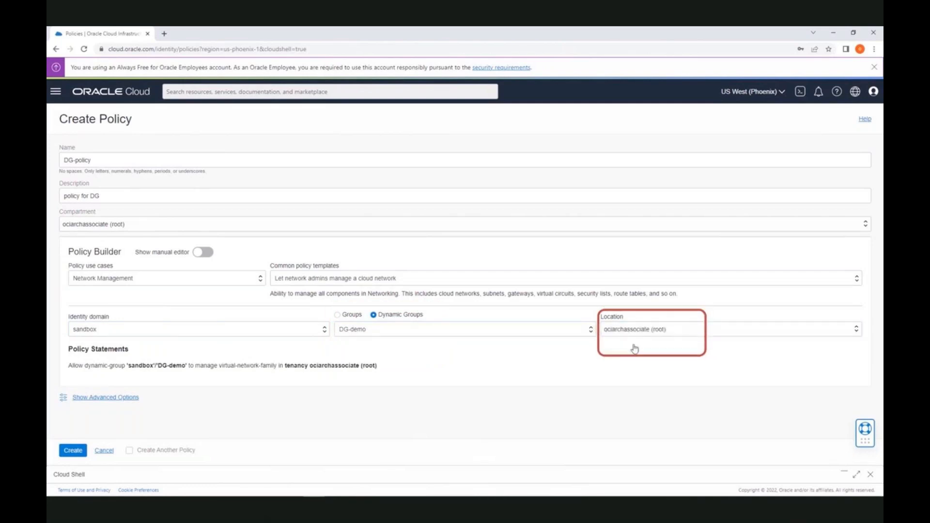
click(630, 333)
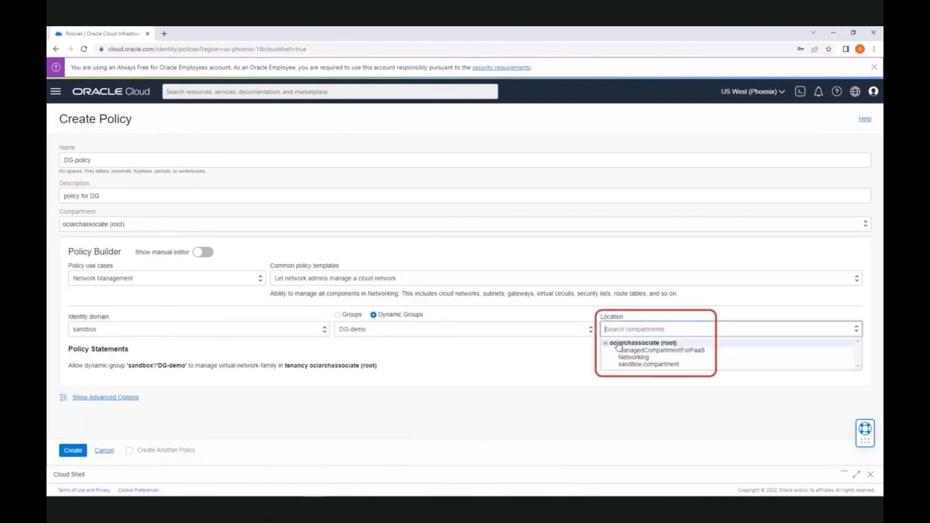
click(635, 363)
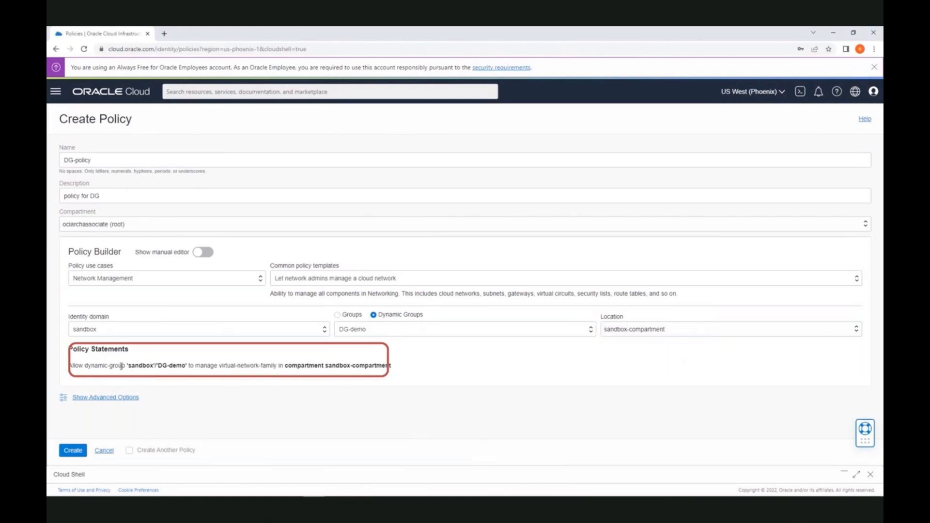
click(77, 451)
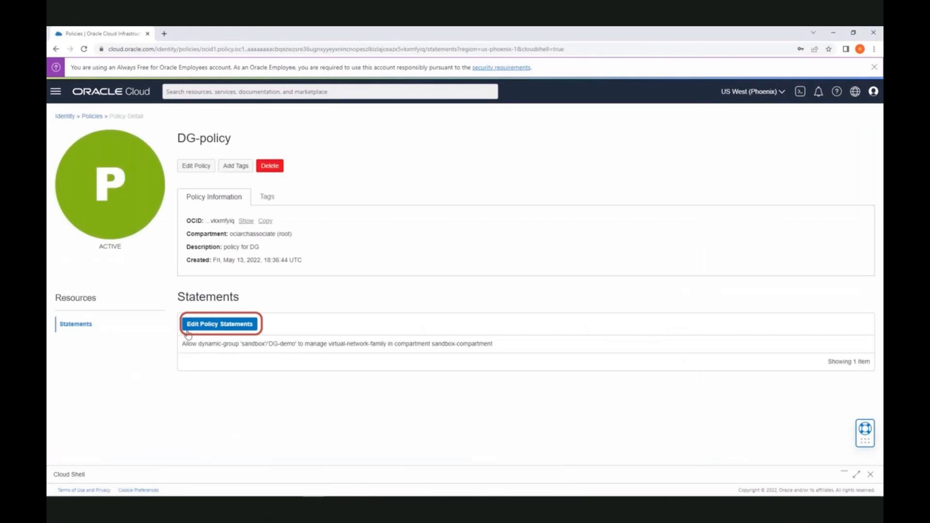
Change DG-policy's statement from virtual-network-family to object-family and save it
click(232, 327)
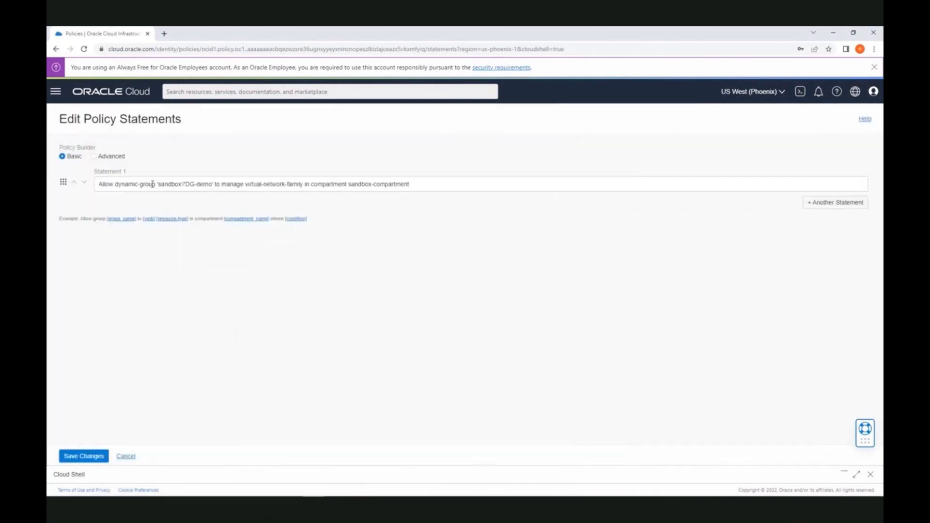
click(249, 185)
key(shift+Right)
key(shift+Right)
key(shift+Right)
key(shift+Right)
key(shift+Right)
key(shift+Right)
key(shift+Right)
key(shift+Right)
key(shift+Right)
key(shift+Right)
key(shift+Right)
key(shift+Right)
key(shift+Right)
key(shift+Right)
key(shift+Right)
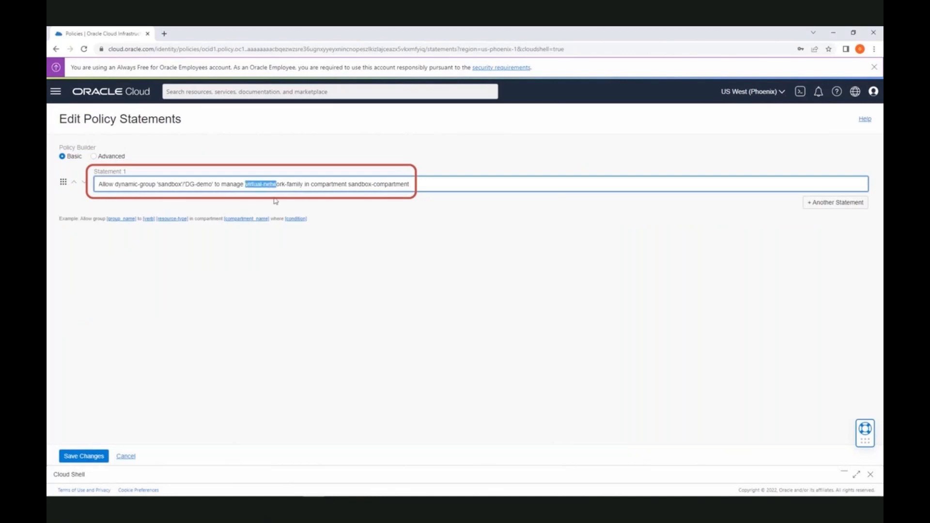
text(object)
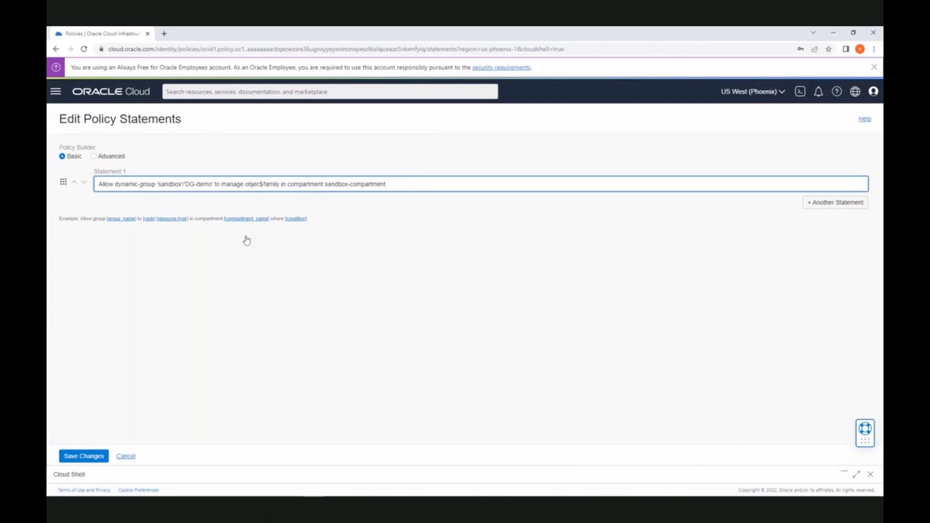
click(85, 457)
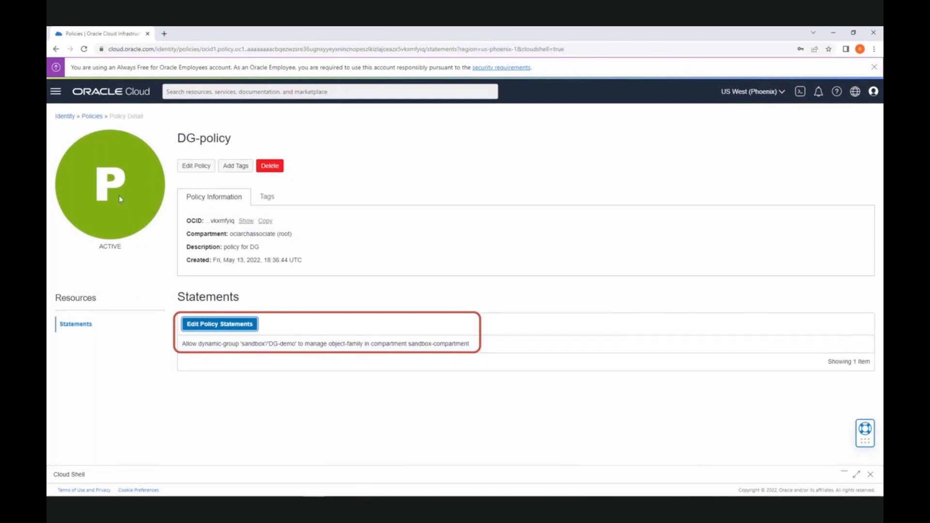
click(61, 93)
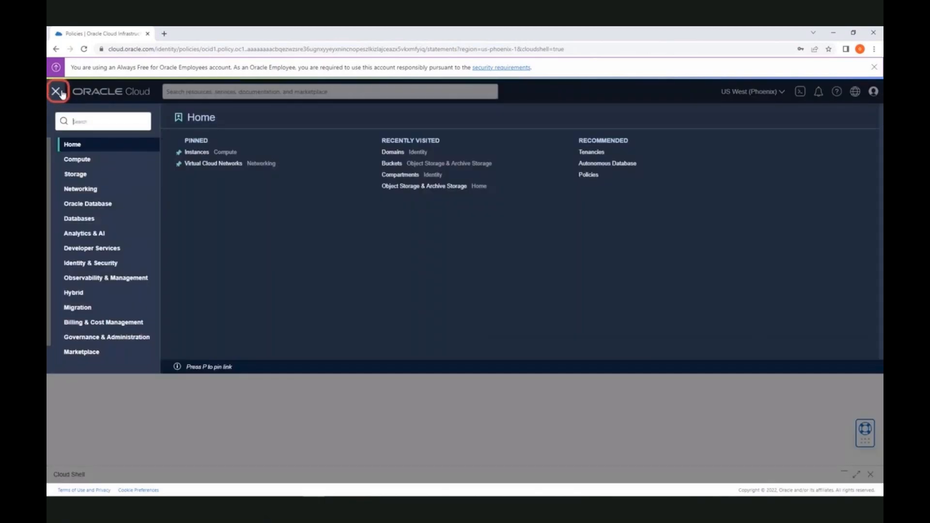
Rerun the bucket create command in full-size Cloud Shell and highlight the created sandbox-bucket
click(801, 92)
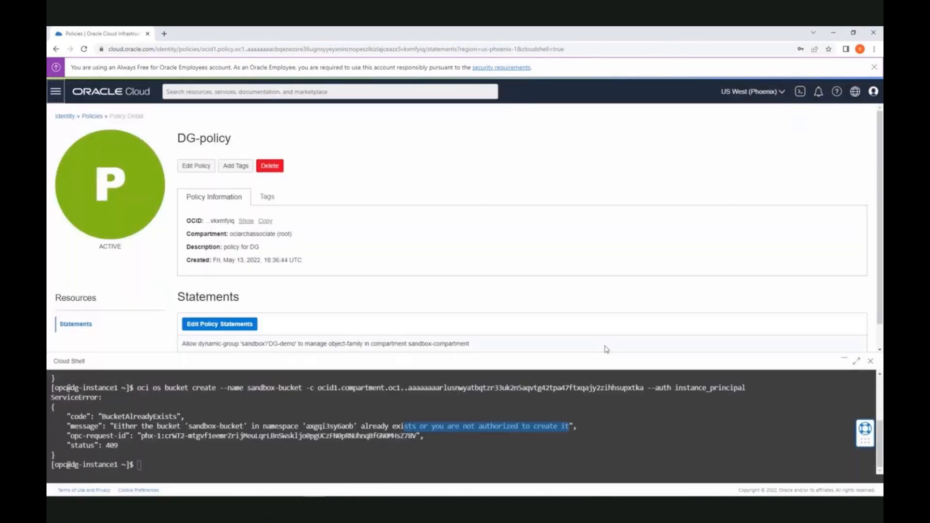
click(857, 361)
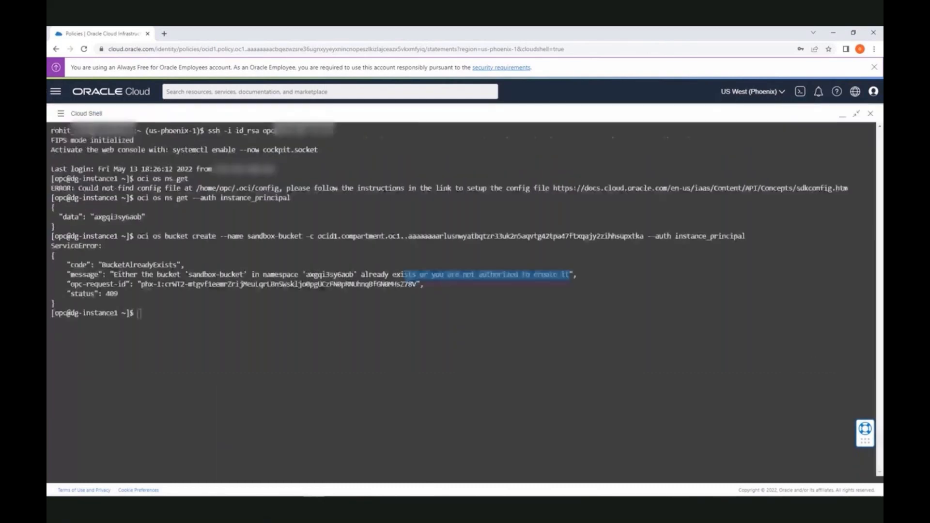
click(559, 304)
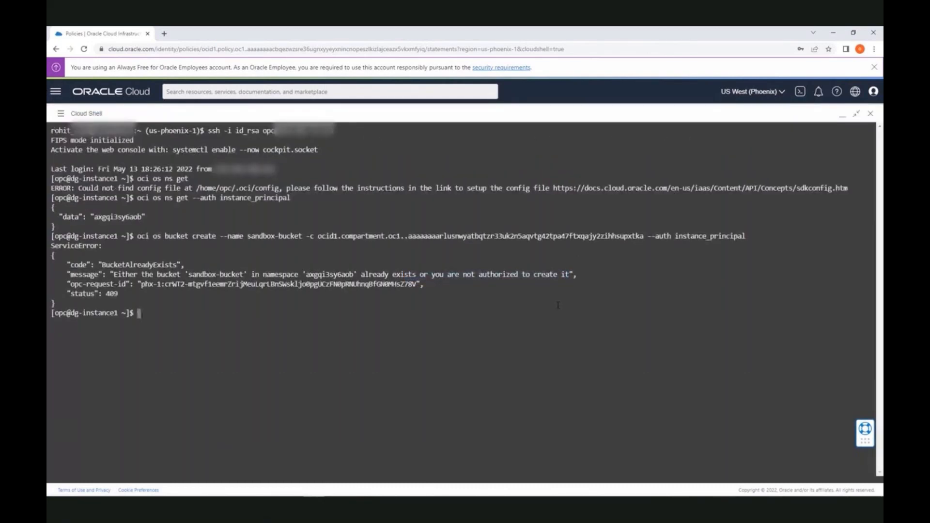
key(Up)
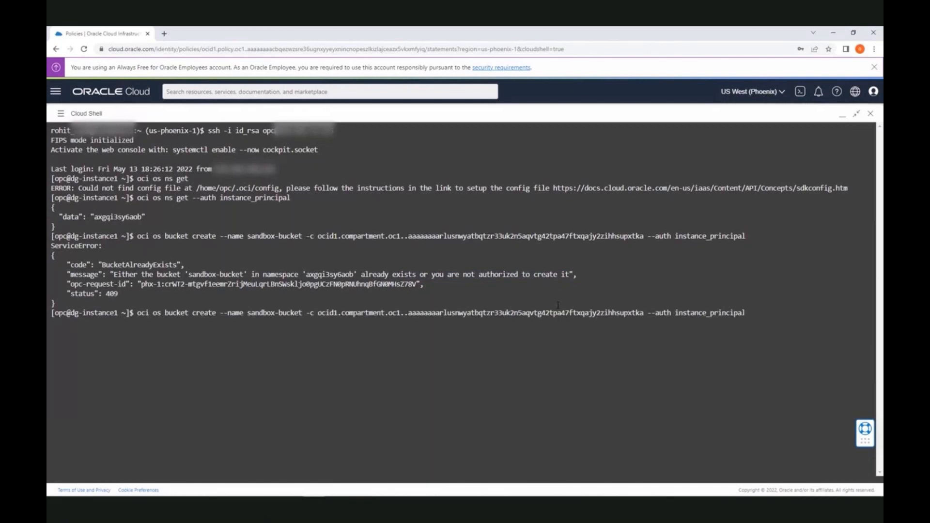
key(Return)
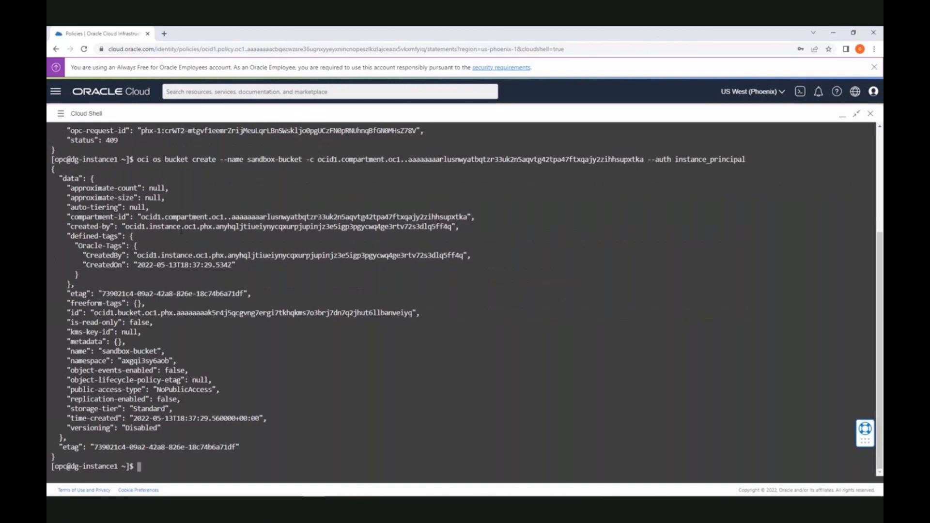
drag(111, 351, 154, 352)
click(61, 113)
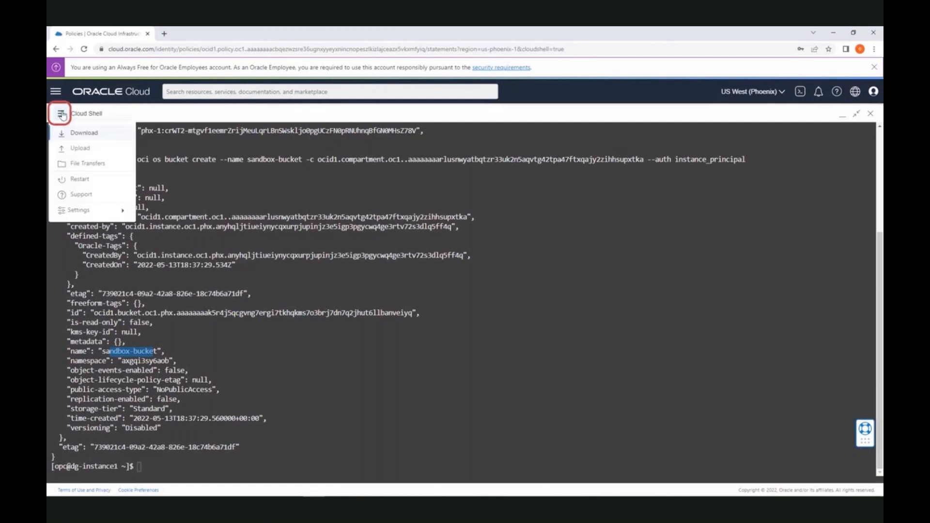
Go to Storage > Buckets and minimize Cloud Shell
click(55, 91)
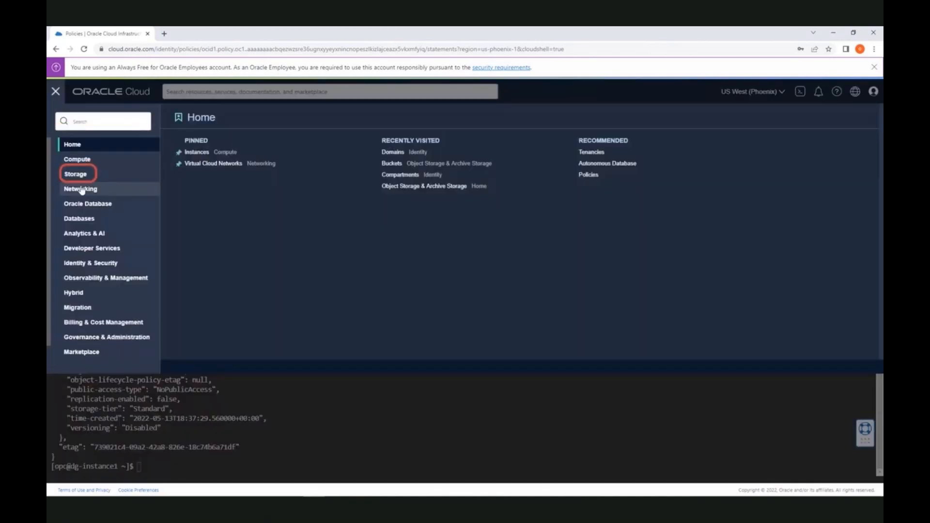
click(82, 175)
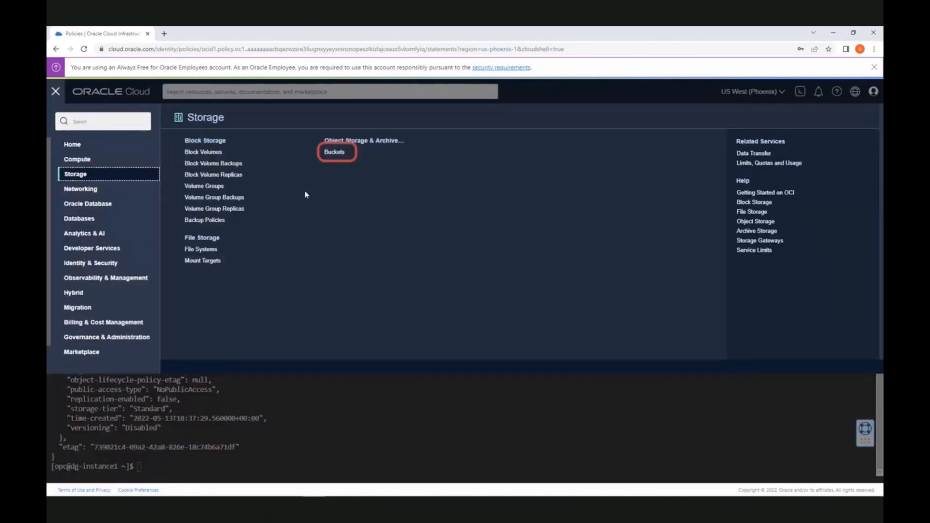
click(344, 152)
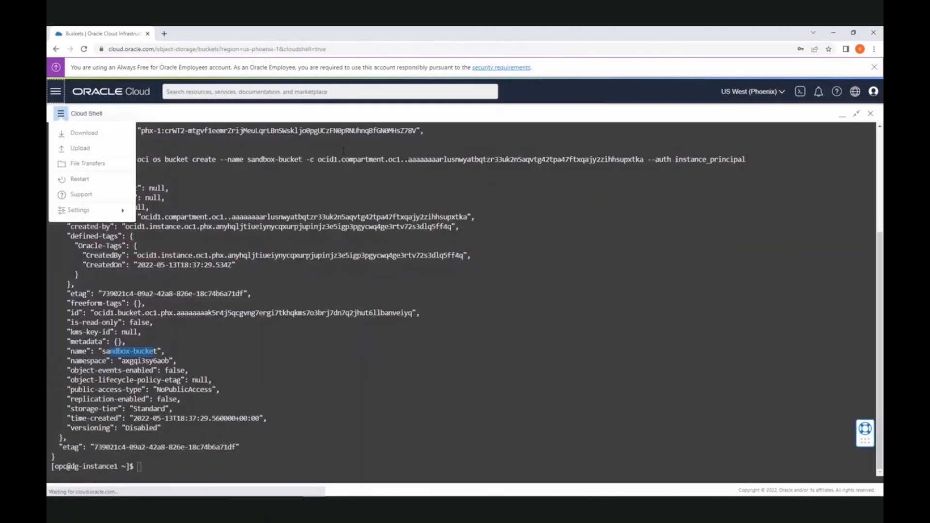
click(201, 194)
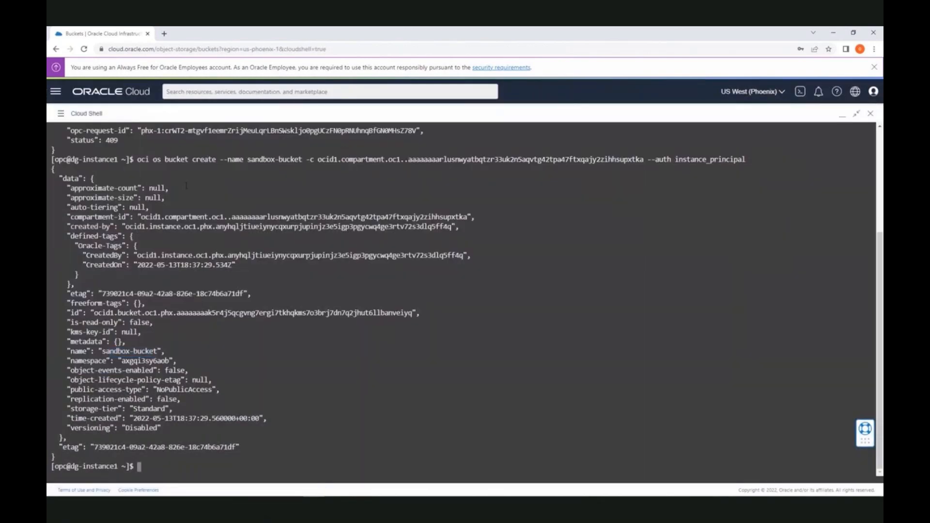
click(844, 118)
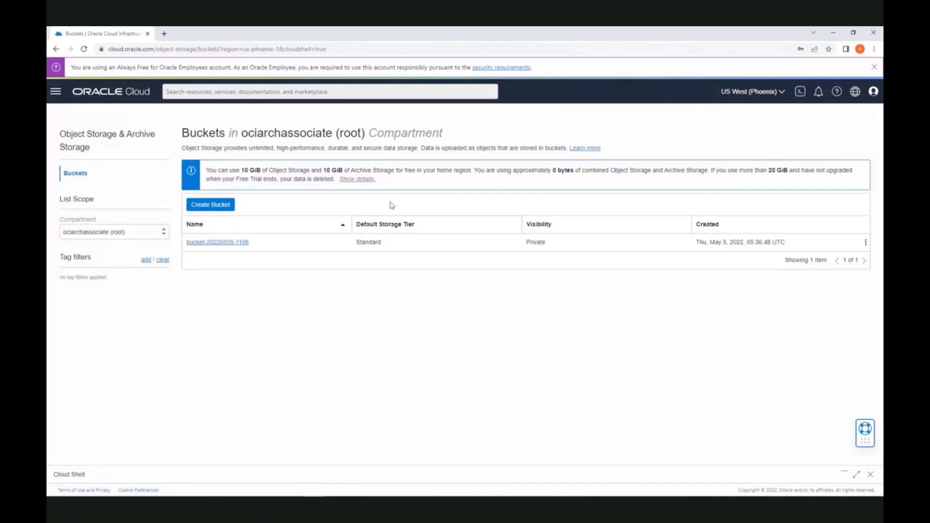
Filter buckets to sandbox-compartment and open sandbox-bucket's details
click(142, 232)
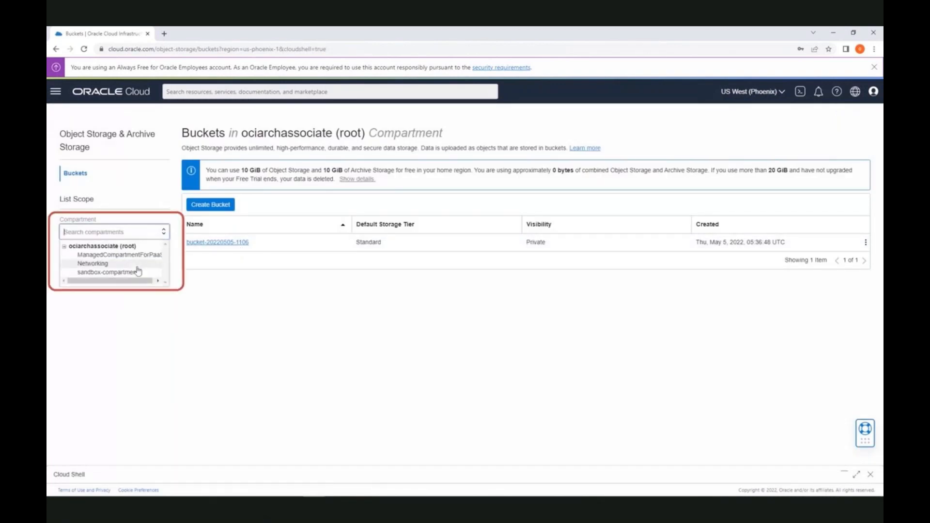
click(137, 275)
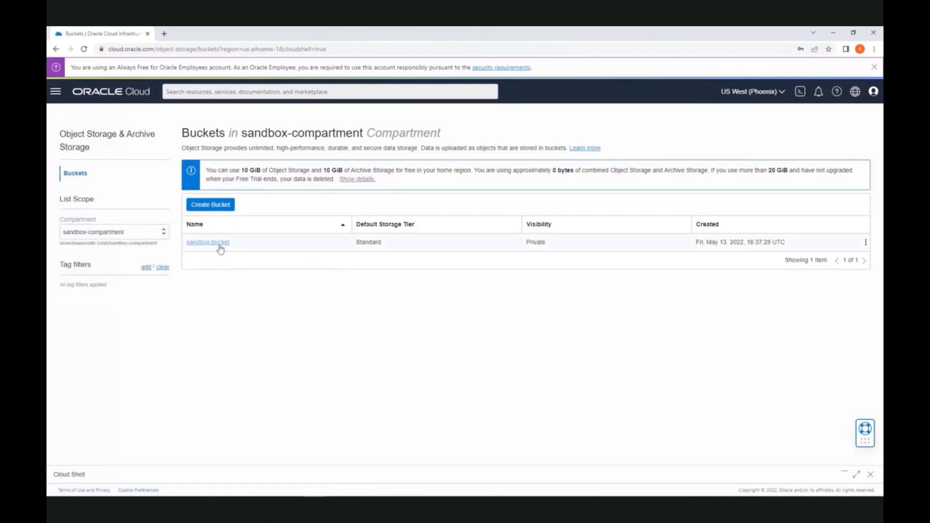
click(220, 247)
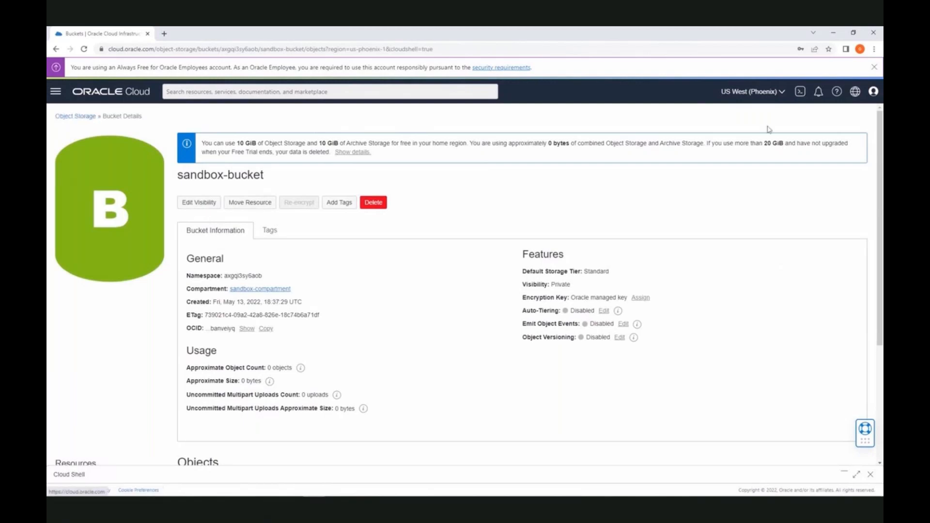
click(56, 91)
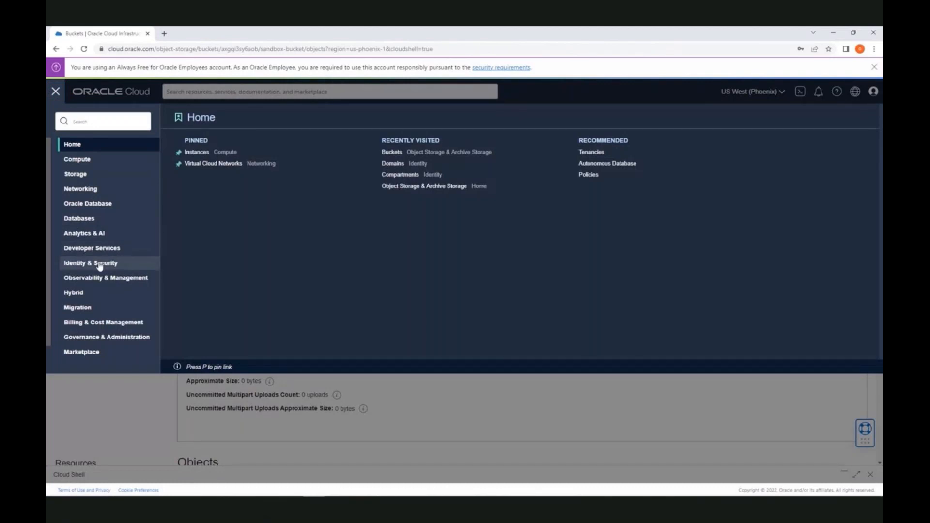
key(Escape)
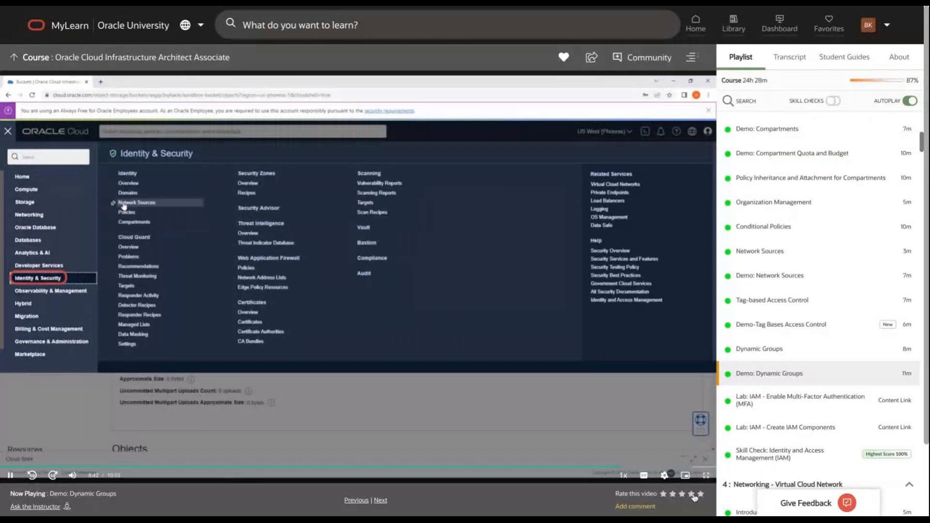
Browse the course playlist and start the Tag-based Access Control lesson
scroll(774, 334, down, 1)
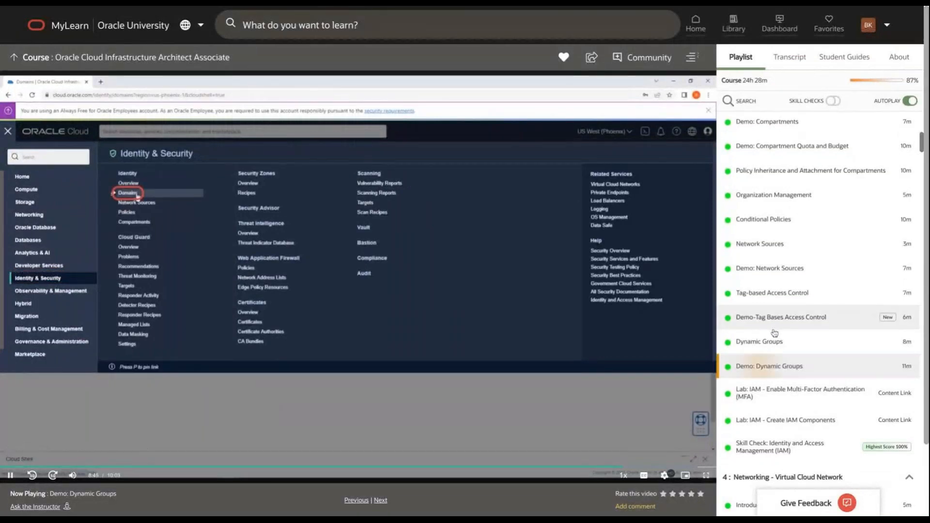
scroll(774, 333, down, 1)
scroll(818, 330, up, 1)
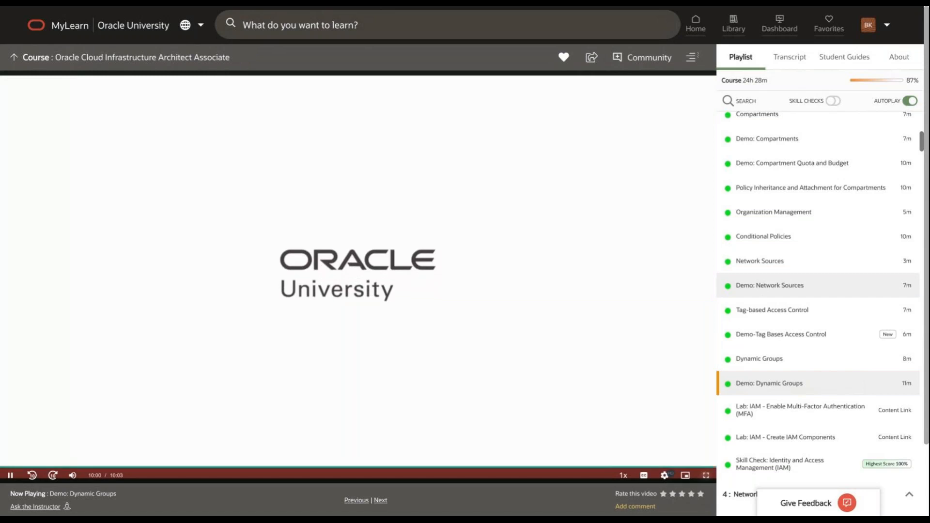
click(770, 285)
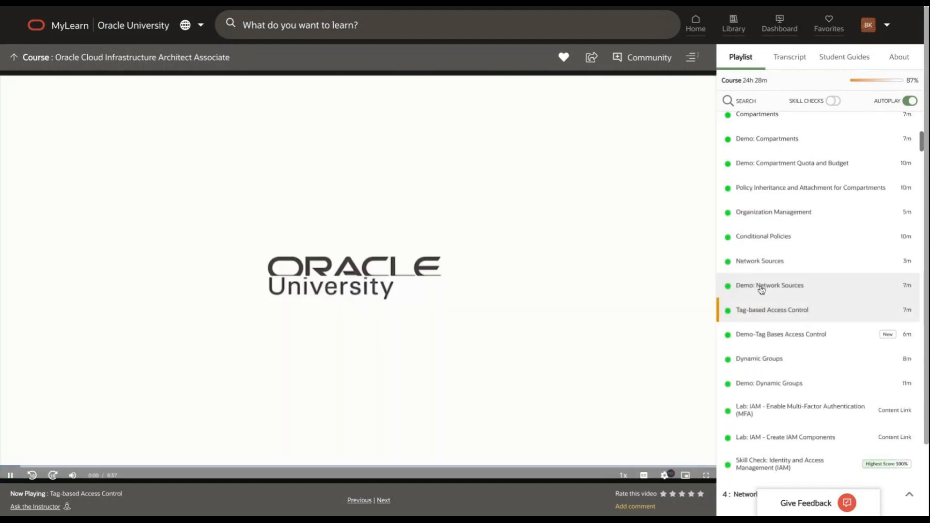
Play the Demo: Network Sources lesson, check quality and caption options, and watch full-screen
click(764, 289)
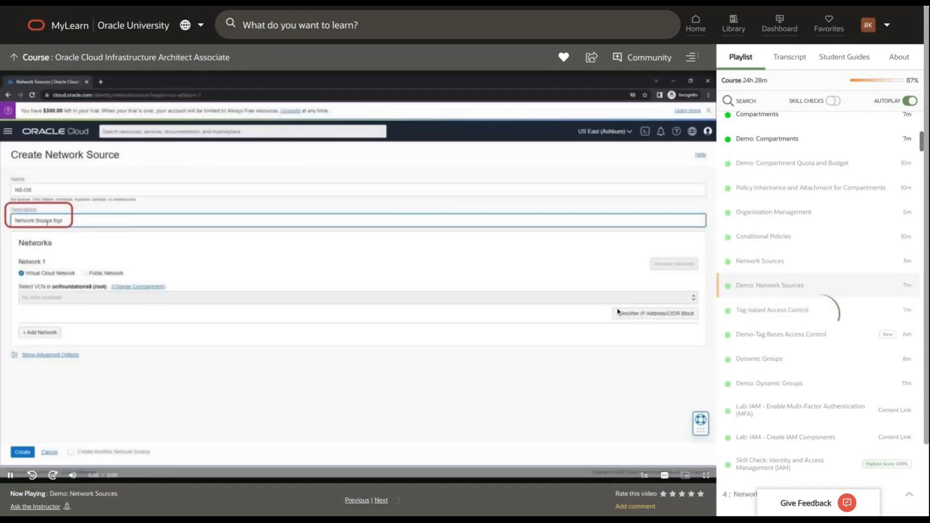
click(668, 477)
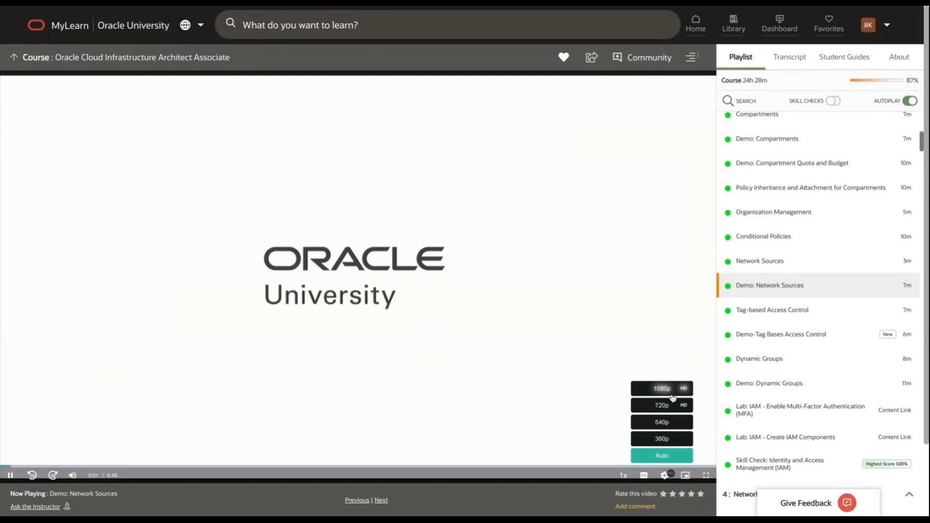
click(645, 477)
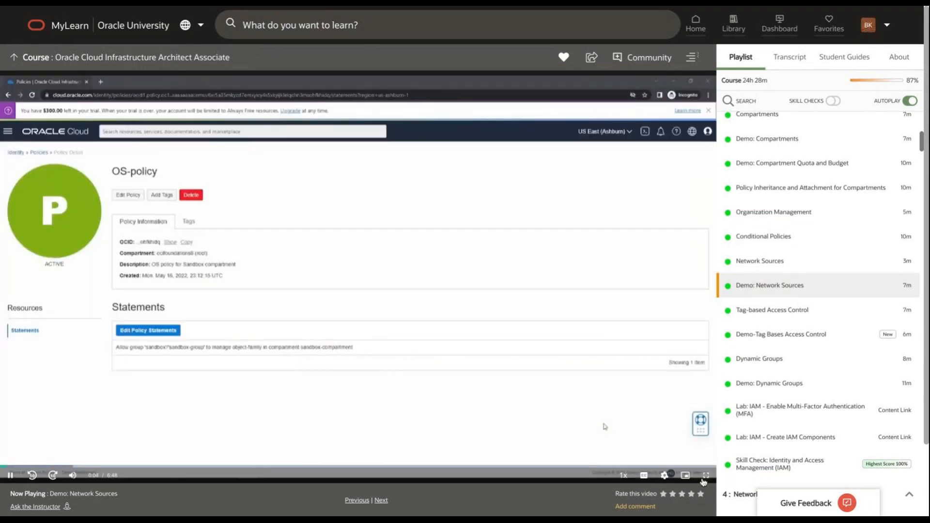
click(706, 476)
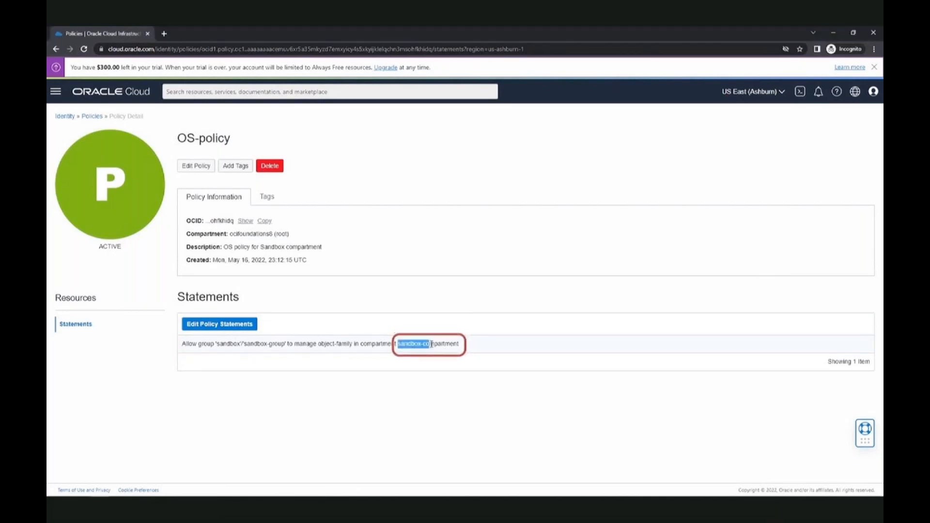
Highlight sandbox-compartment, sandbox-group and the sandbox domain name in the policy statement
drag(442, 345, 461, 348)
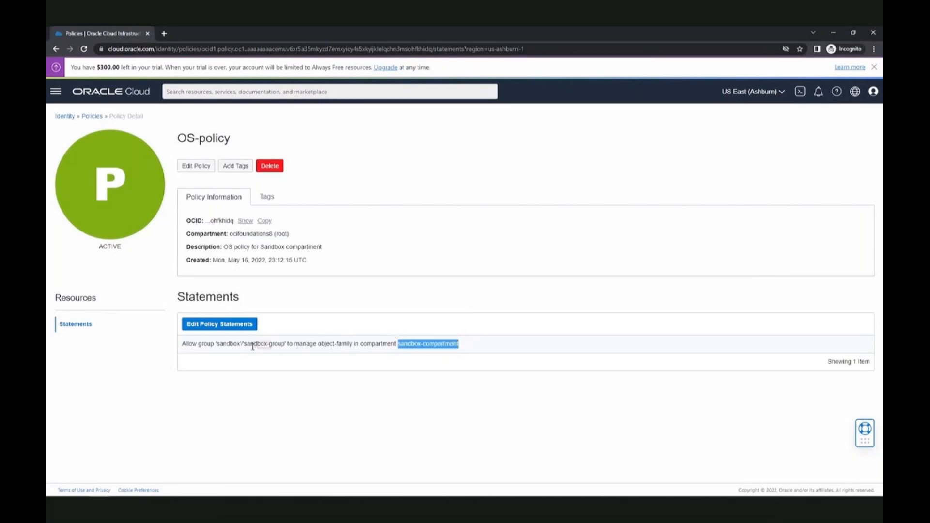
drag(244, 345, 285, 343)
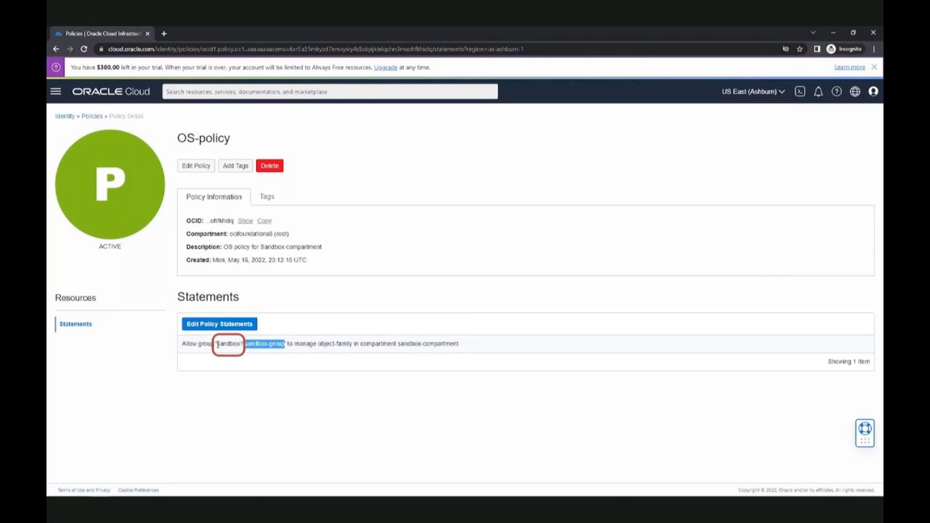
drag(217, 345, 240, 343)
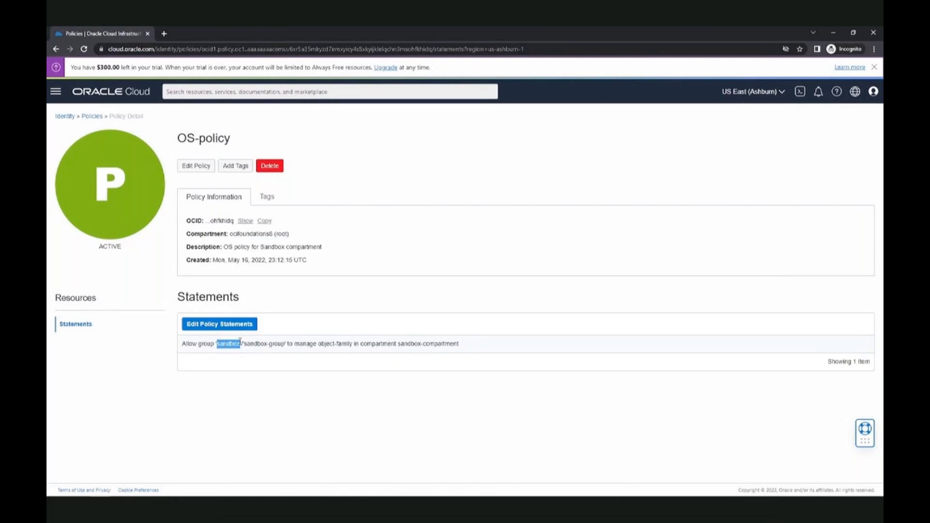
double_click(252, 345)
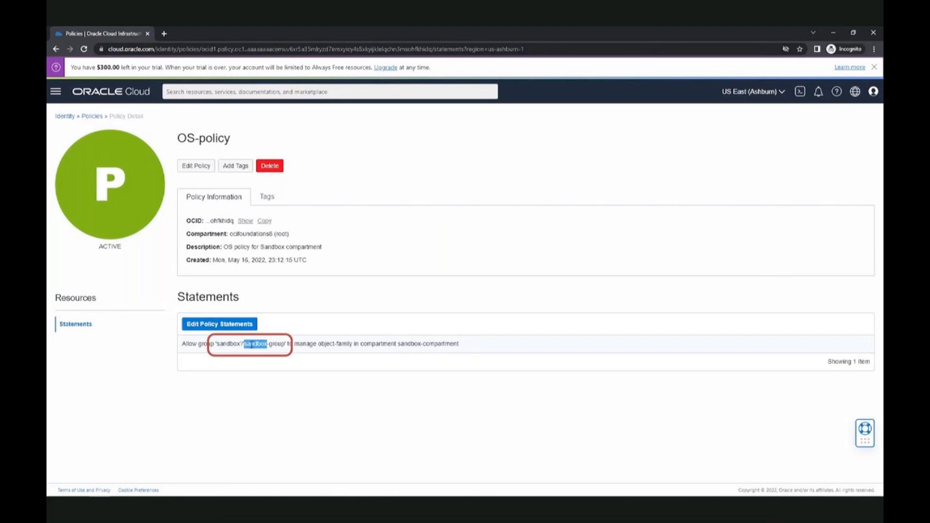
double_click(231, 345)
Go to Identity & Security > Domains from the navigation menu
click(56, 92)
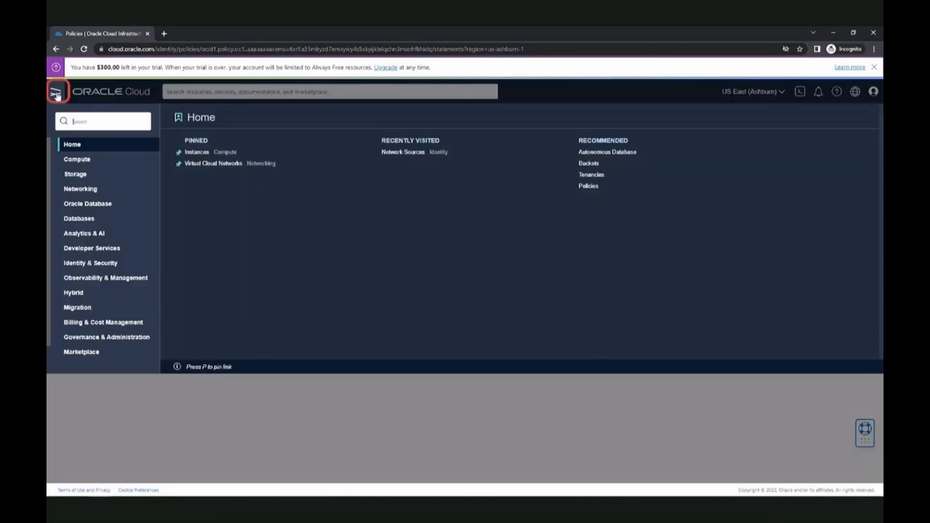
click(105, 265)
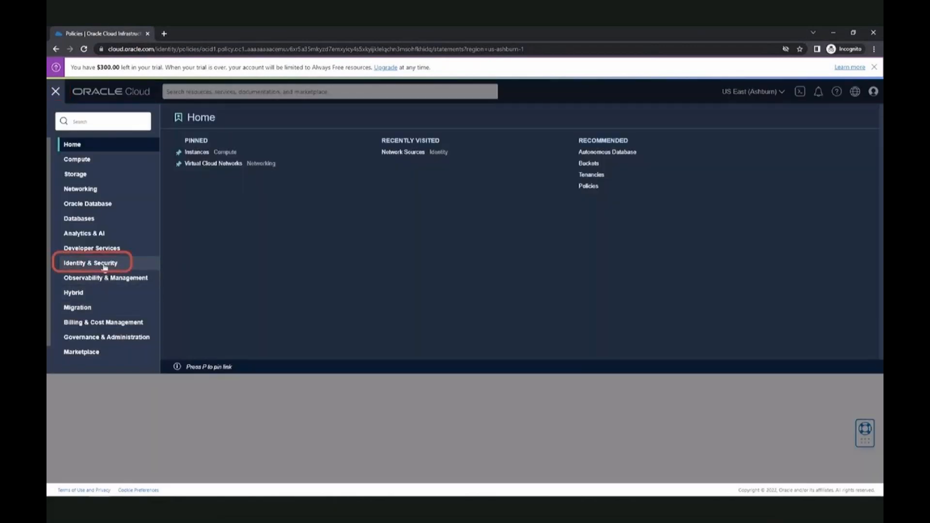
click(202, 170)
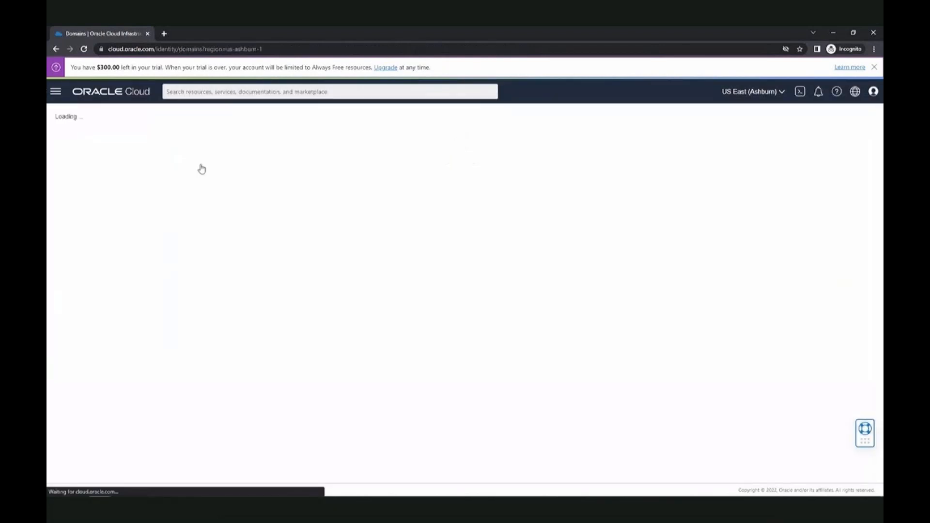
click(204, 217)
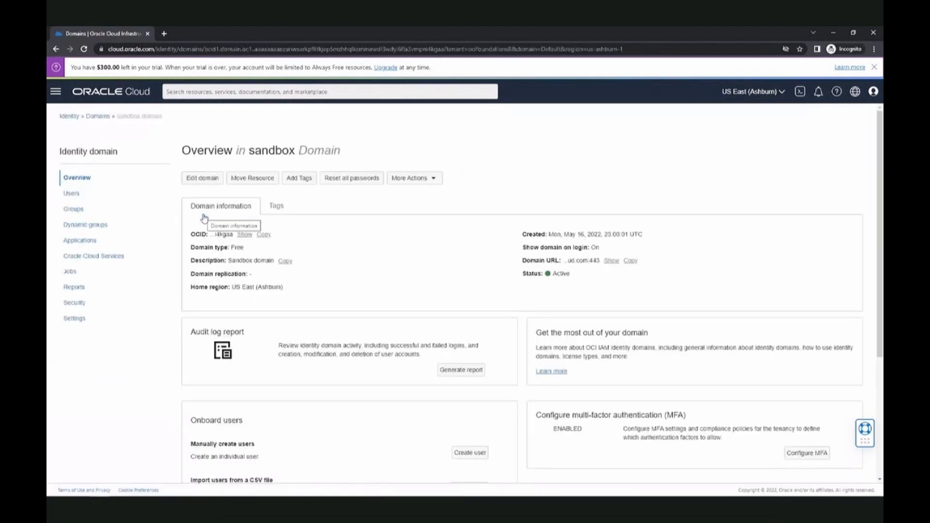
click(78, 196)
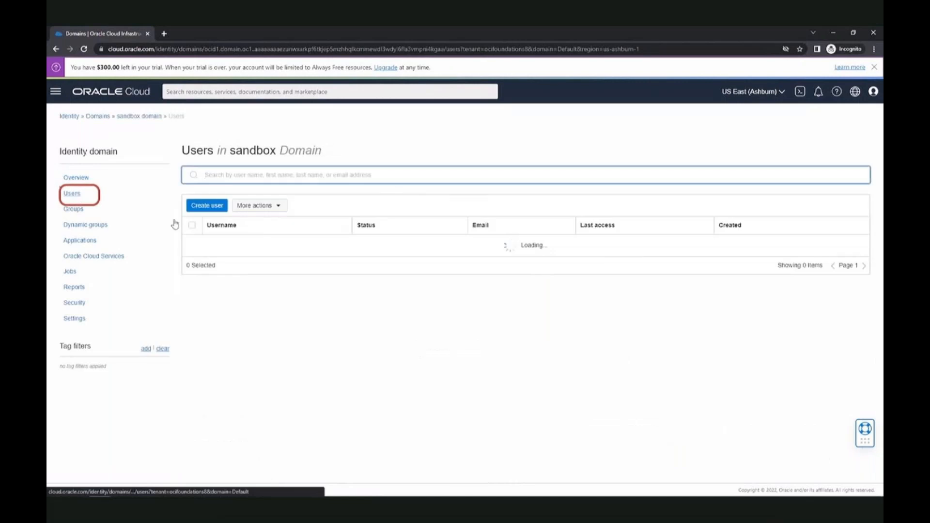
click(220, 246)
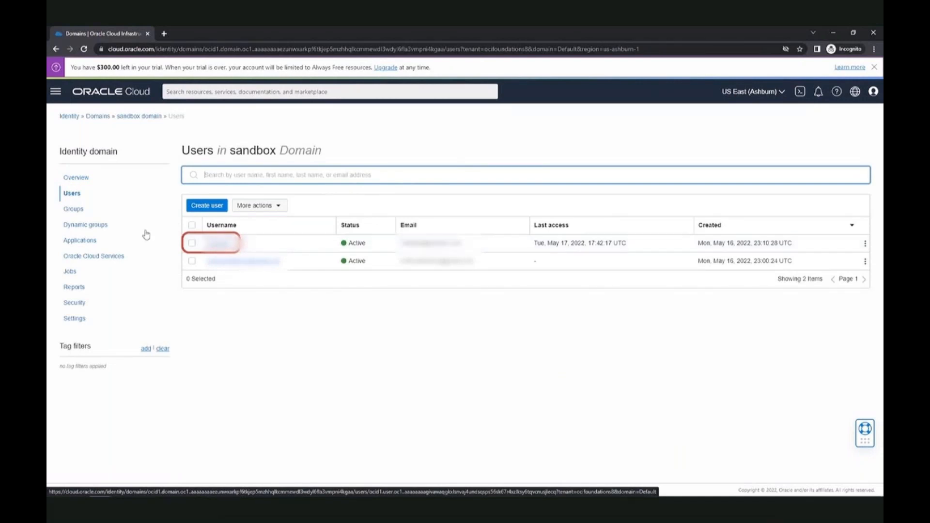
click(74, 210)
click(226, 242)
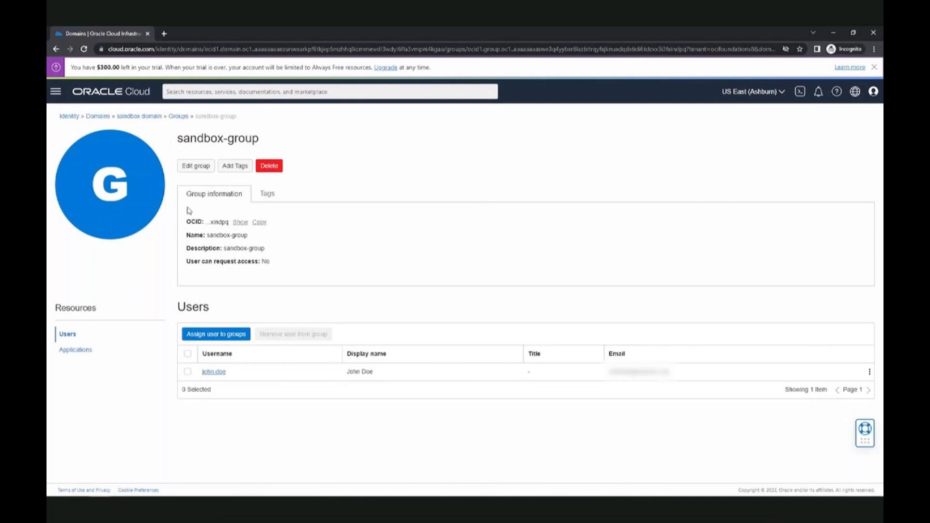
click(144, 119)
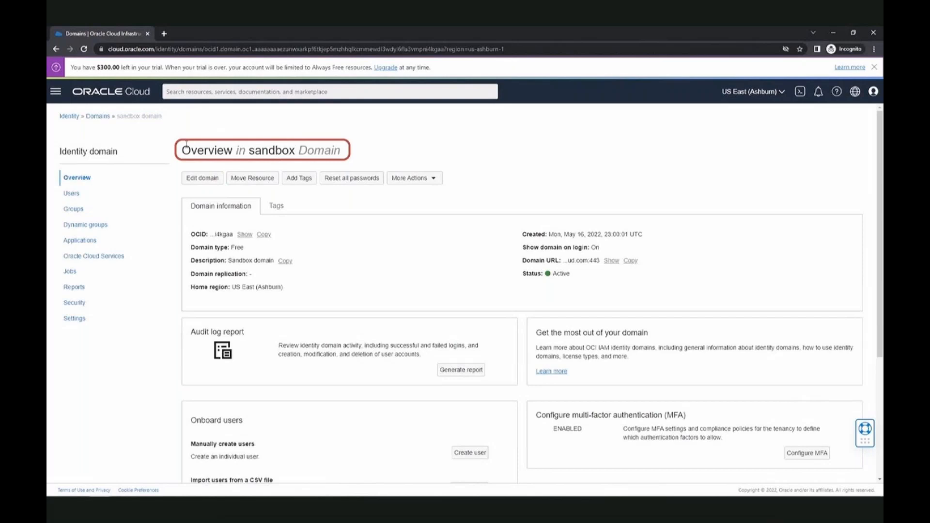
mouse_move(131, 495)
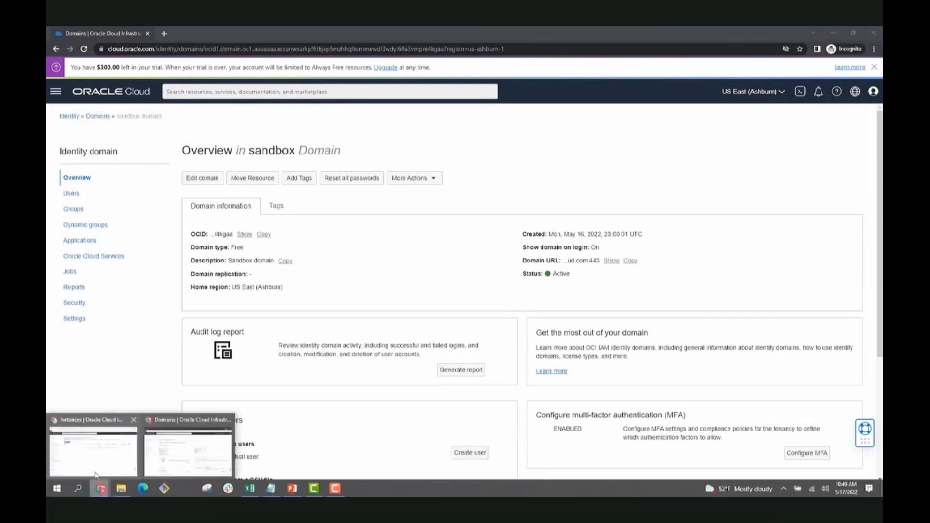
Bring the sandbox user's Instances window forward, confirm the signed-in user, and open the storage services
click(95, 474)
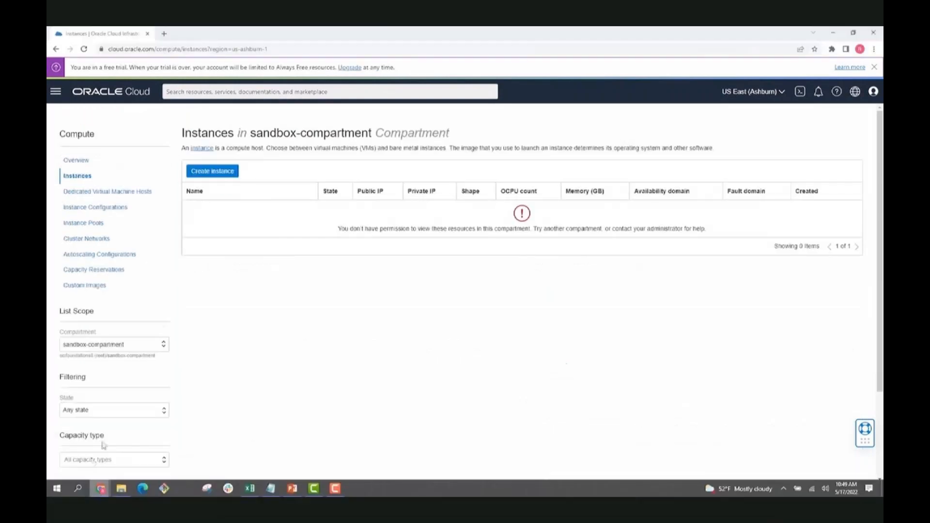
click(874, 92)
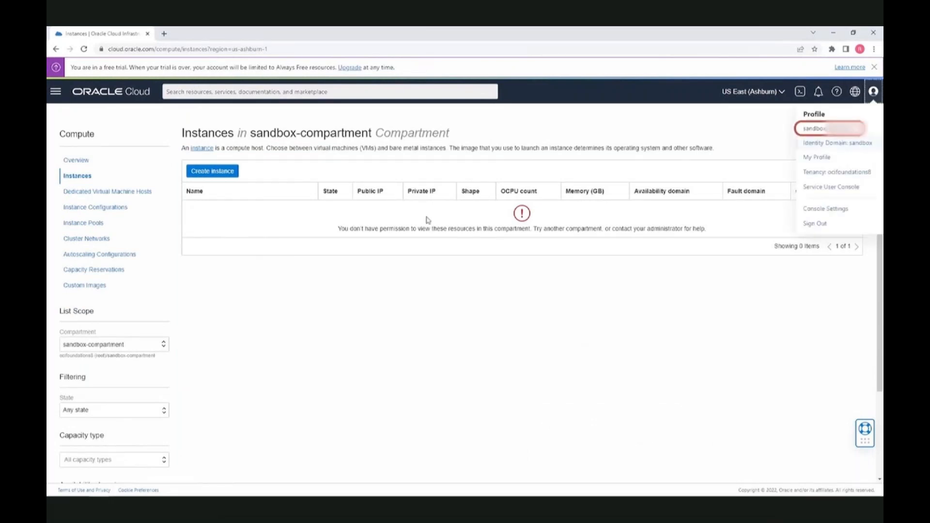
click(232, 308)
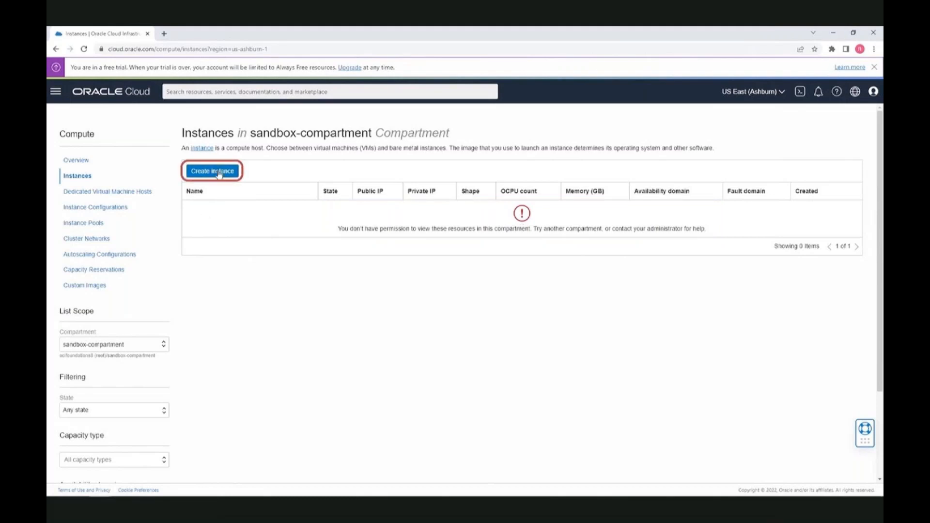
click(55, 92)
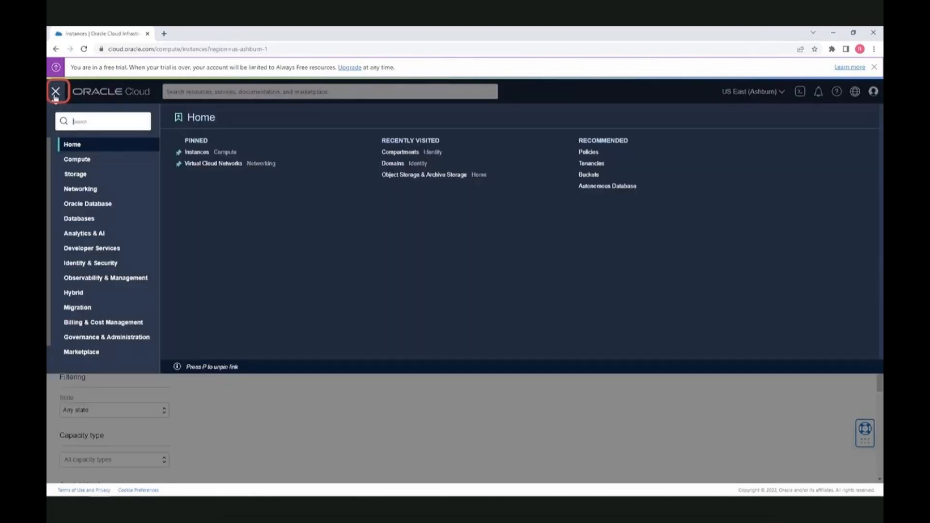
click(77, 174)
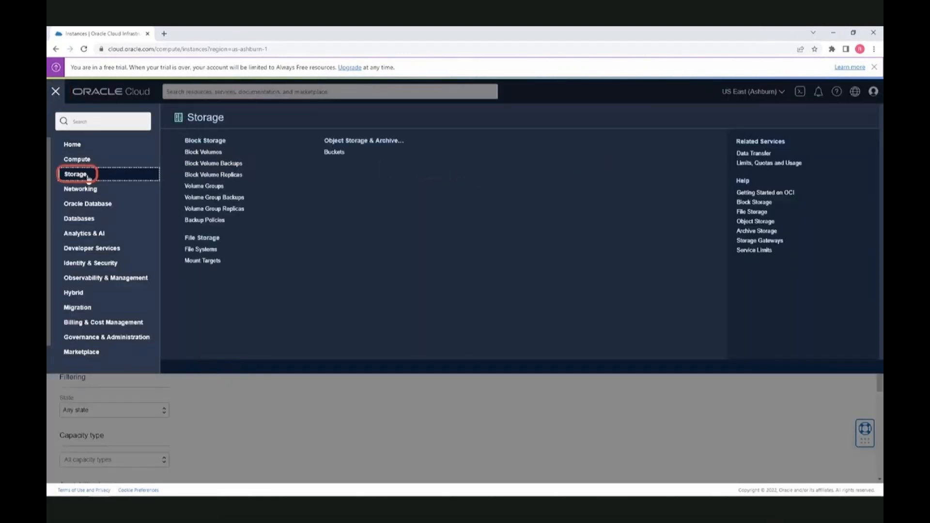
Create a bucket with the default name in sandbox-compartment
click(332, 151)
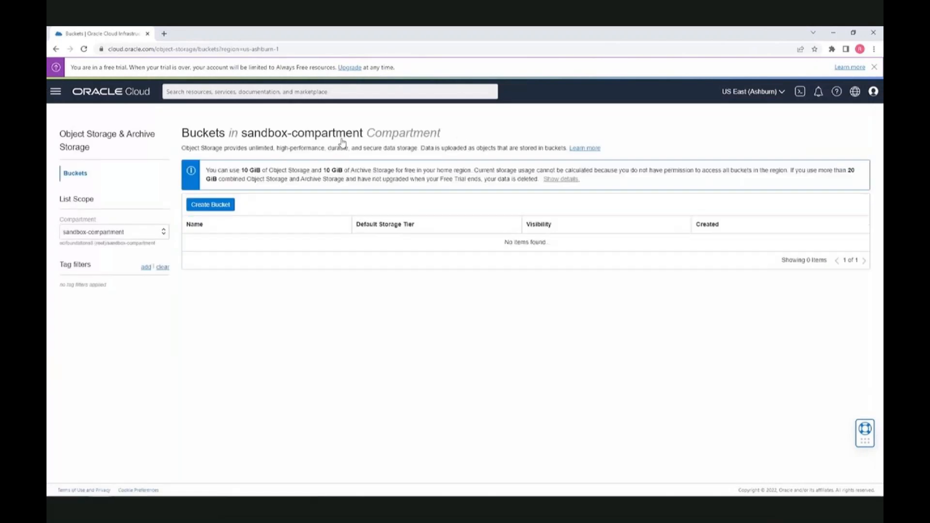
click(222, 210)
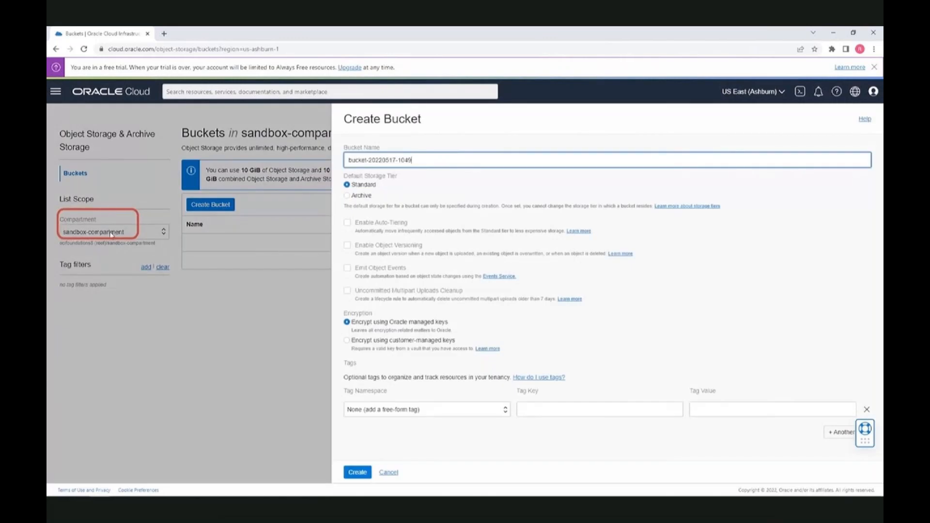
click(358, 473)
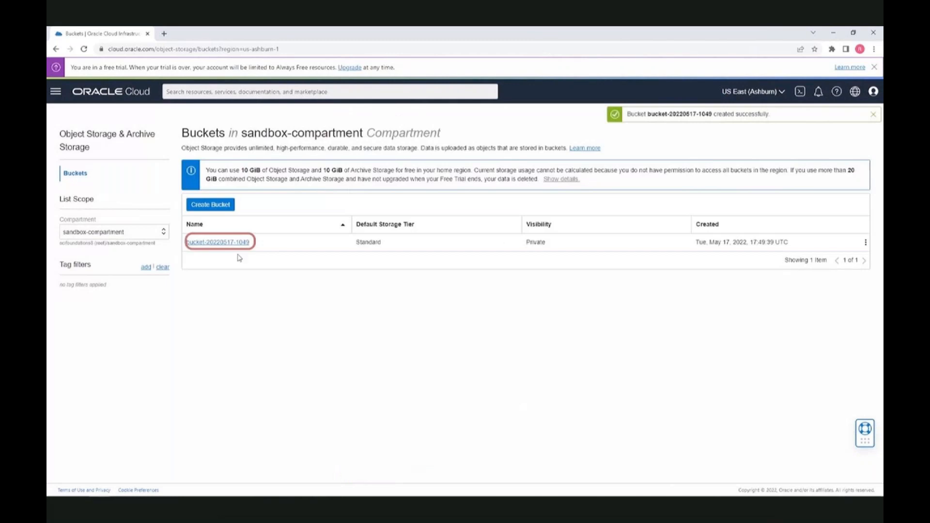
Try creating a bucket in the root compartment, cancel the refused attempt, and return to sandbox-compartment
click(164, 232)
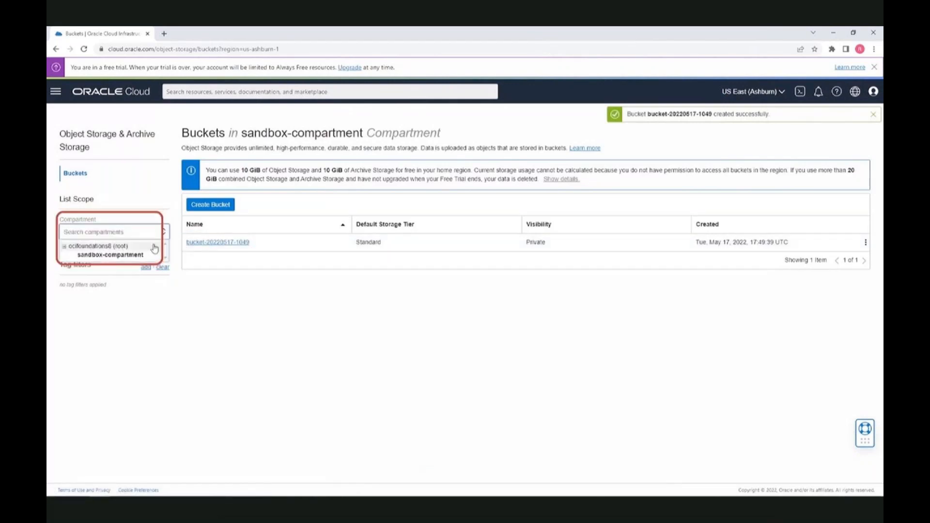
click(154, 247)
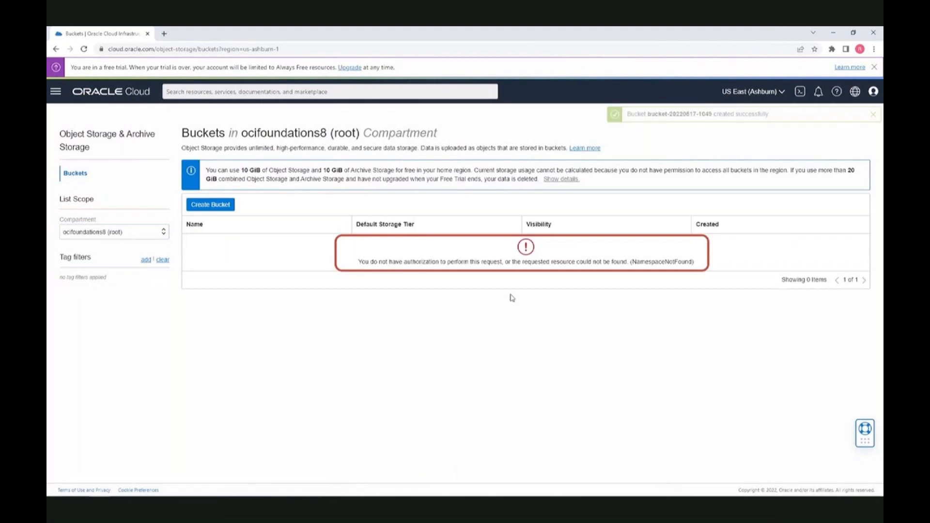
click(213, 204)
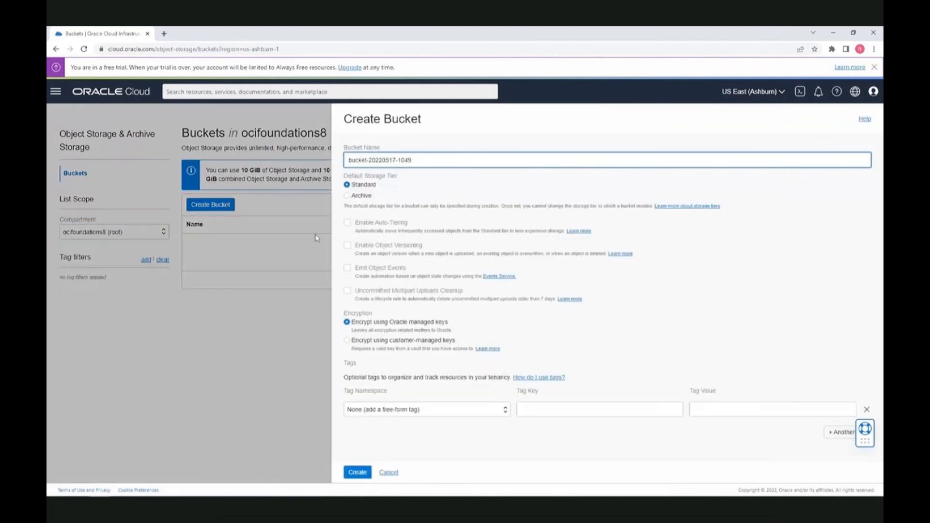
click(365, 474)
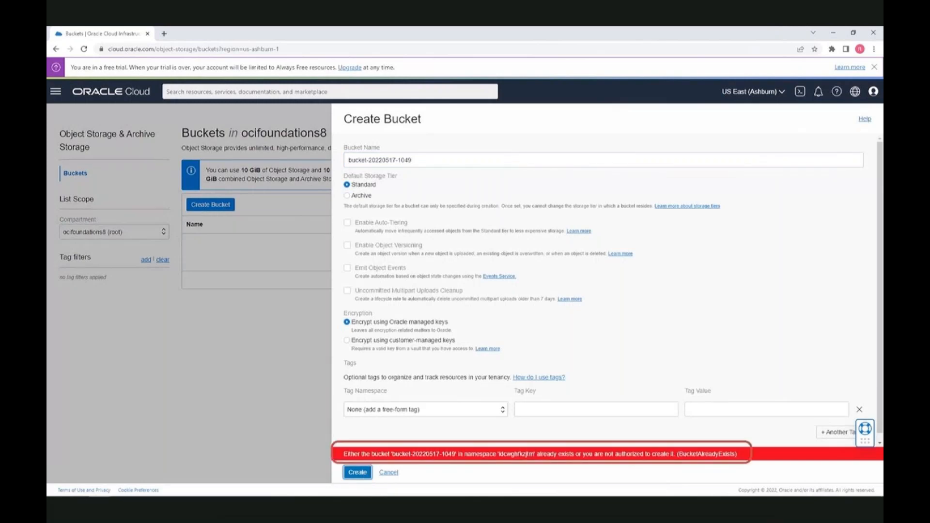
click(394, 474)
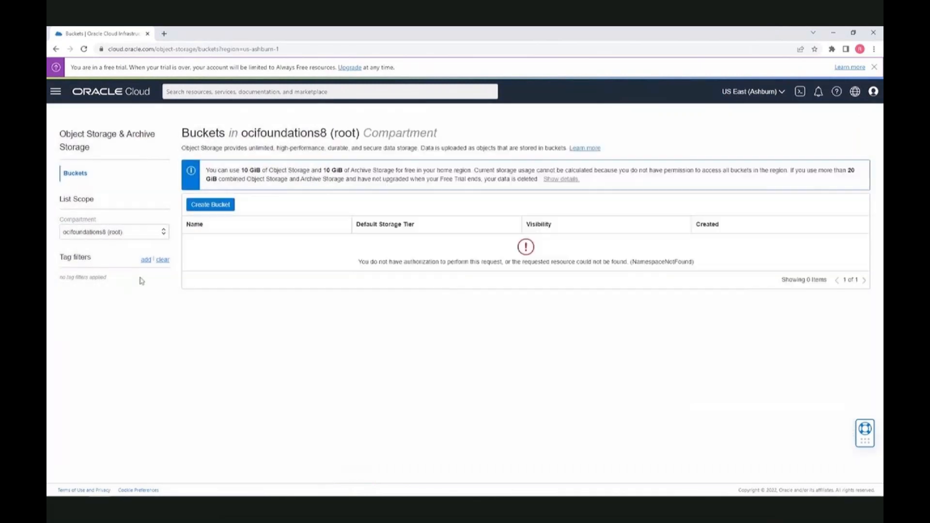
click(151, 238)
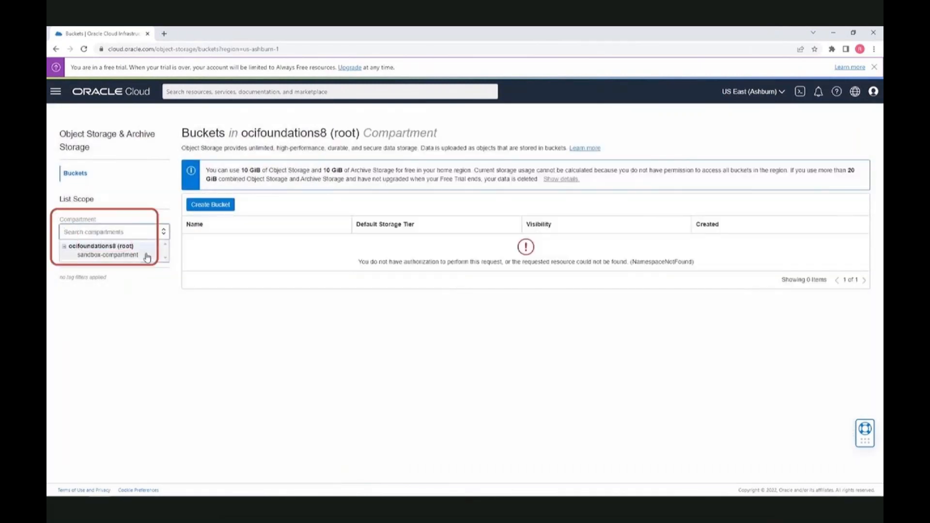
click(149, 253)
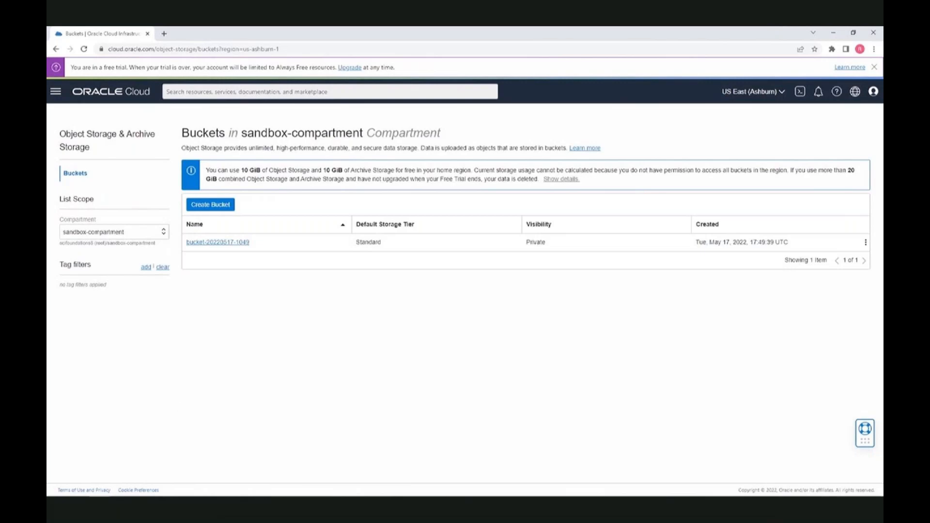
Return to the administrator's window and open the Network Sources list
mouse_move(105, 491)
click(187, 448)
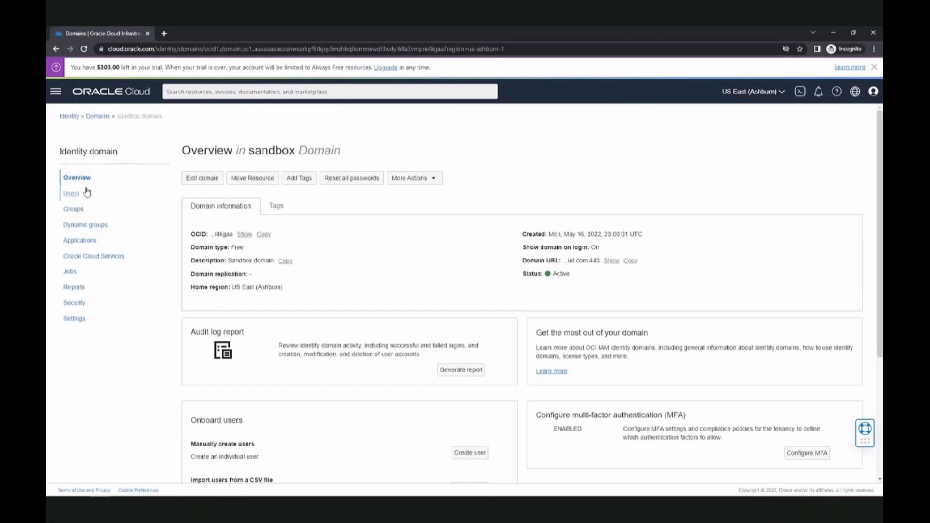
click(76, 118)
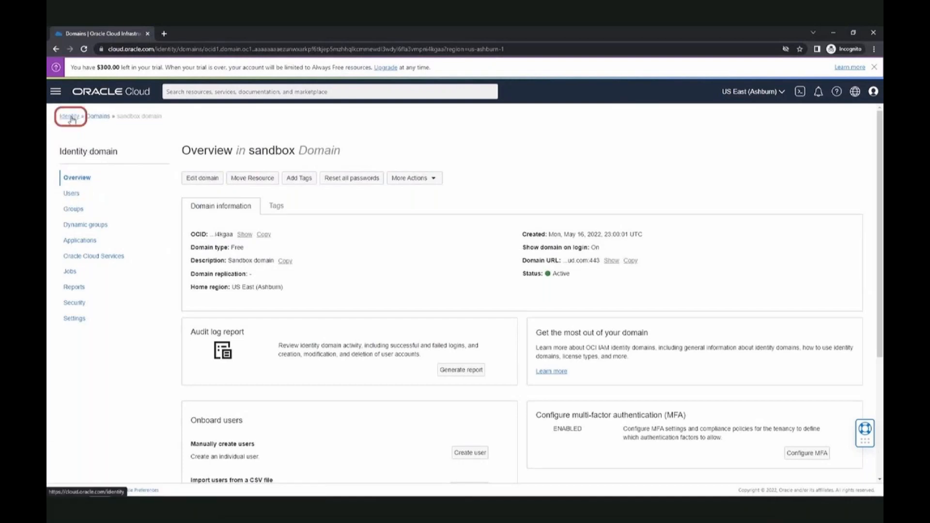
click(87, 193)
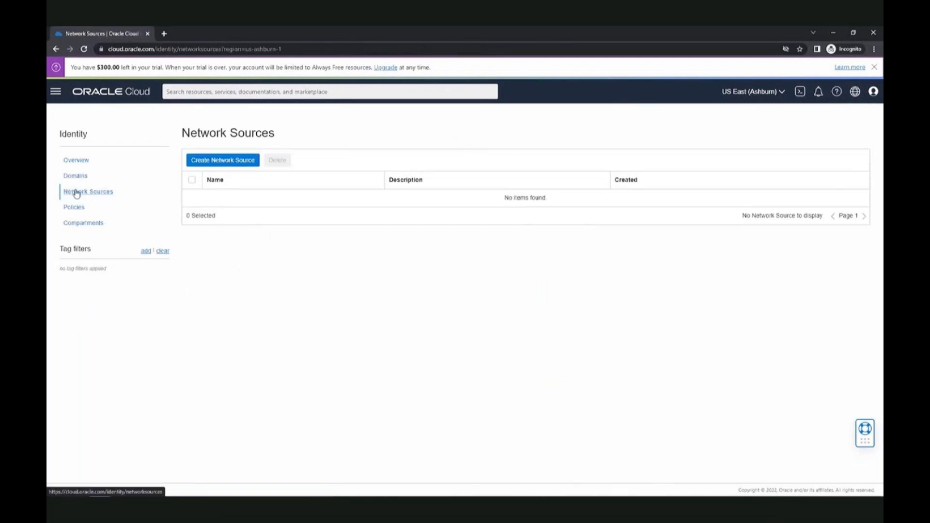
Create network source NS-OS ('Network Source fop OS') with public network 2.2.2.2, then open Policies
click(243, 161)
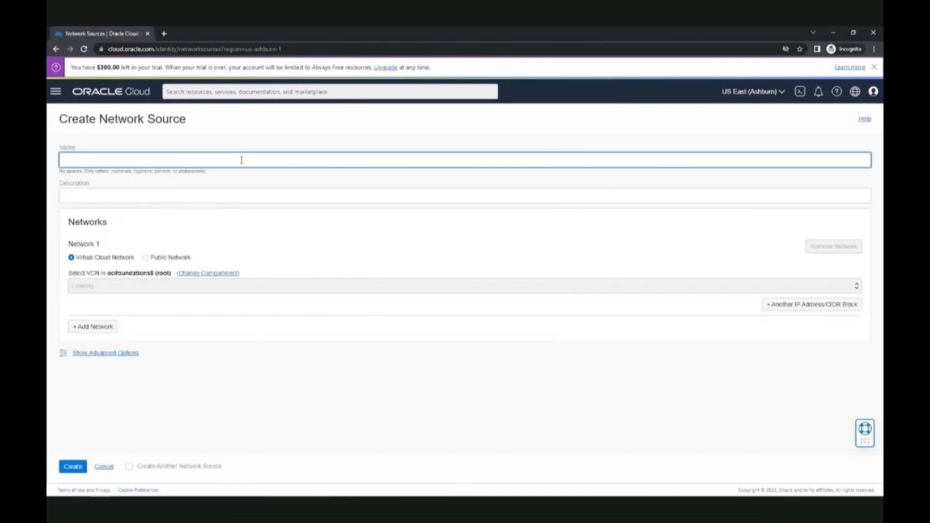
text(NS-OS)
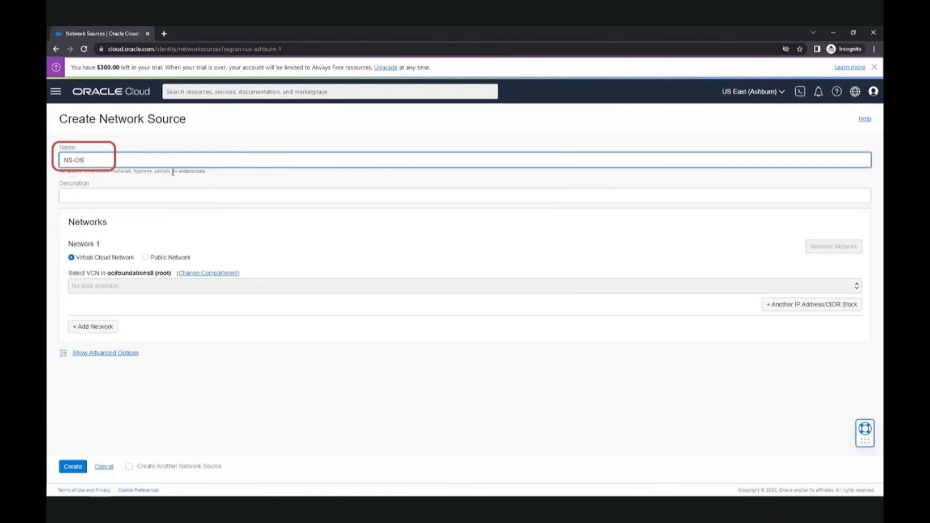
click(101, 200)
text(Net)
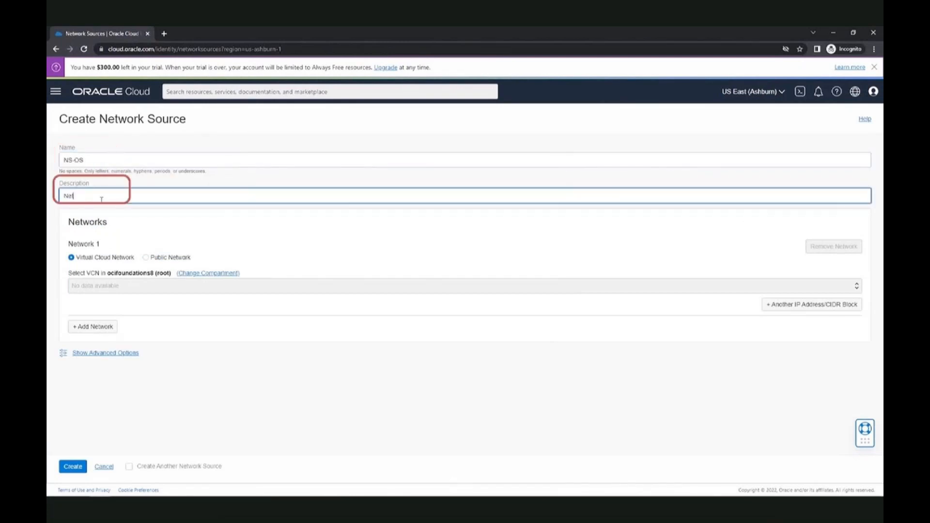
text(work Source fop)
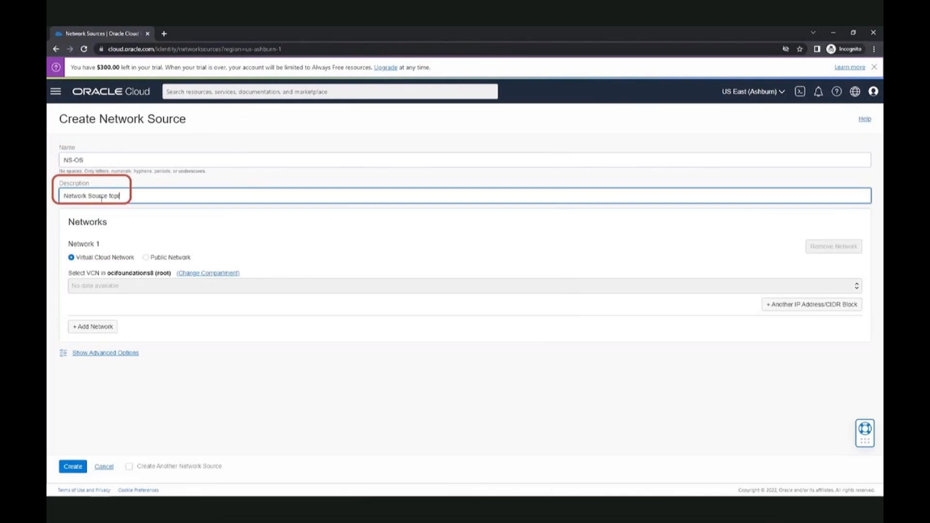
key(BackSpace)
text(r OS)
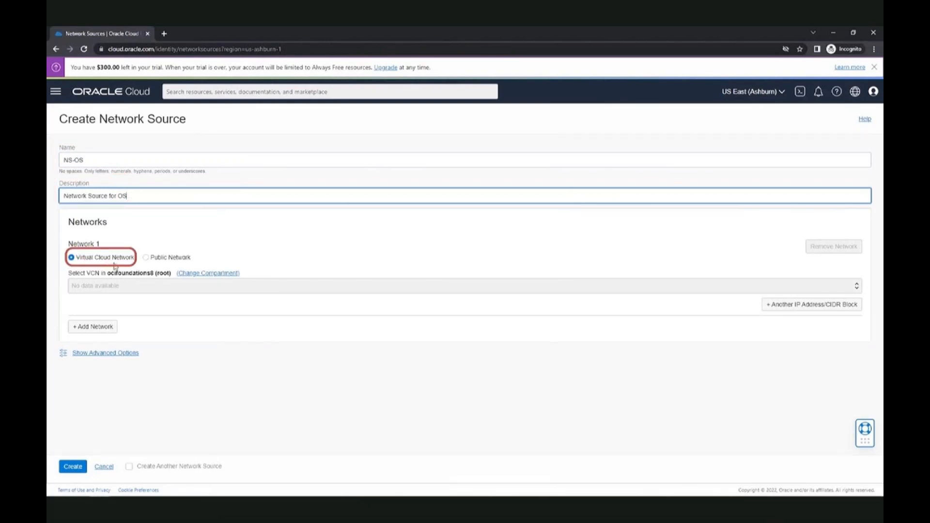
click(147, 261)
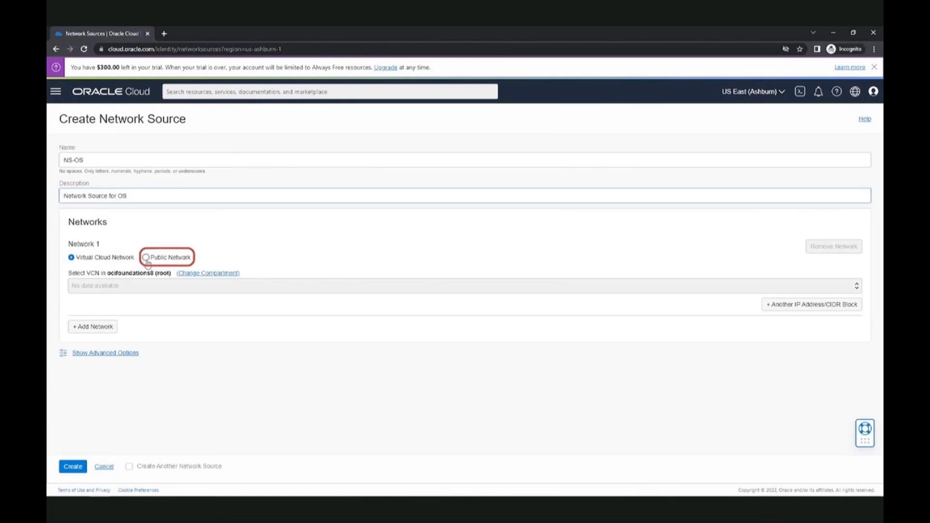
click(147, 283)
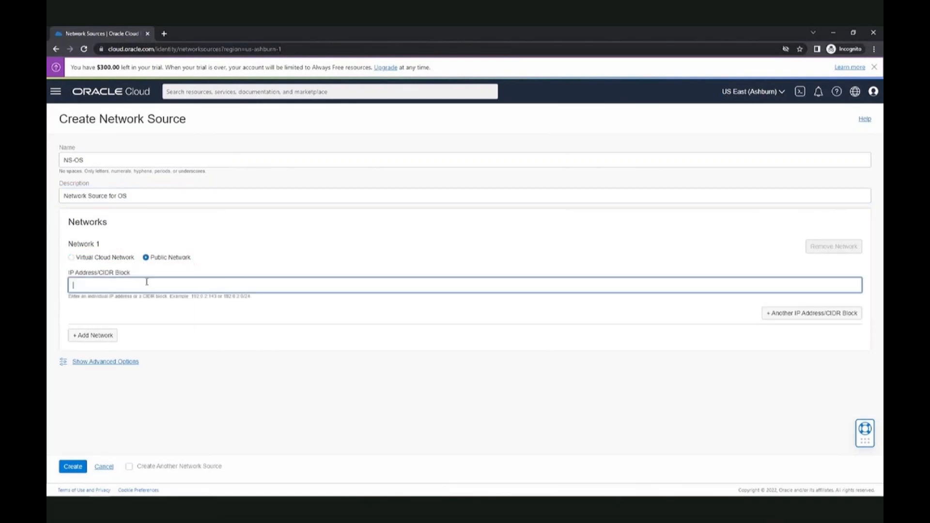
text(2.2.2.2)
click(75, 472)
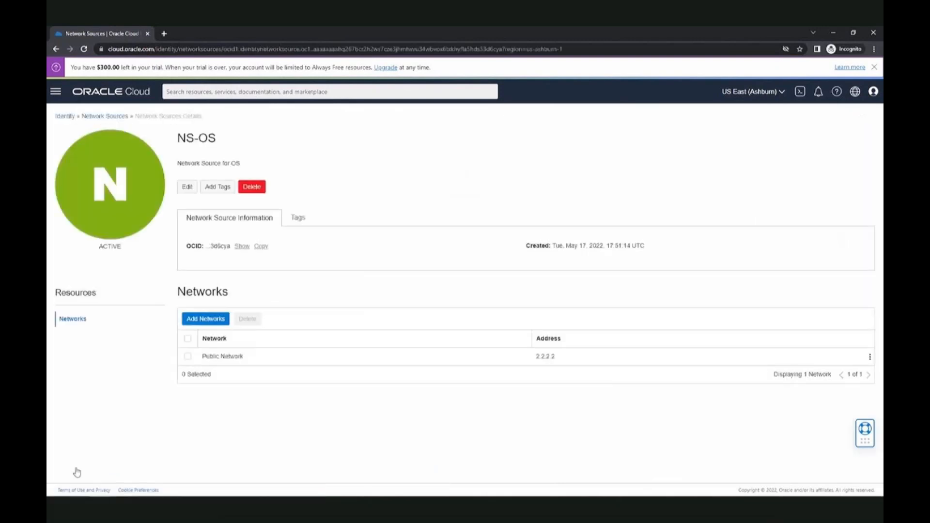
click(105, 116)
click(76, 208)
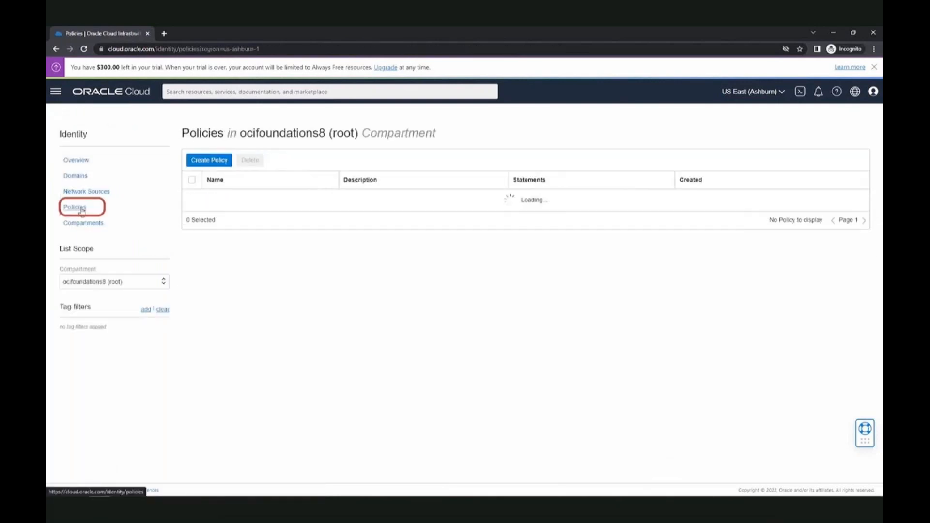
Append "where request.networksource.name = 'NS-OS'" to OS-policy's Statement 1 and save
click(220, 202)
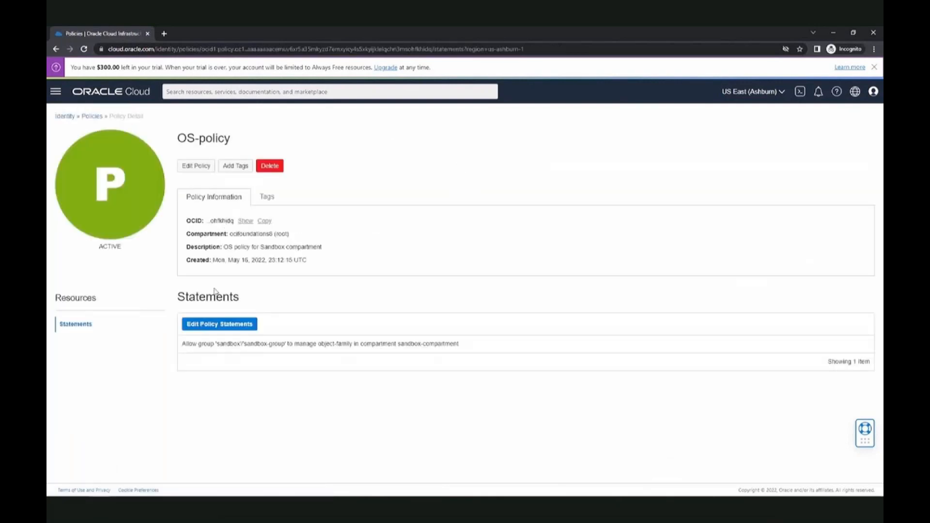
click(222, 326)
click(391, 184)
text(where request)
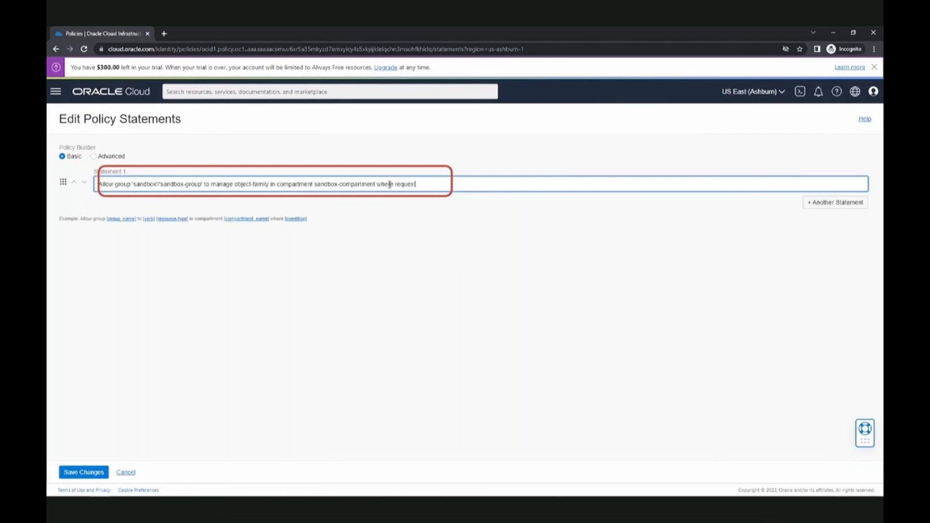
text(.networksource name )
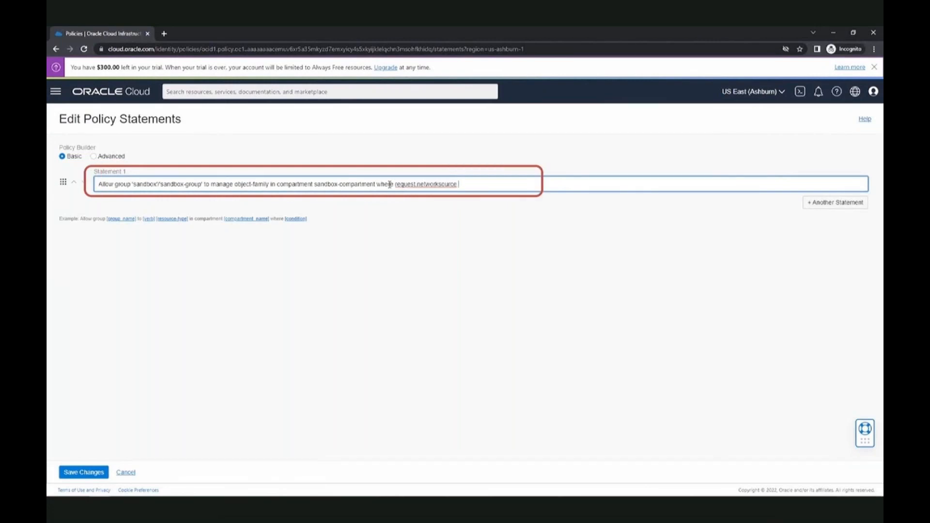
text(= 'NS-OS')
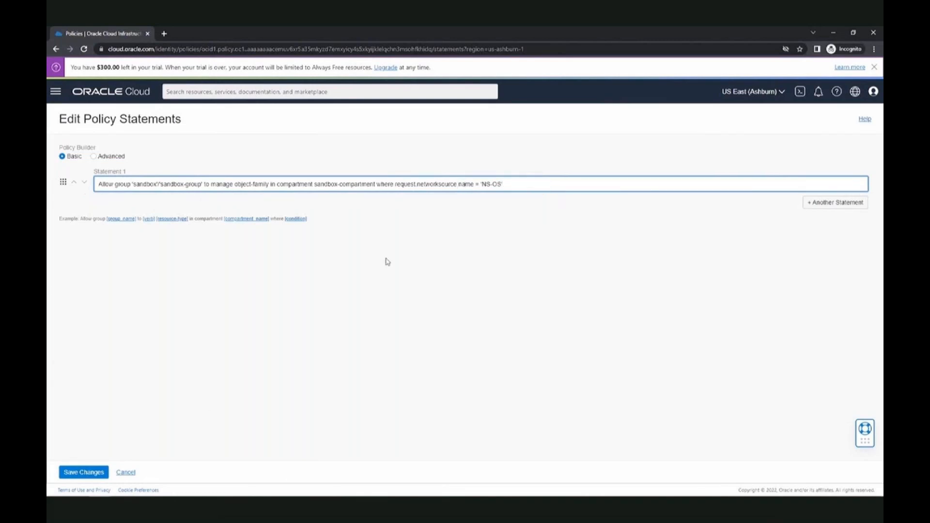
click(77, 473)
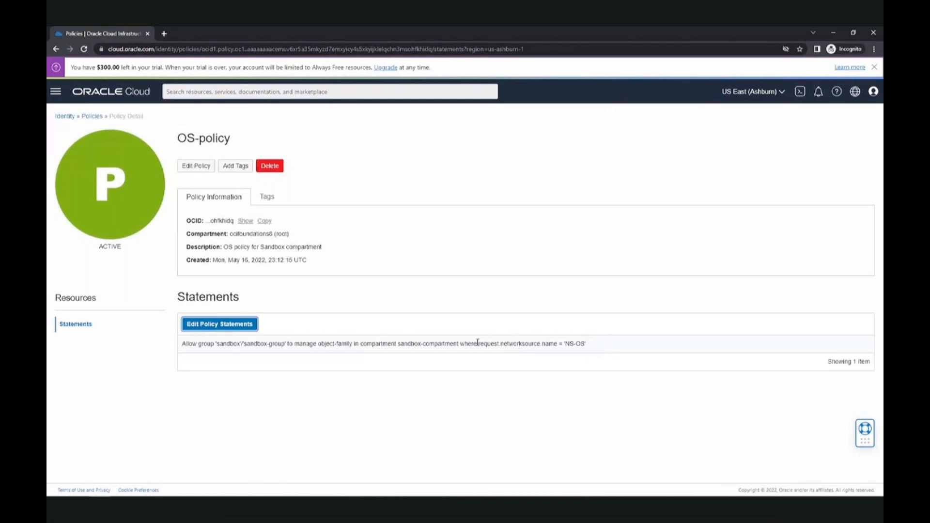
drag(478, 342, 557, 345)
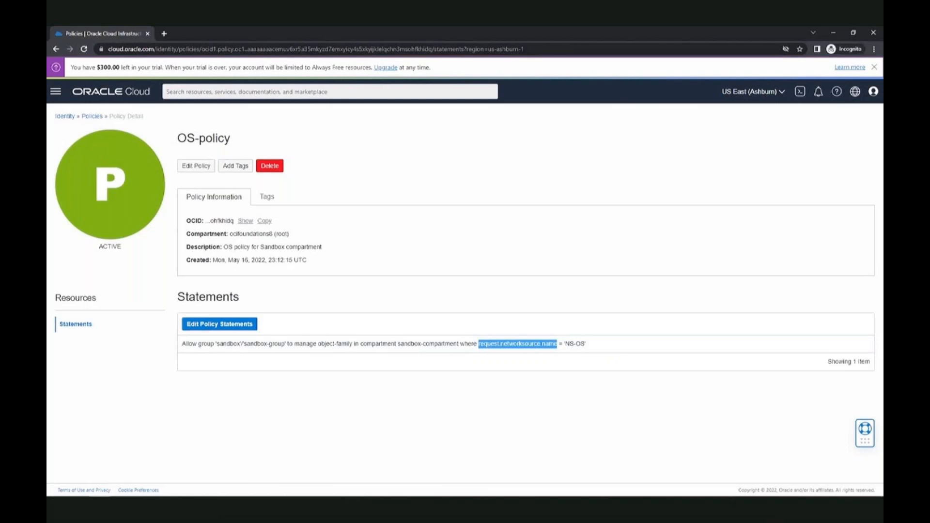
Reload the sandbox user's Buckets page, which now shows an authorization error
mouse_move(50, 495)
mouse_move(101, 488)
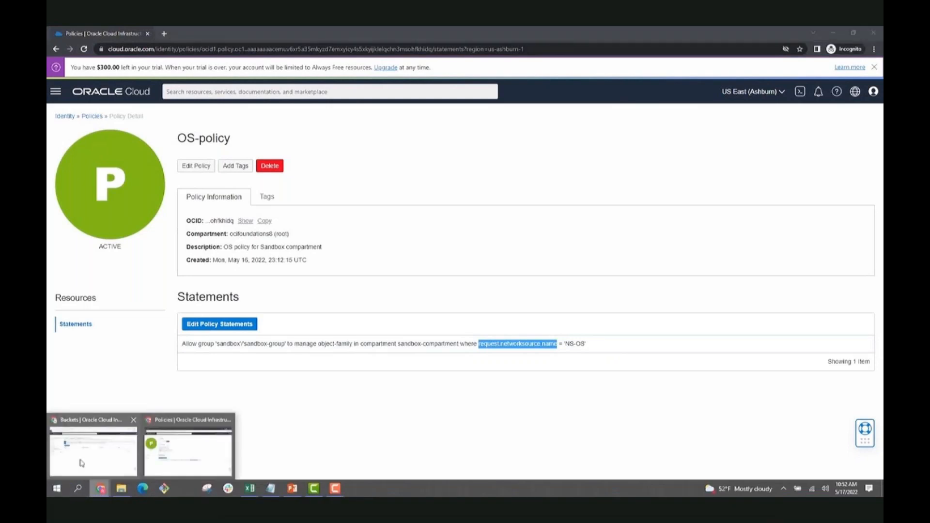
click(81, 463)
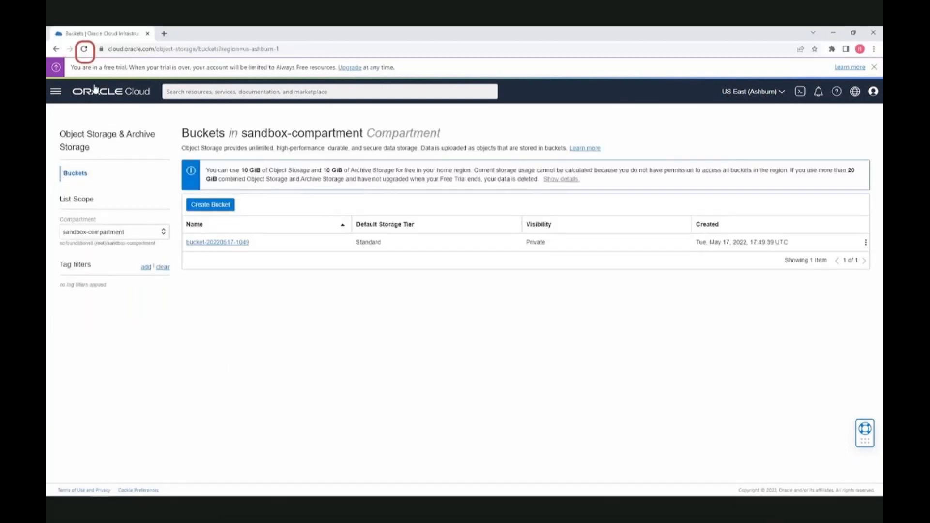
click(83, 50)
key(Escape)
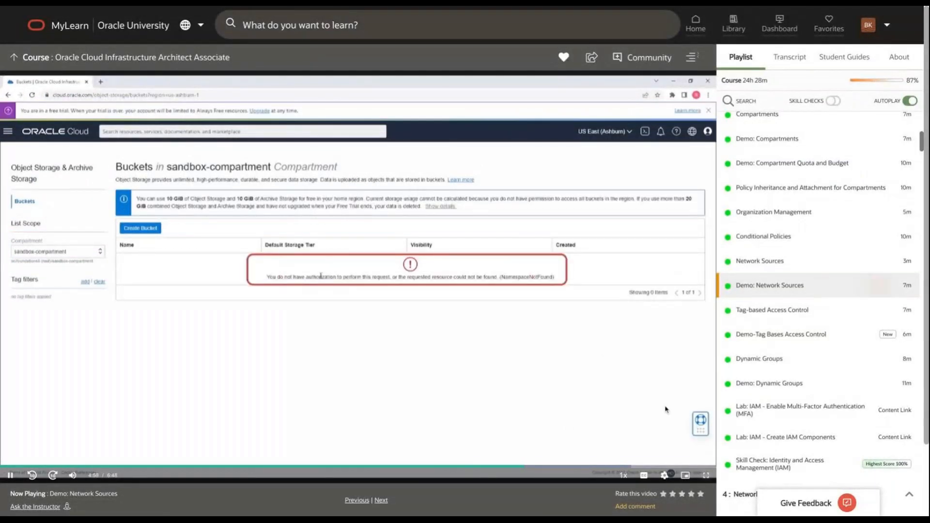
Attempt a bucket creation, cancel after the refusal, and start a what's-my-IP search in a new tab
click(705, 474)
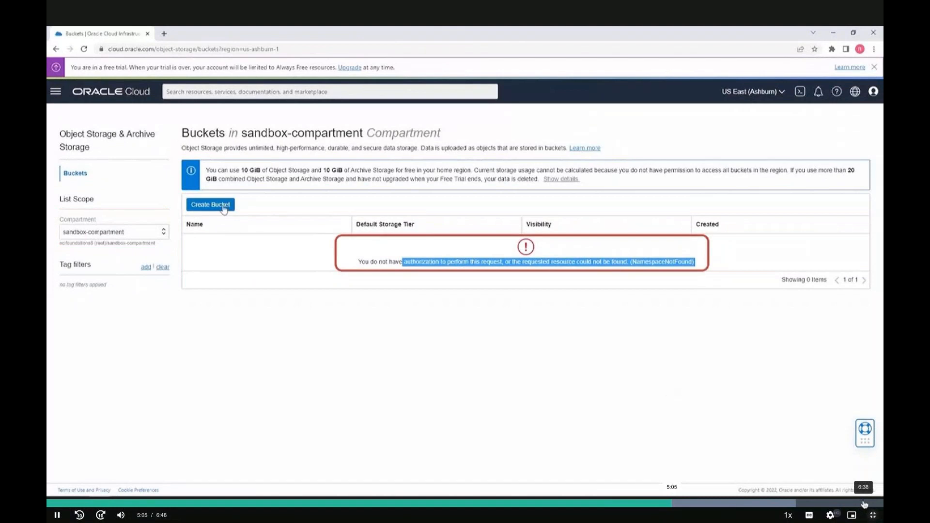
click(357, 472)
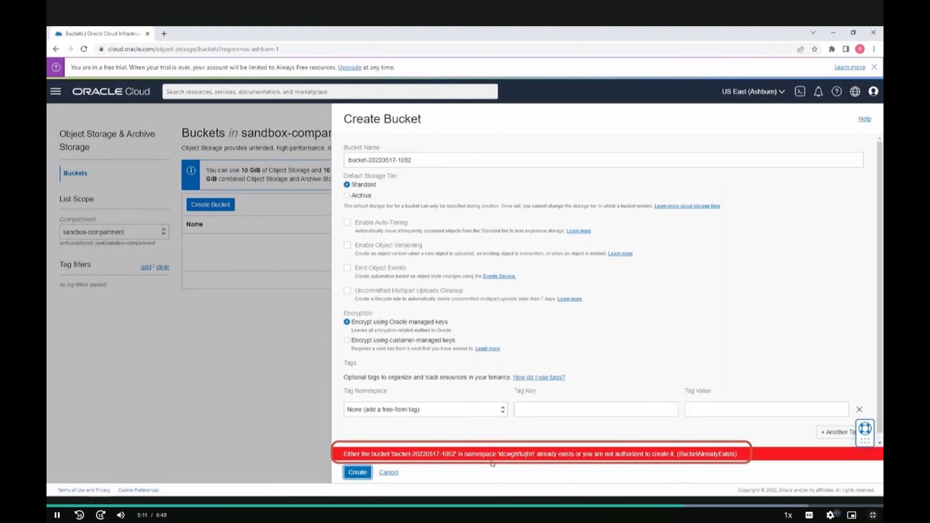
click(389, 472)
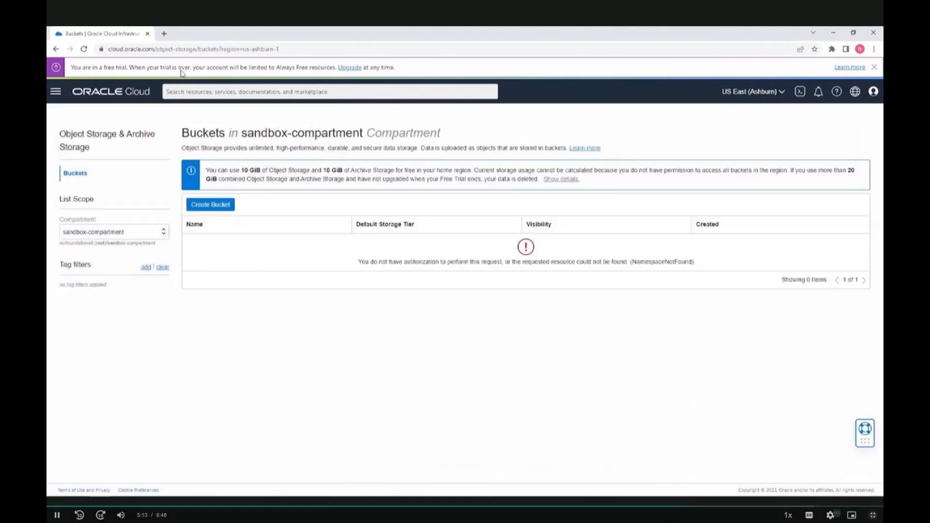
click(163, 34)
text(wh)
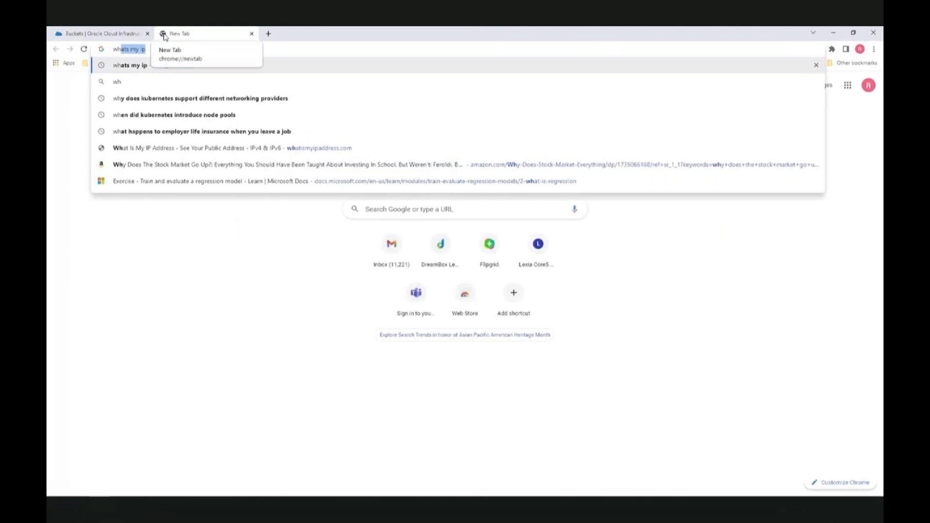
key(Return)
drag(125, 162, 172, 170)
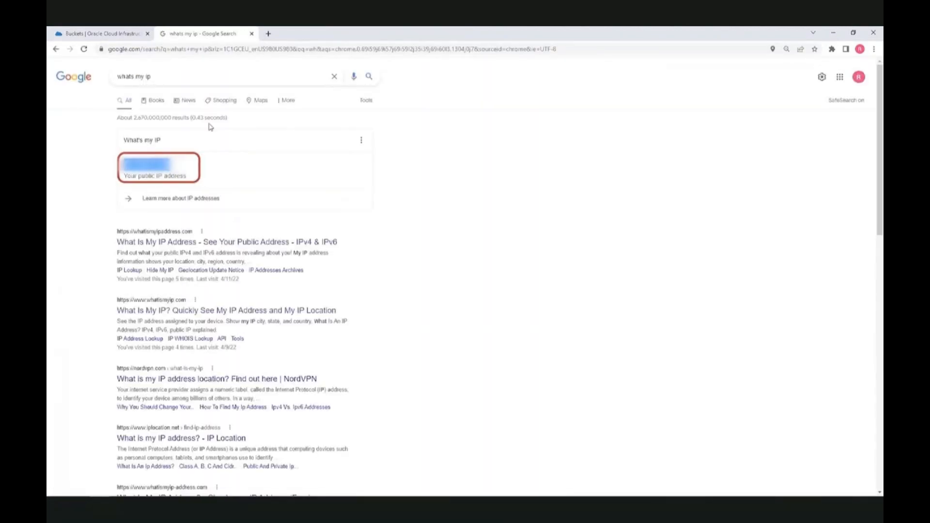
click(251, 33)
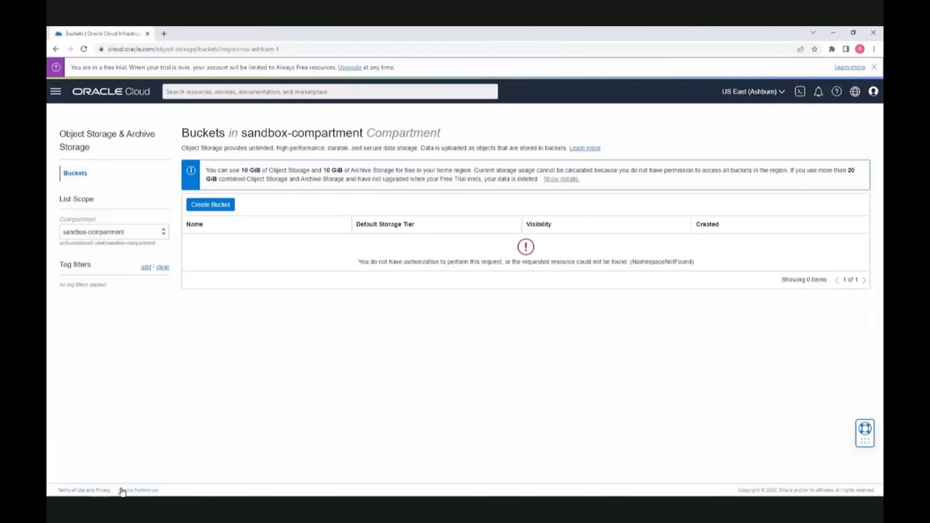
Return to the administrator's window and open the NS-OS network source
mouse_move(139, 494)
click(183, 446)
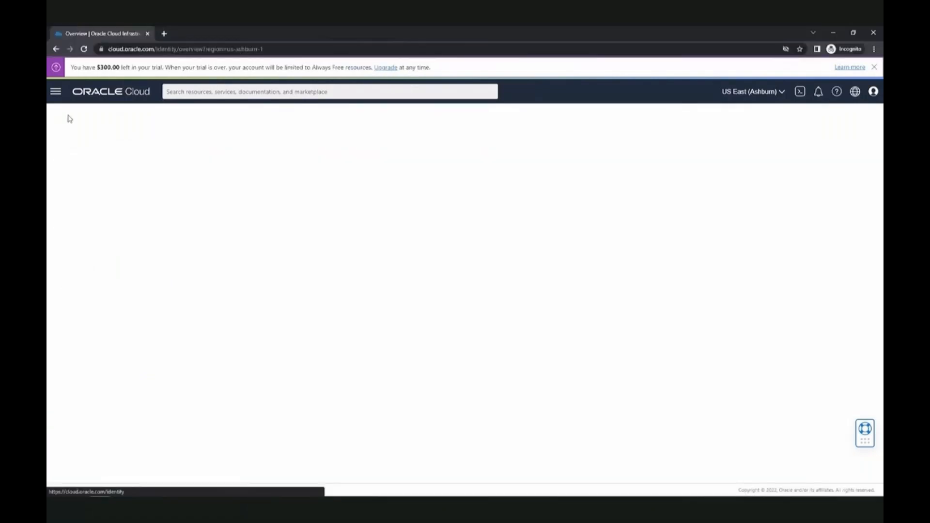
click(83, 191)
click(219, 198)
Add the user's pasted public IP as a public network in NS-OS
click(219, 321)
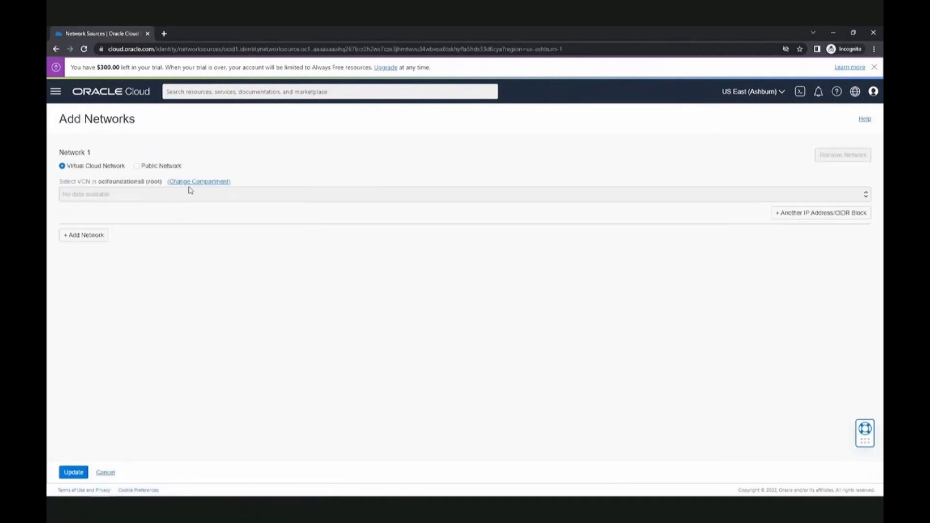
click(137, 166)
click(140, 191)
key(ctrl+v)
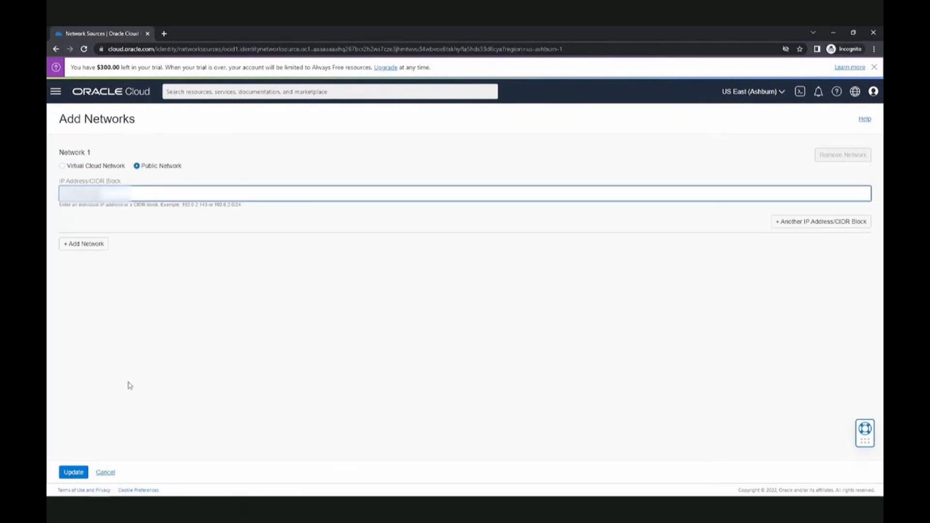
click(74, 472)
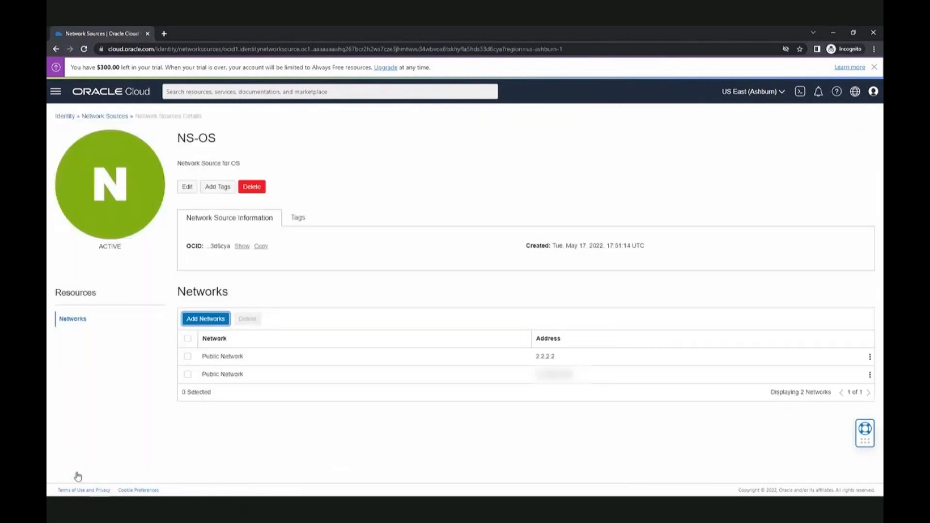
Delete the 2.2.2.2 network from NS-OS
click(870, 358)
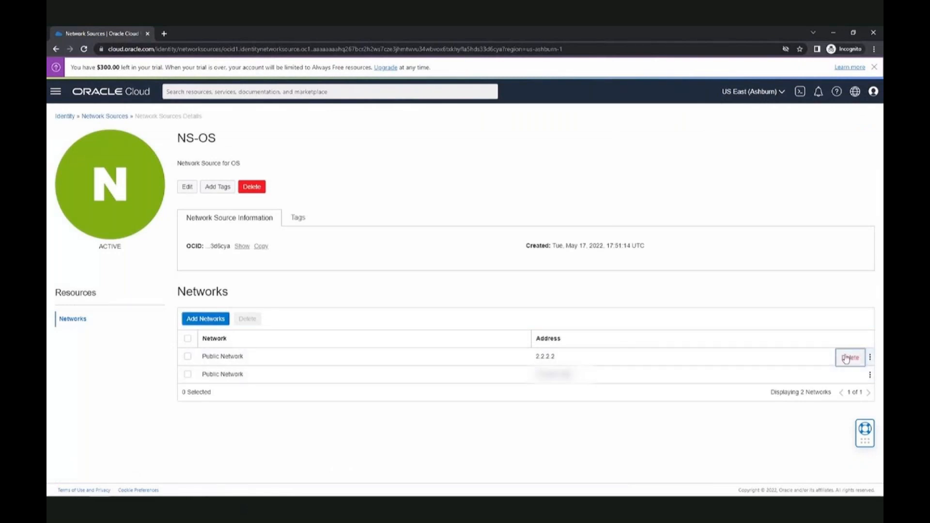
click(850, 357)
click(281, 197)
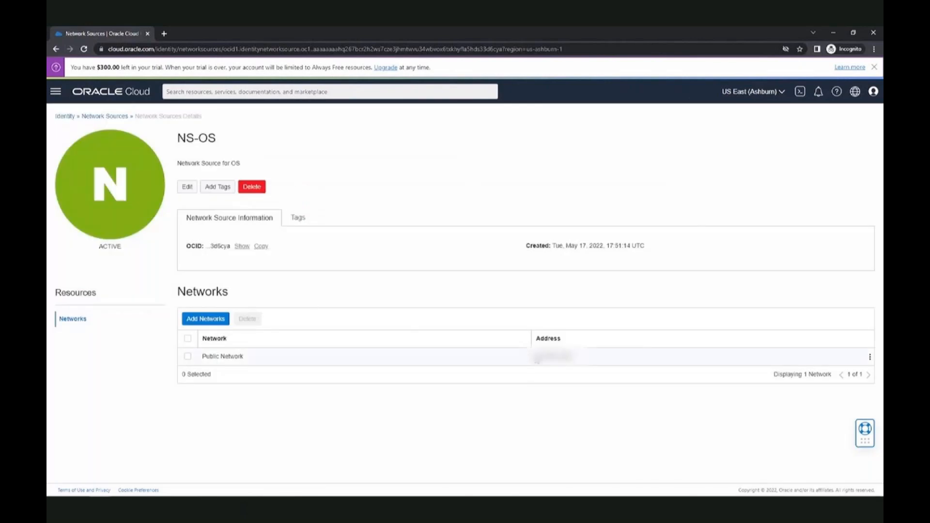
drag(536, 357, 574, 357)
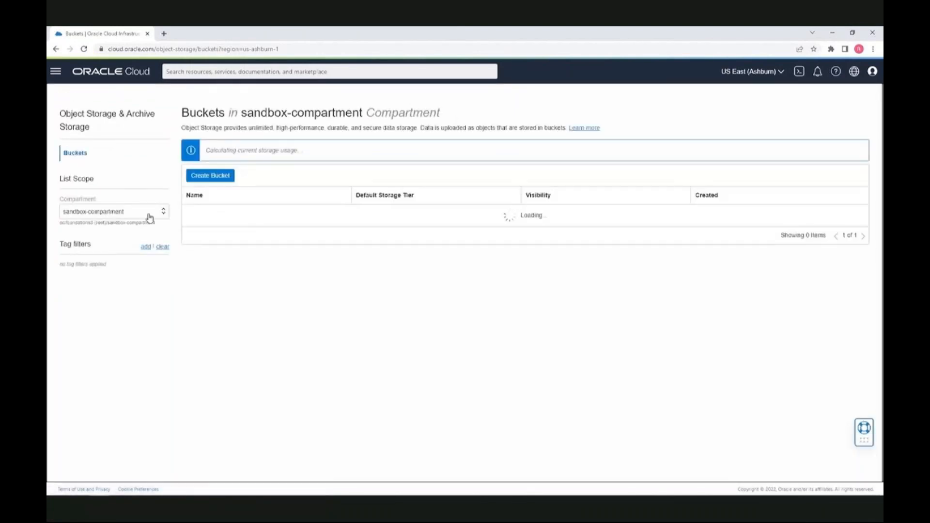
click(150, 218)
click(147, 235)
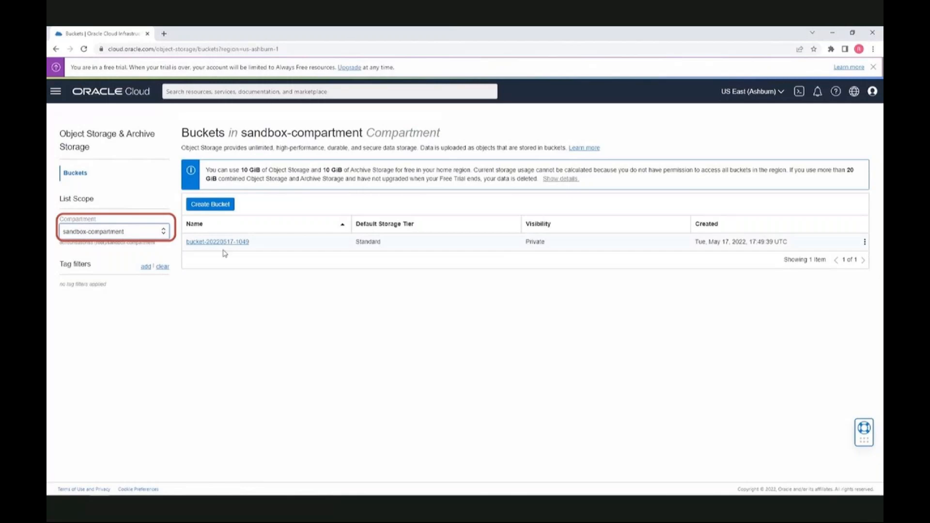